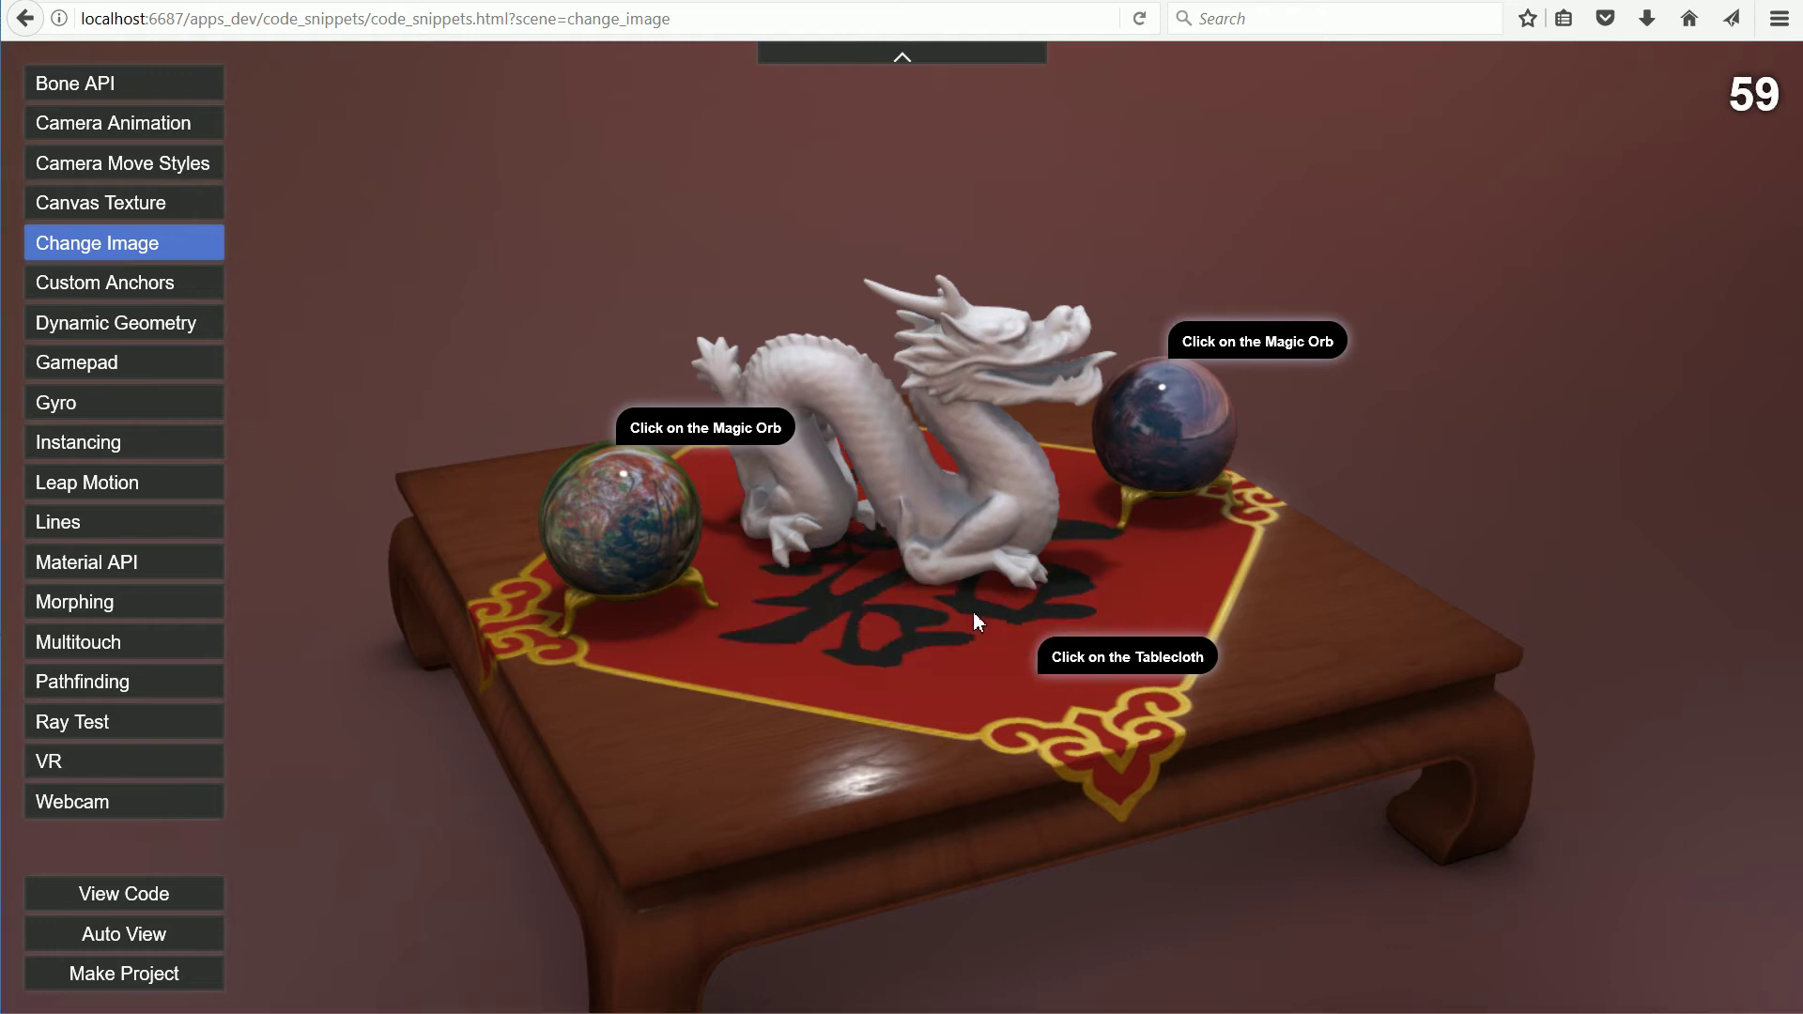
left_click(974, 613)
Swap the tablecloth texture four times, then bring up the Change Image snippet's source code.
left_click(973, 612)
left_click(973, 612)
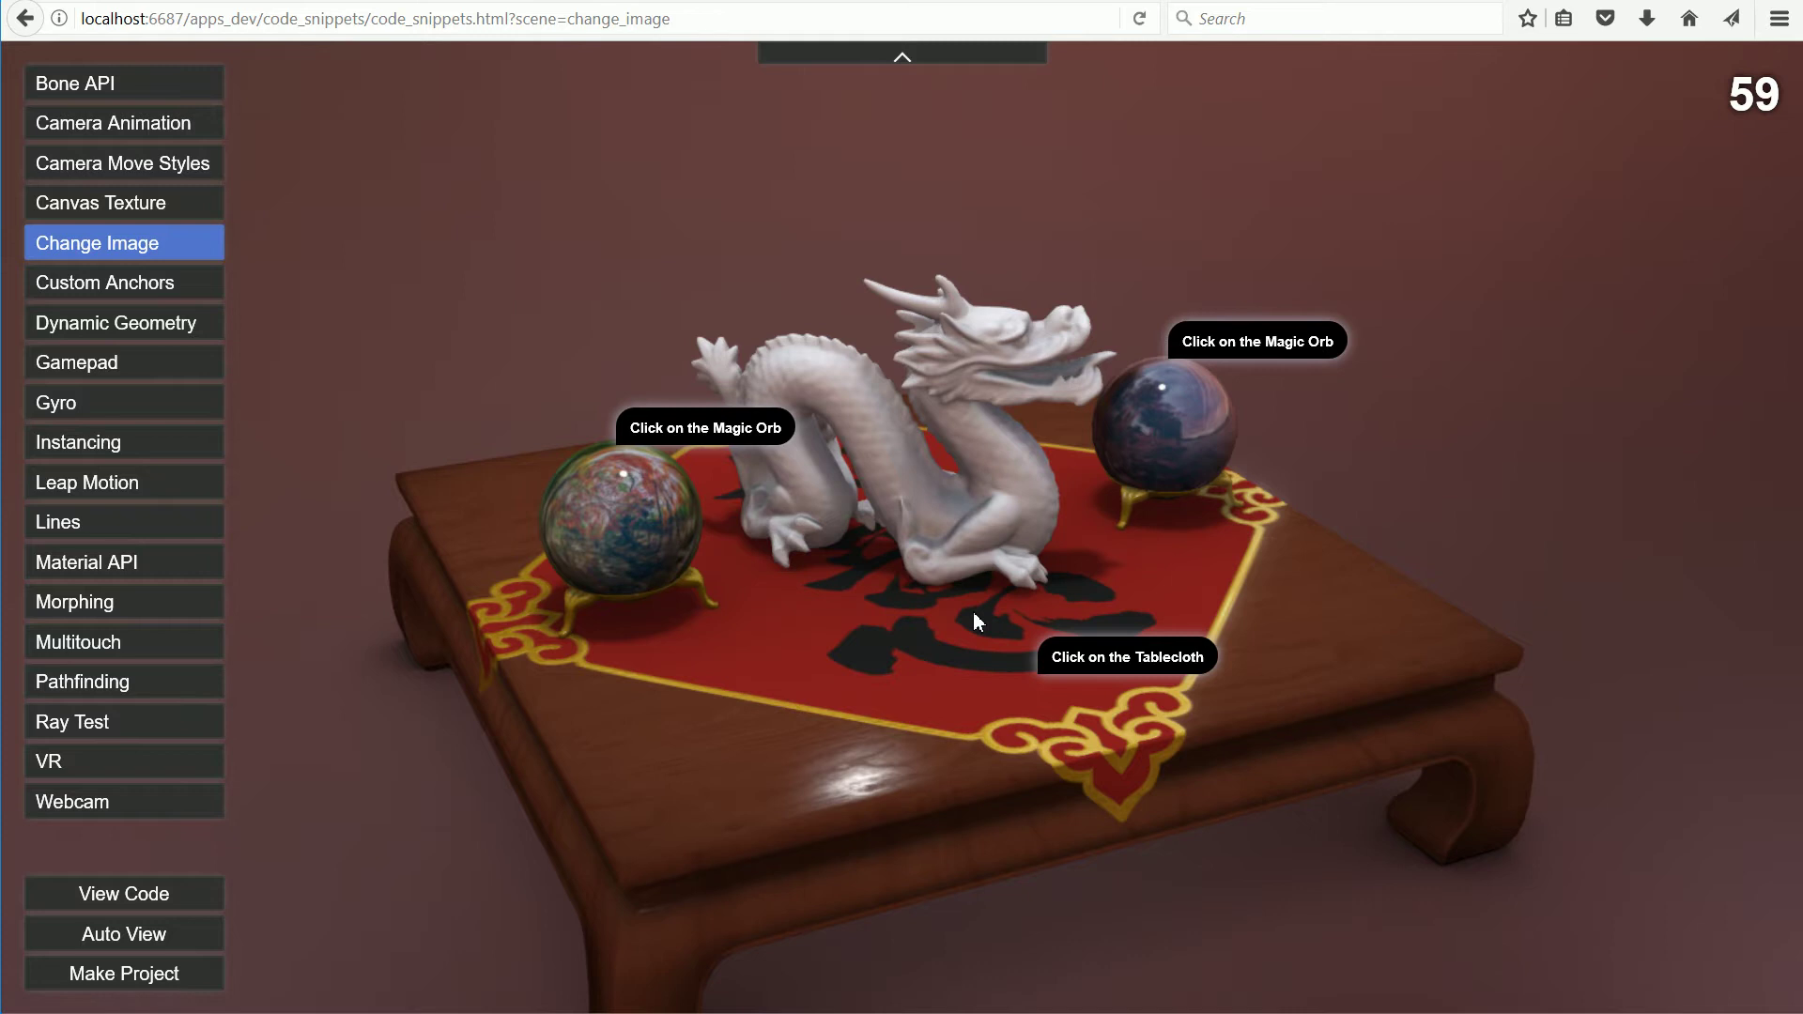
left_click(973, 612)
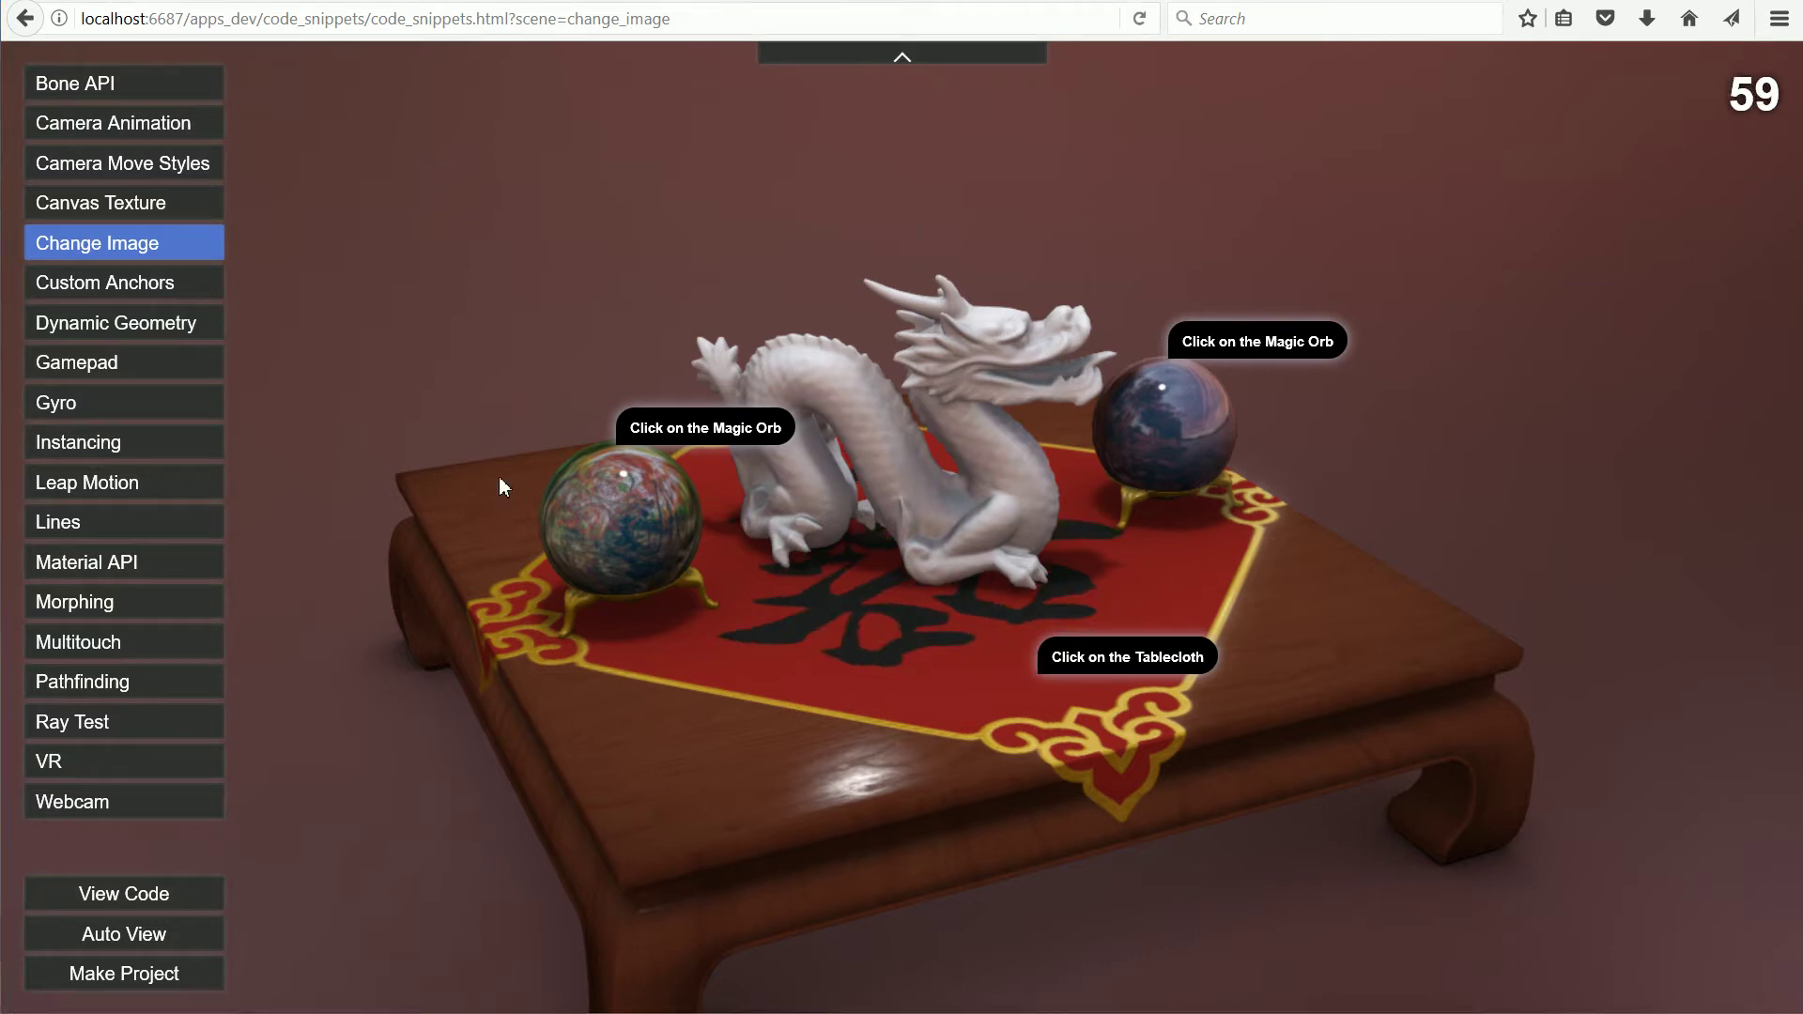
left_click(139, 902)
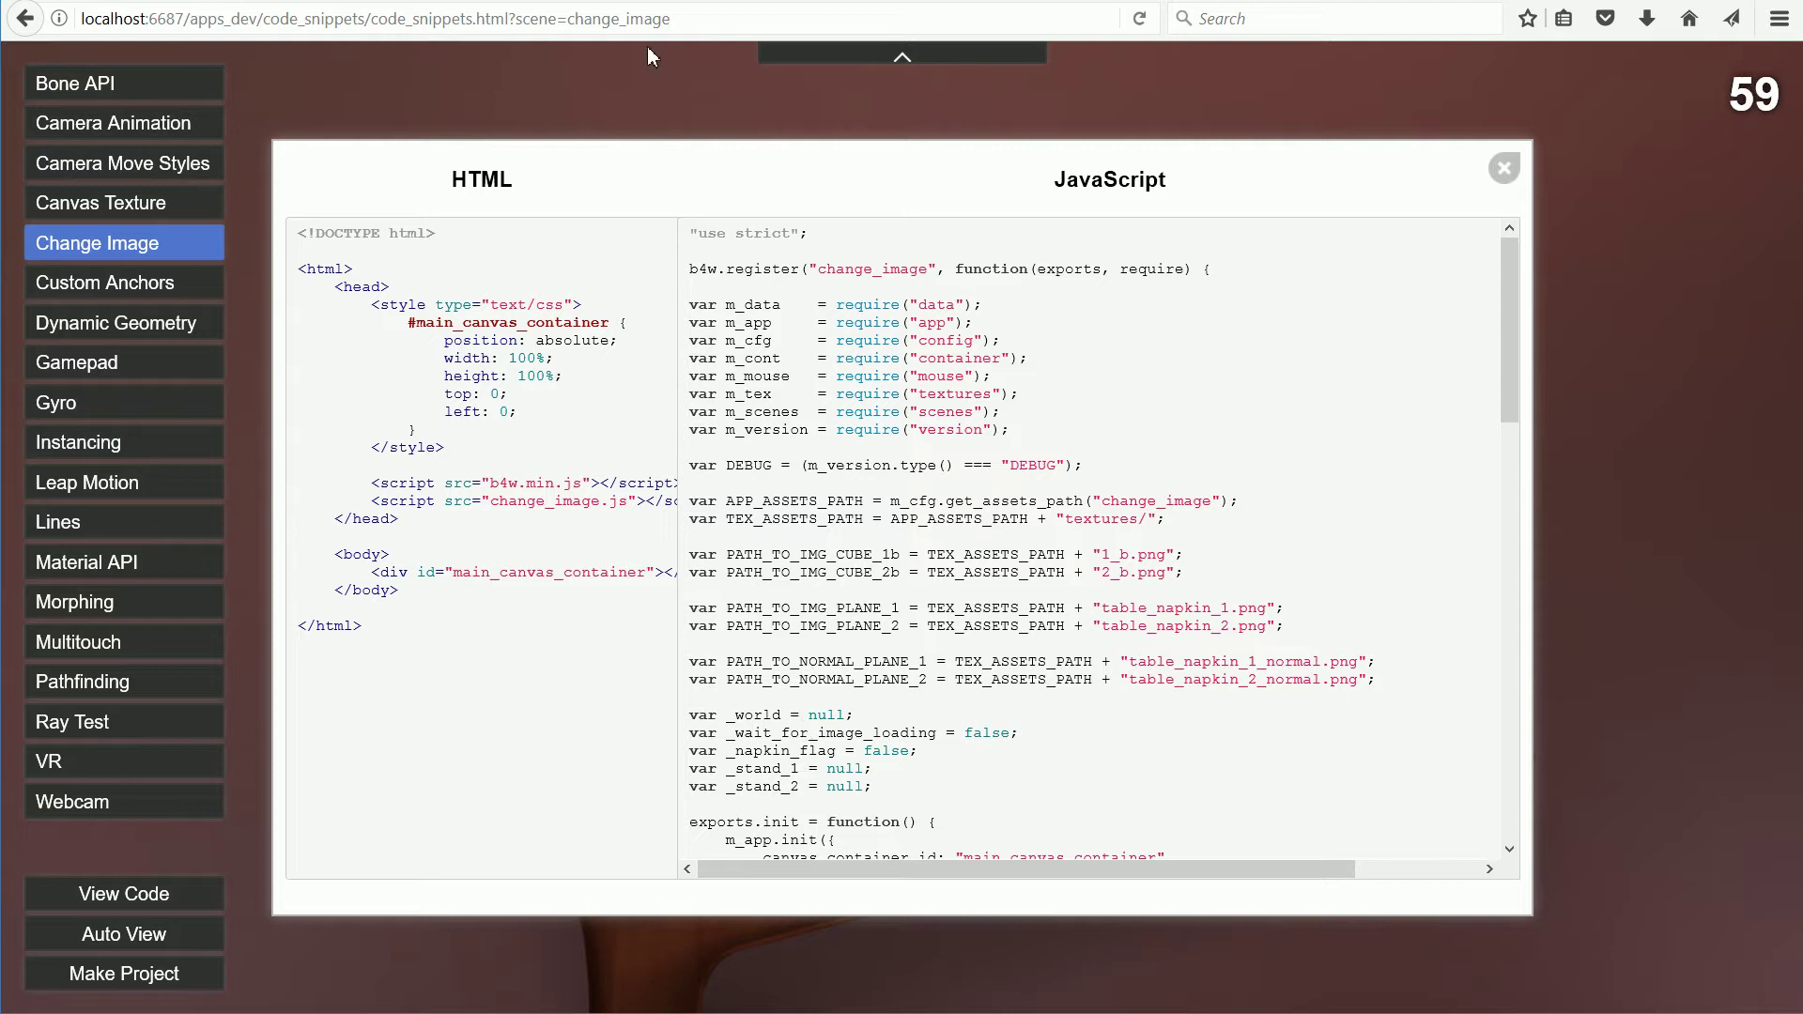
Return to the v17.08 release notes and follow the replace_image link to the textures API page.
key("alt+Left")
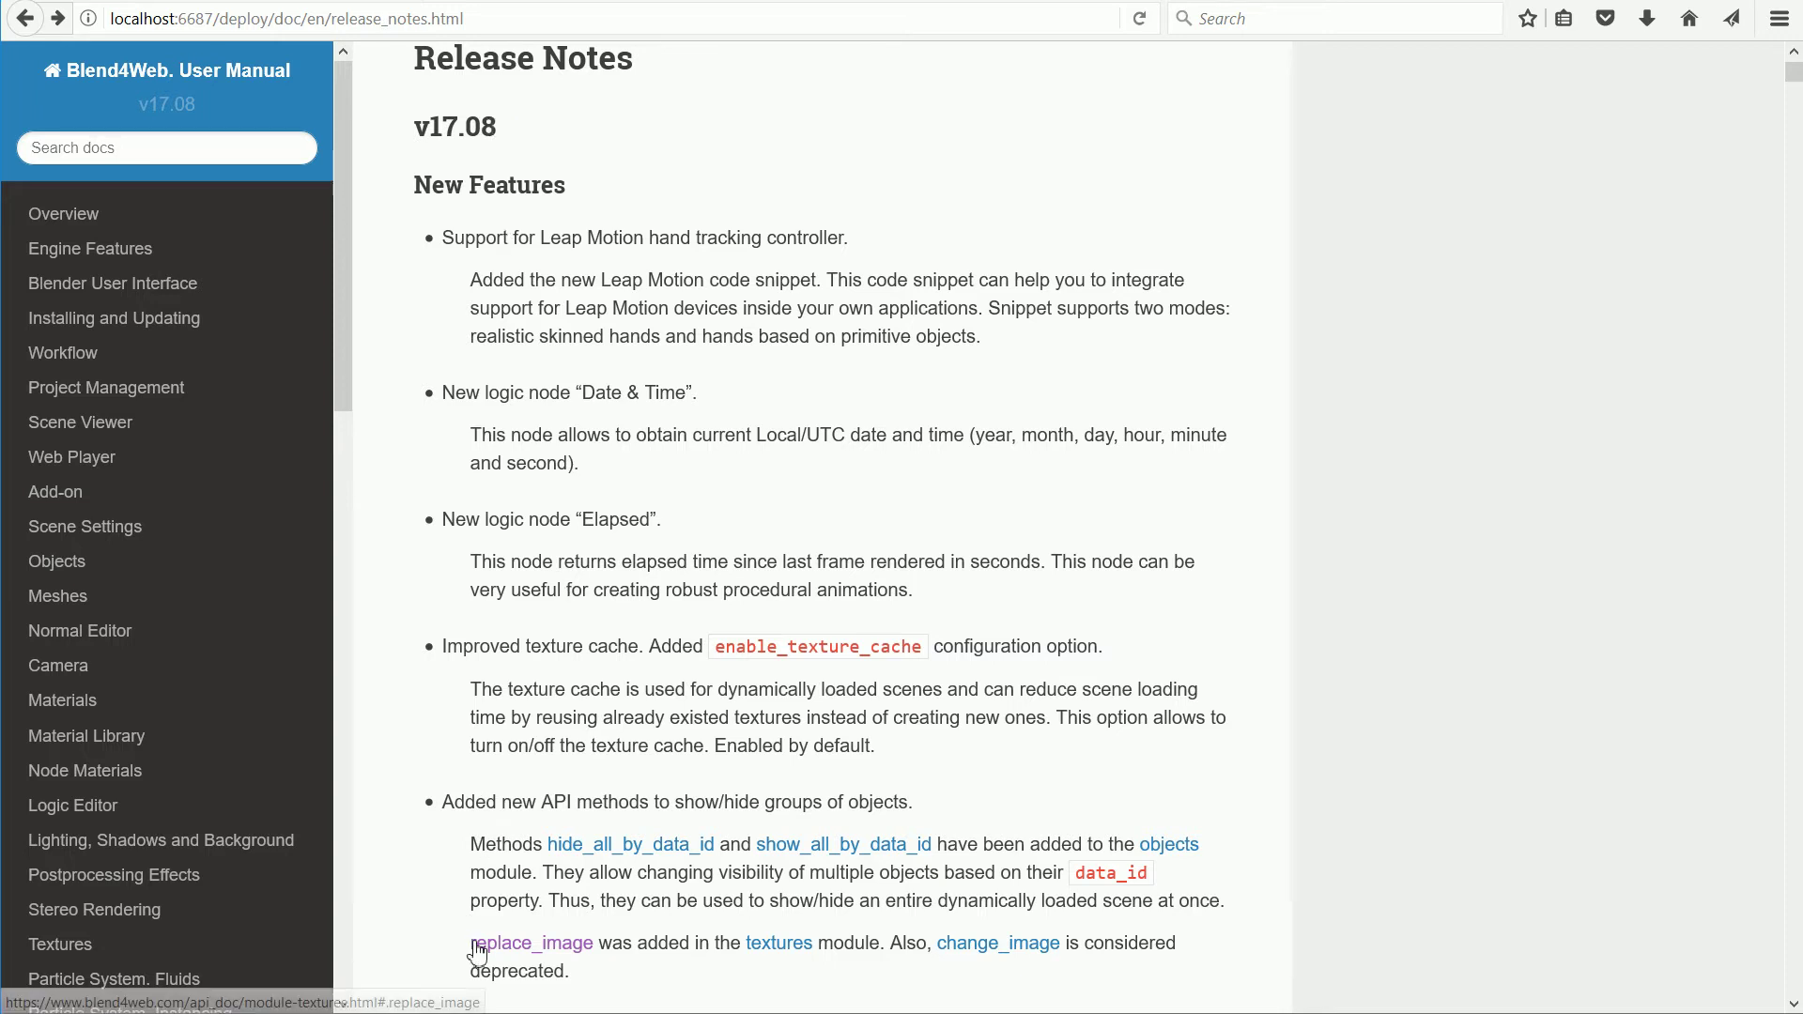
left_click_drag(467, 953, 597, 960)
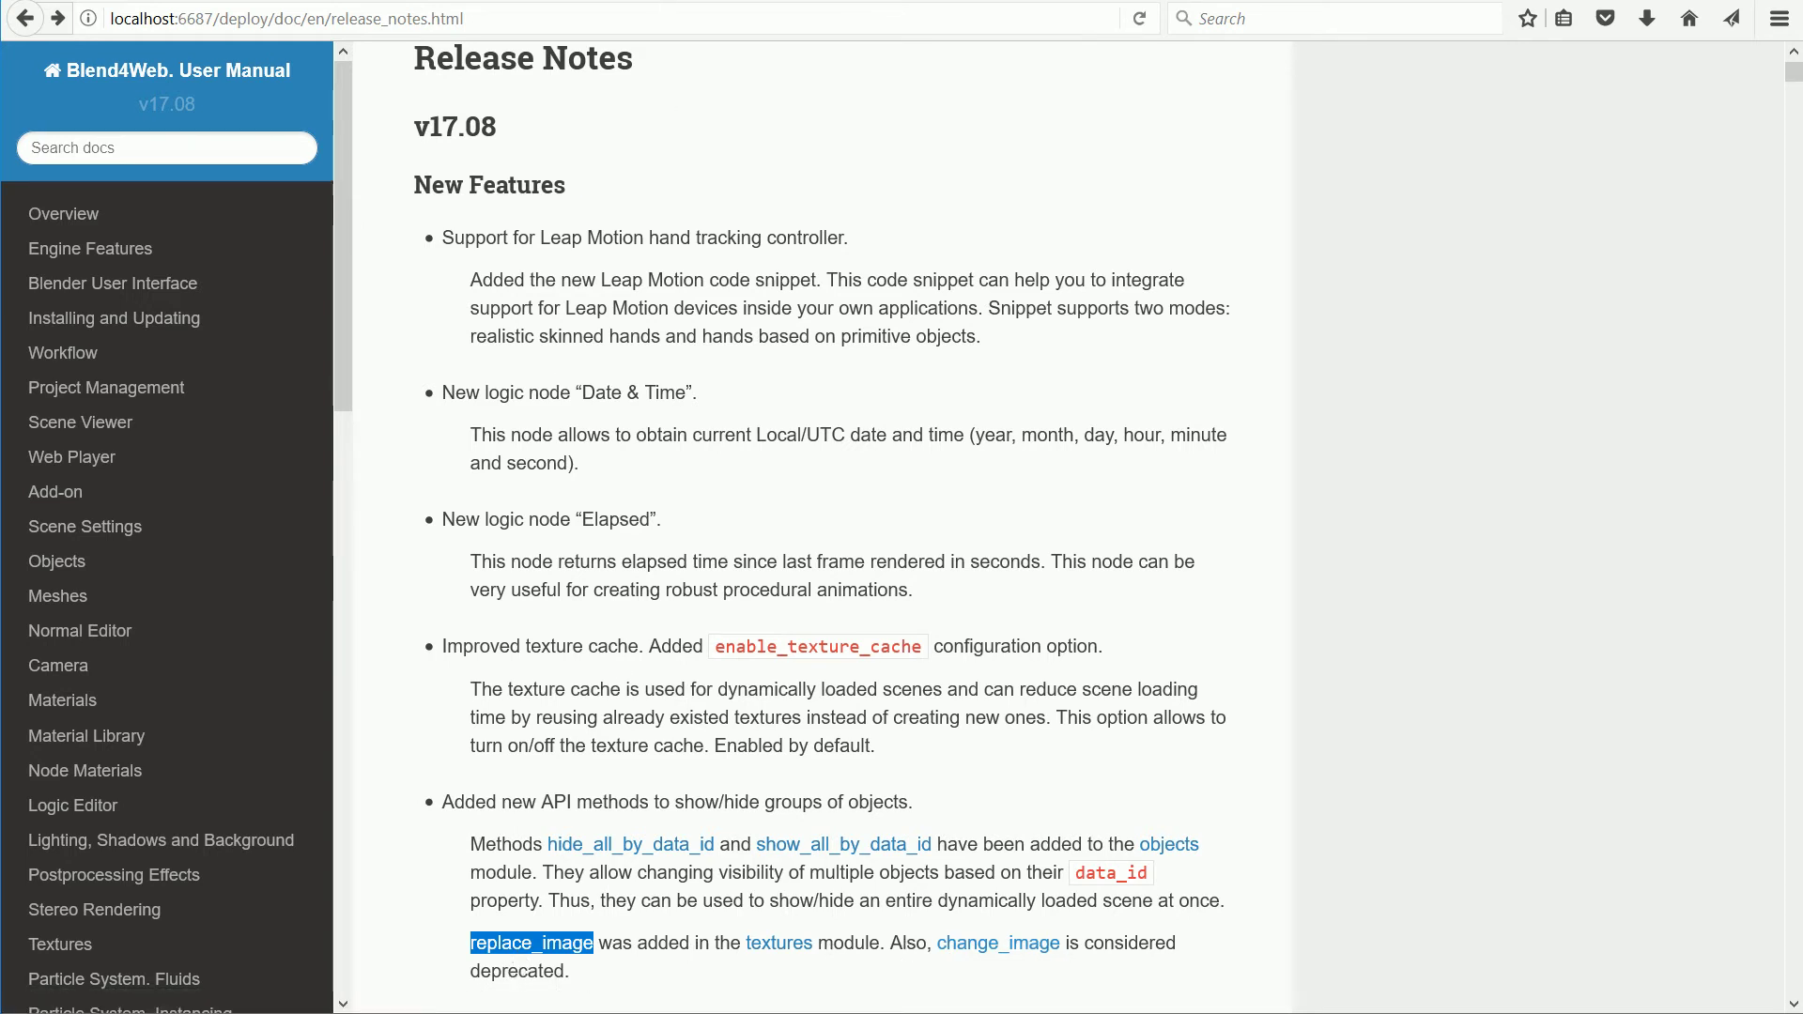
left_click(514, 950)
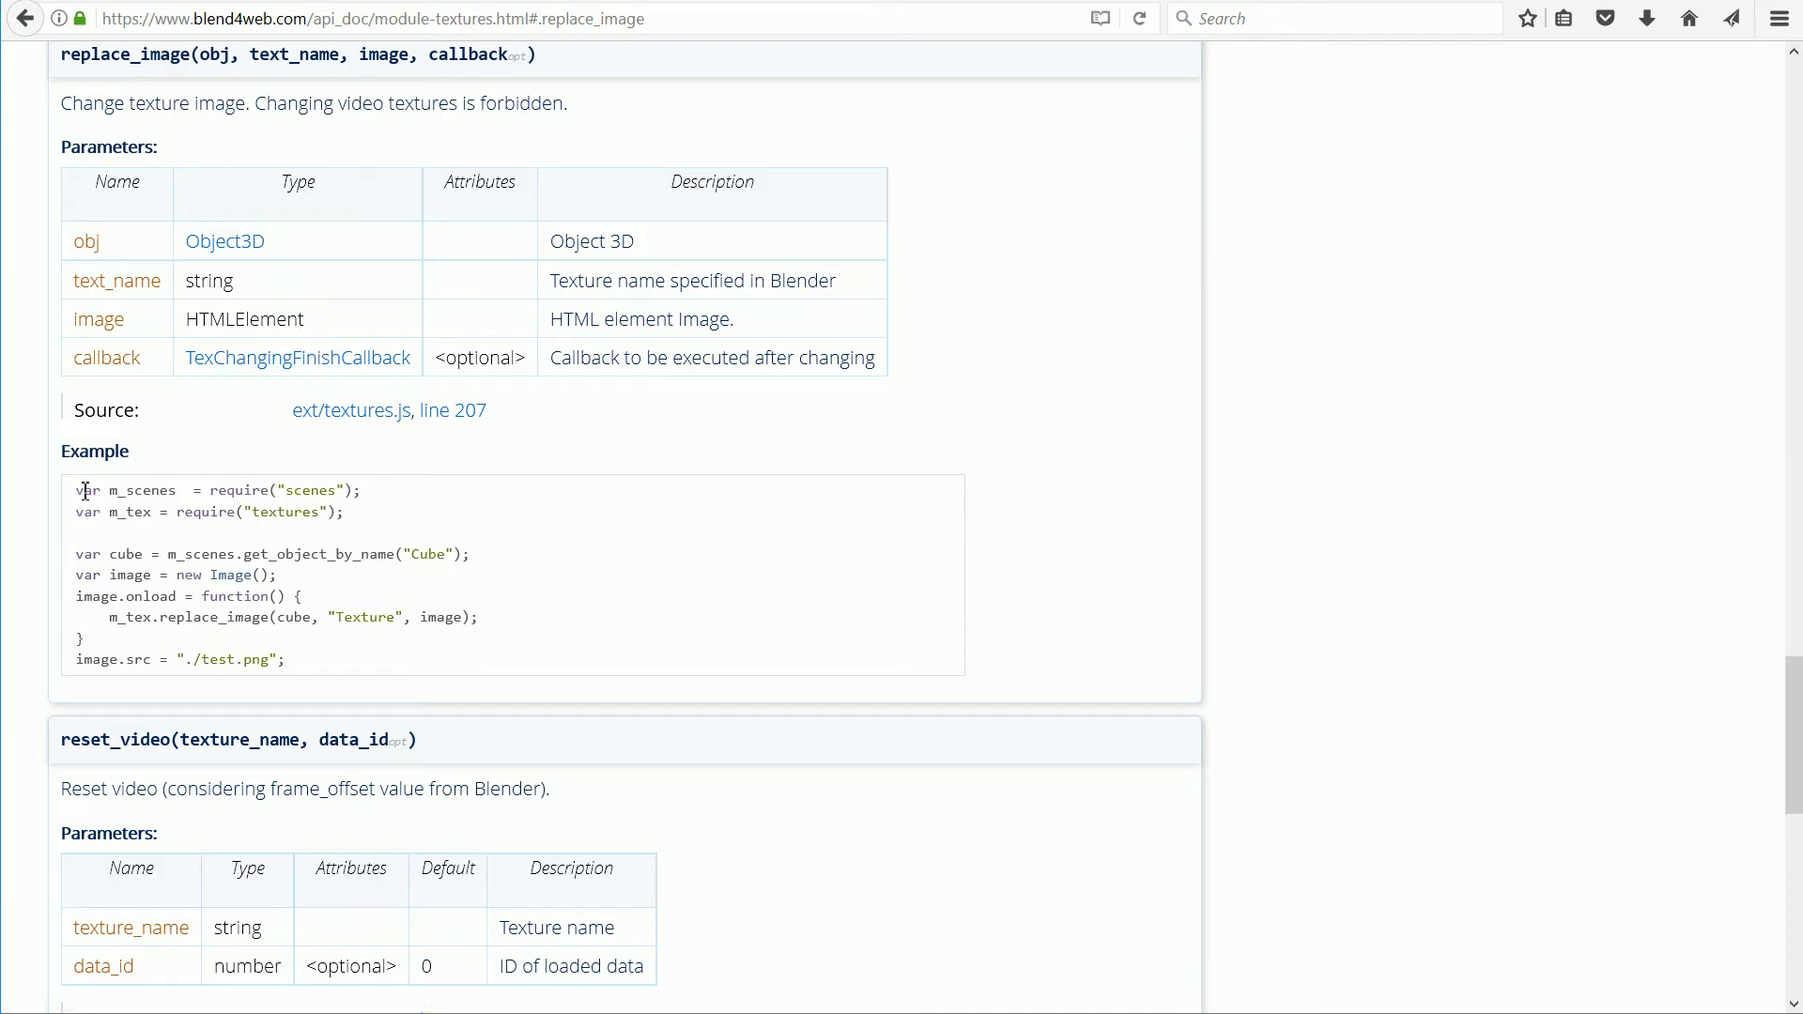
Highlight the replace_image example call, its image parameter and the "Texture" argument.
left_click_drag(81, 491, 289, 678)
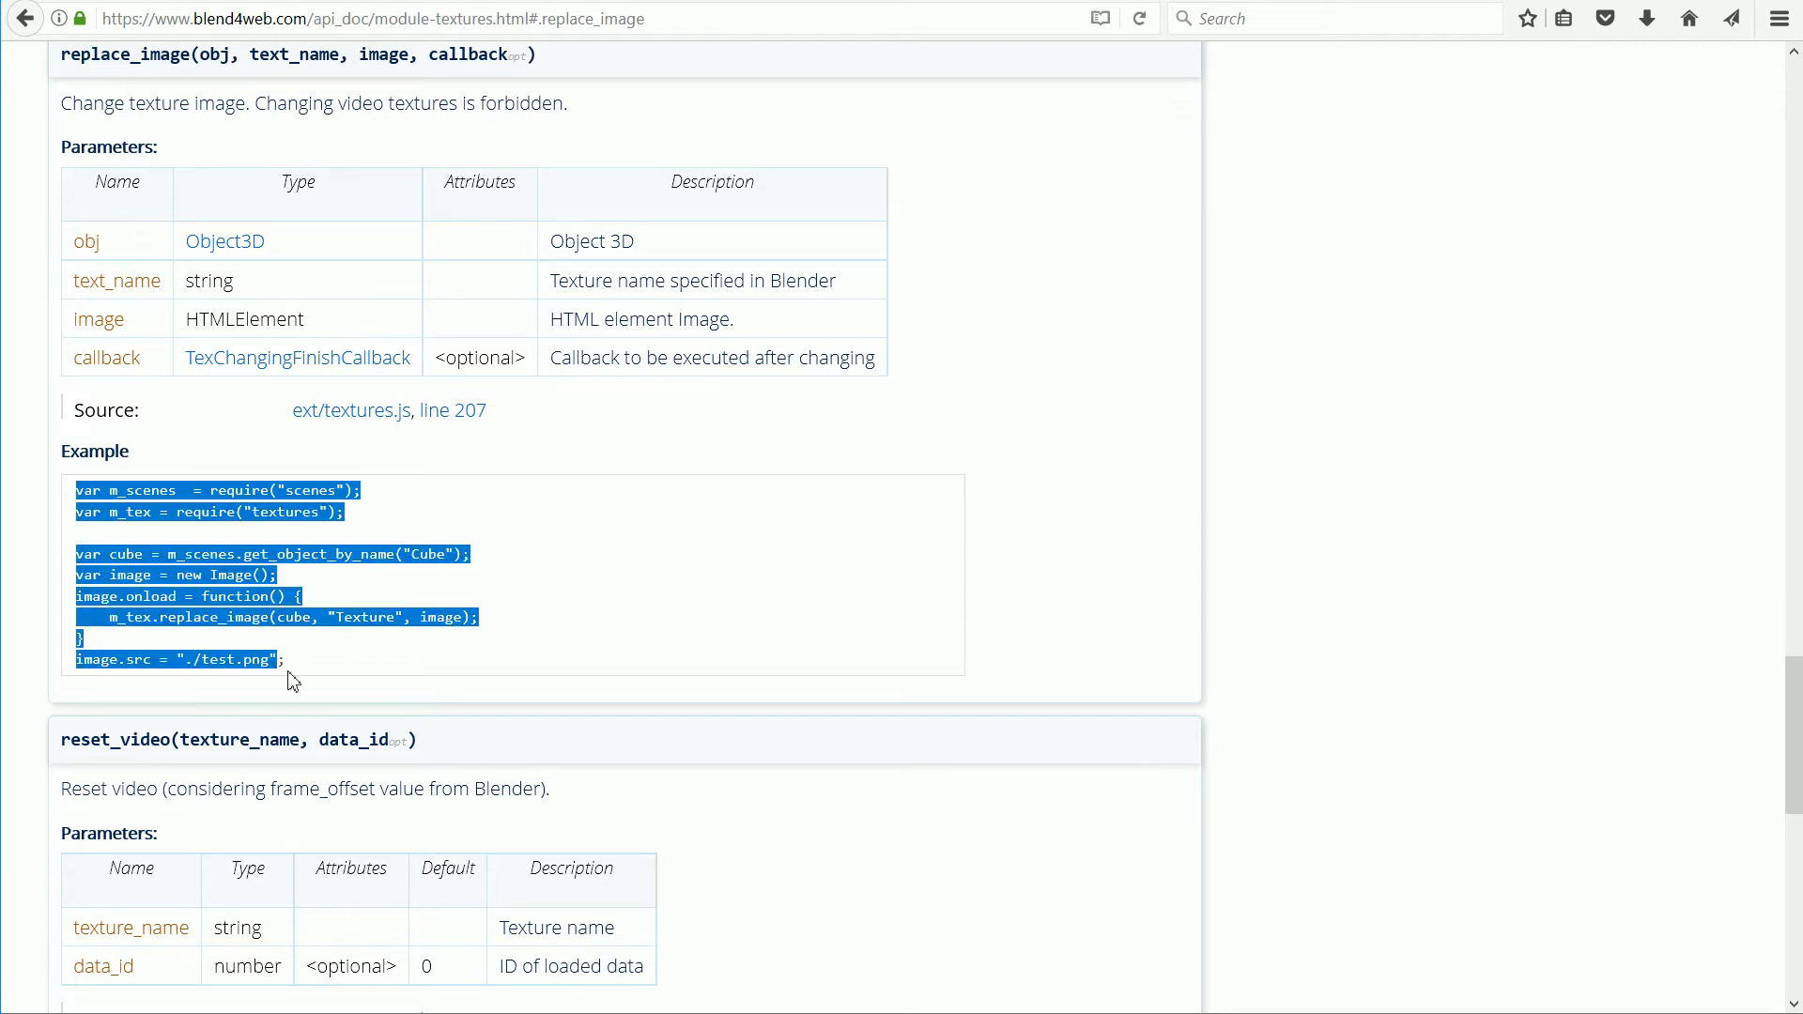
left_click(349, 657)
left_click_drag(161, 619, 269, 619)
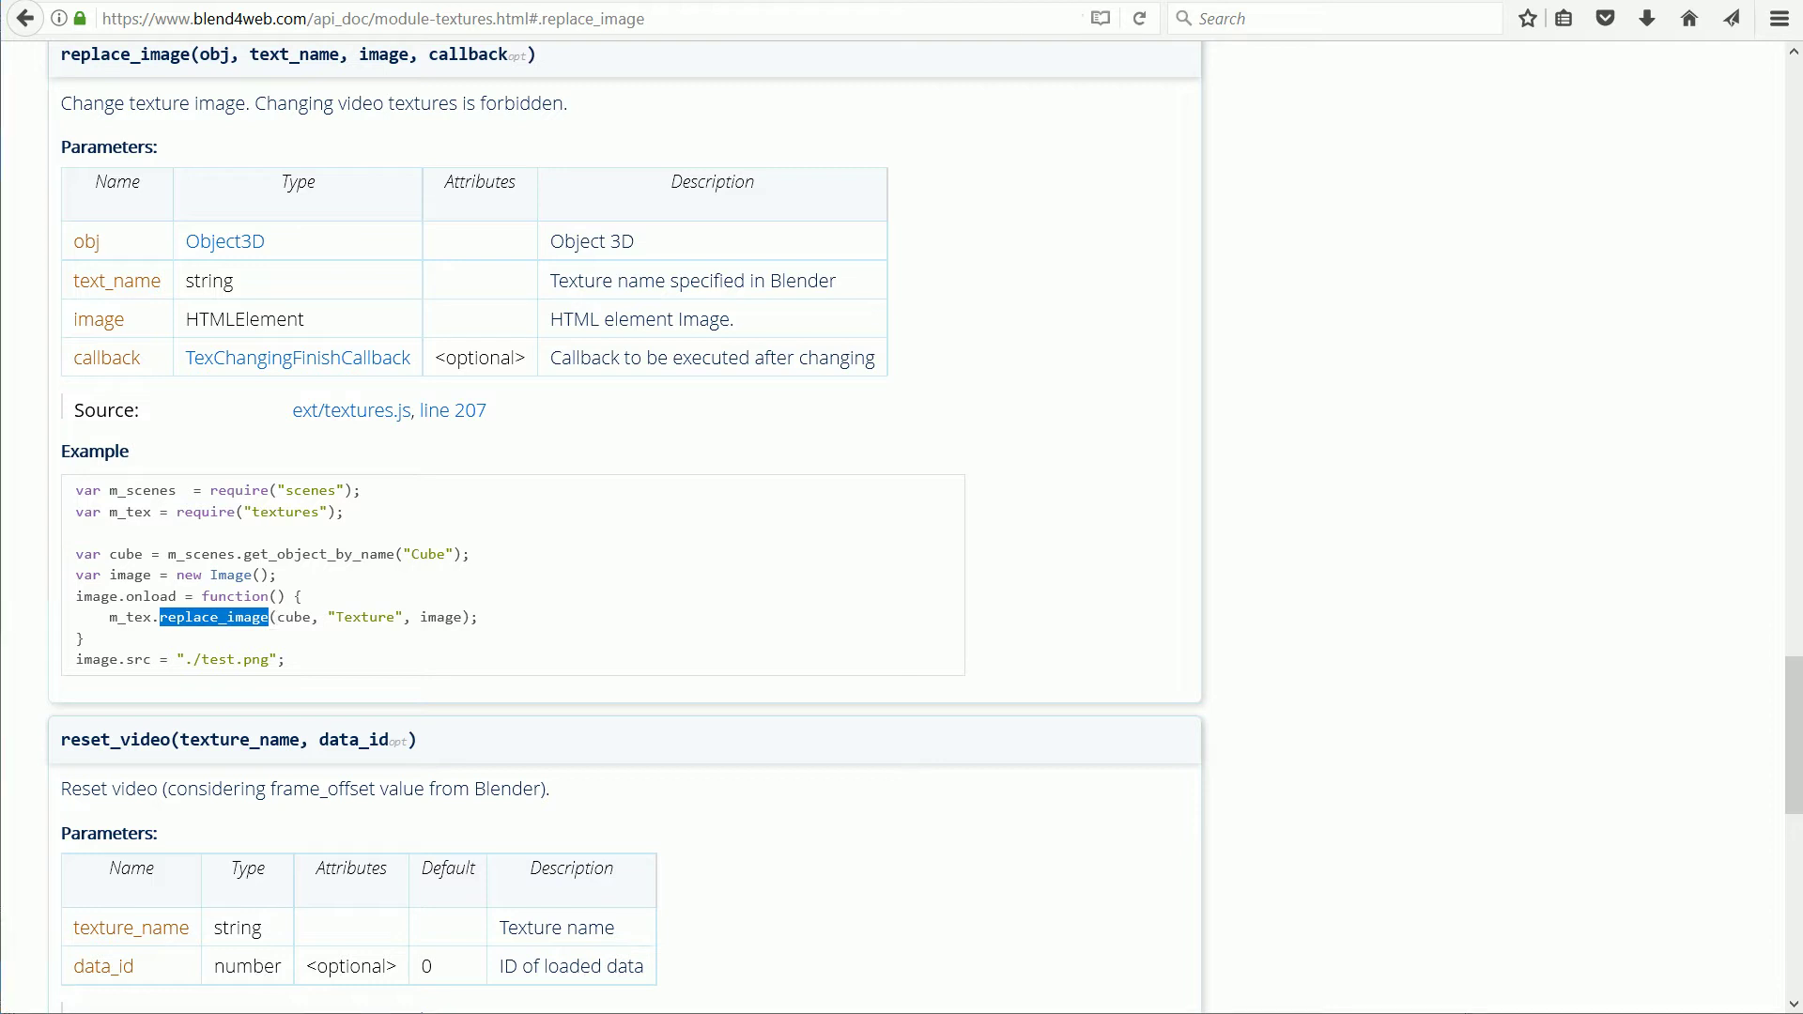
left_click_drag(70, 327, 744, 336)
left_click_drag(422, 621, 445, 621)
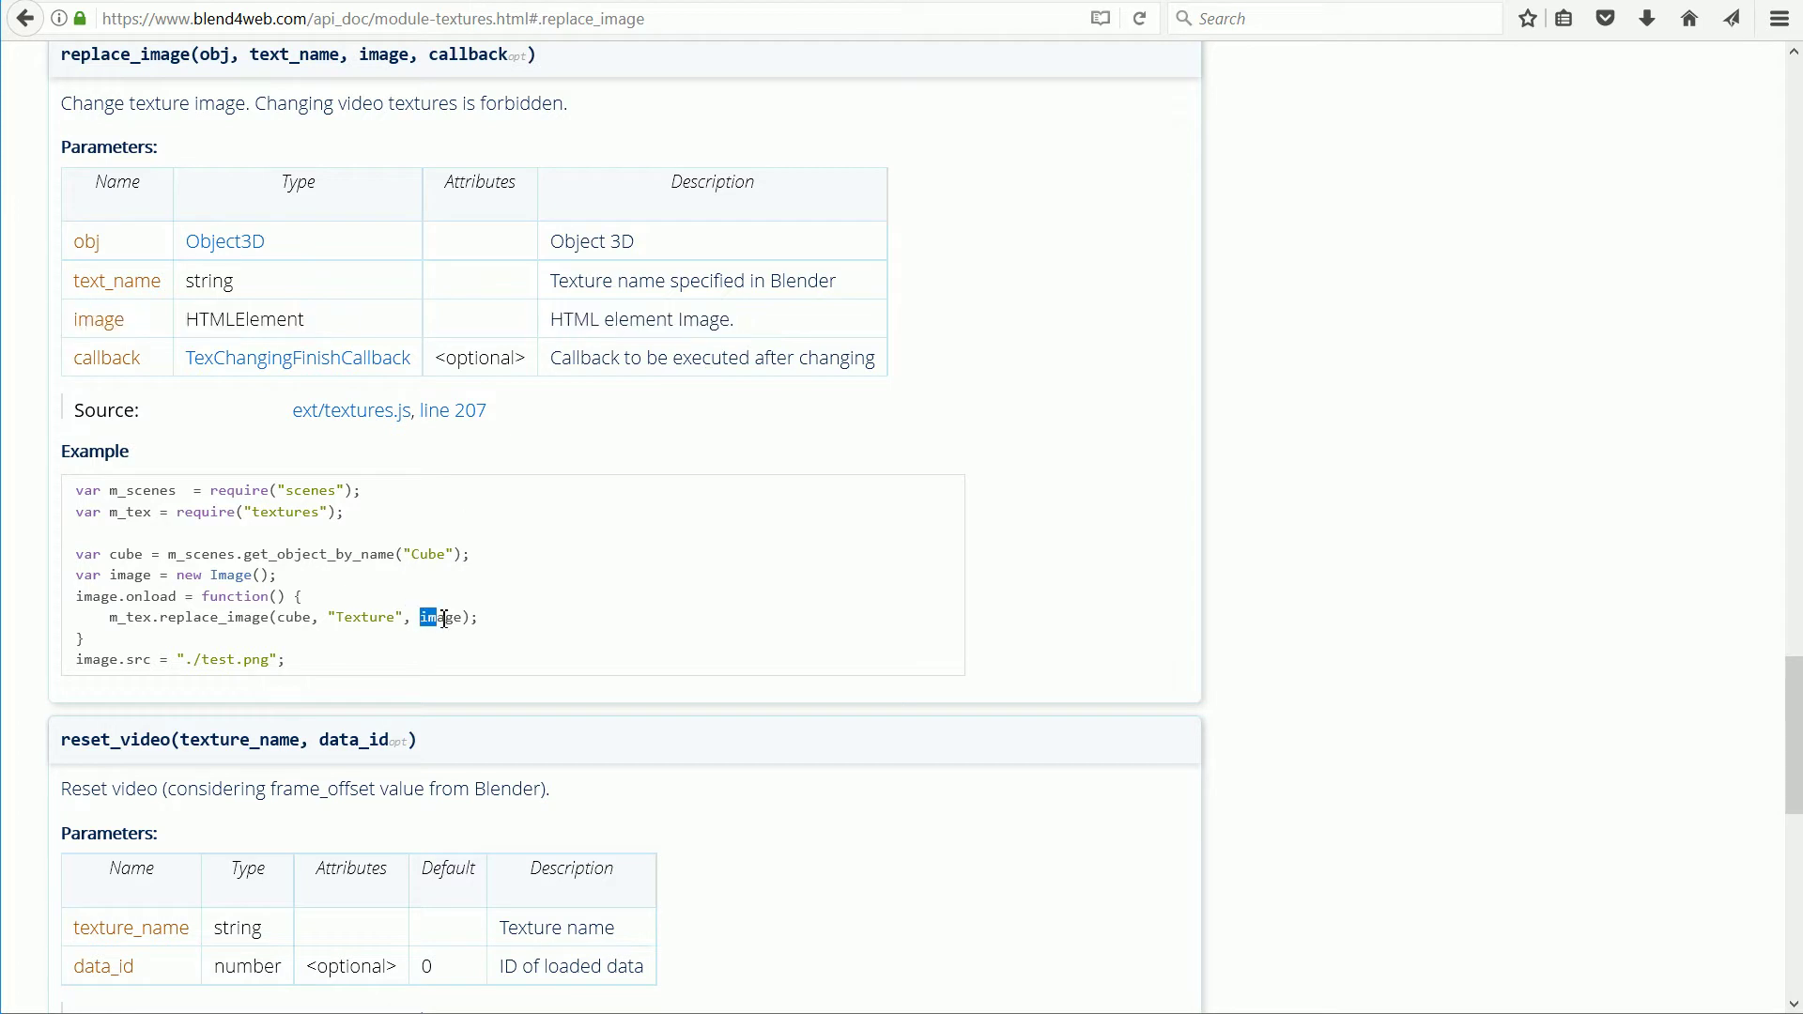
left_click_drag(322, 618, 406, 625)
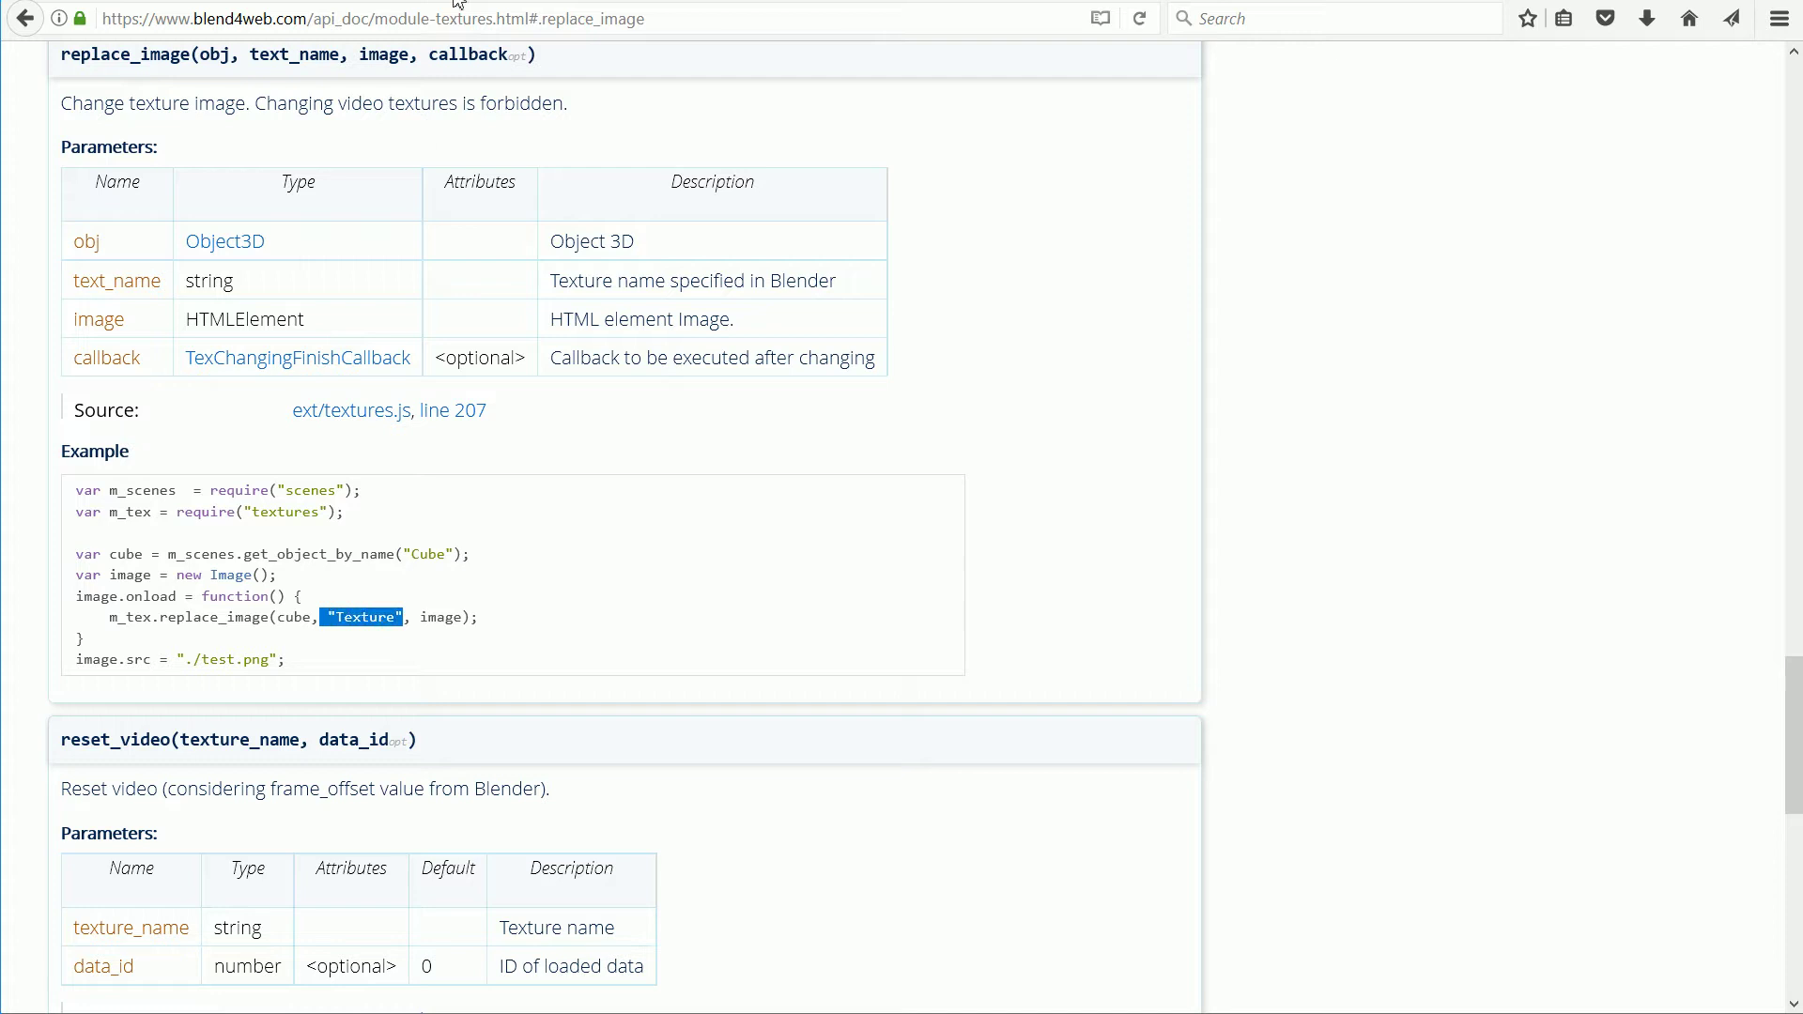
Compare the example's src line and "Texture" argument with the W3Schools Image src Property page.
key("alt+Tab")
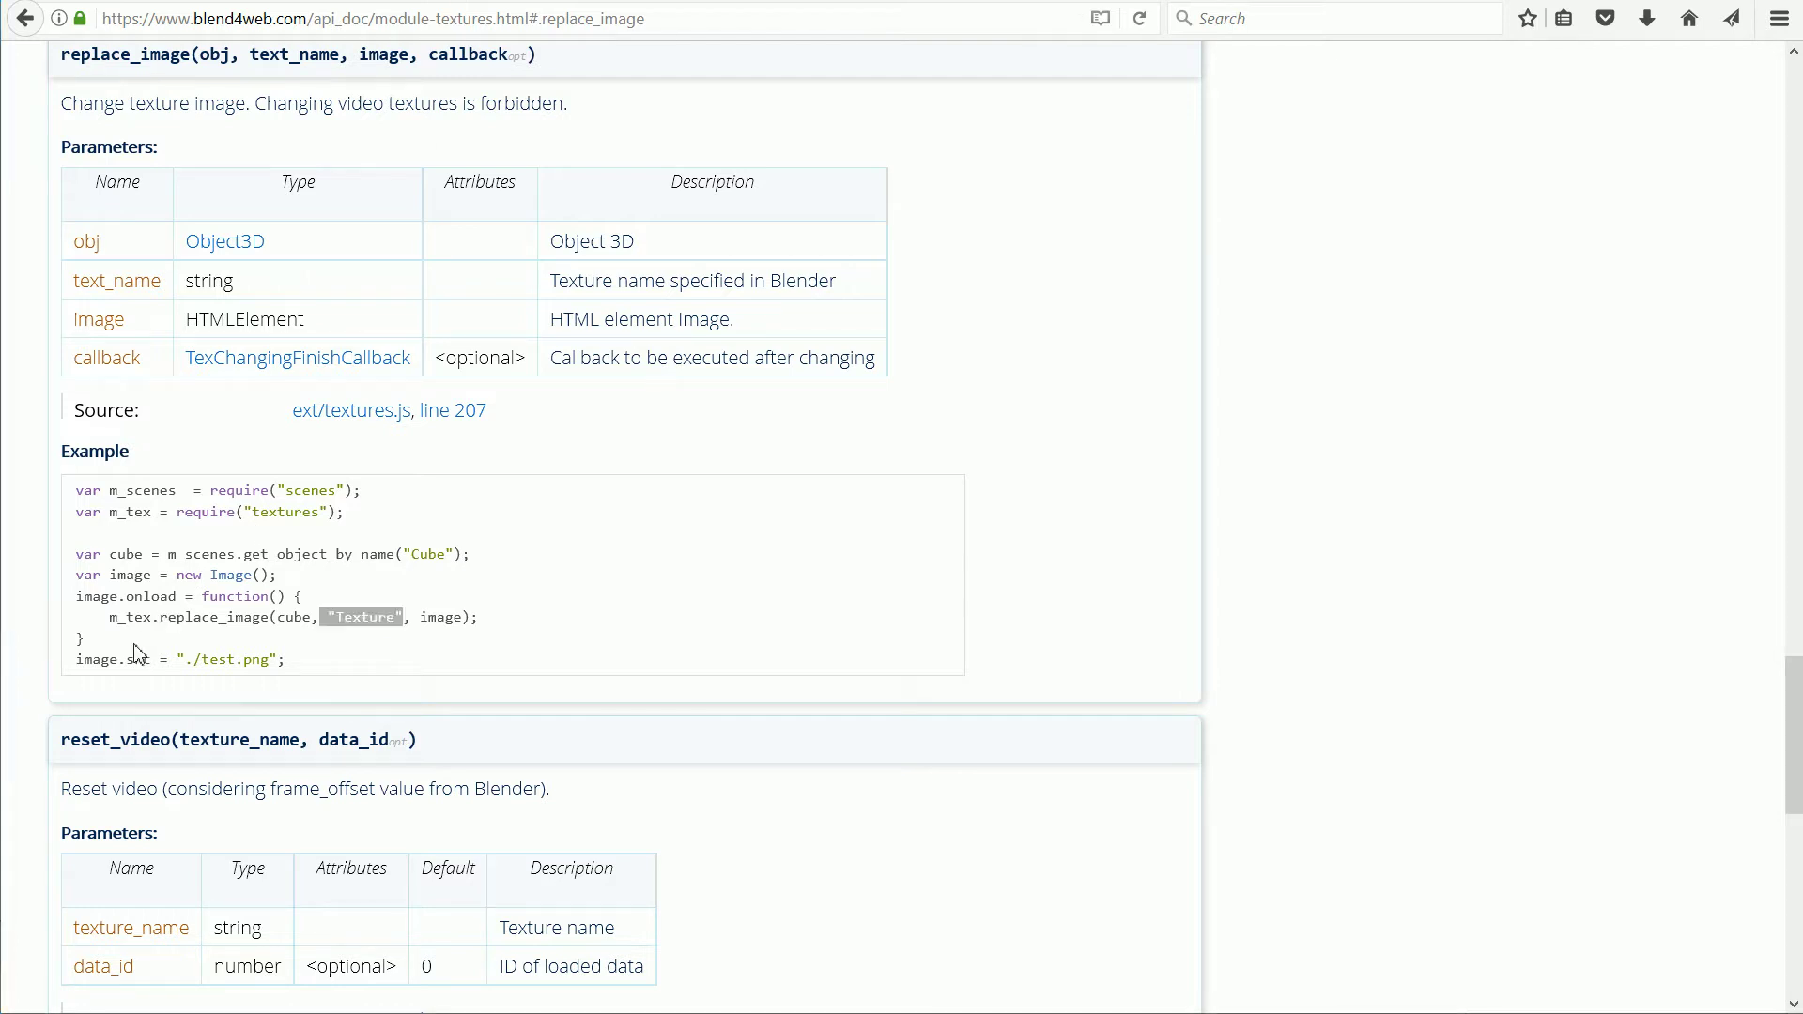
left_click_drag(129, 659, 269, 660)
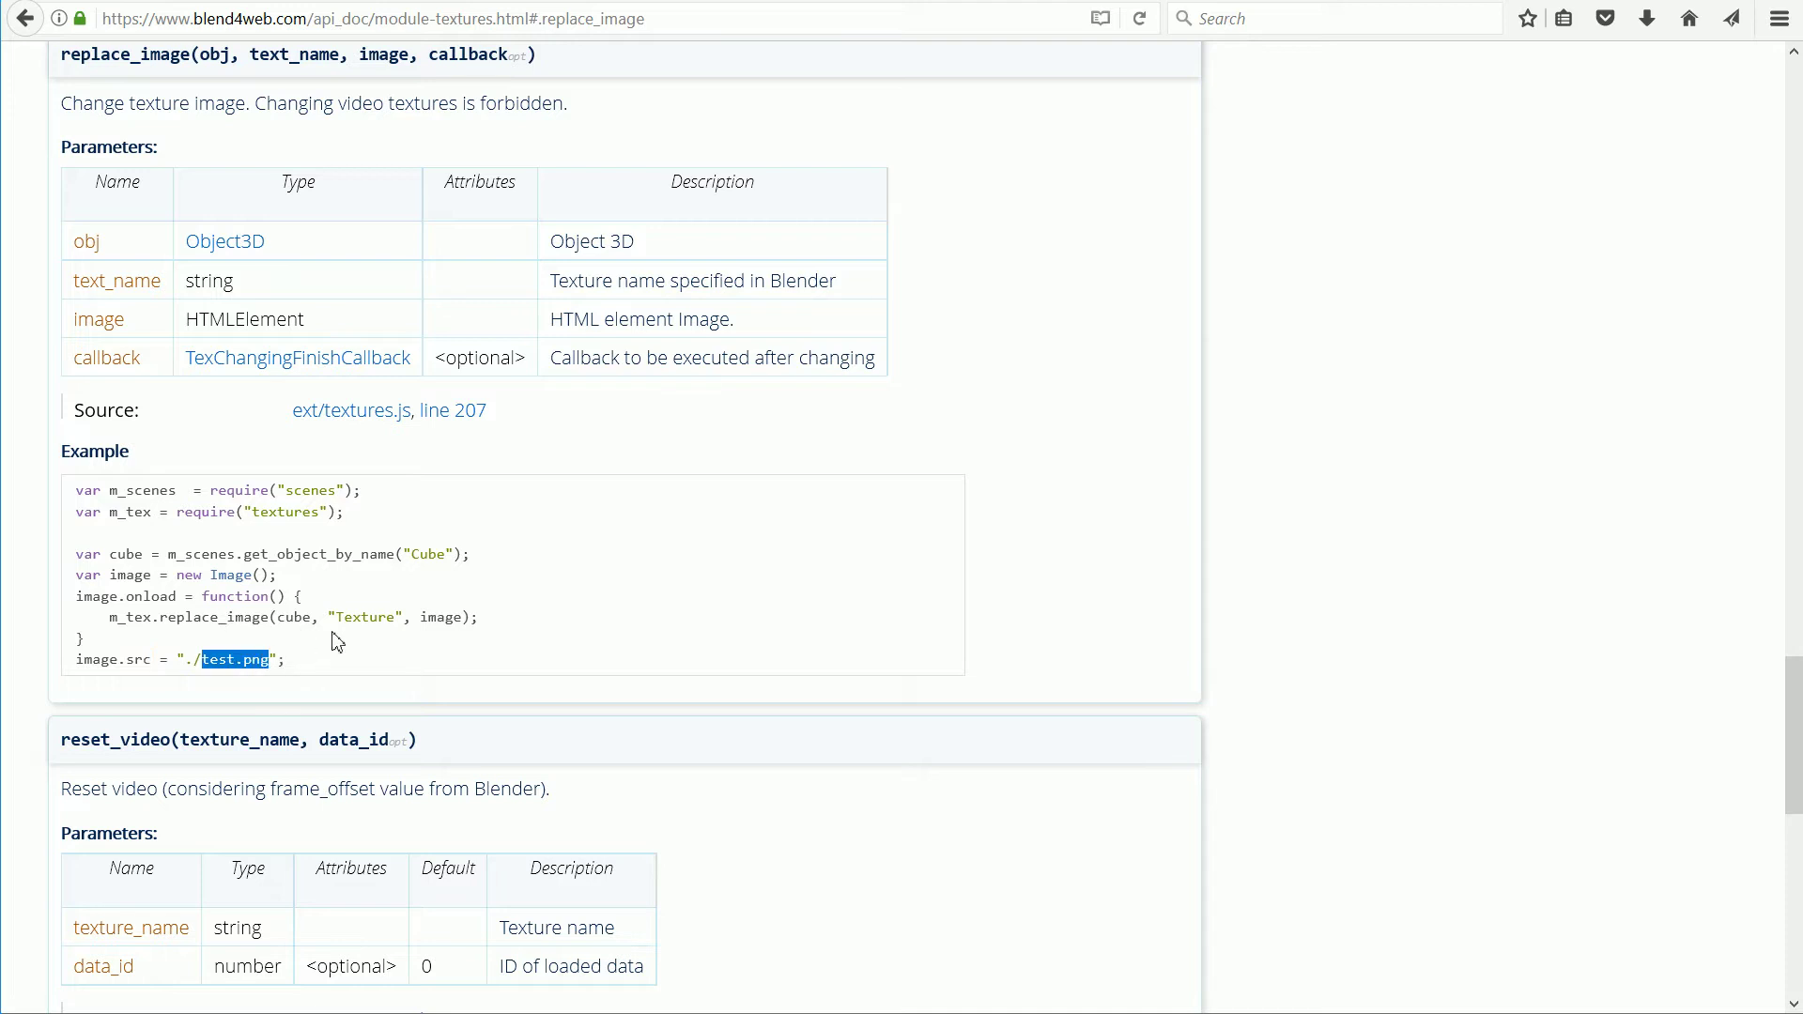
left_click_drag(331, 618, 404, 619)
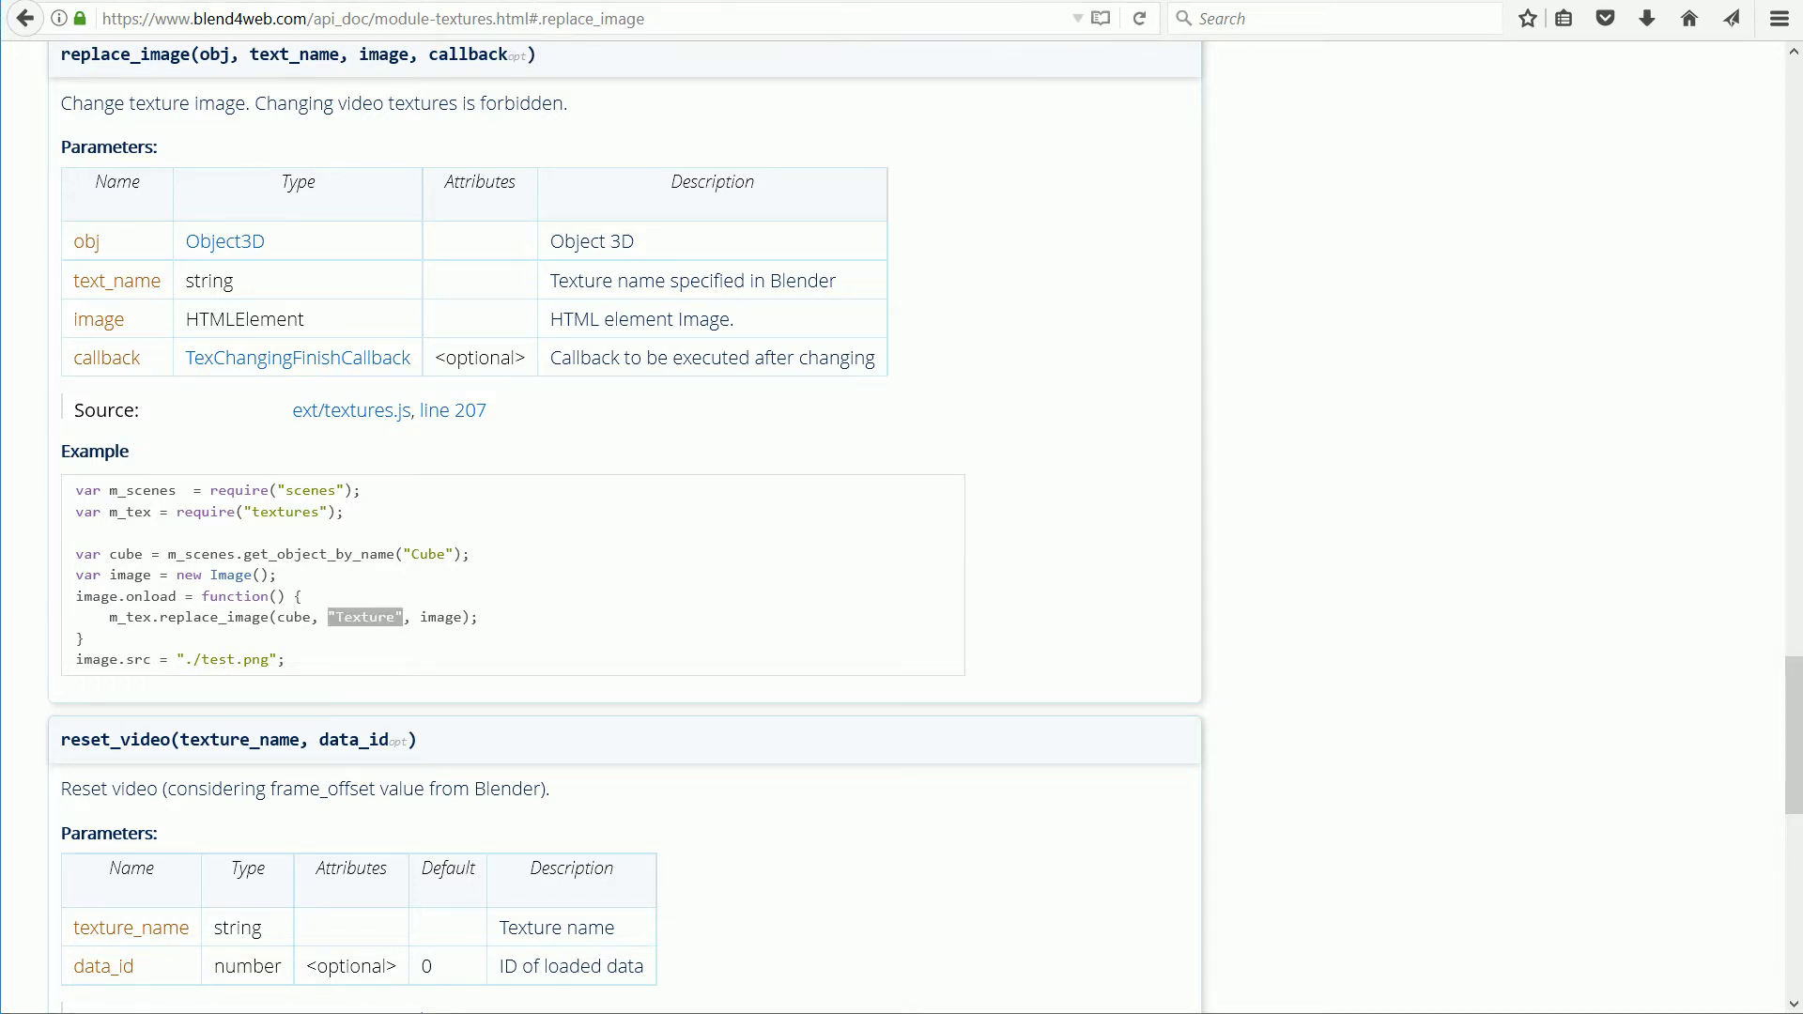
key("alt+Tab")
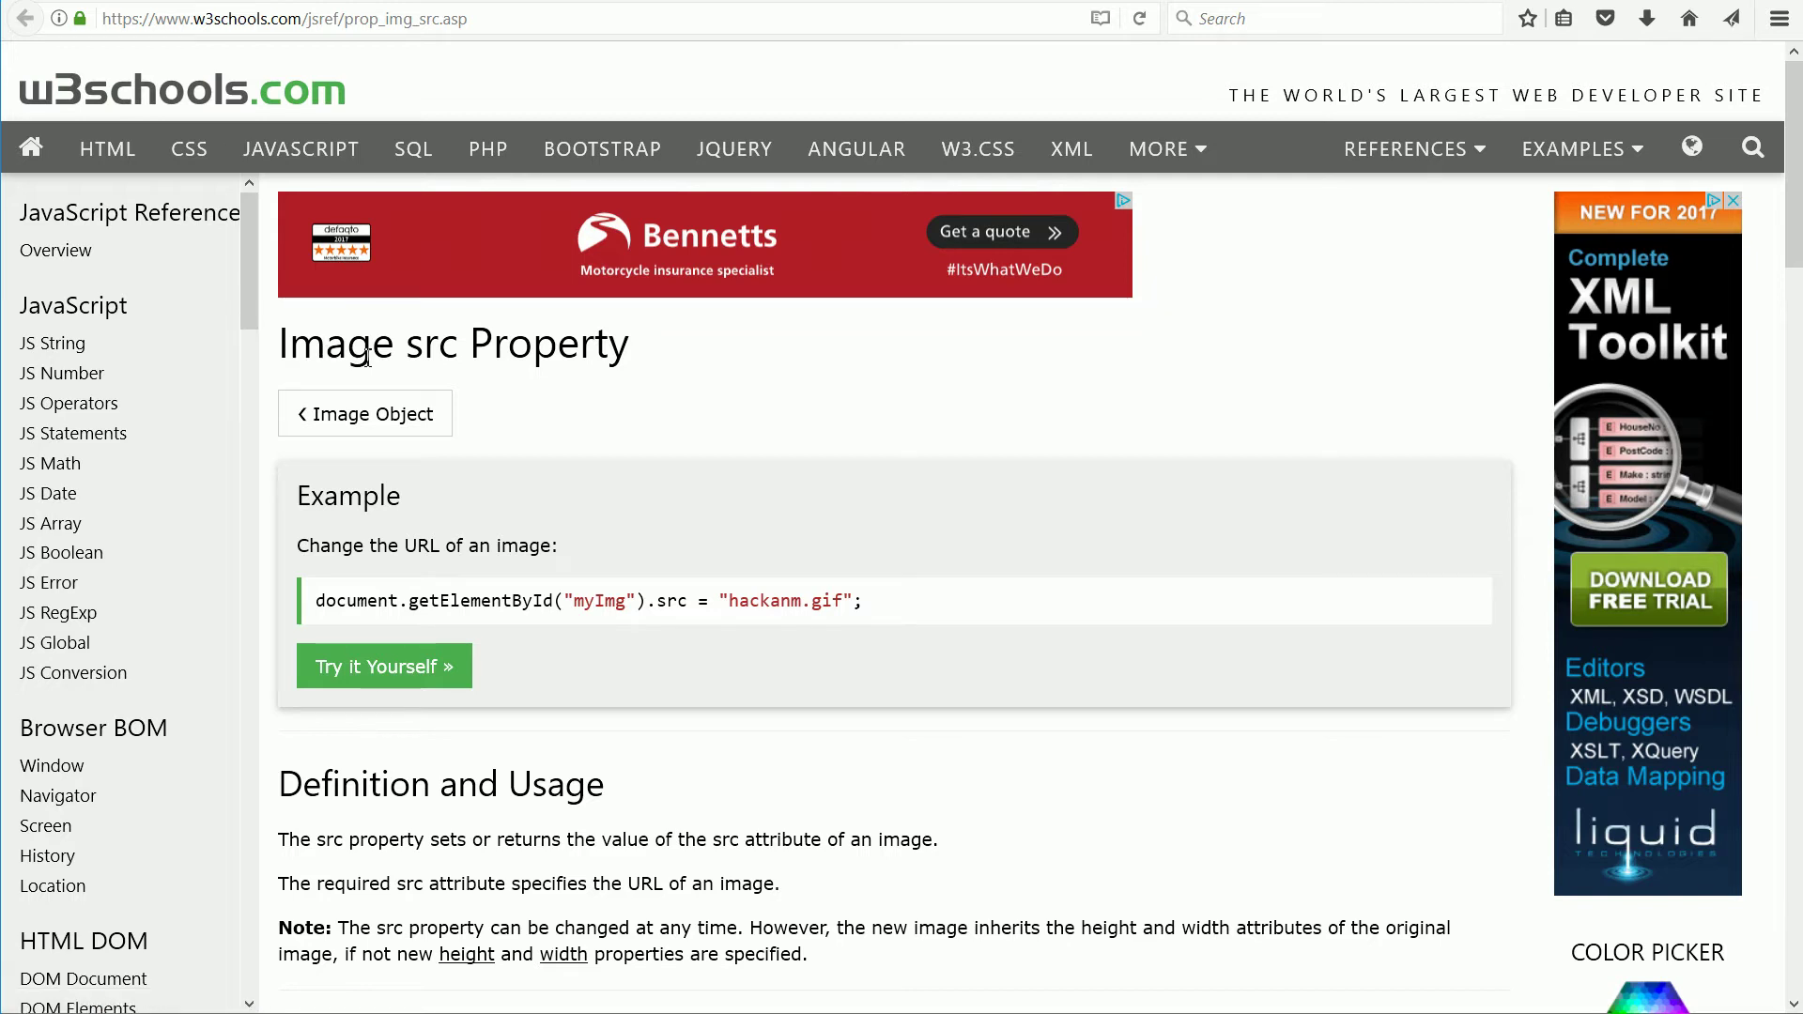
In the Try it editor, highlight the src assignment and run it to show hackanm.gif.
left_click(414, 667)
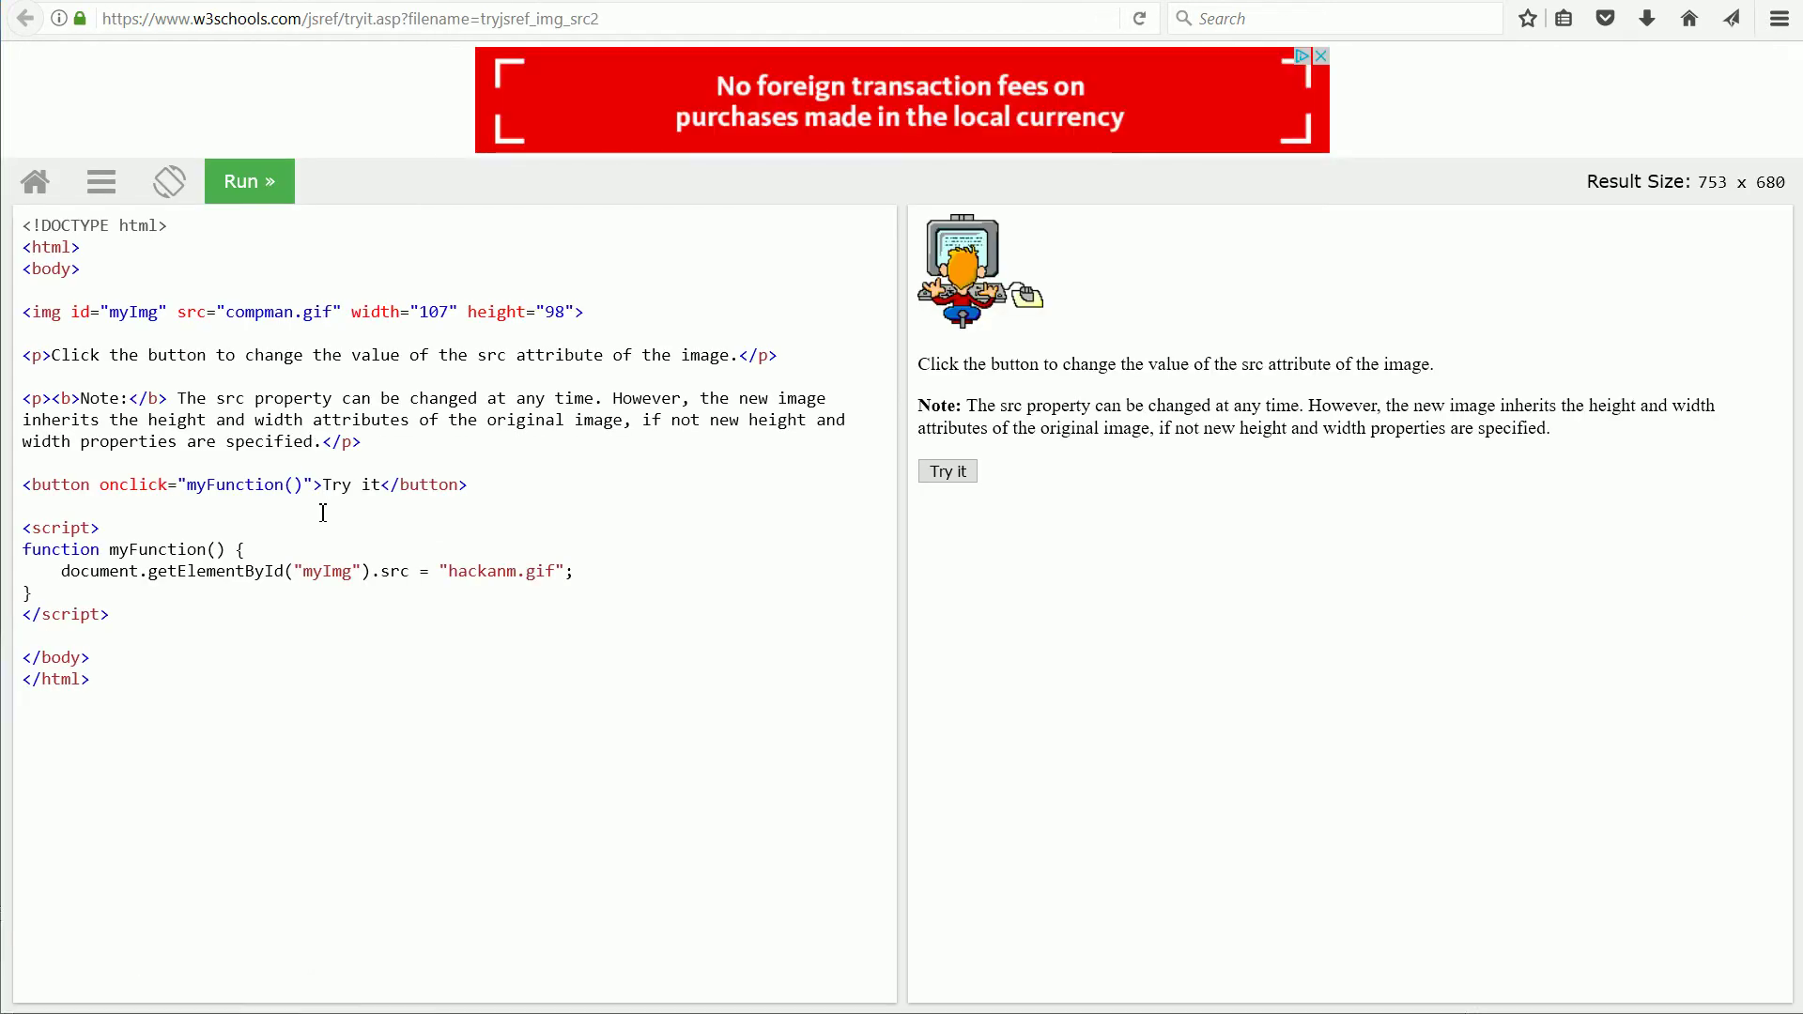
left_click_drag(380, 575, 583, 572)
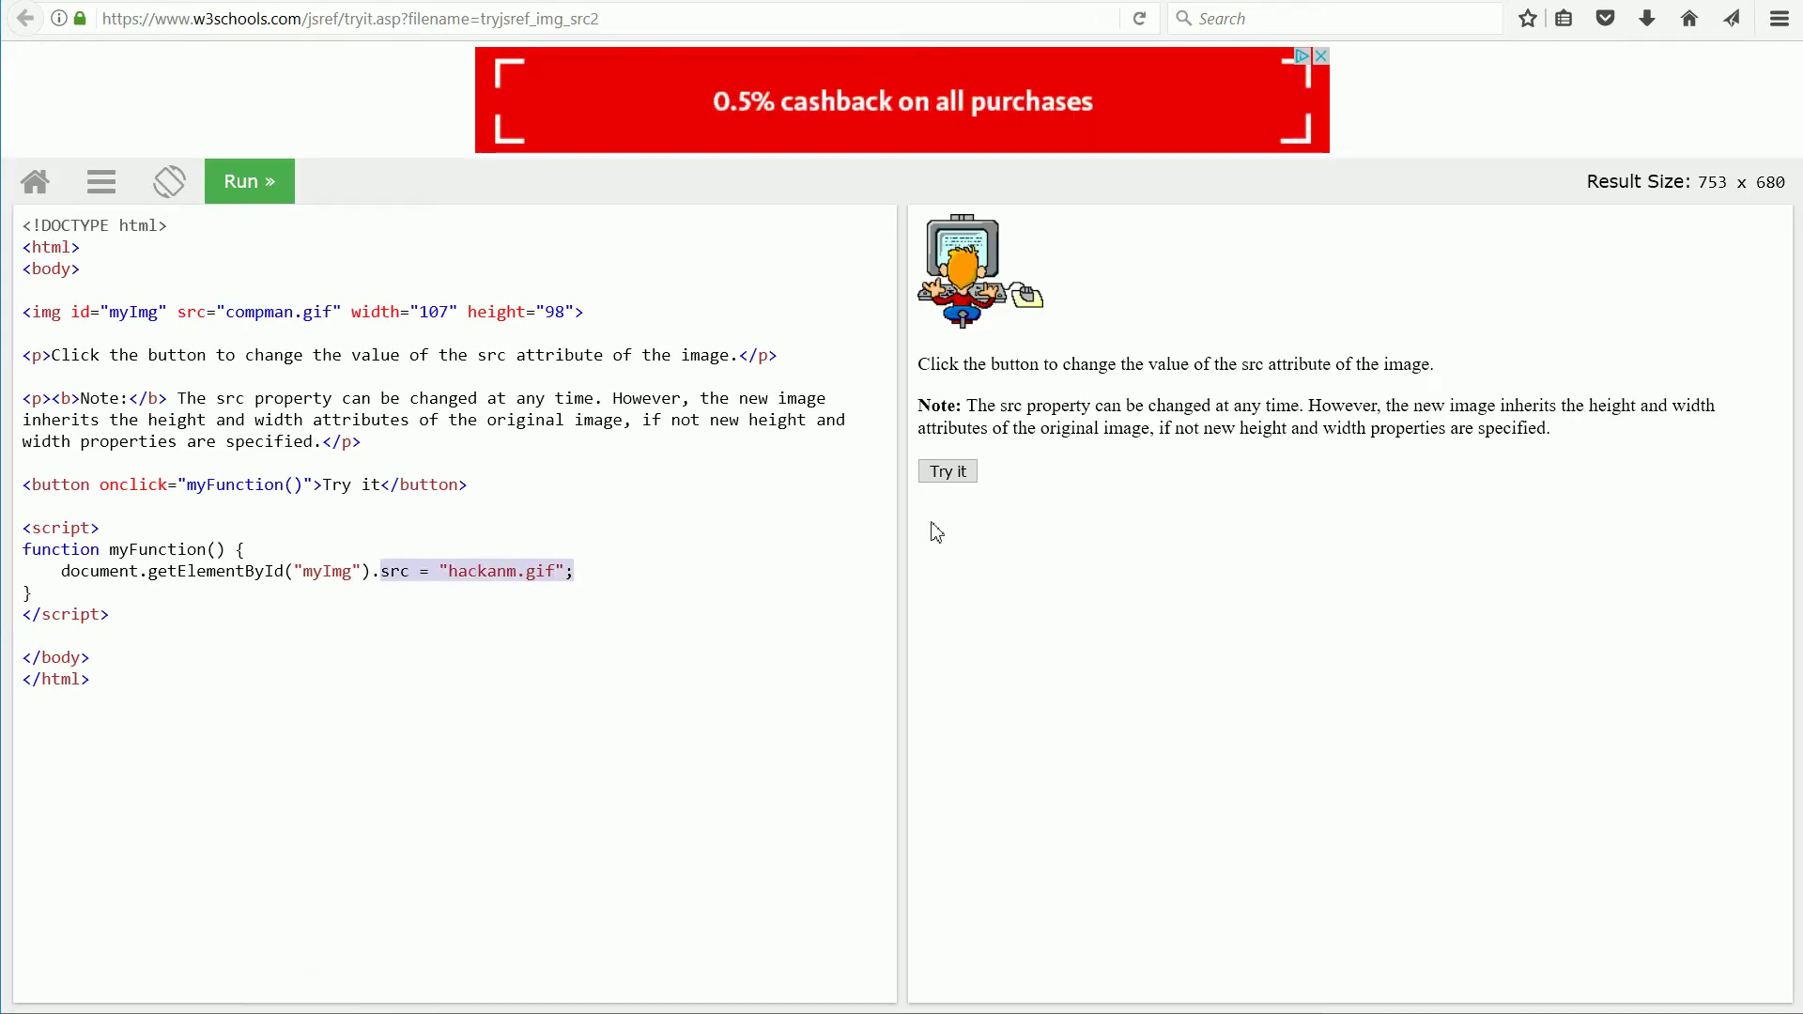
left_click(951, 477)
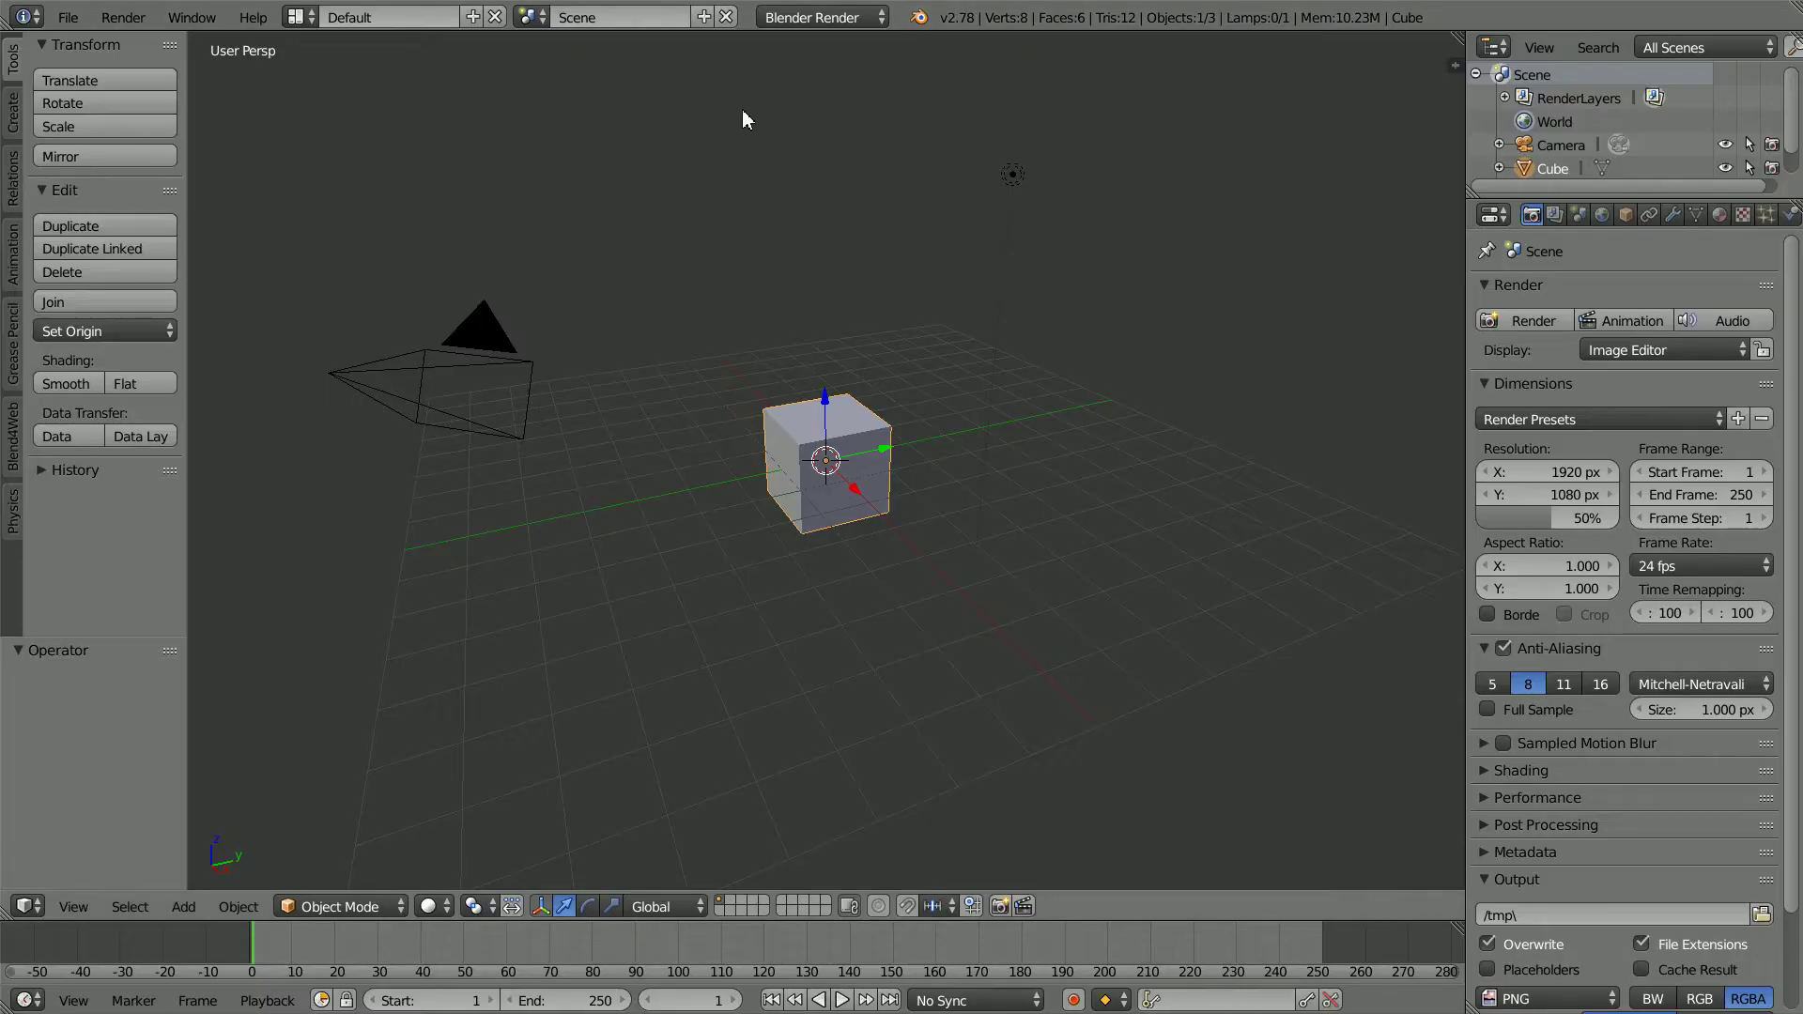
Switch the render engine to Blend4Web and apply its recommended options.
left_click(855, 18)
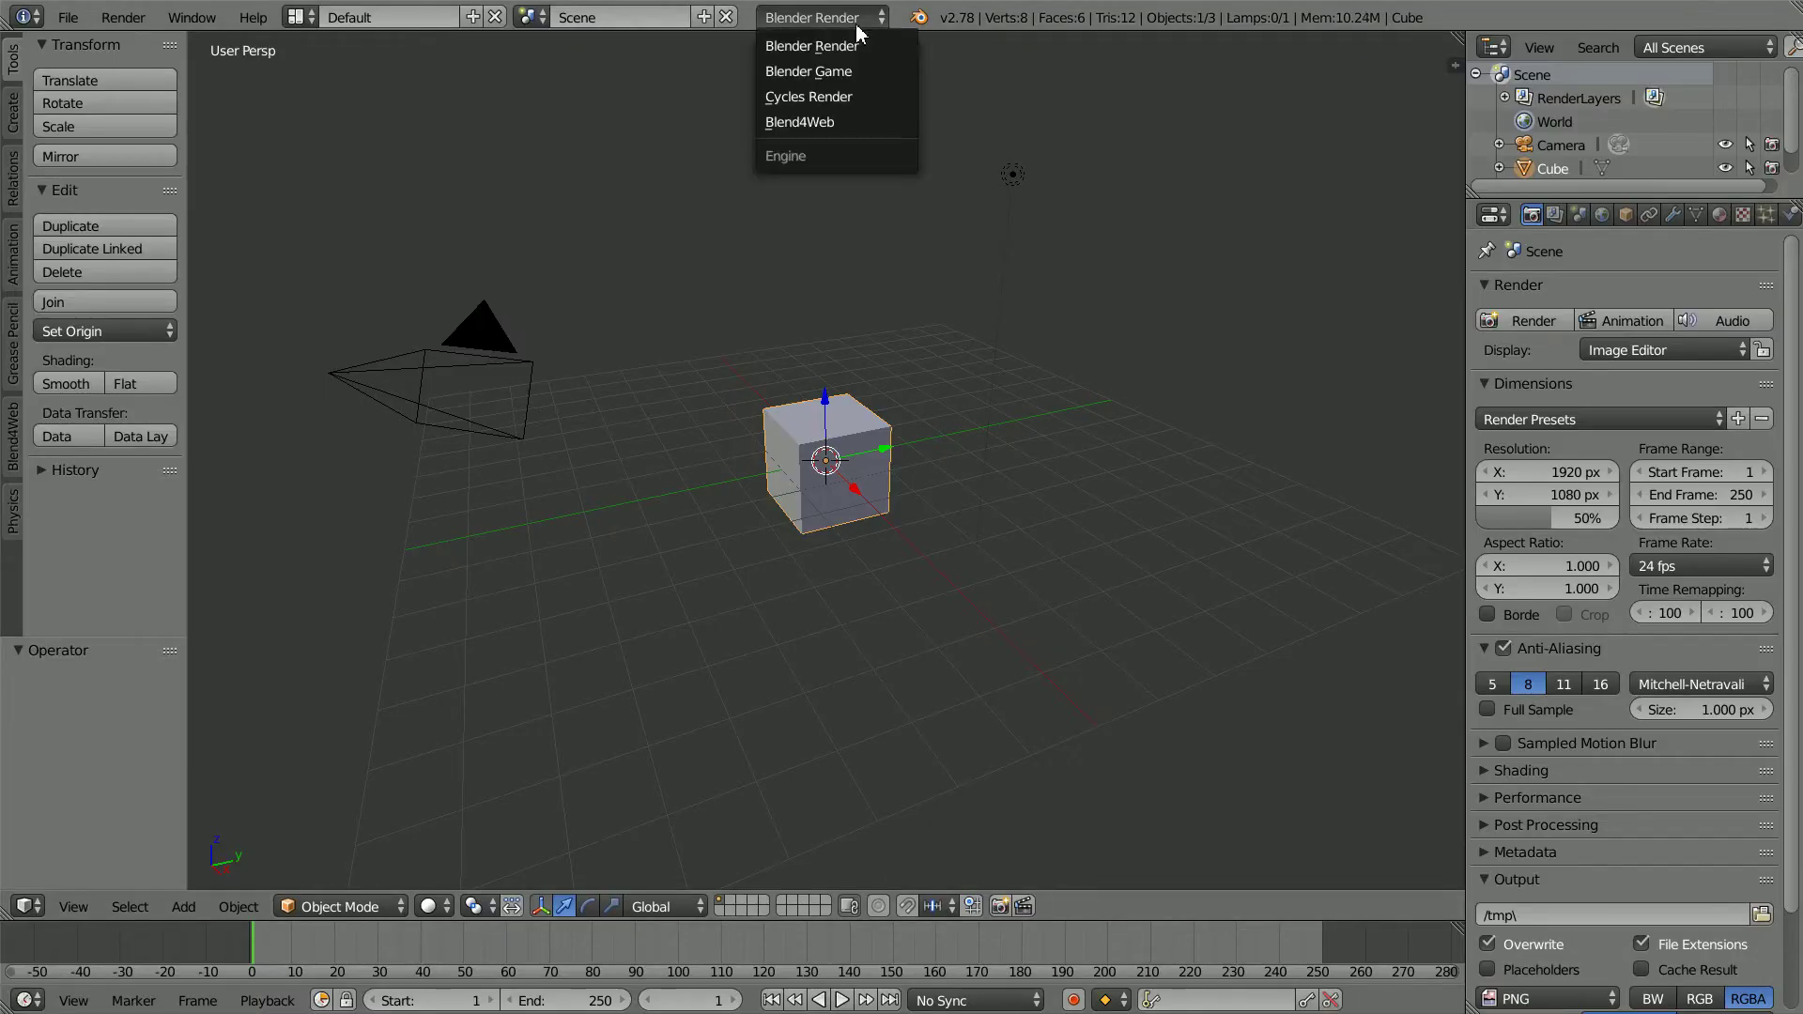
left_click(855, 123)
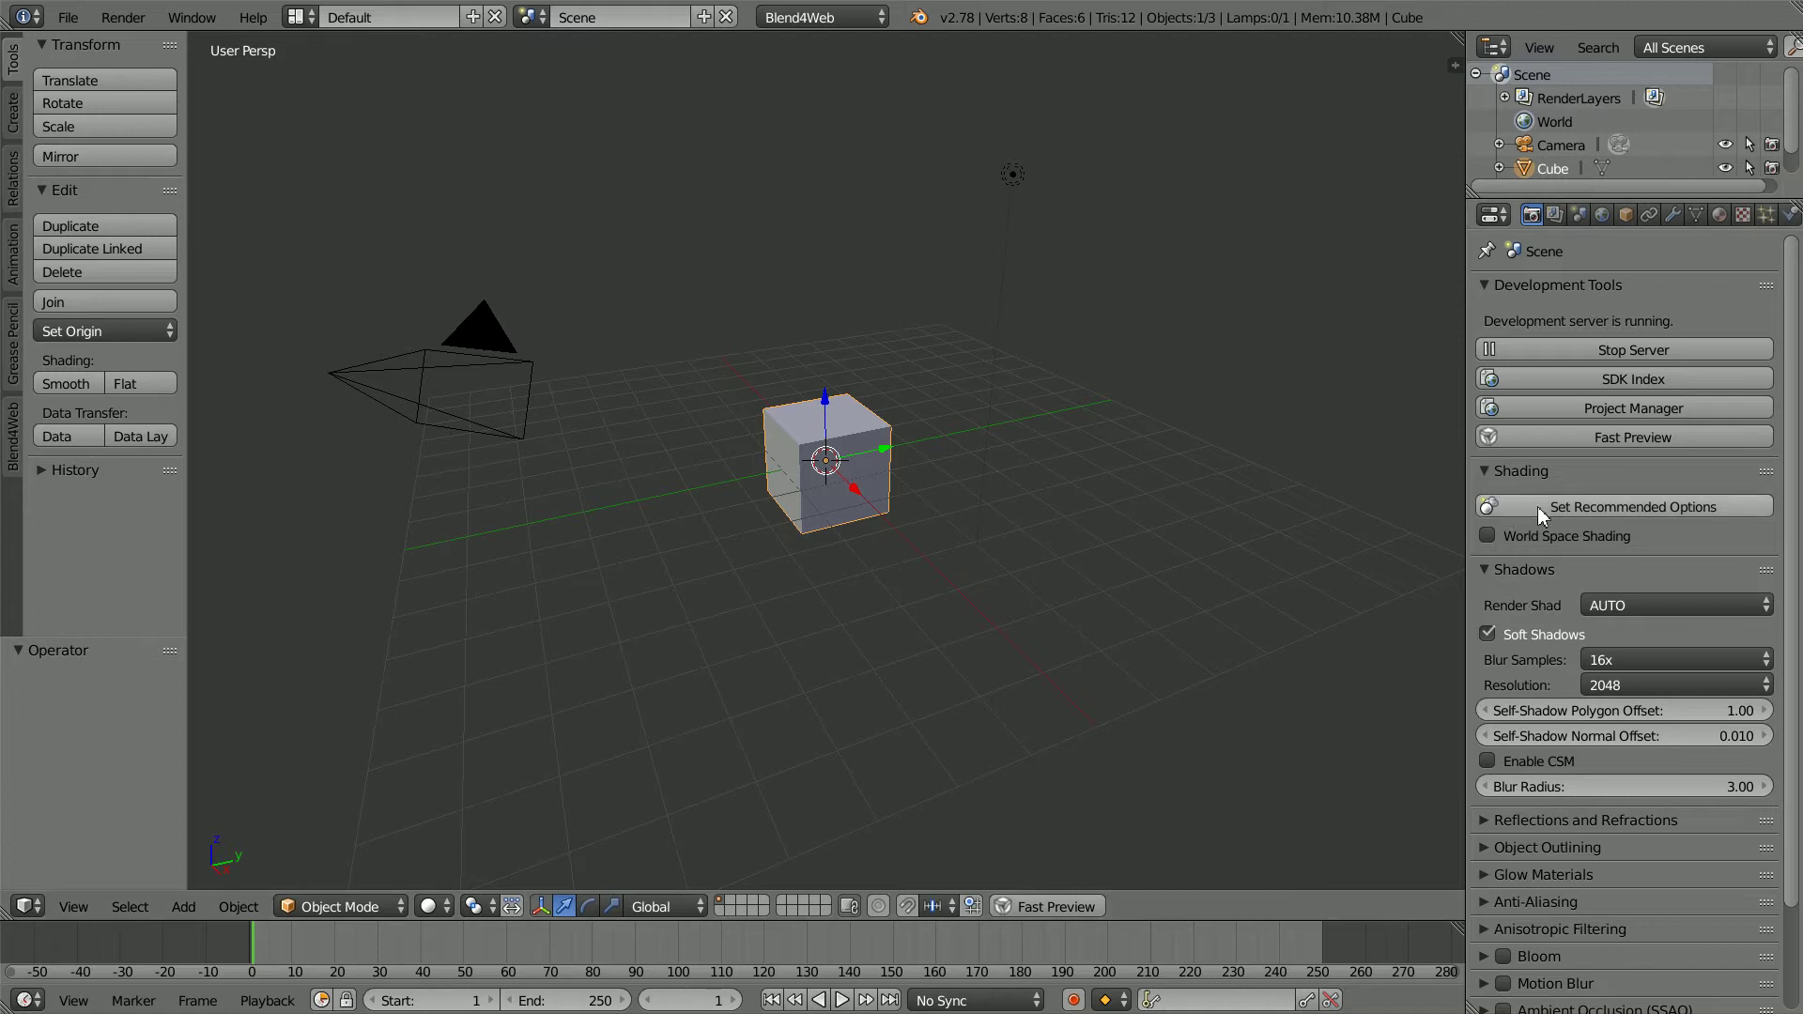
left_click(1724, 510)
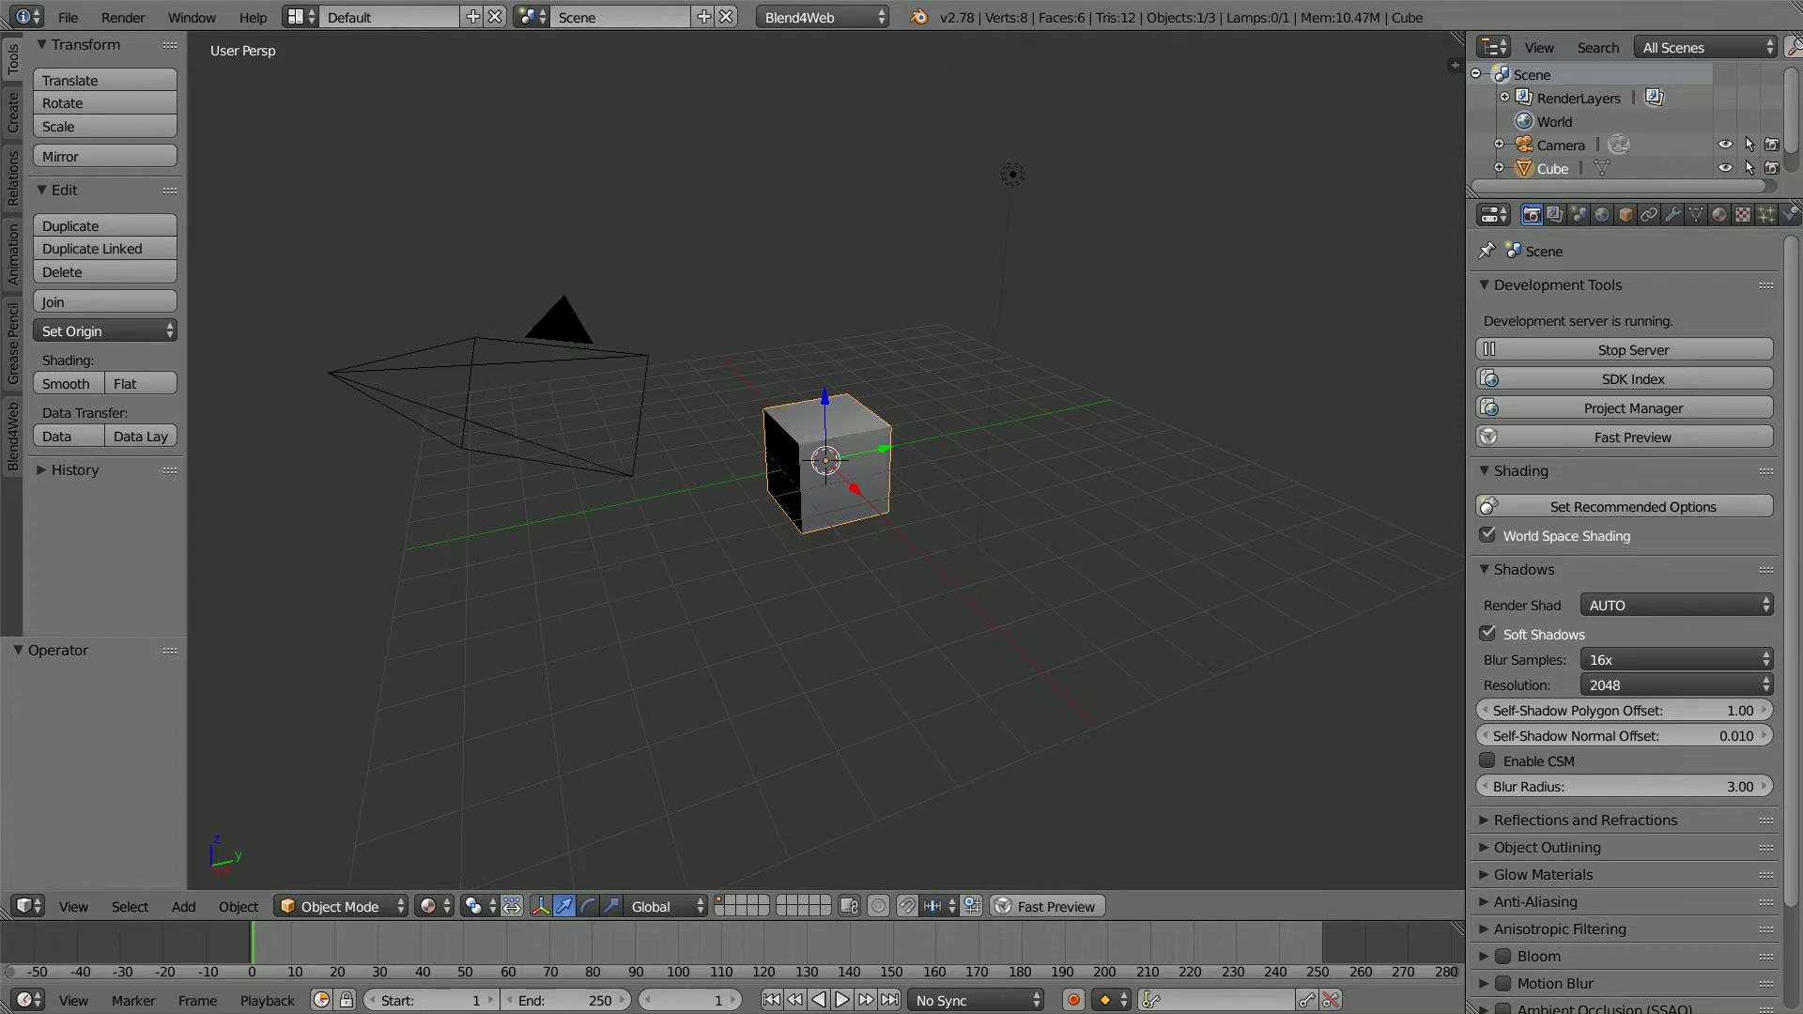
Delete the default cube and add a mesh plane in its place.
key("x")
left_click(826, 517)
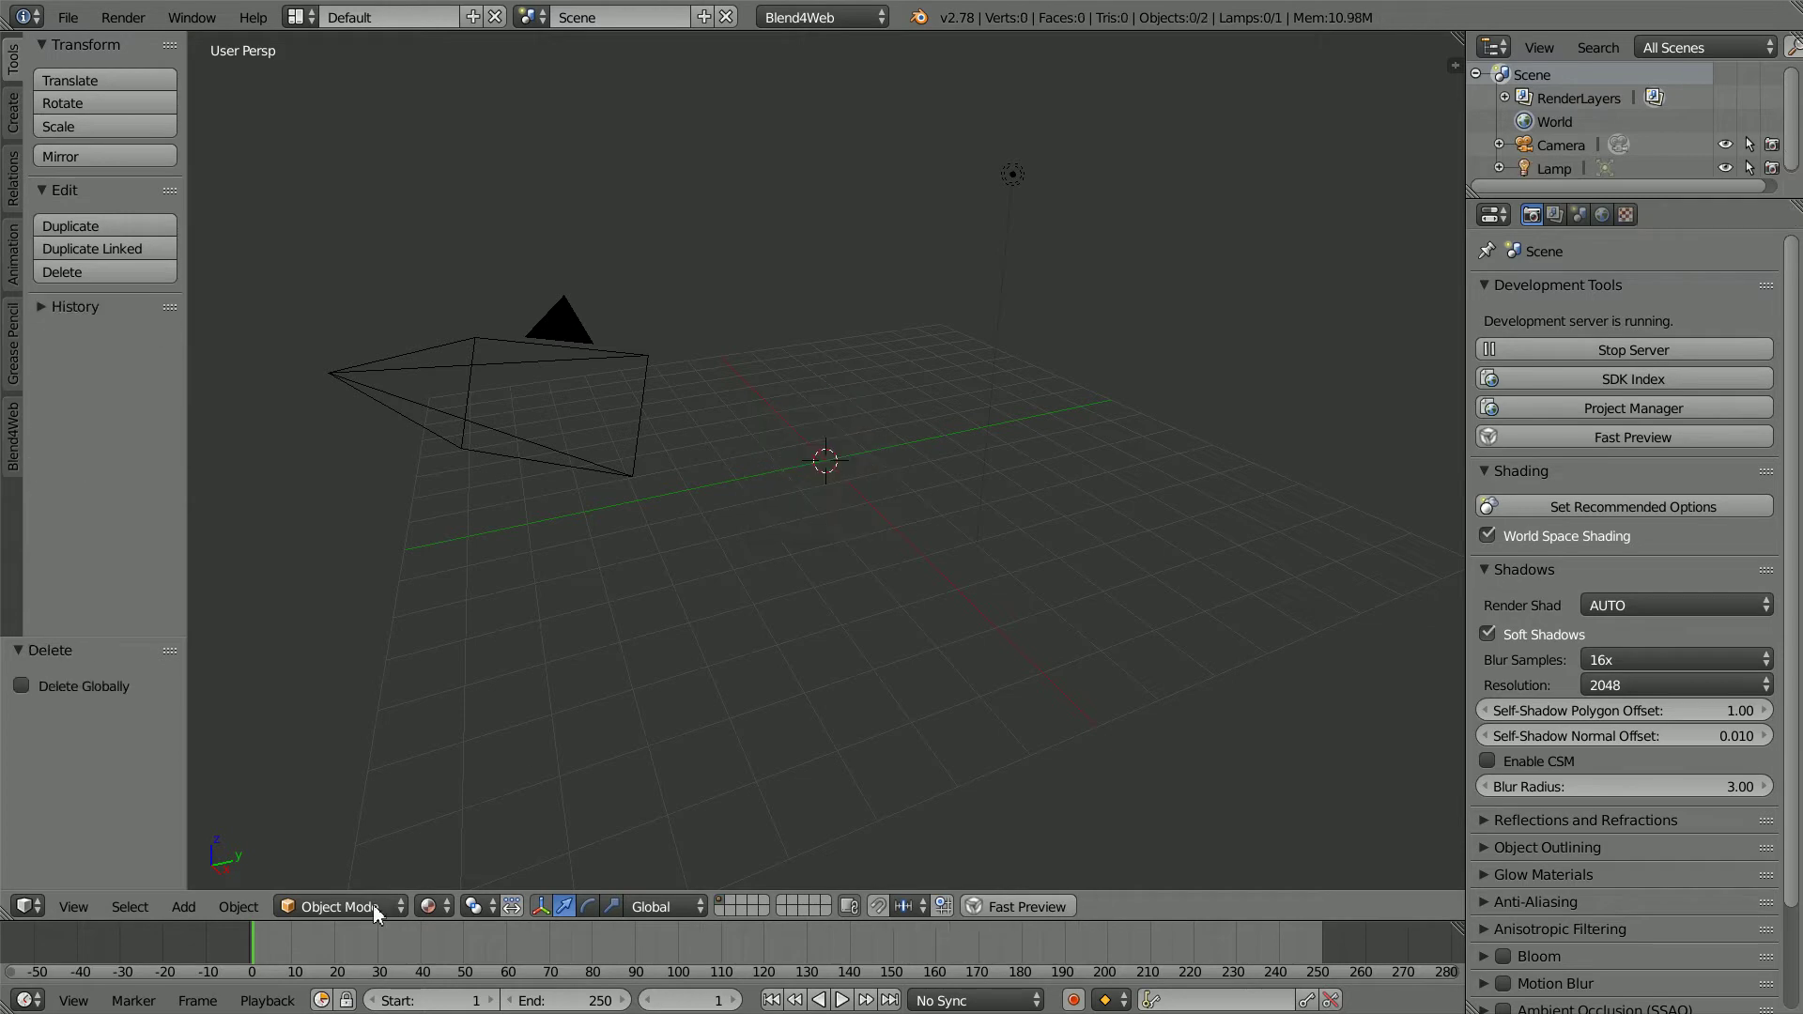
left_click(194, 905)
mouse_move(200, 877)
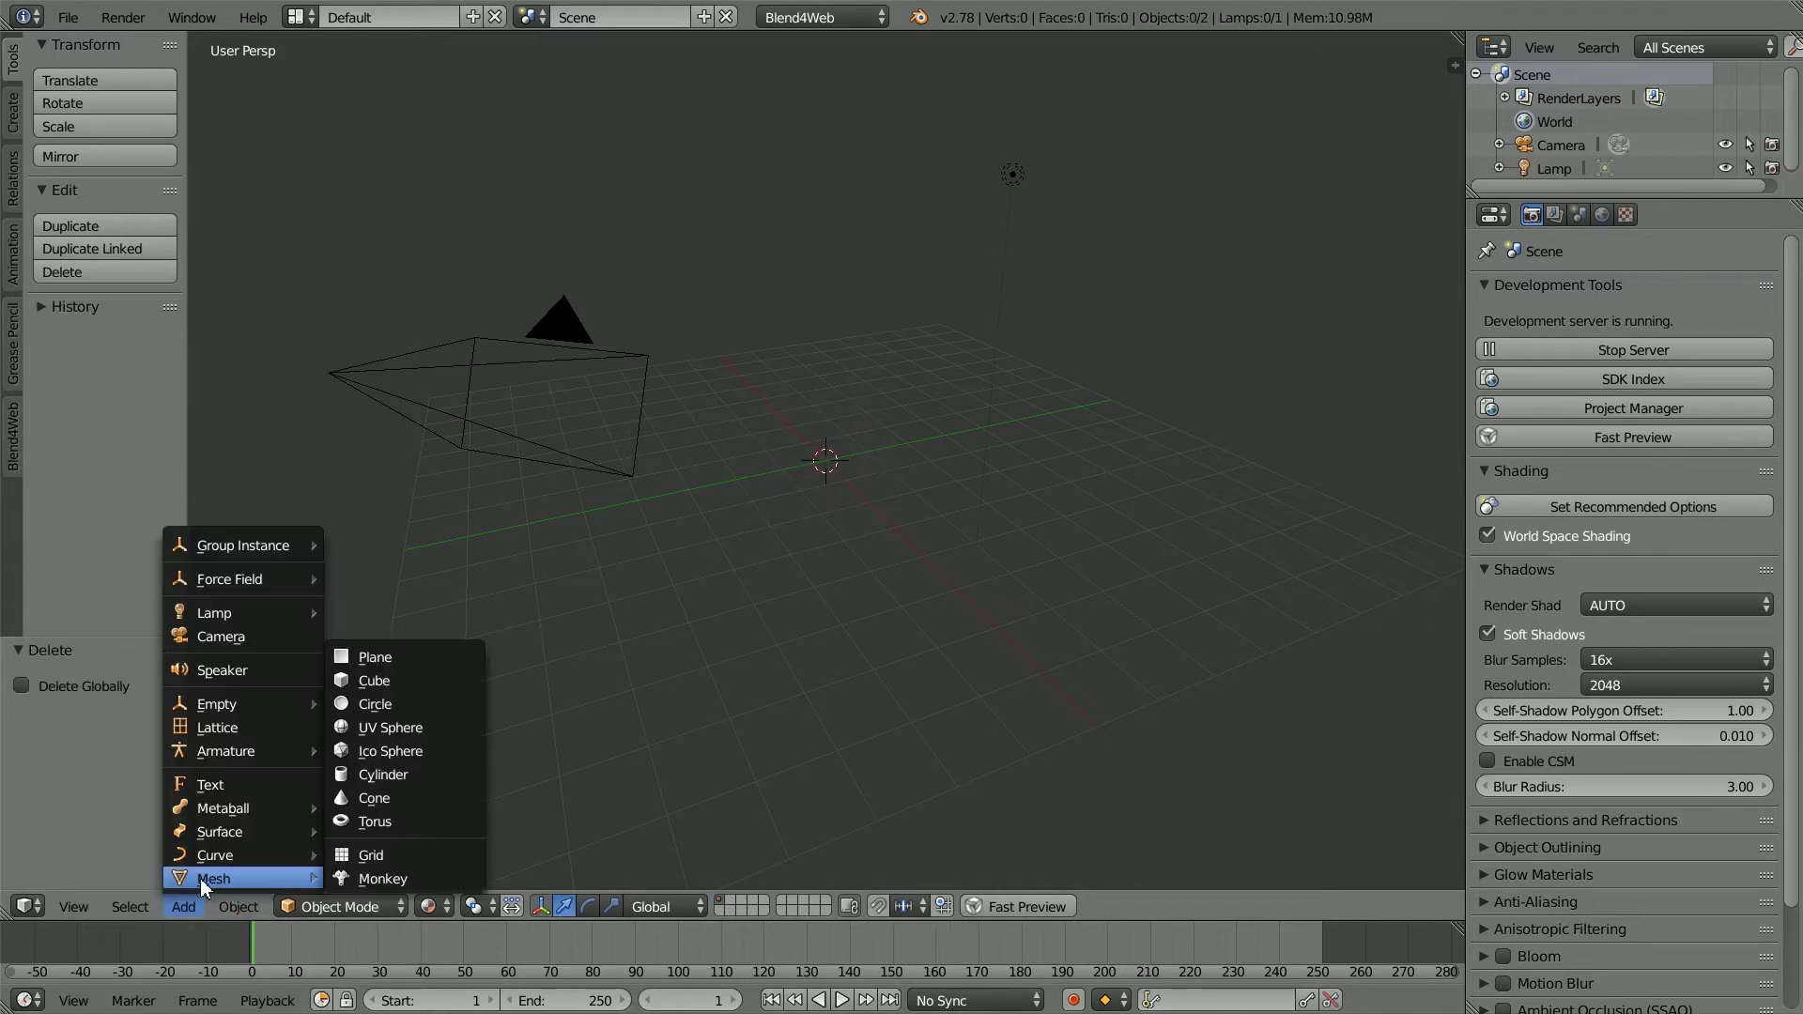
left_click(426, 663)
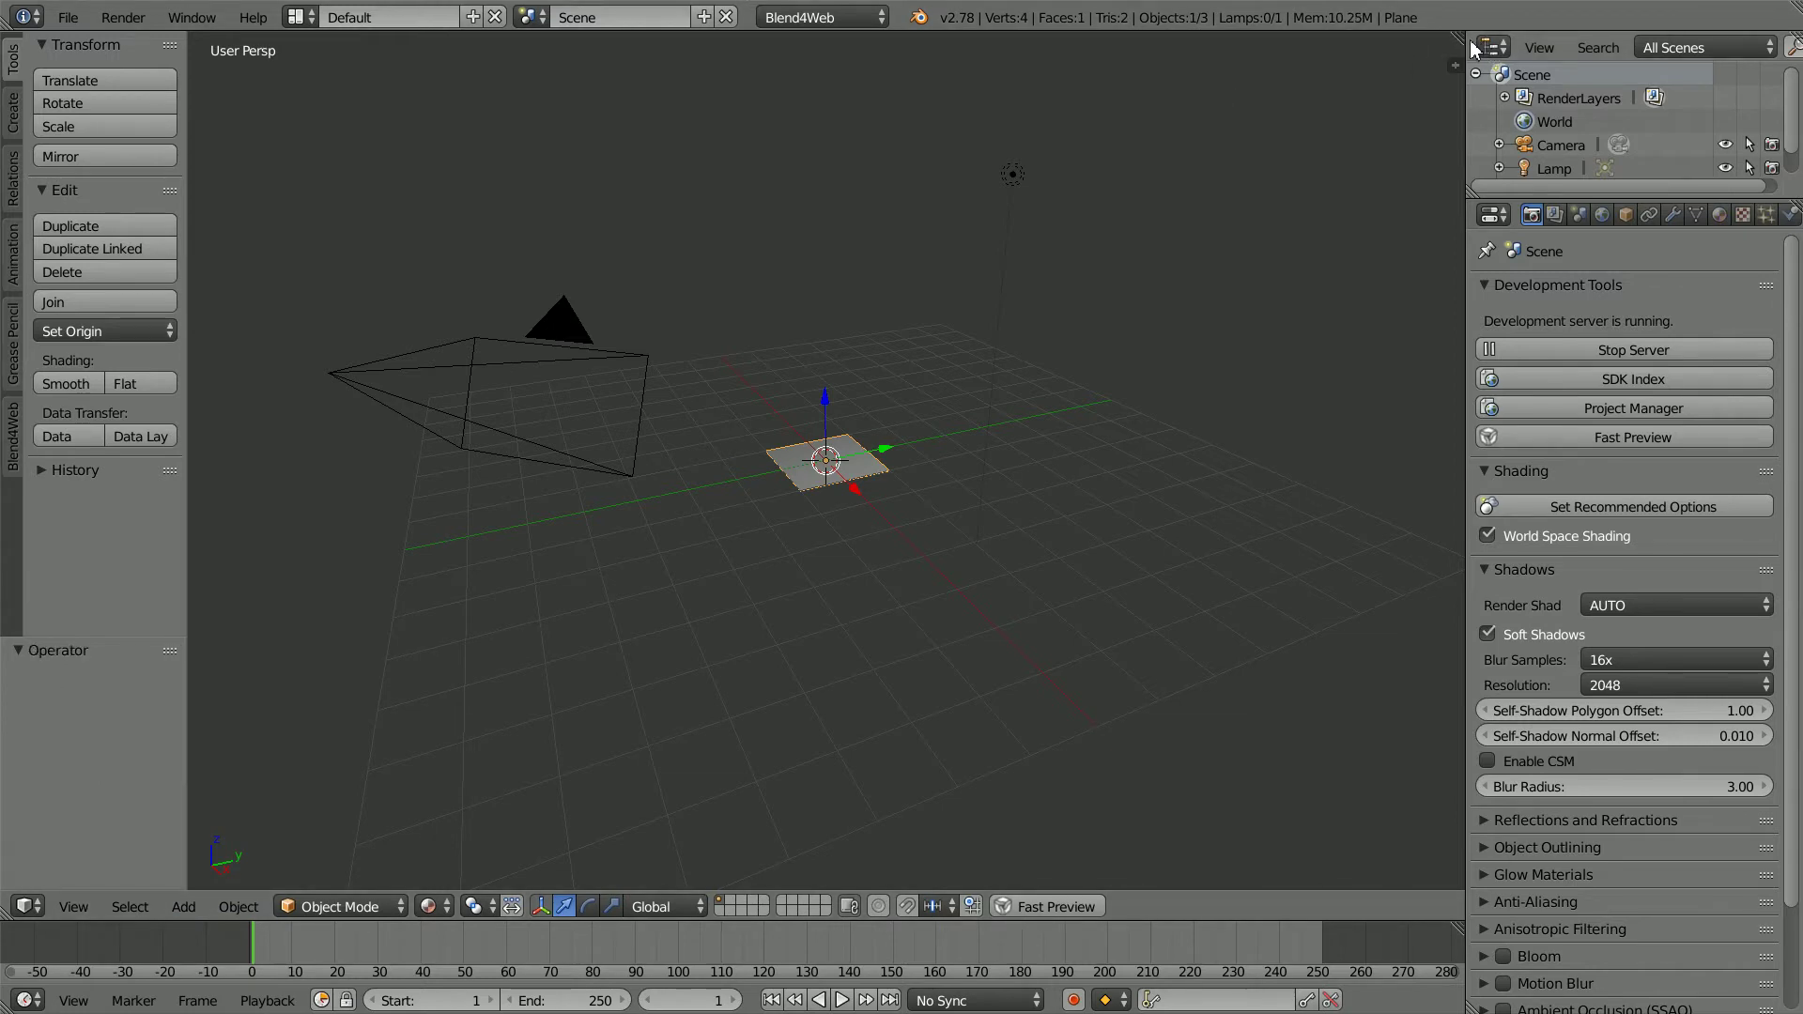
Split the 3D view and turn the right area into a UV/Image Editor.
left_click_drag(1458, 37, 725, 117)
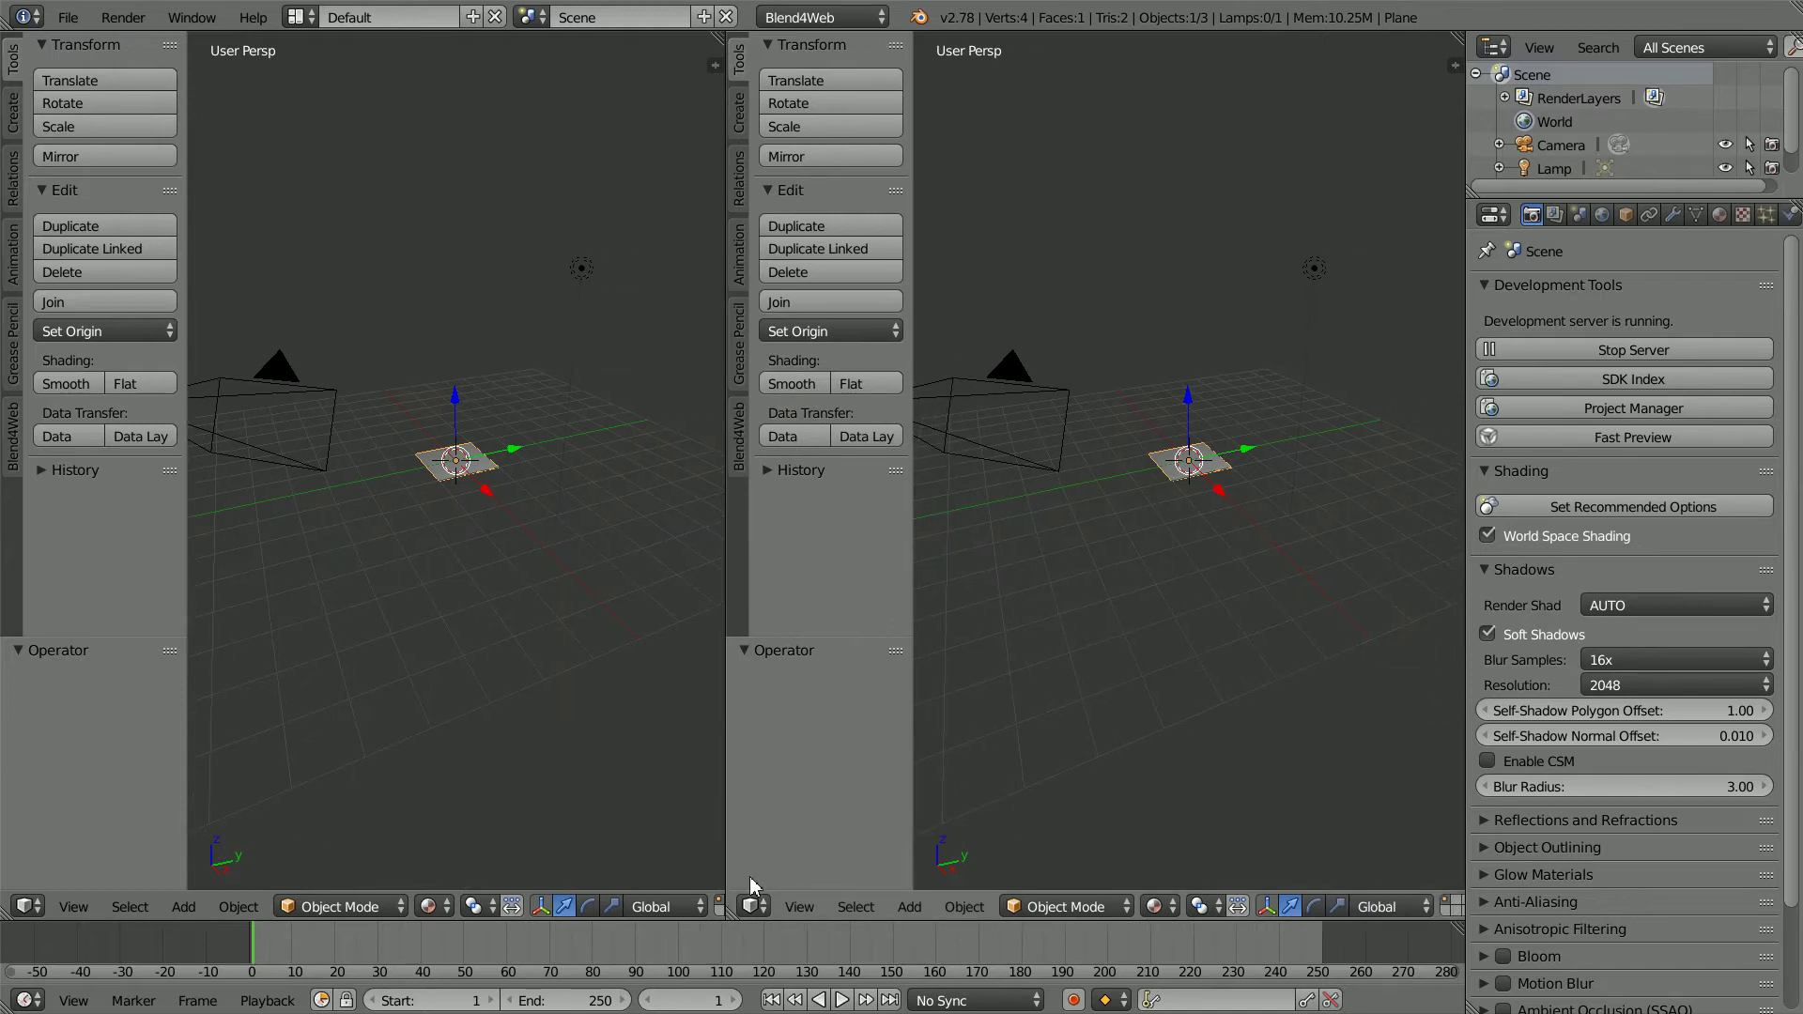
left_click(752, 906)
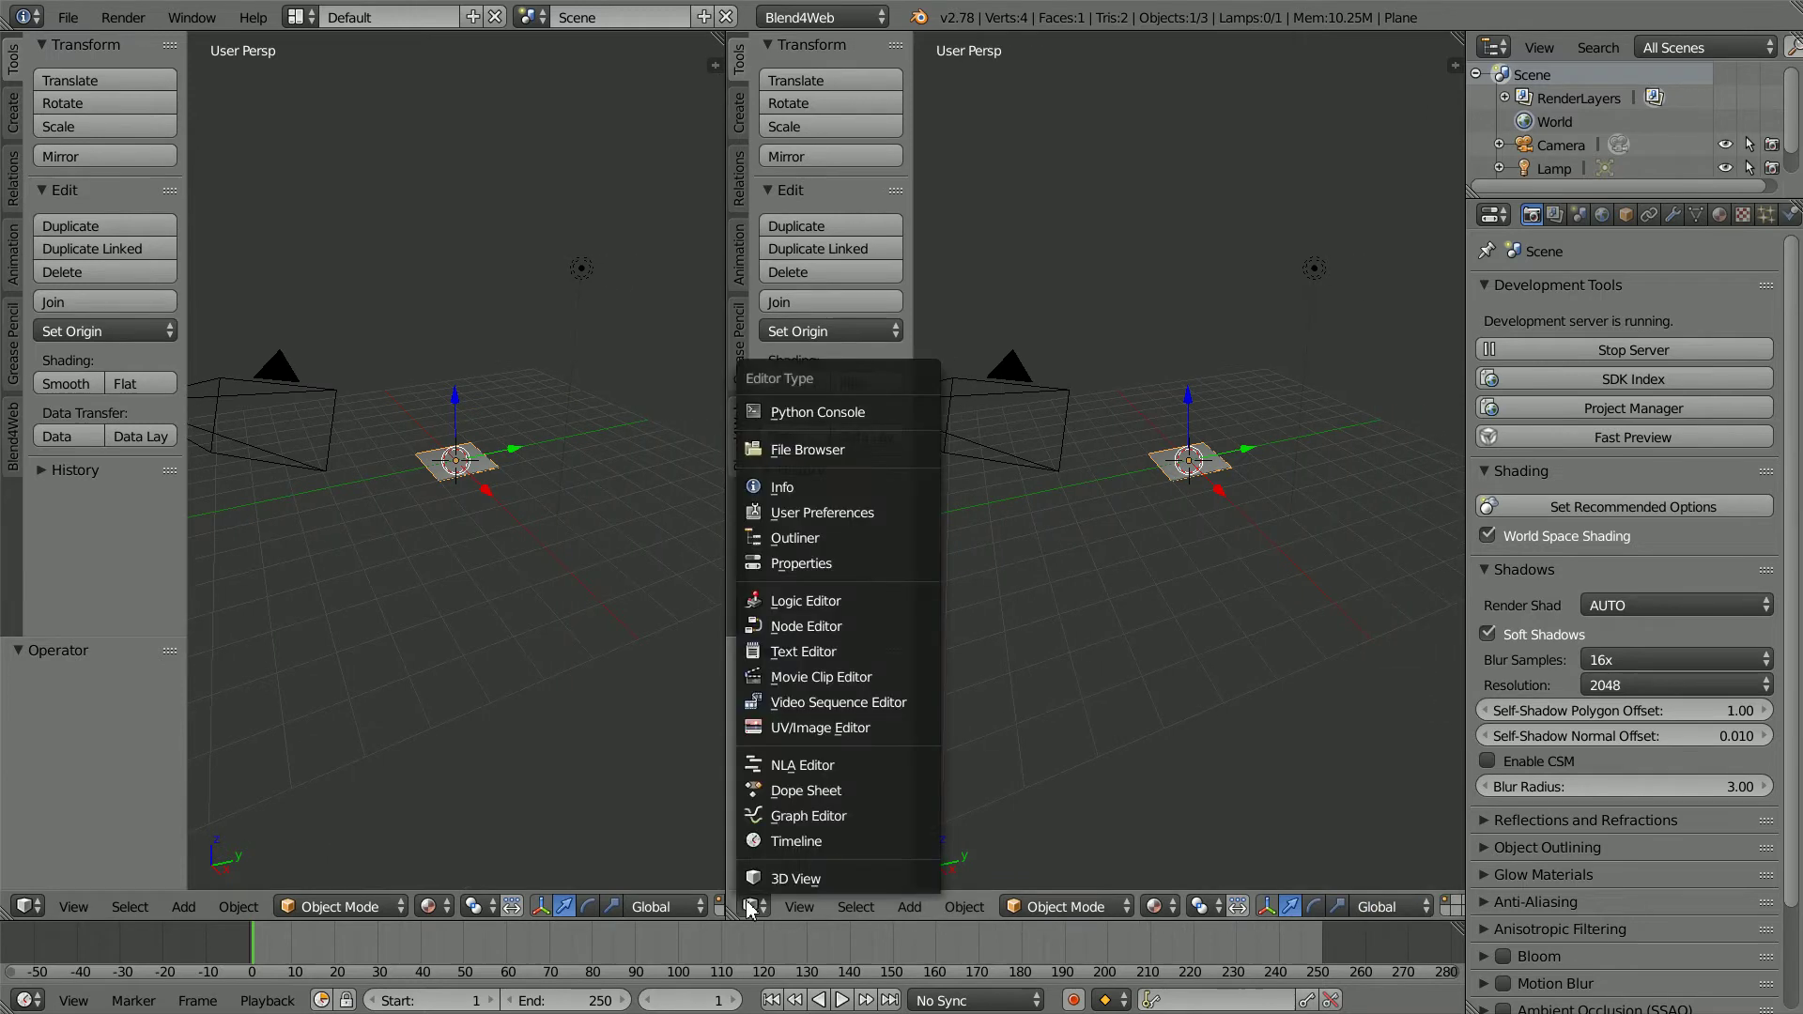
left_click(903, 725)
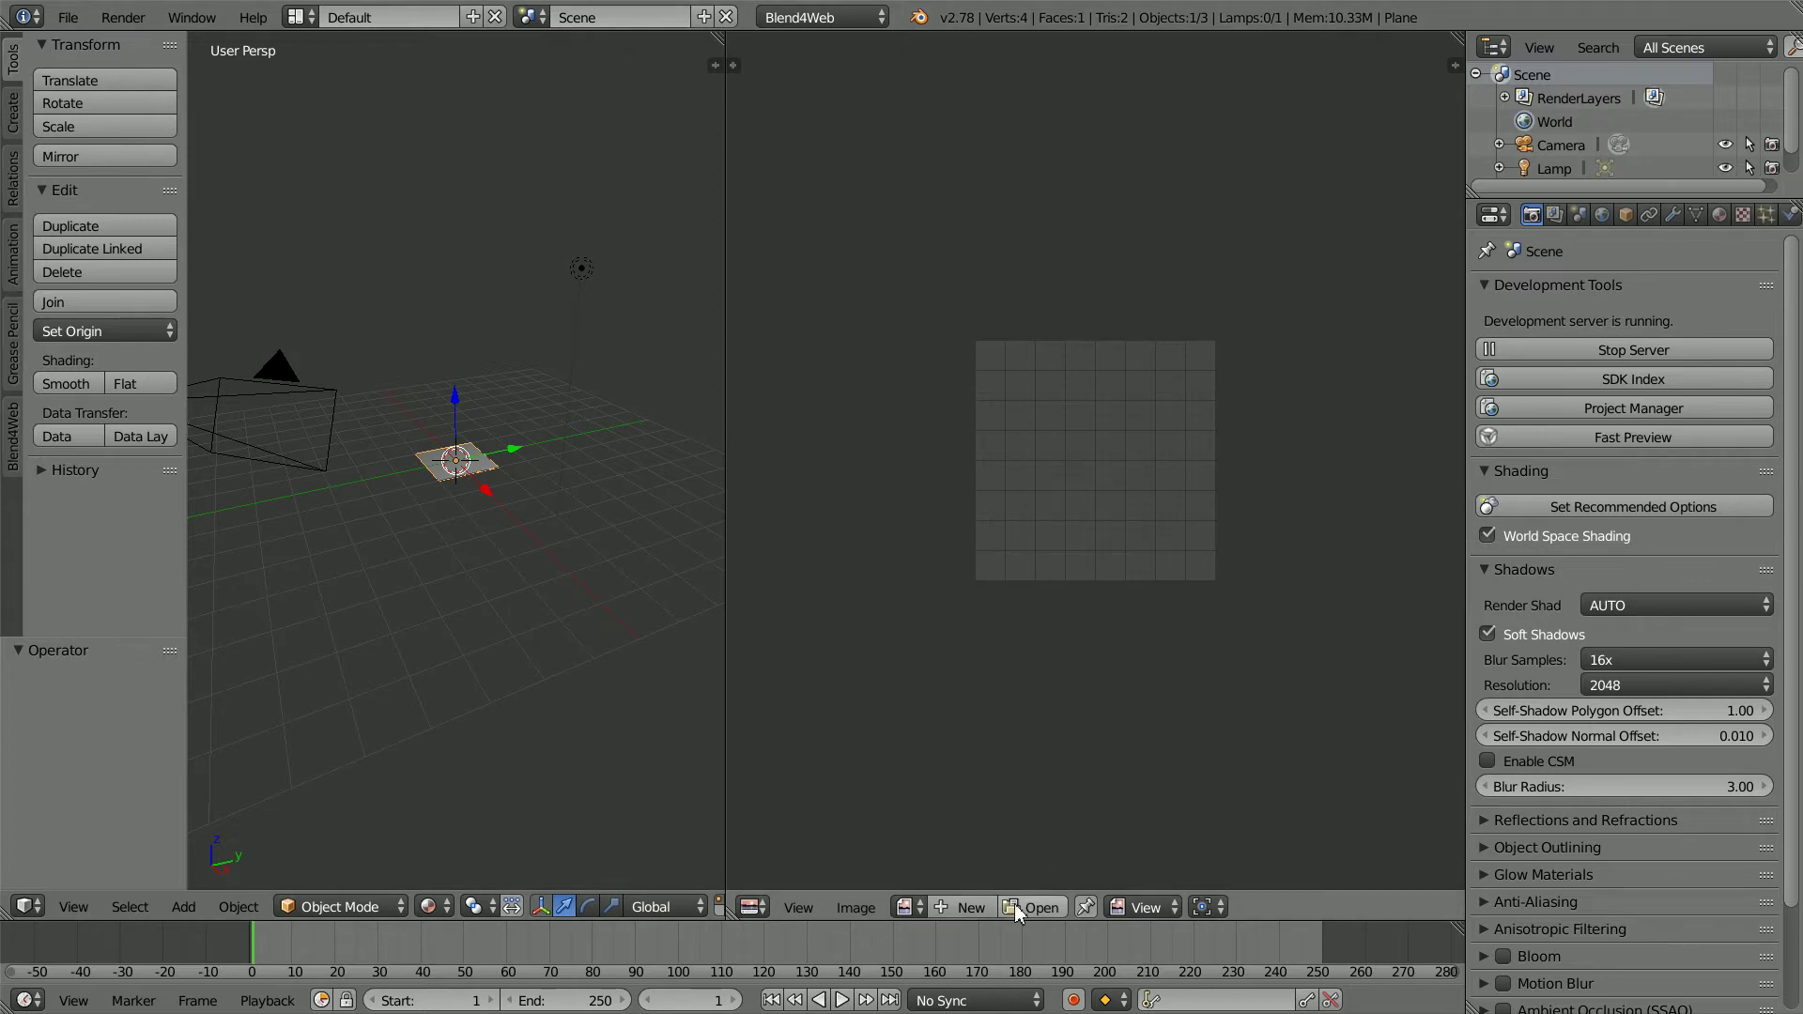
Load rome1.jpg from the G: drive images folder and zoom out to fit it.
left_click(1044, 907)
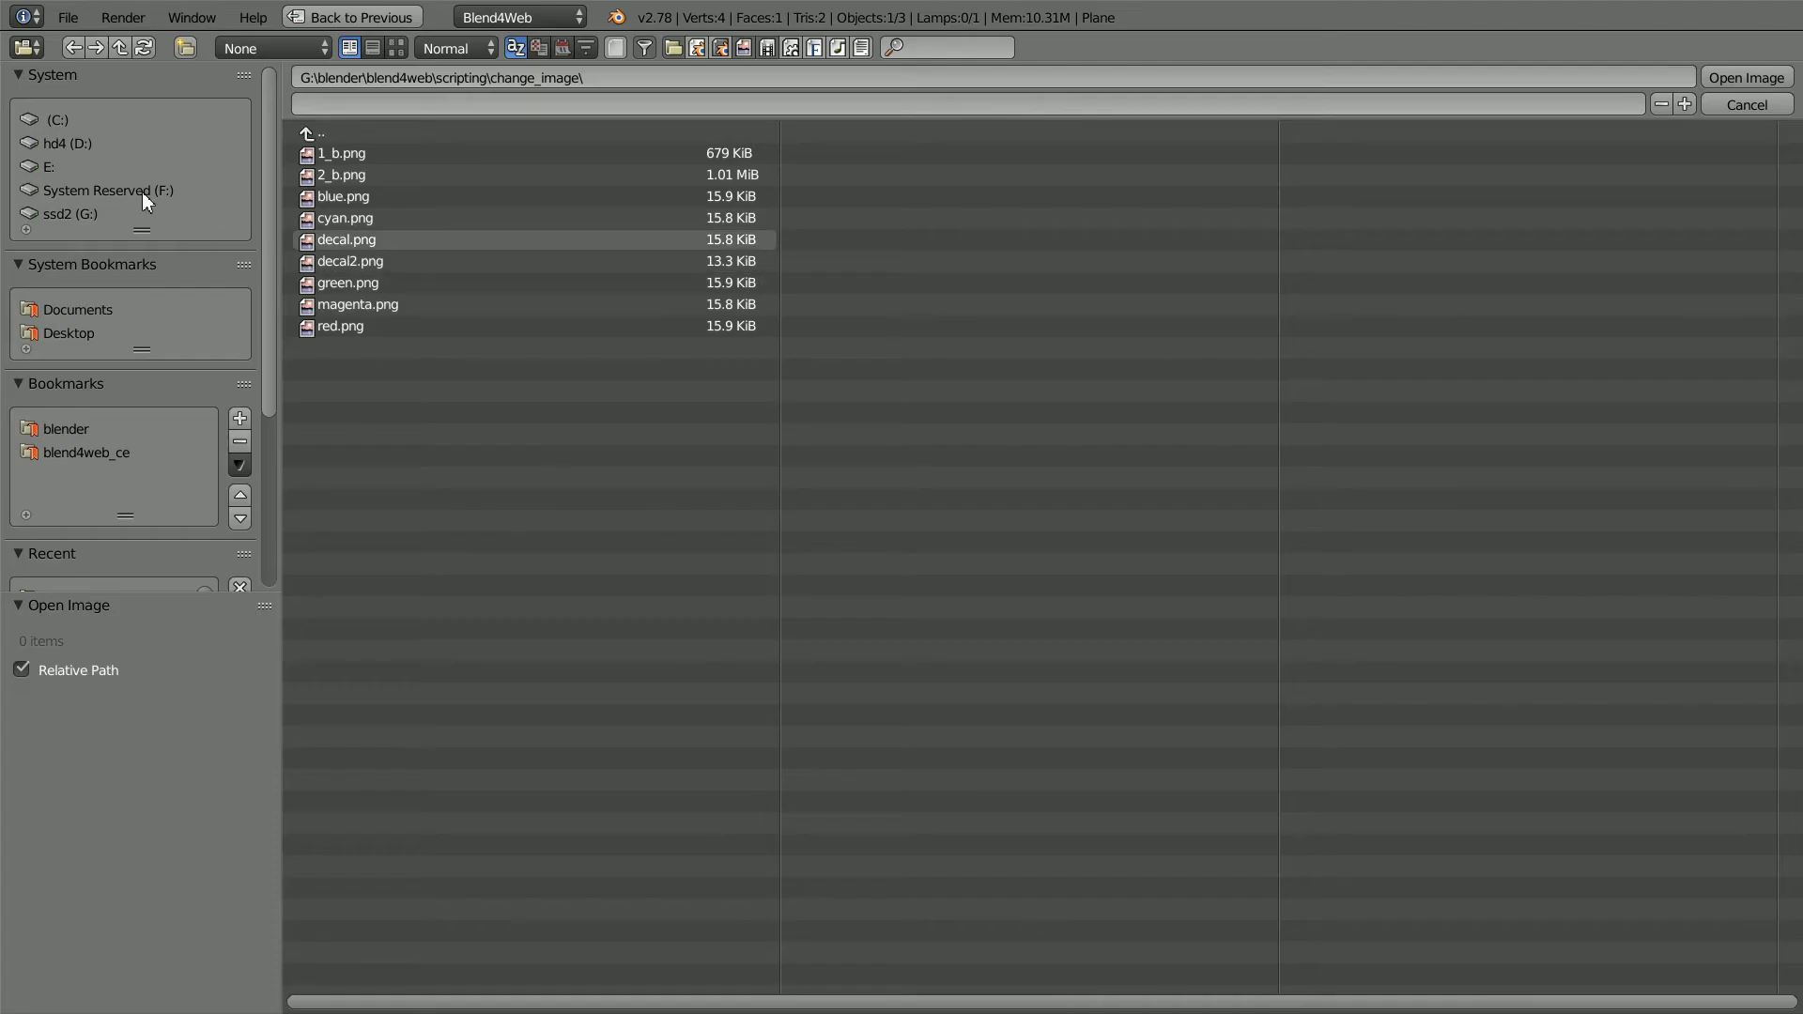
left_click(78, 211)
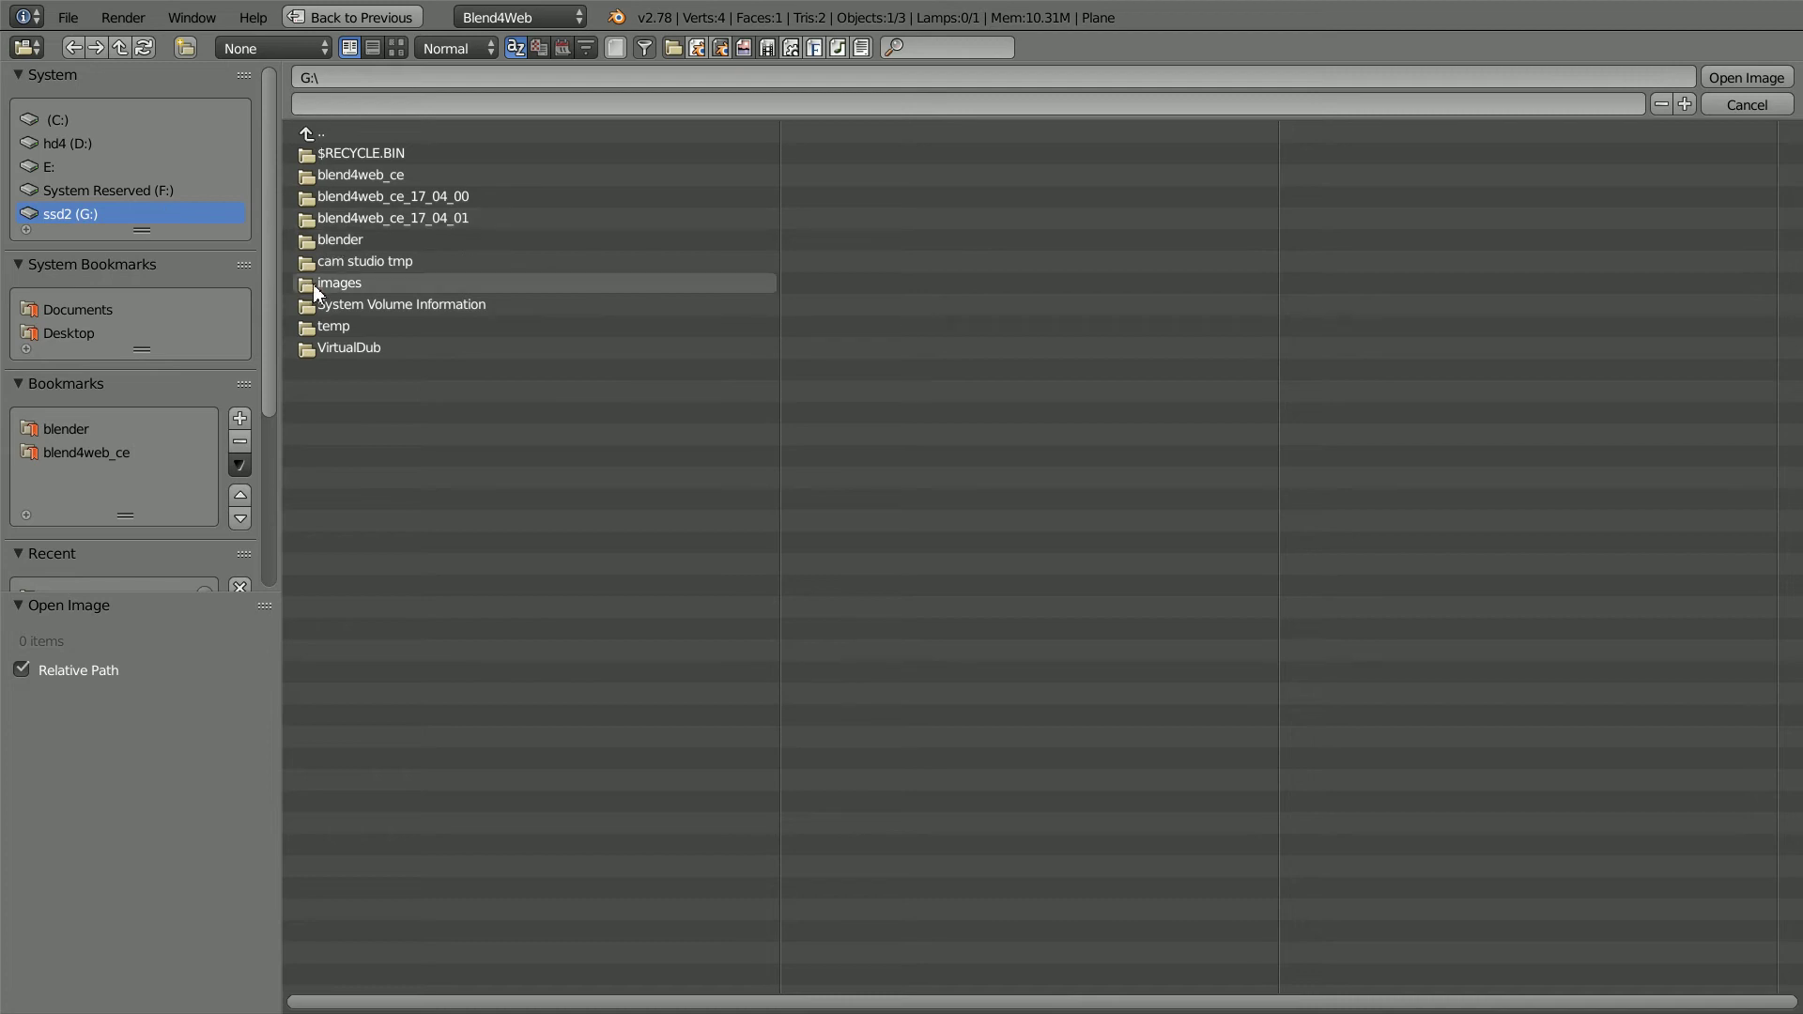
left_click(364, 284)
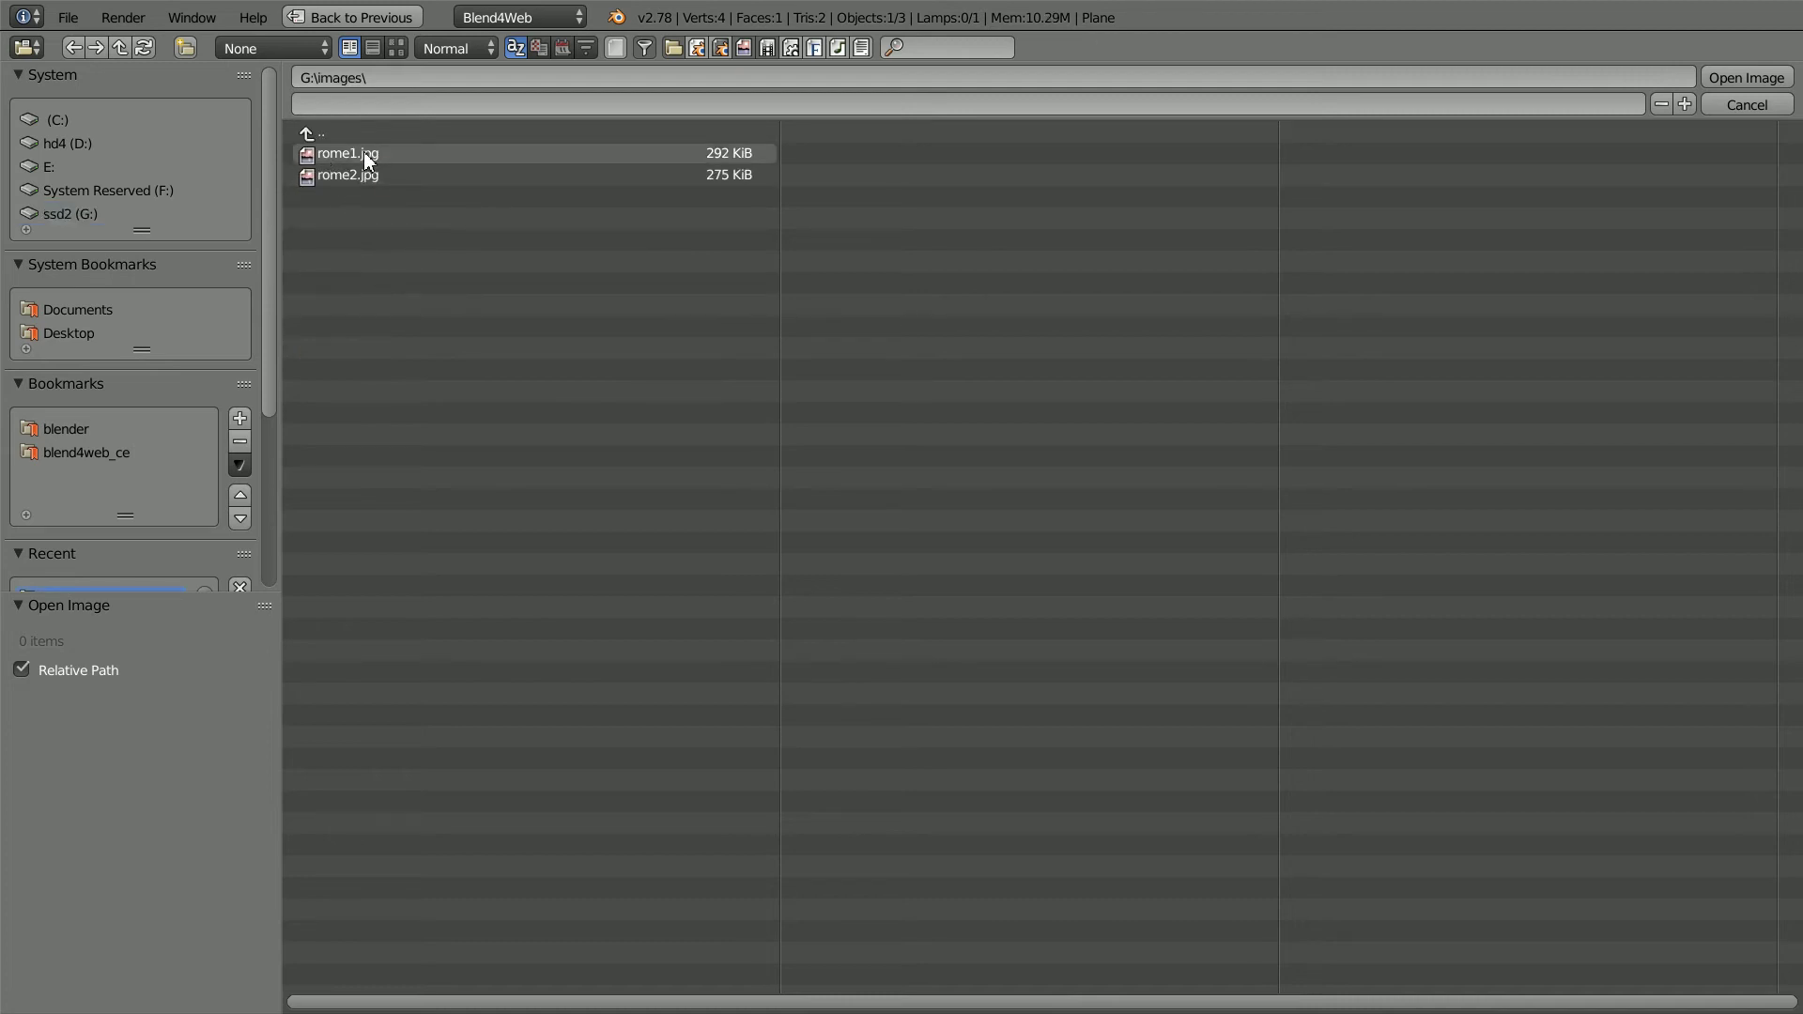
left_click(363, 154)
left_click(1733, 75)
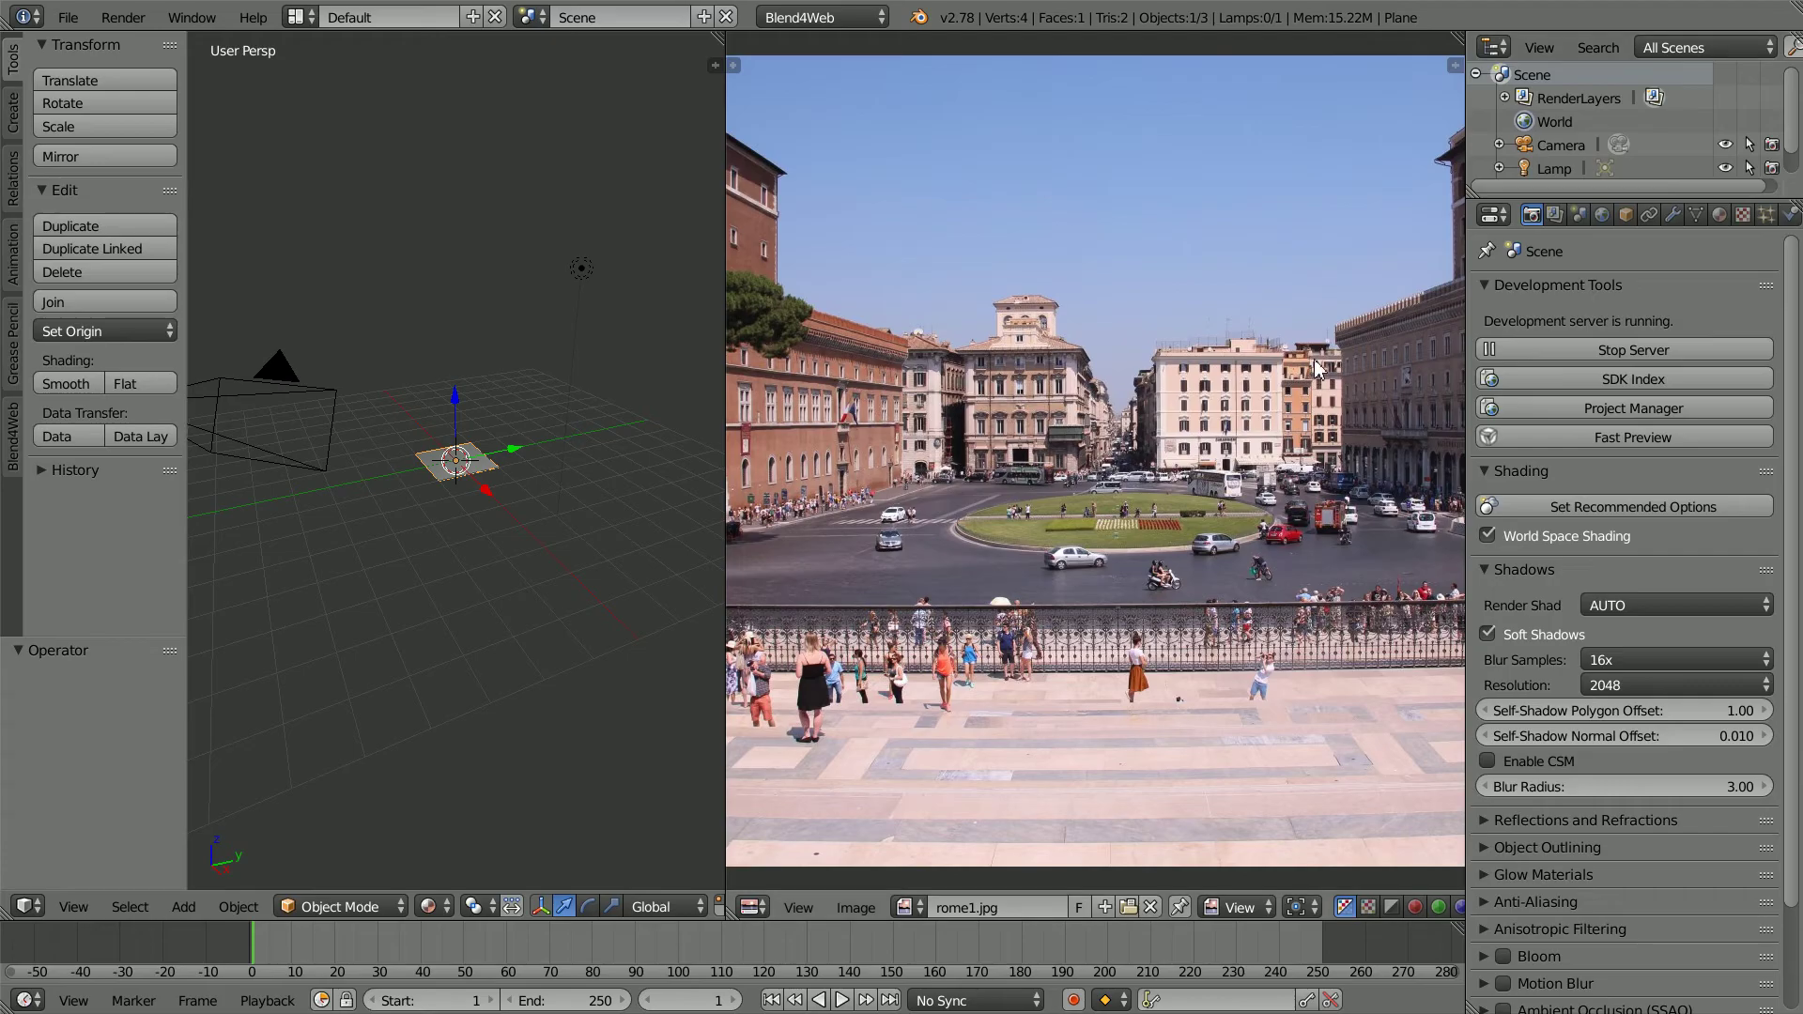
scroll(977, 463, "down", 2)
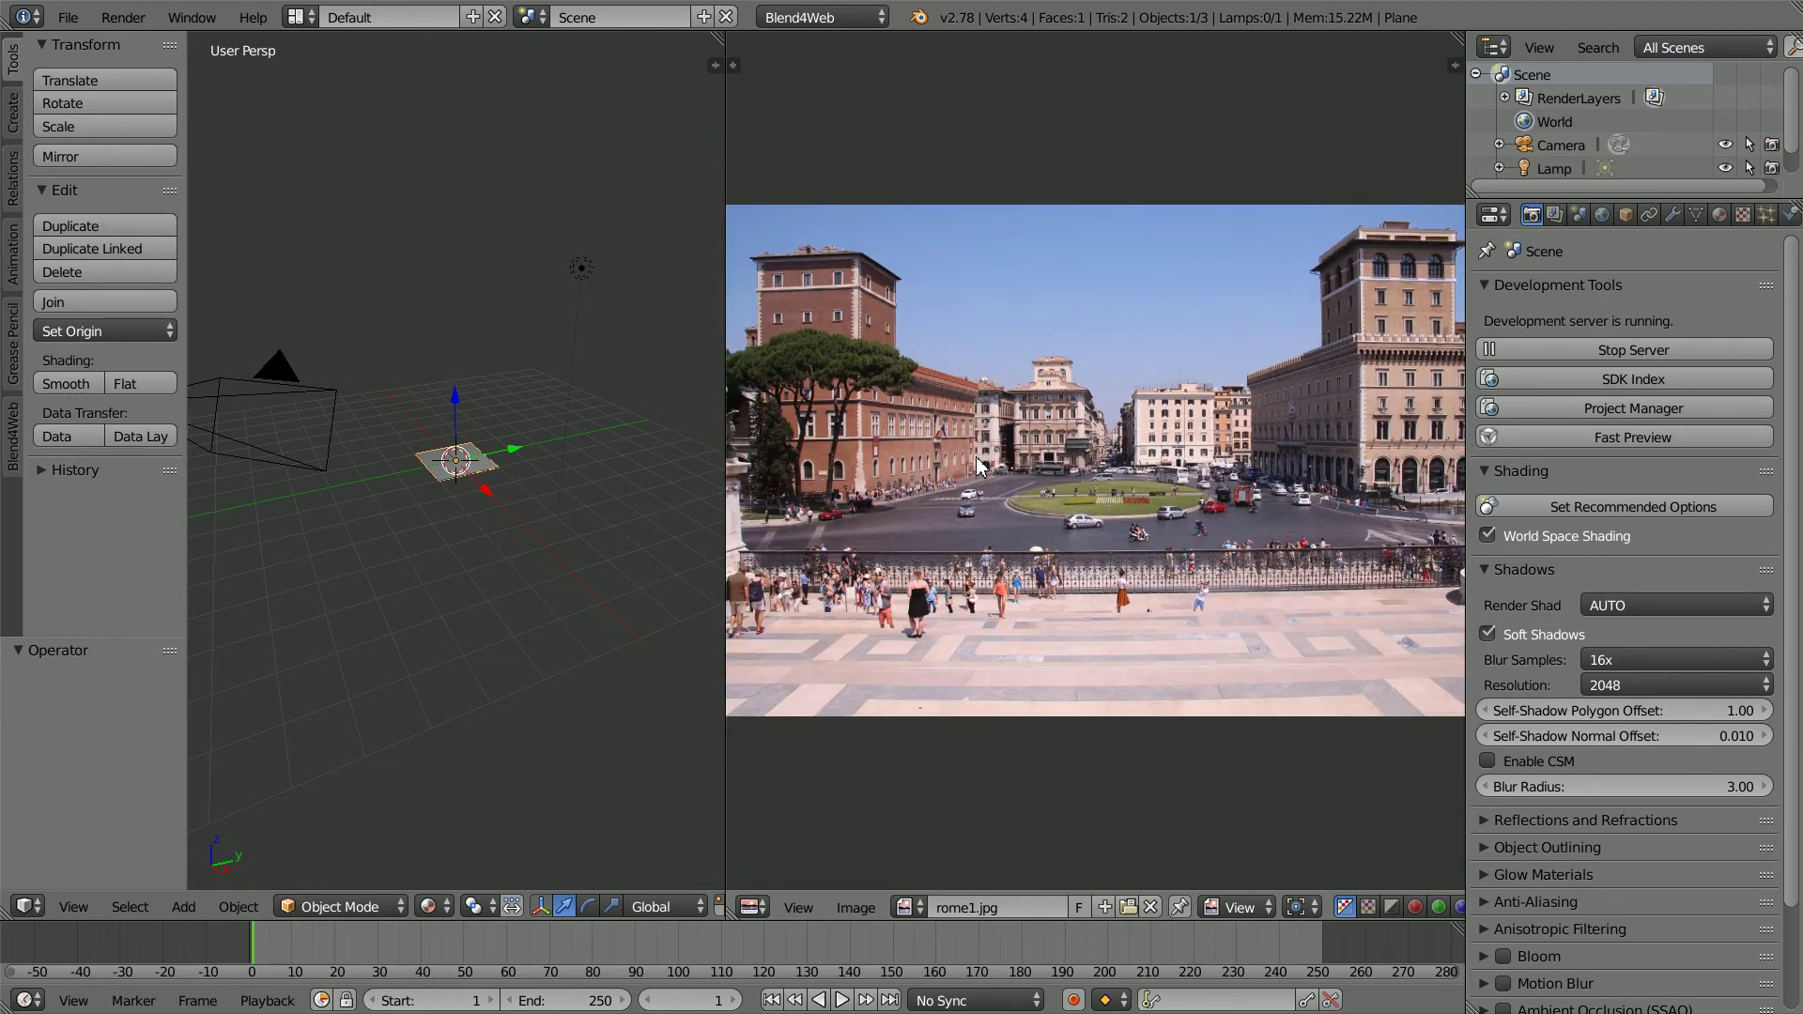
scroll(977, 463, "down", 1)
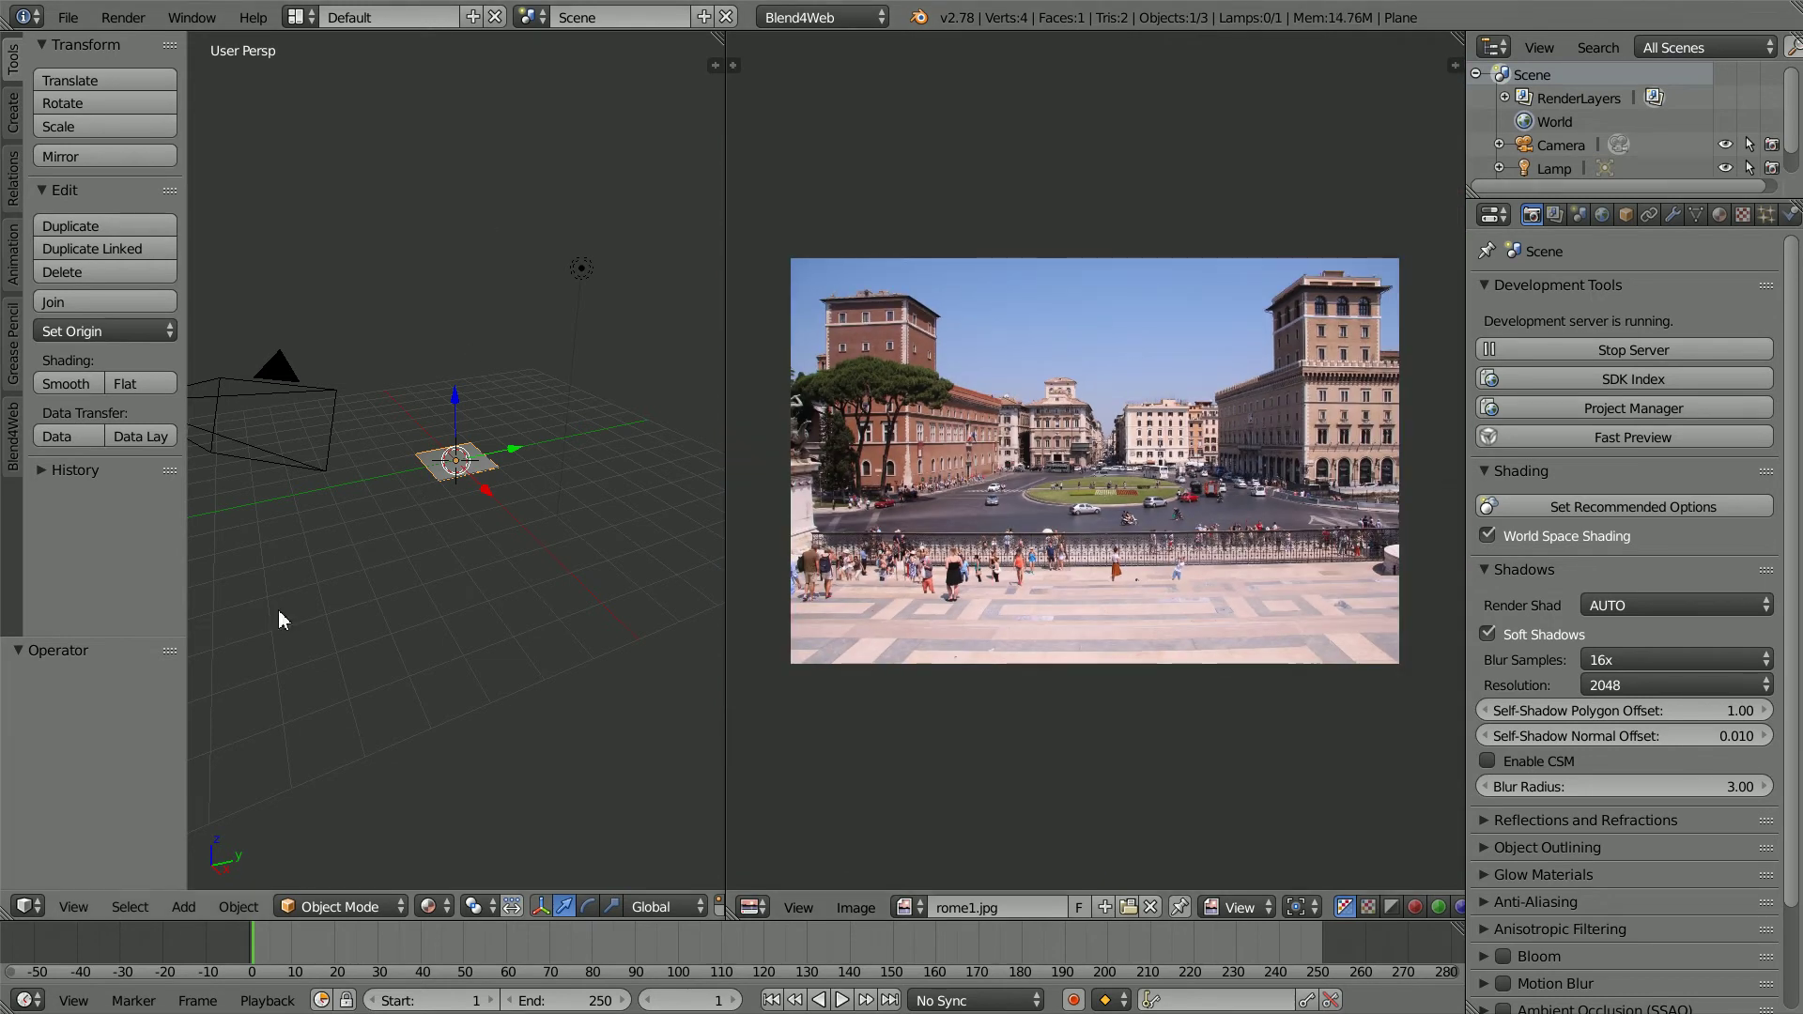
From the top view in Edit Mode, unwrap the plane with Project from View (Bounds).
left_click(73, 908)
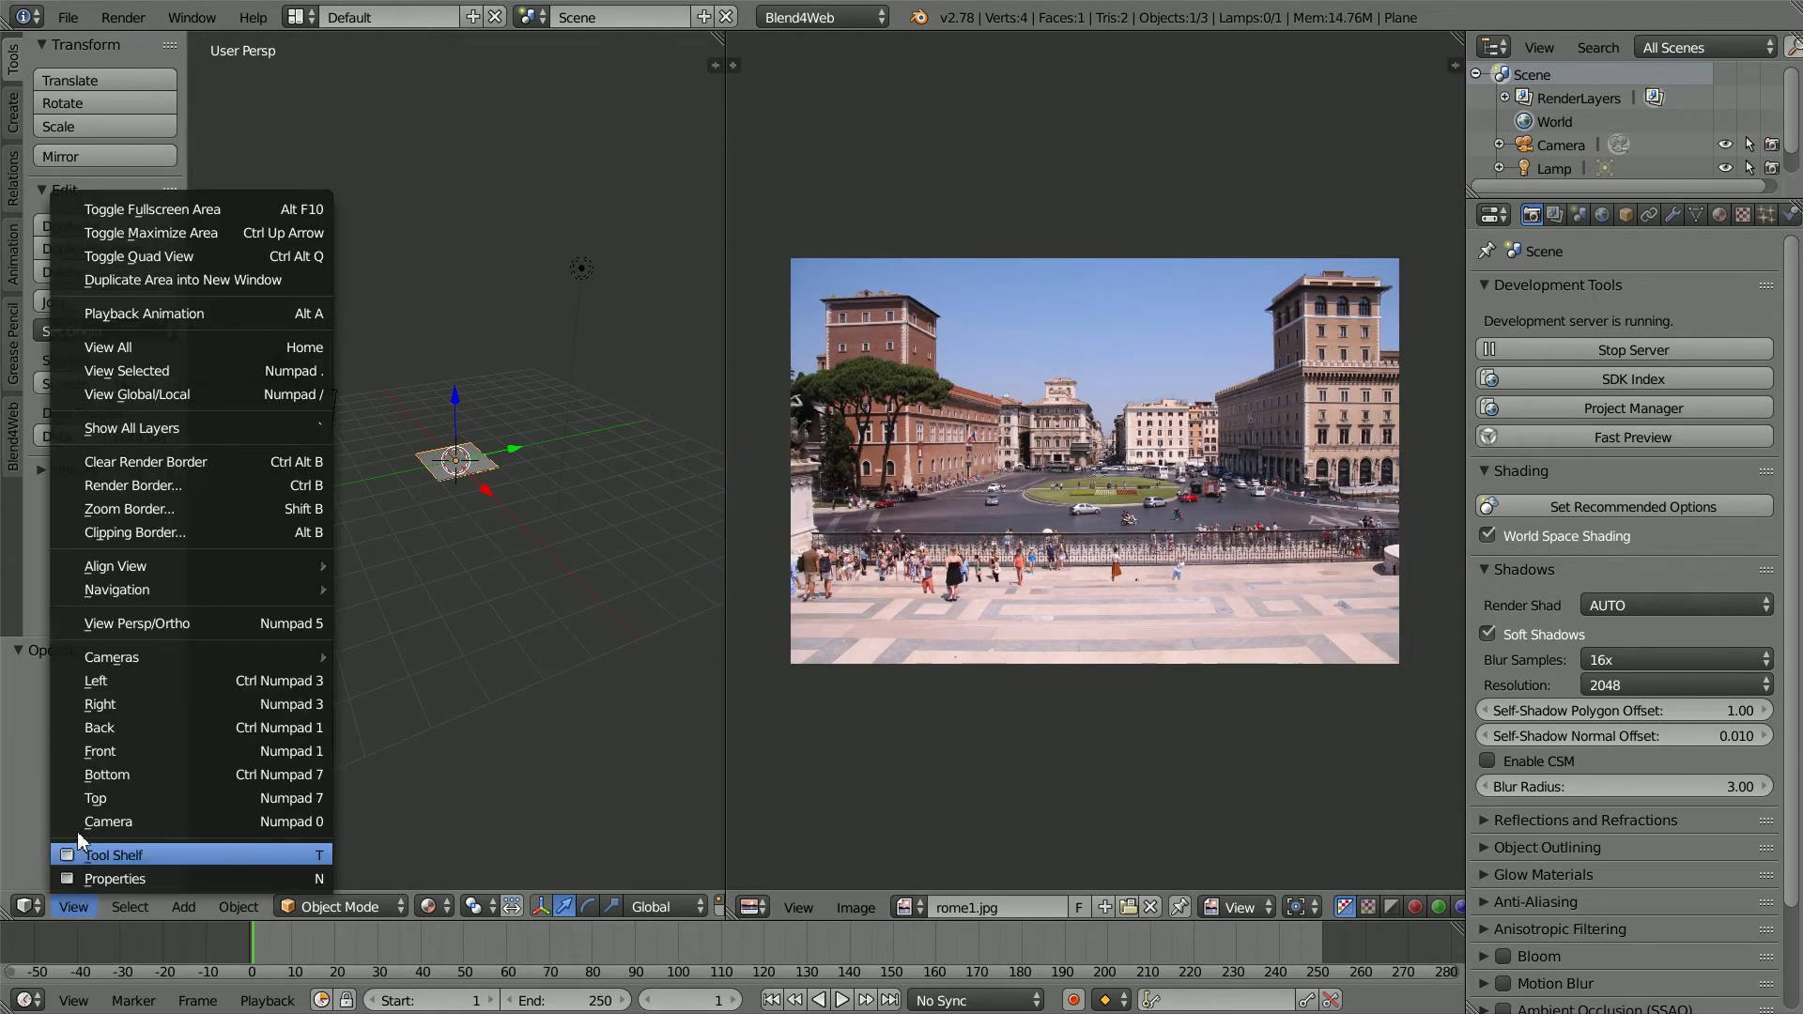
left_click(128, 801)
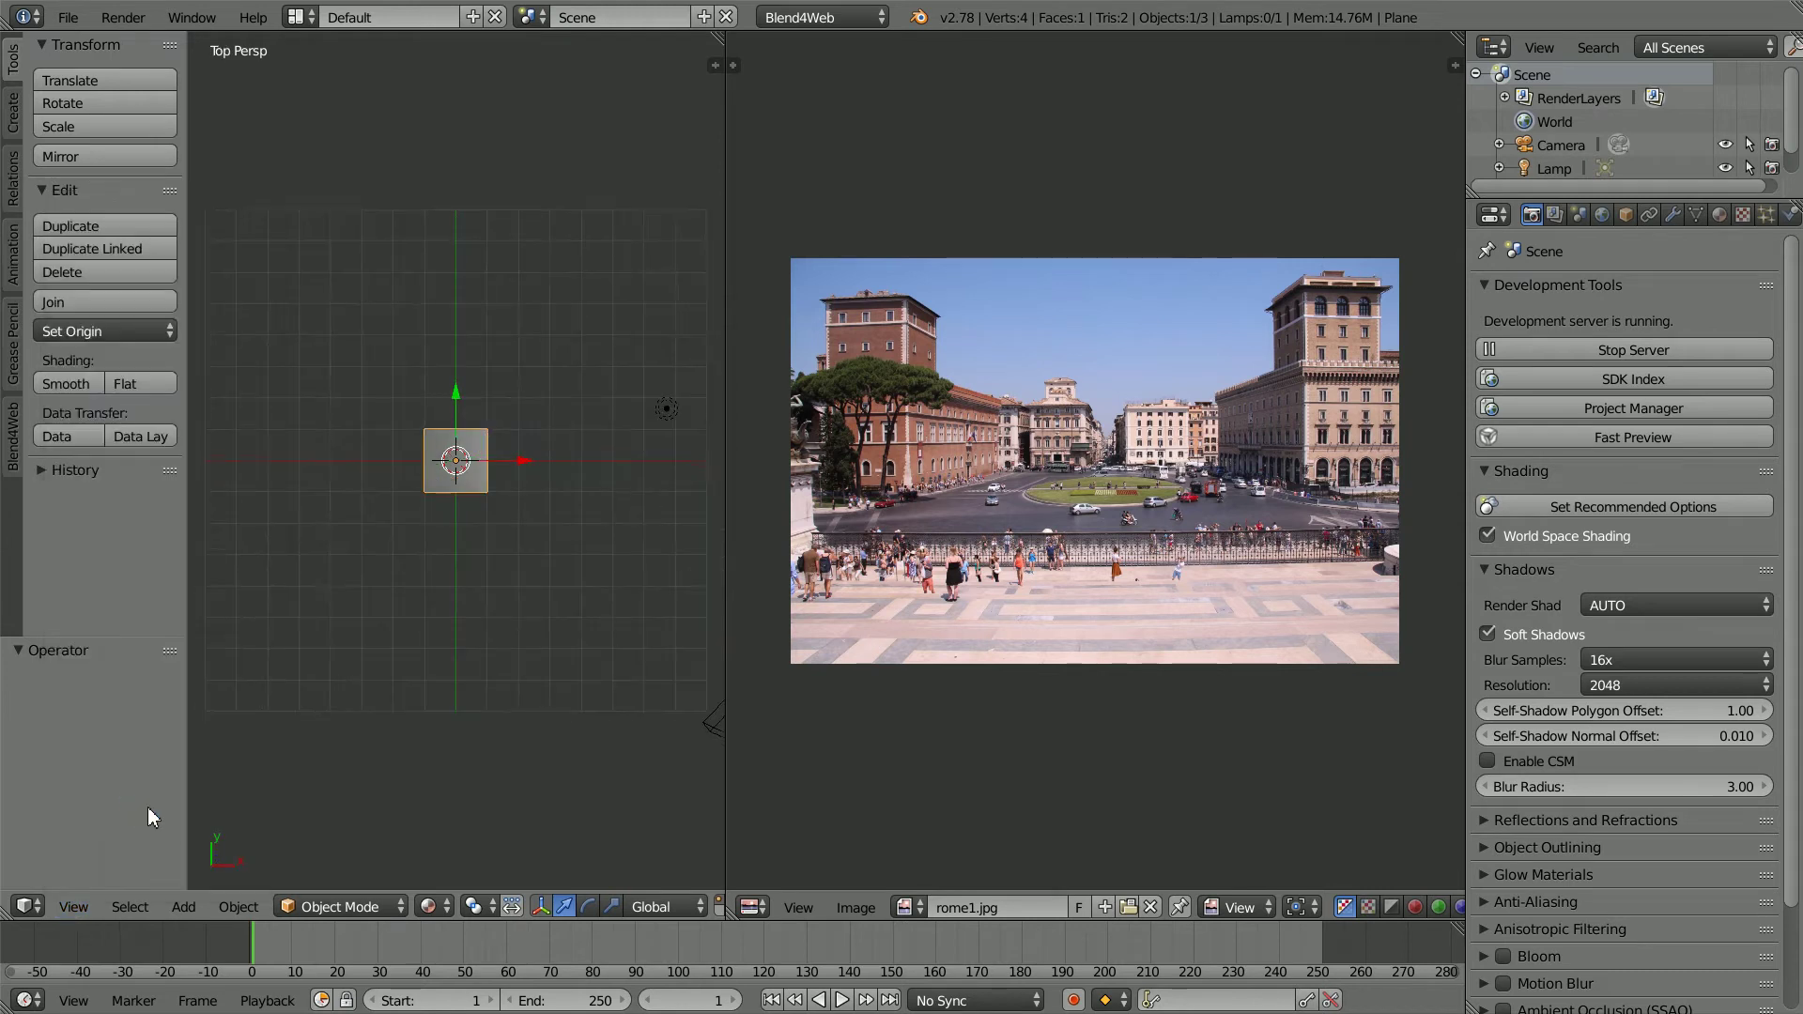
left_click(343, 907)
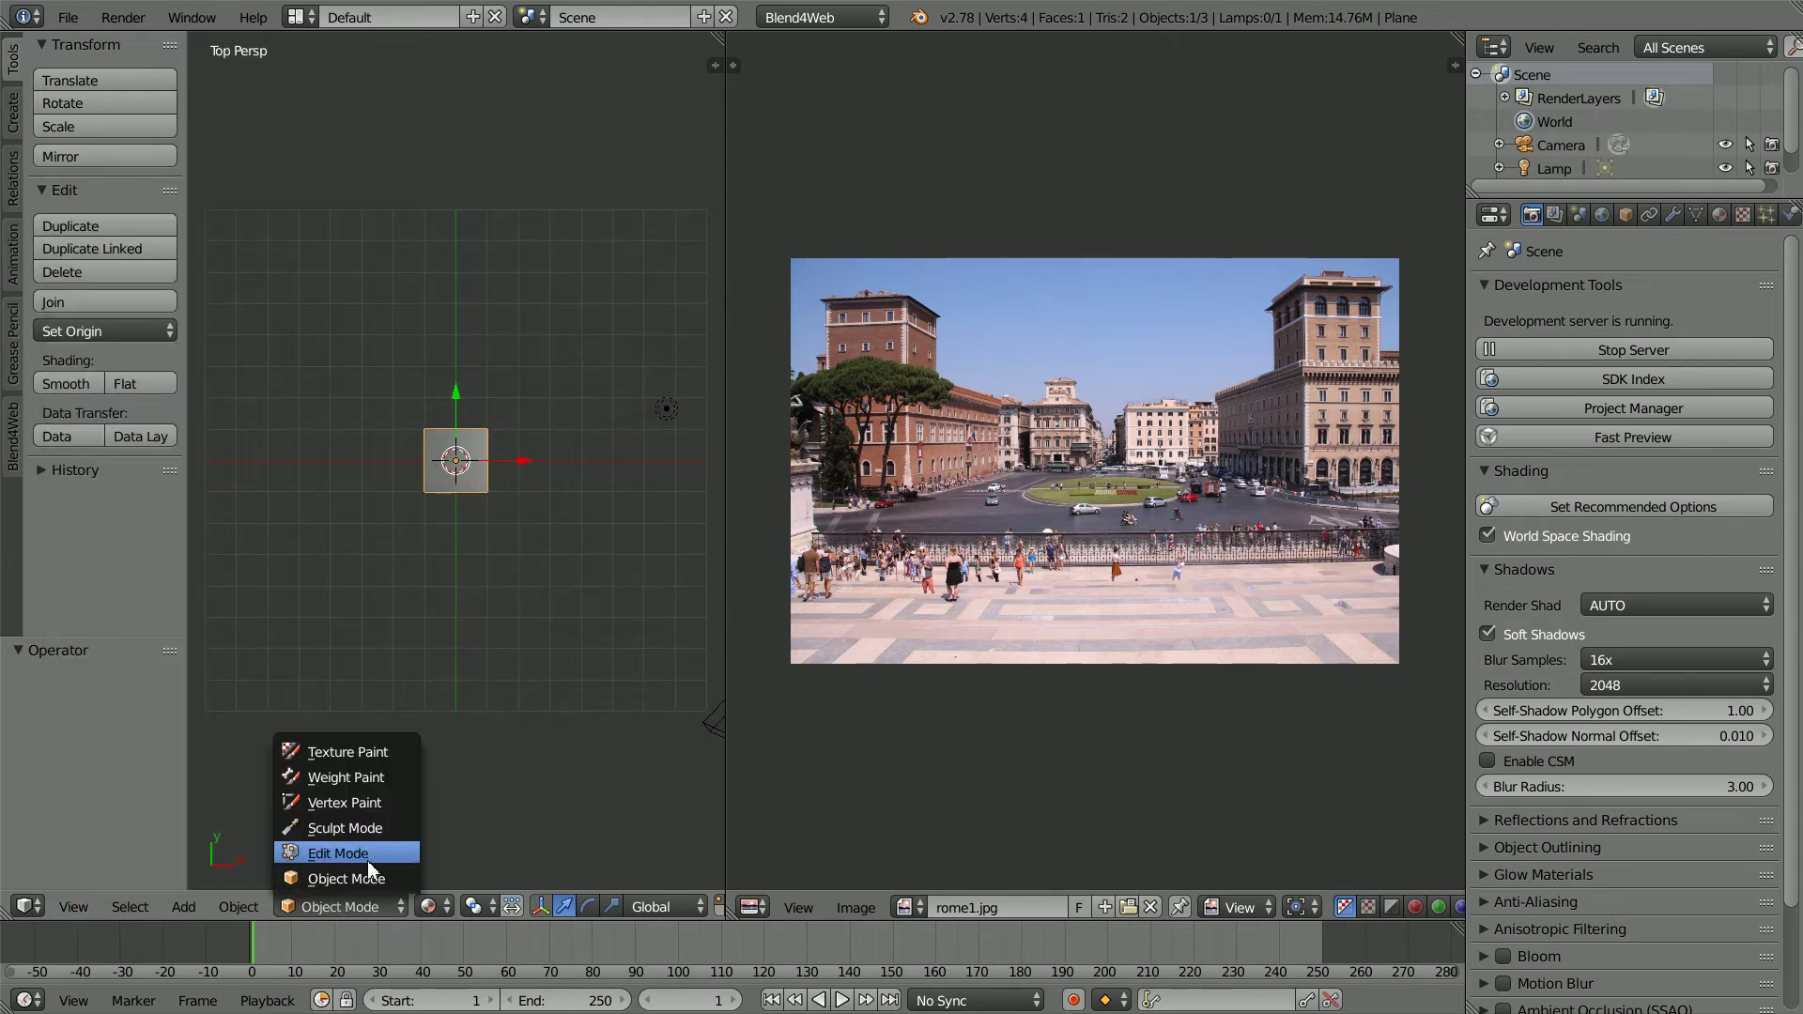
left_click(338, 853)
left_click(240, 909)
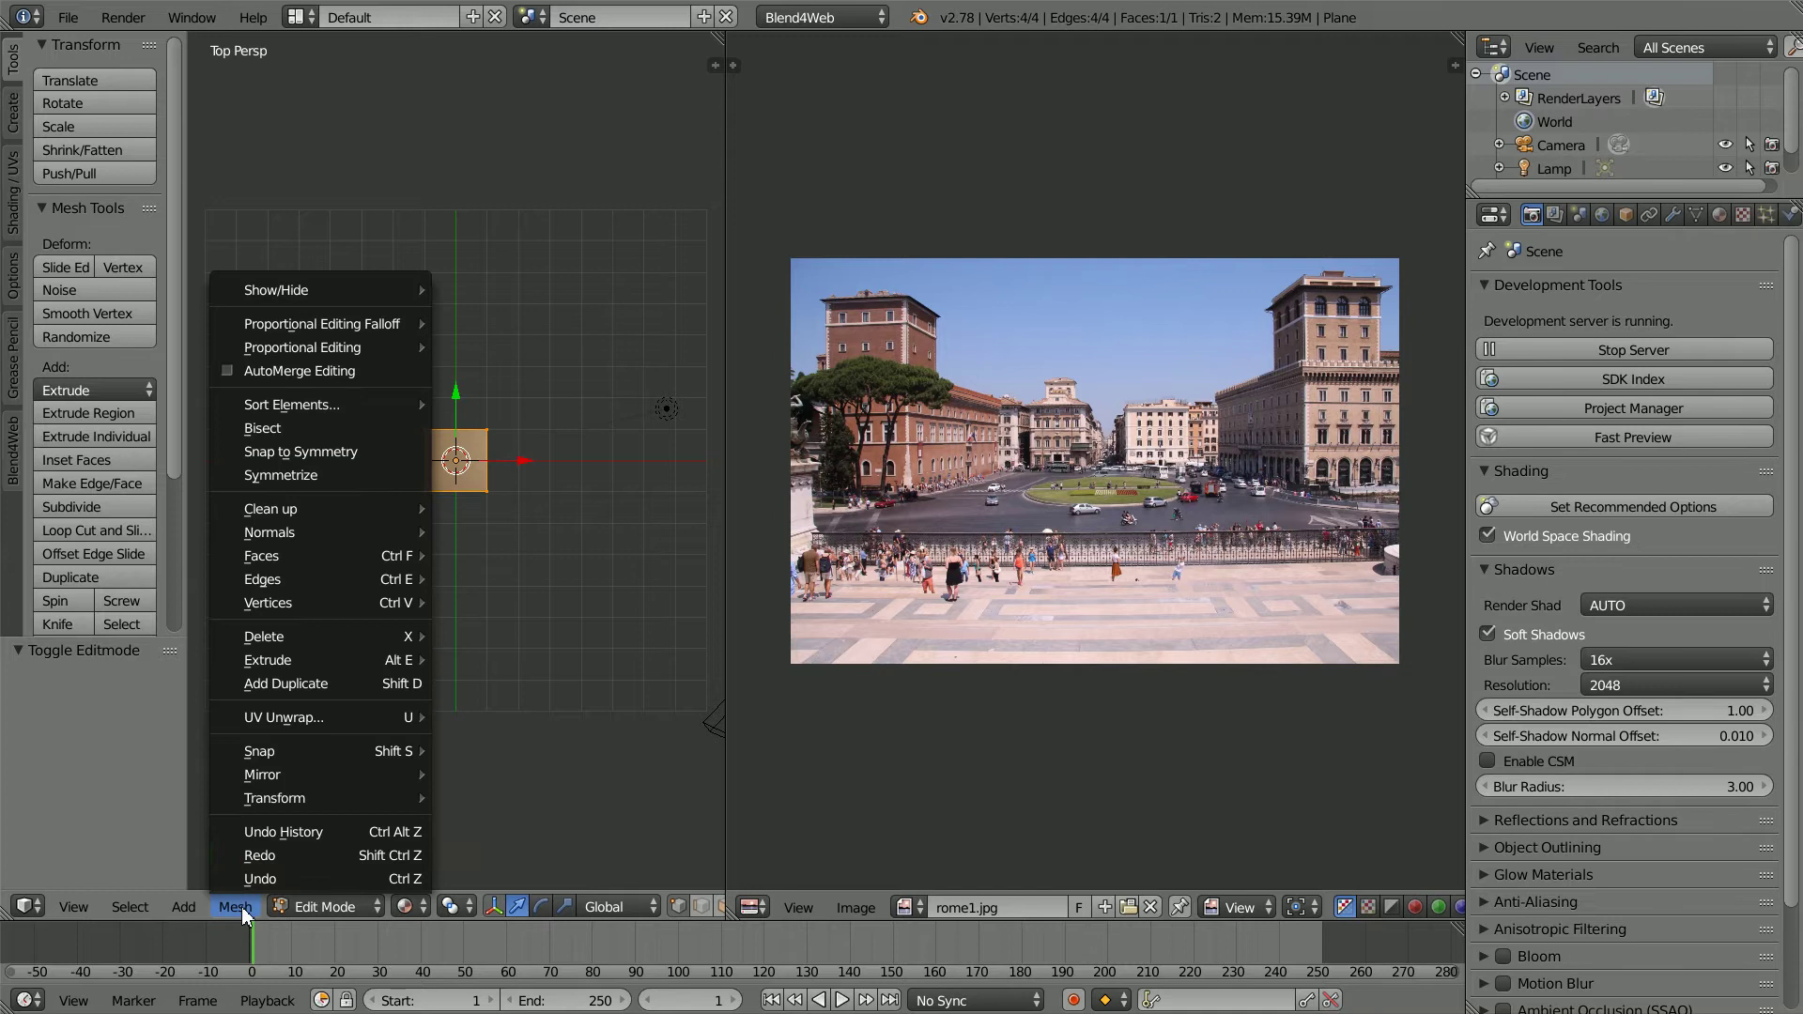
mouse_move(240, 721)
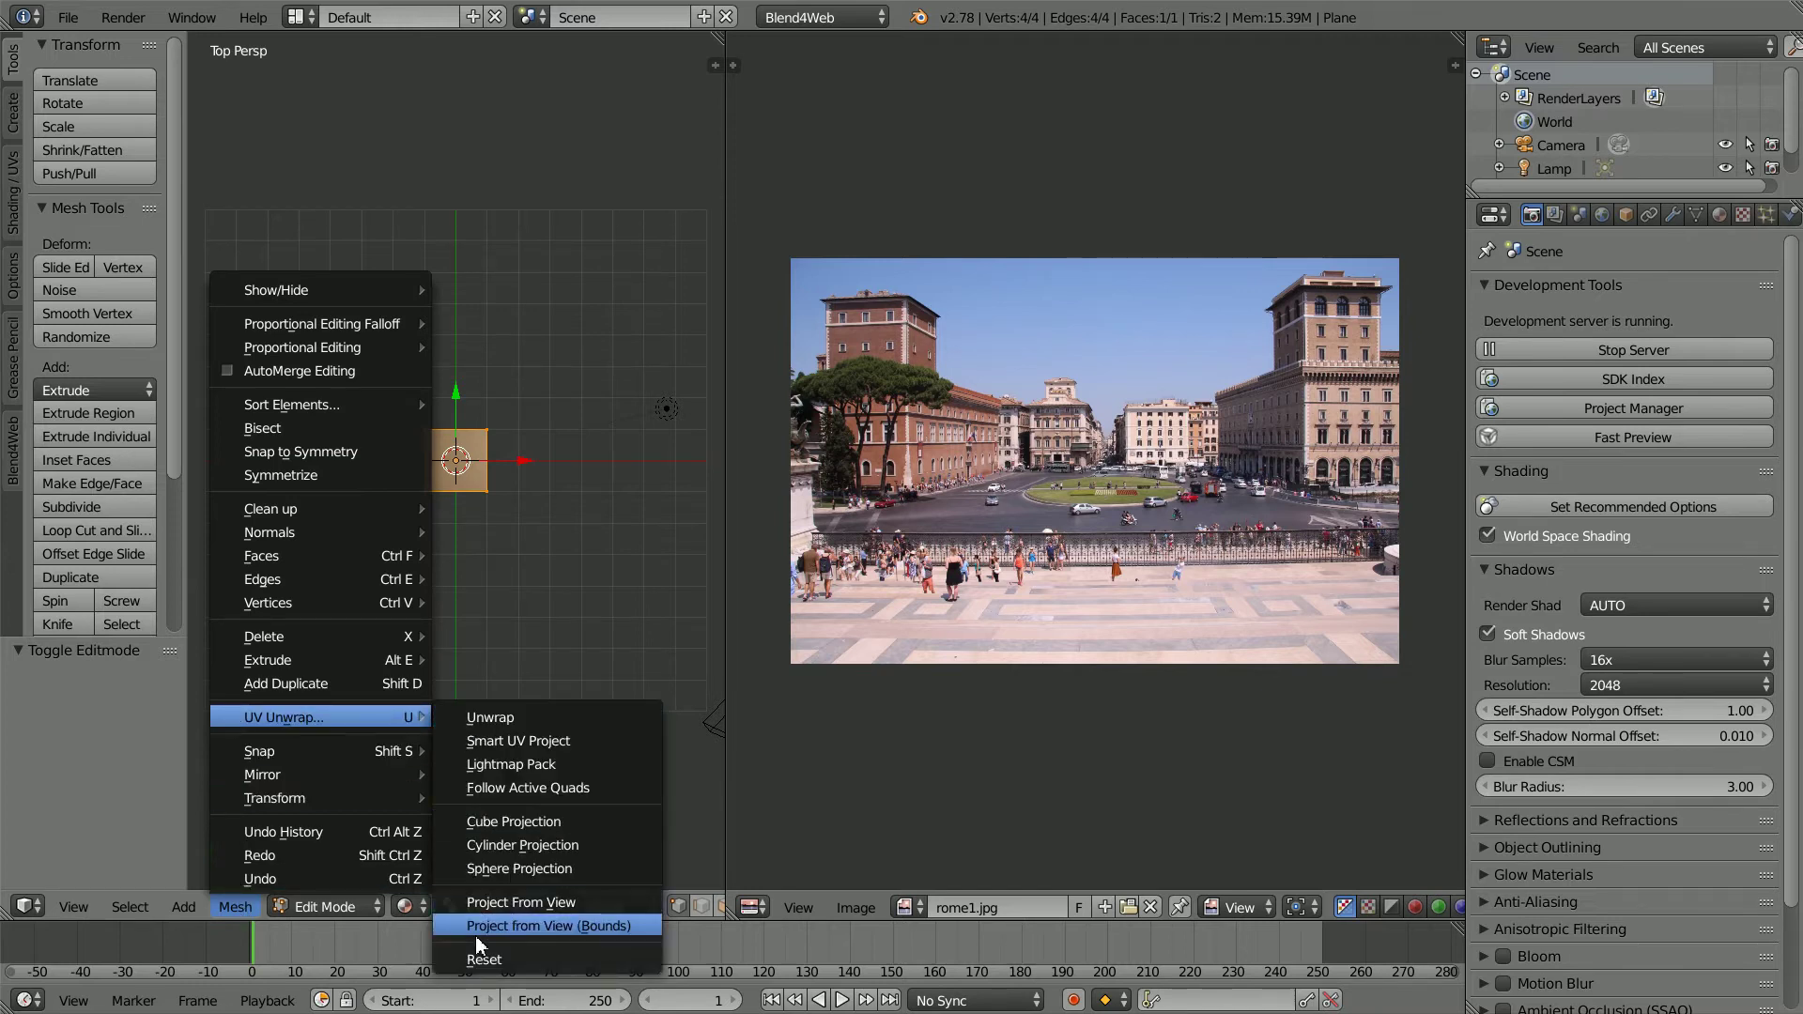
left_click(630, 926)
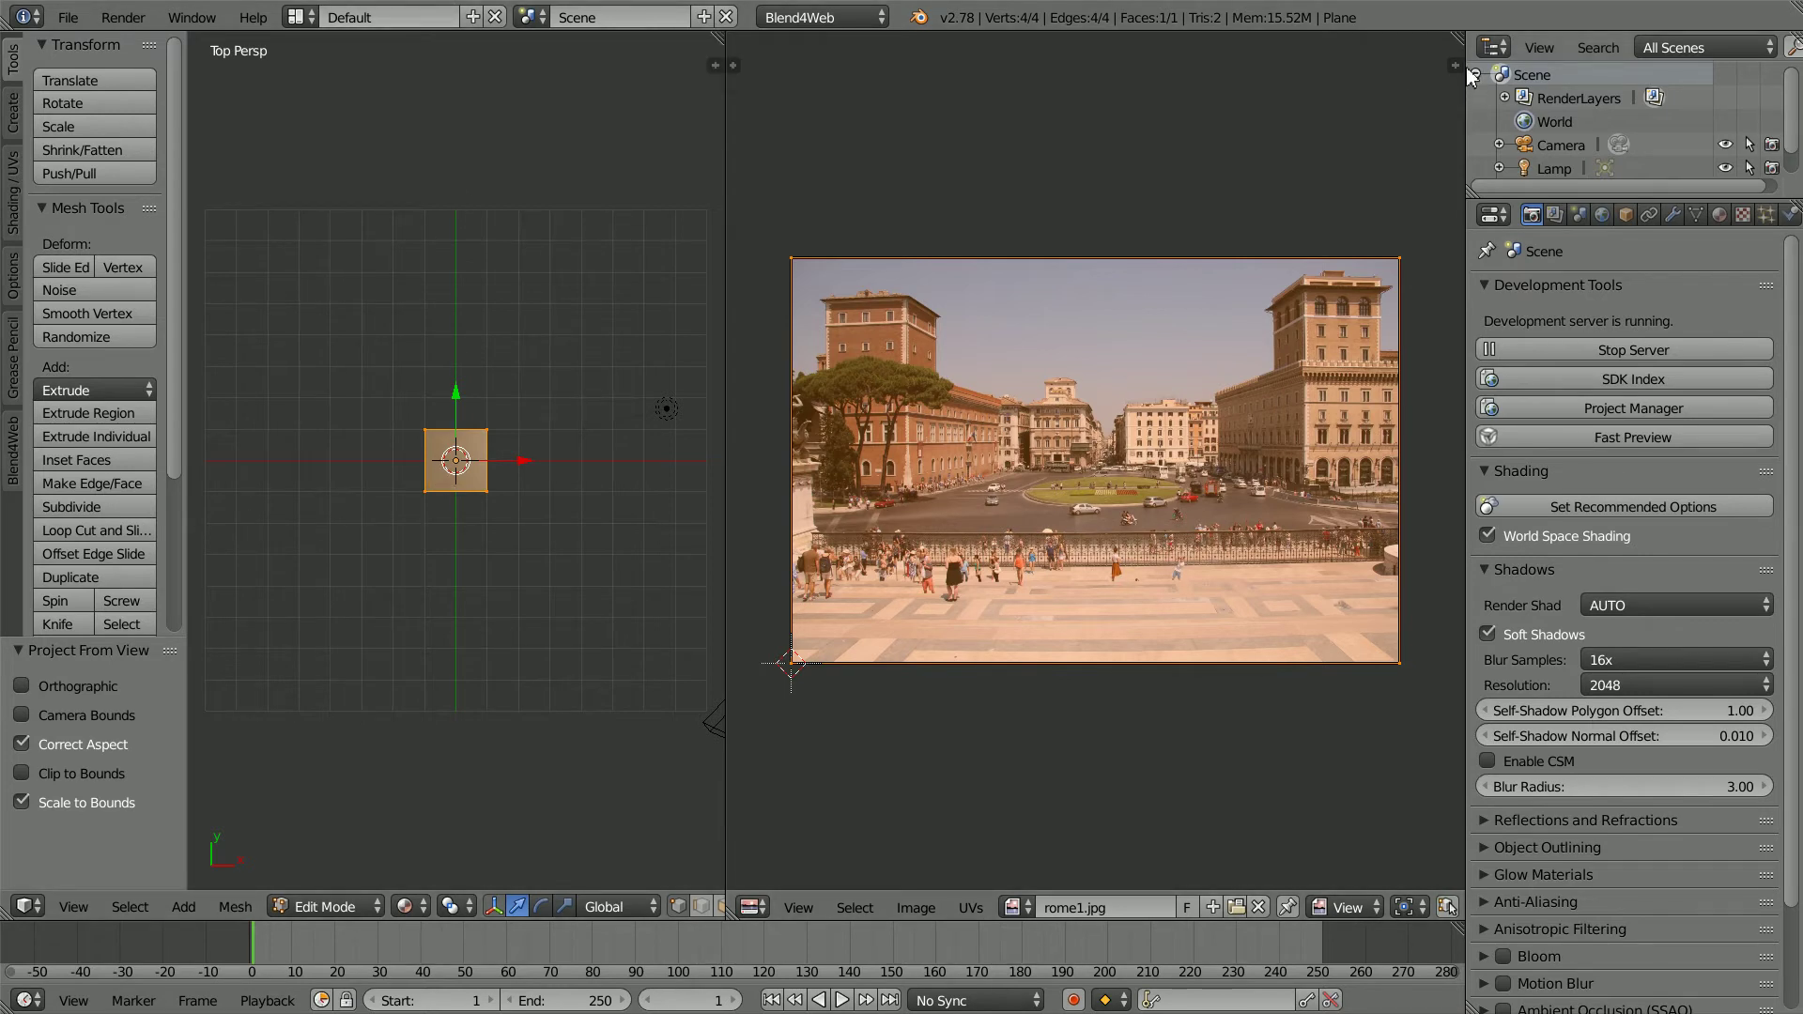
Read the photo's 1296 × 864 size, then set the plane's Scale X to .648 and Y to .432.
key("n")
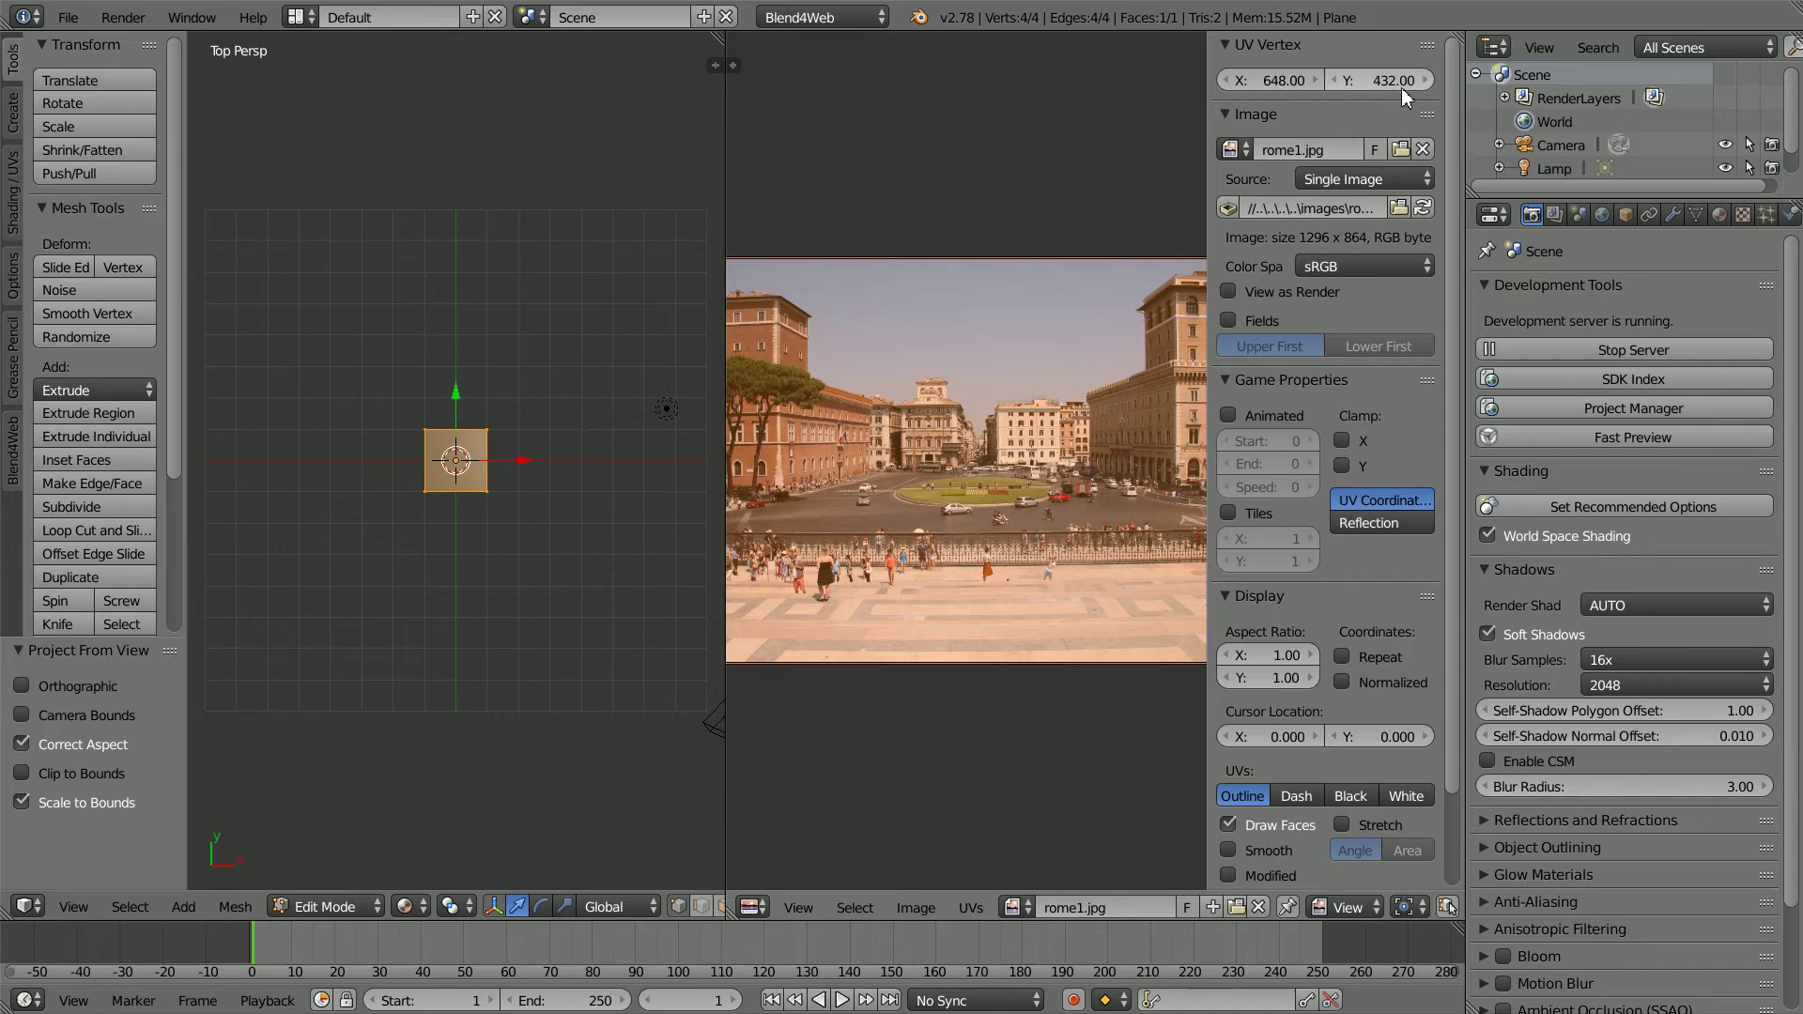
left_click(1624, 216)
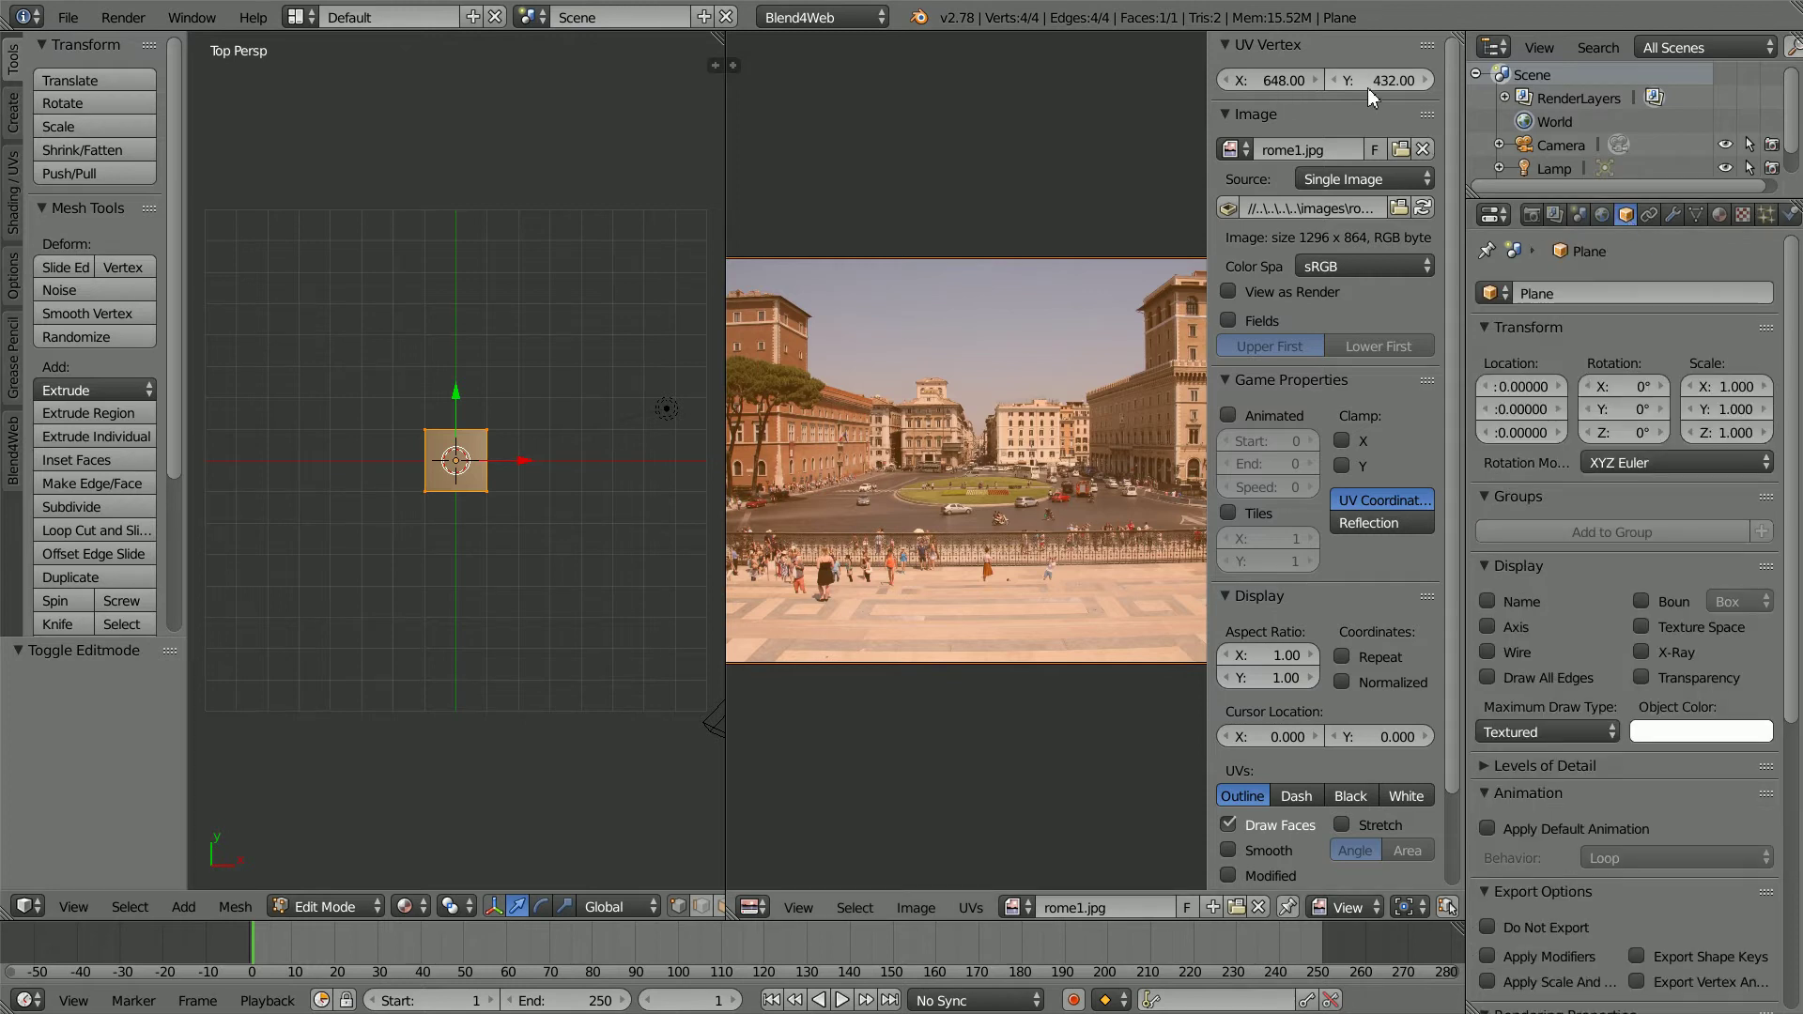
left_click(1726, 387)
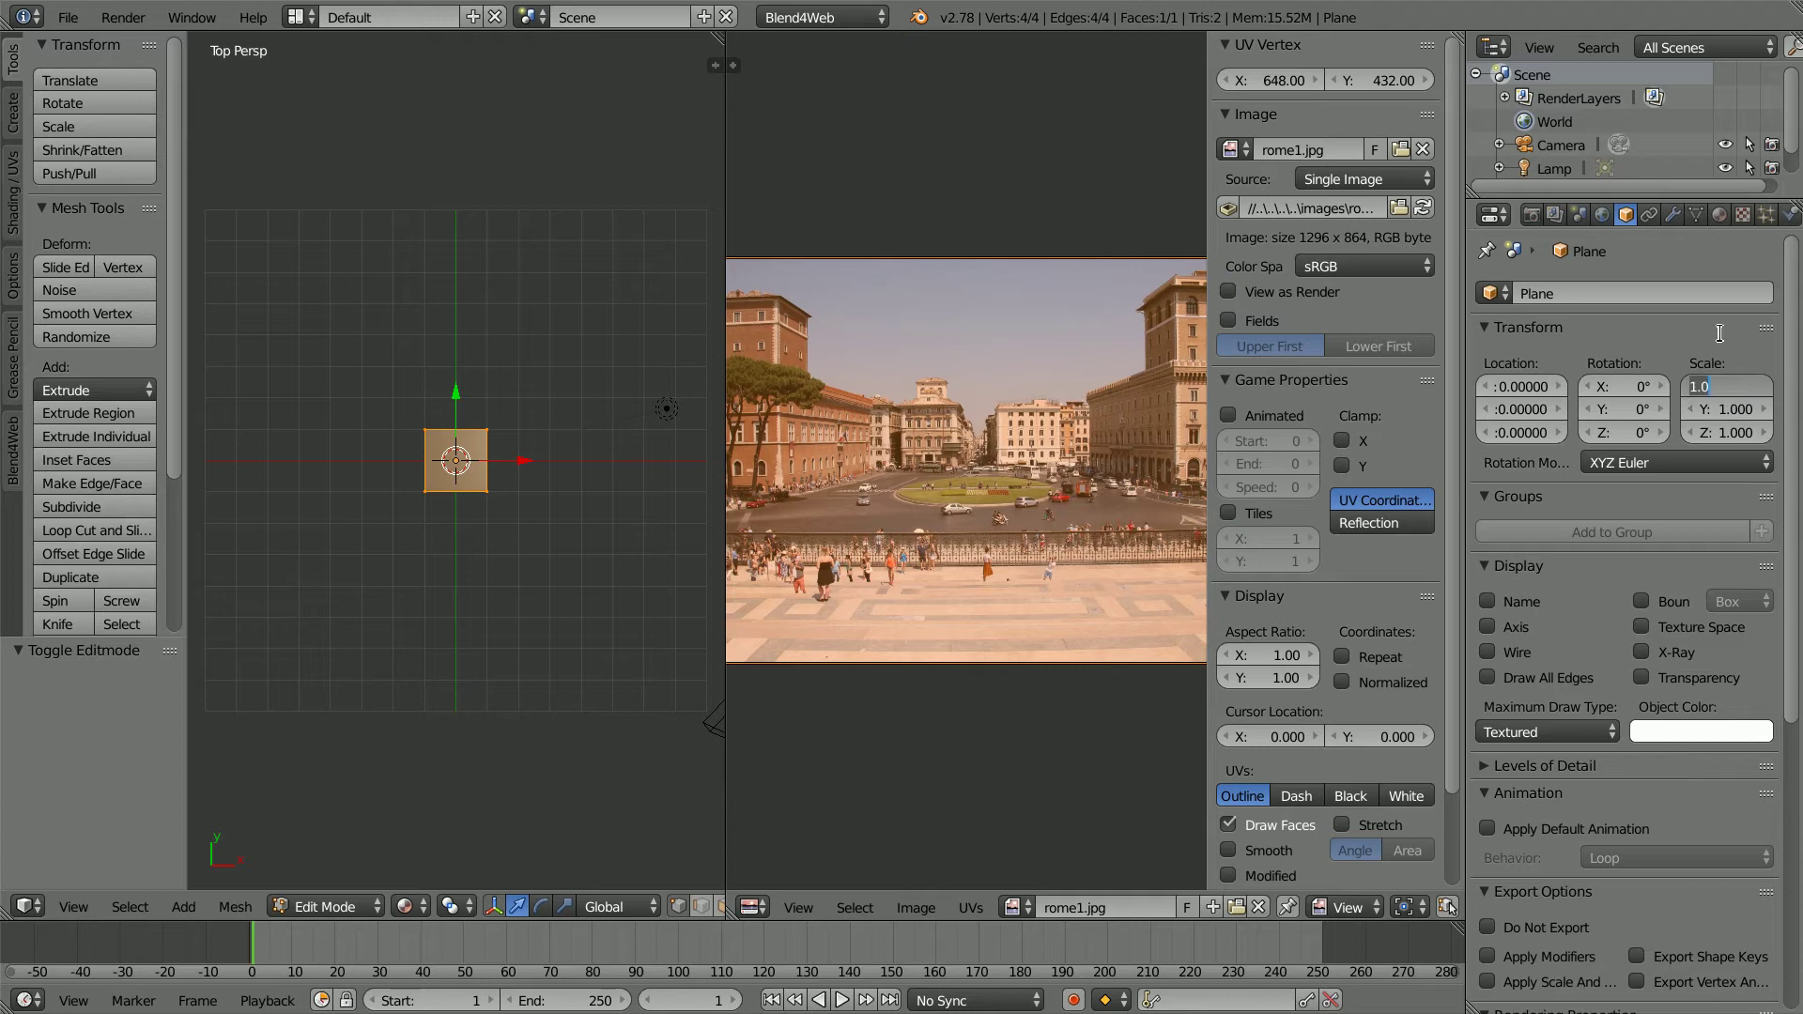
key("BackSpace")
type(".648")
key("Tab")
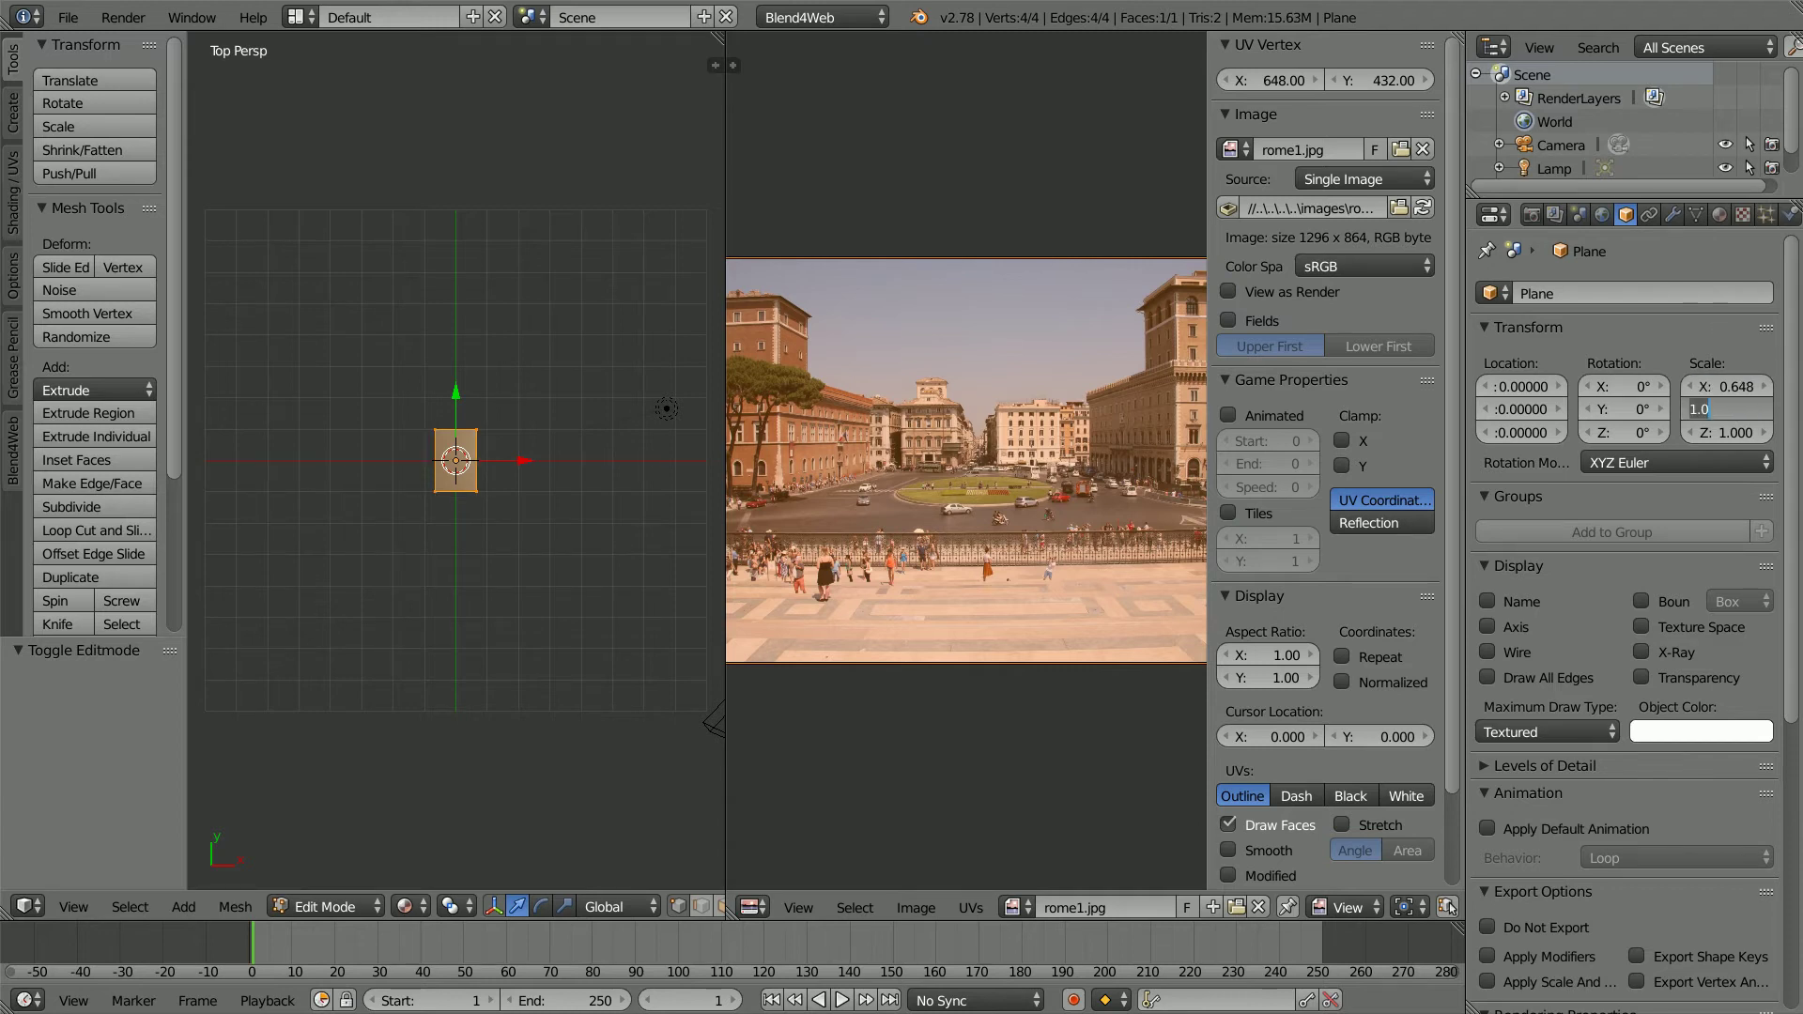
key("BackSpace")
type(".432")
key("Return")
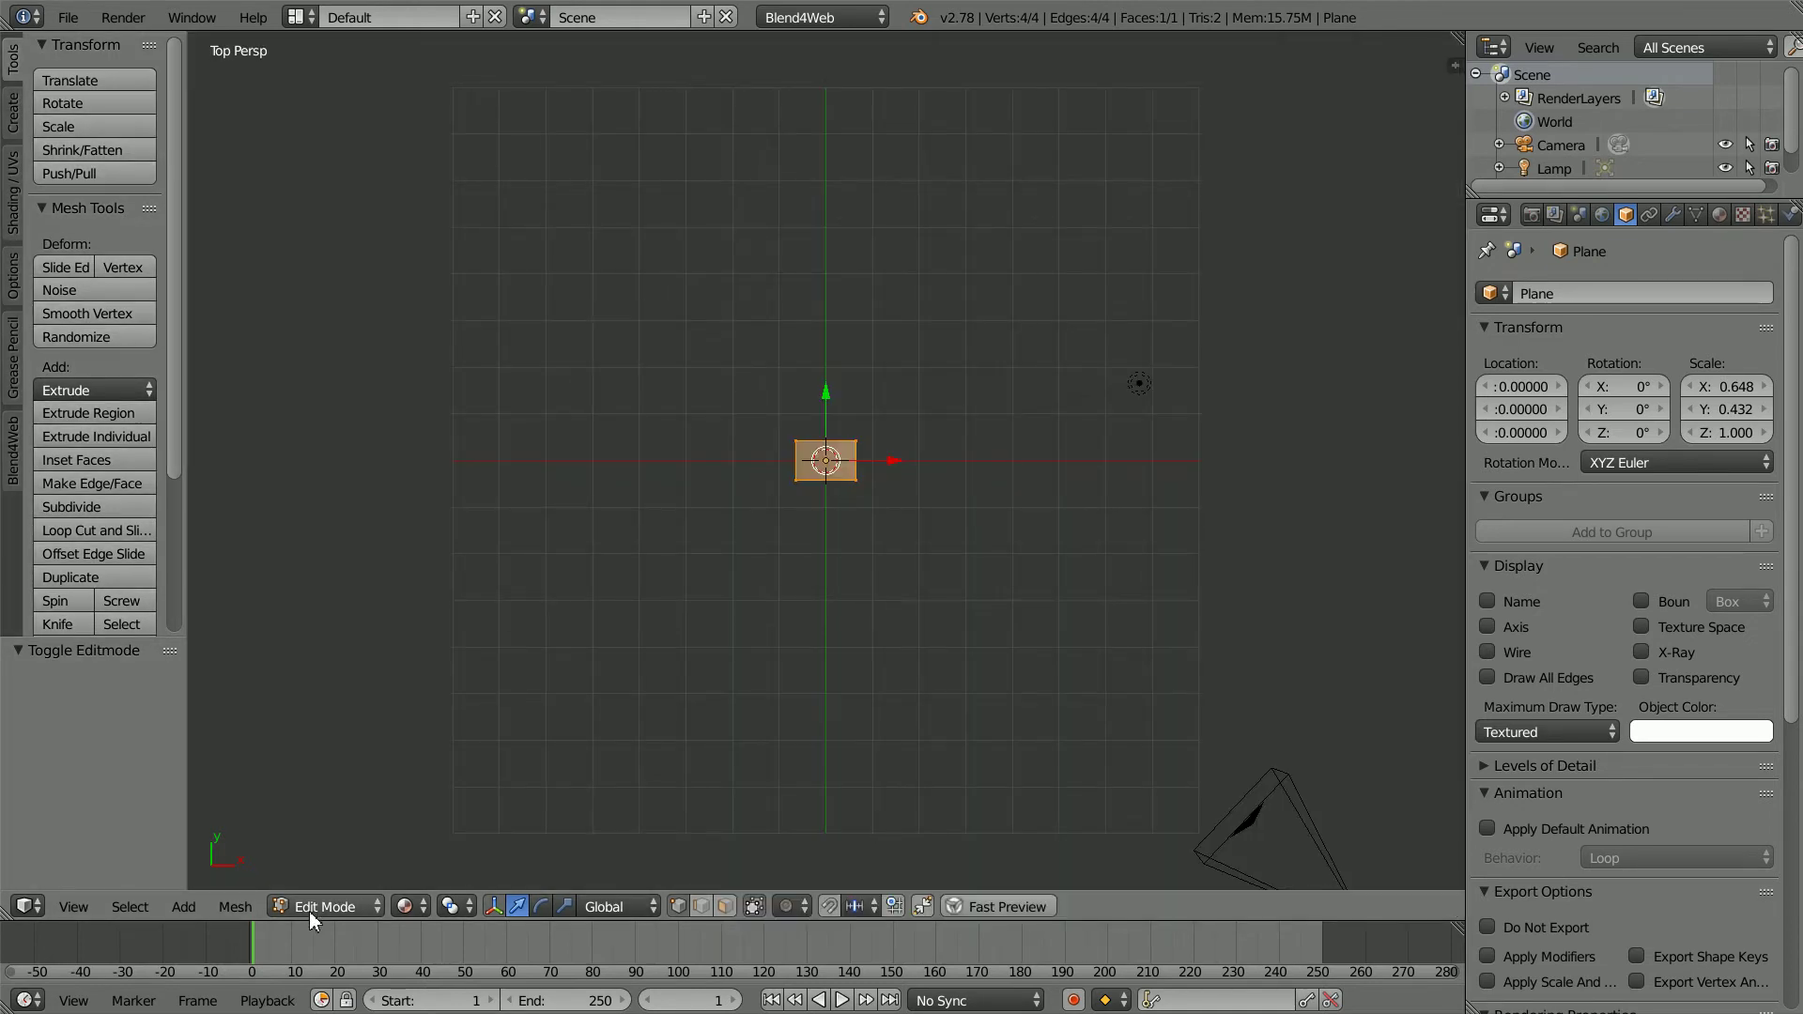
Back in Object Mode, scale the plane up by a factor of 4.
left_click(308, 907)
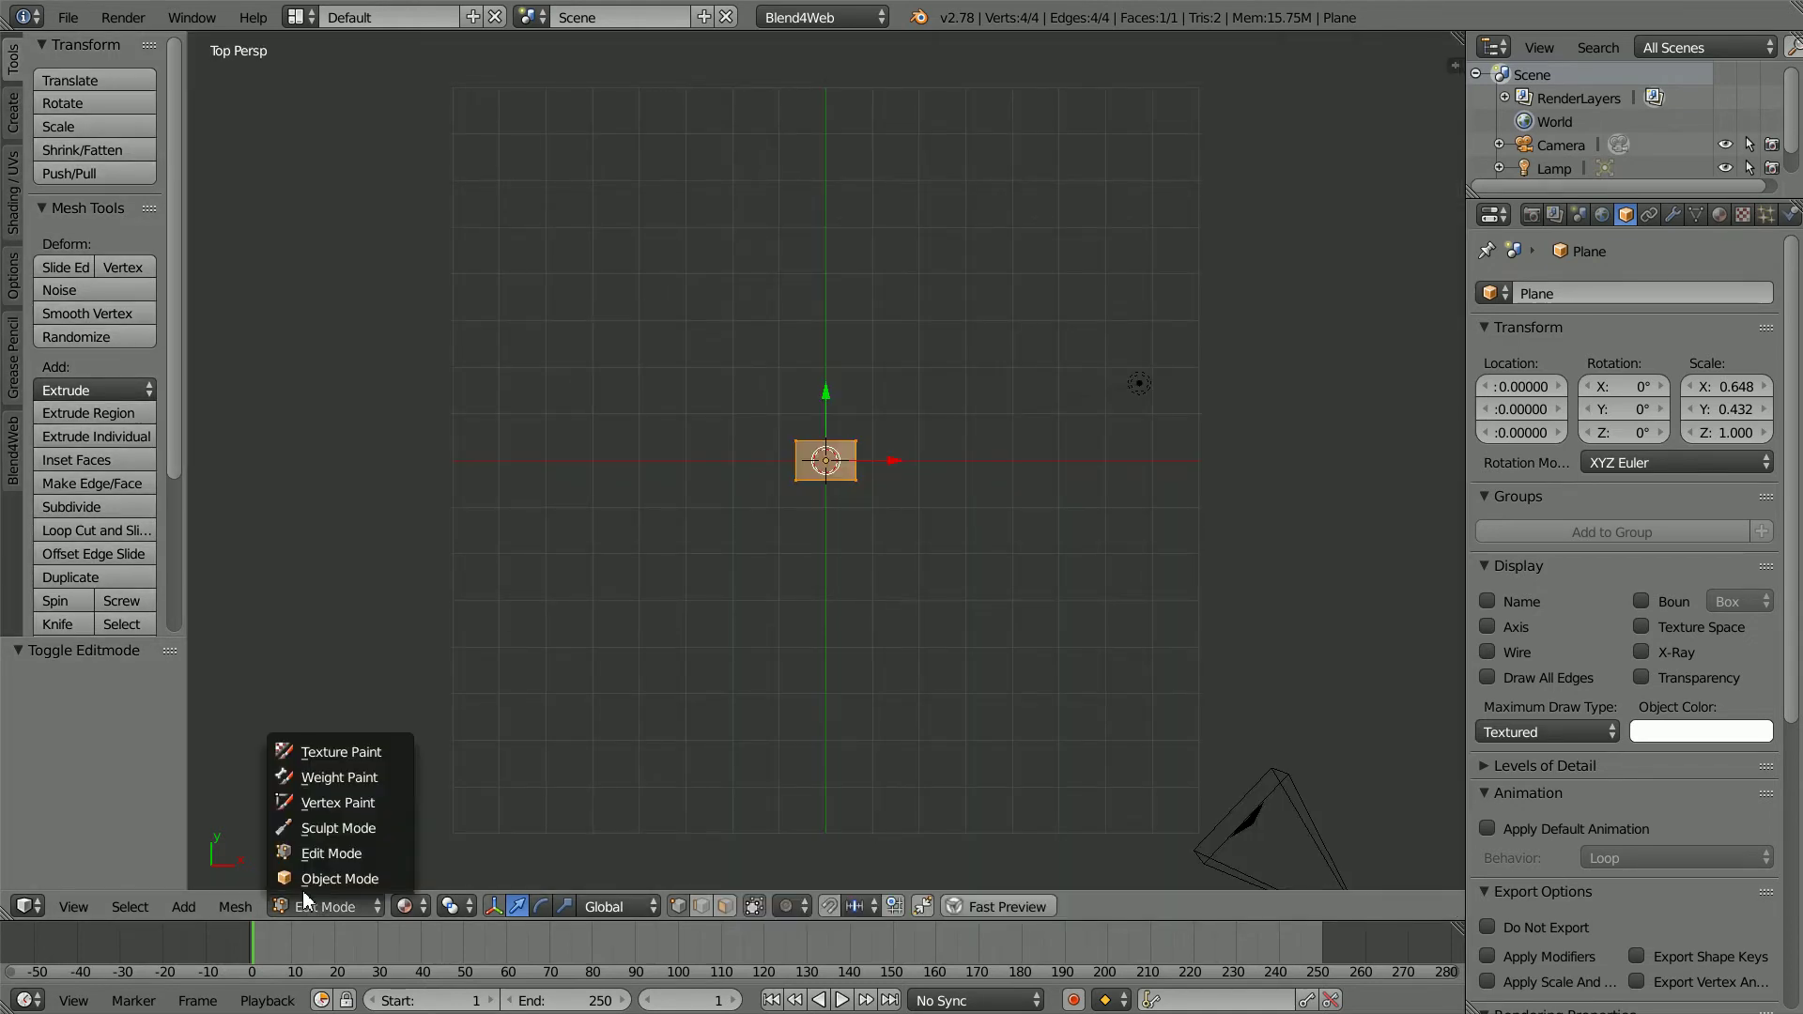
left_click(338, 878)
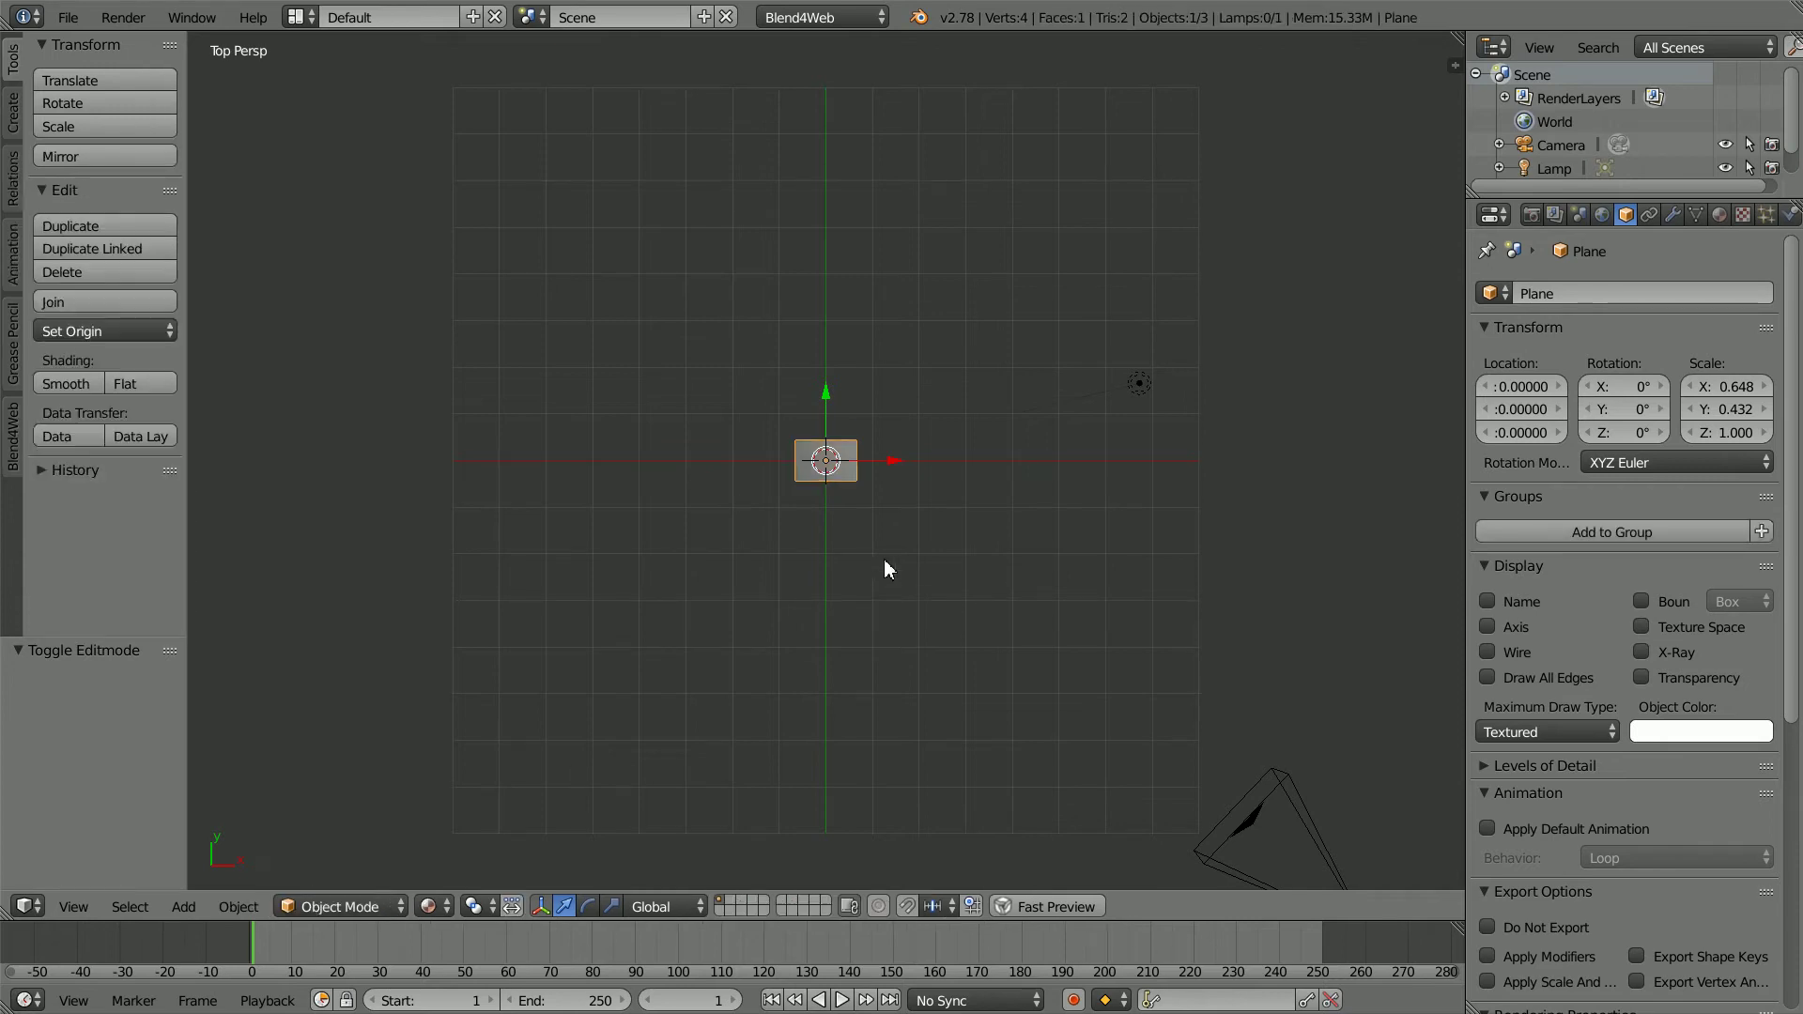
key("s")
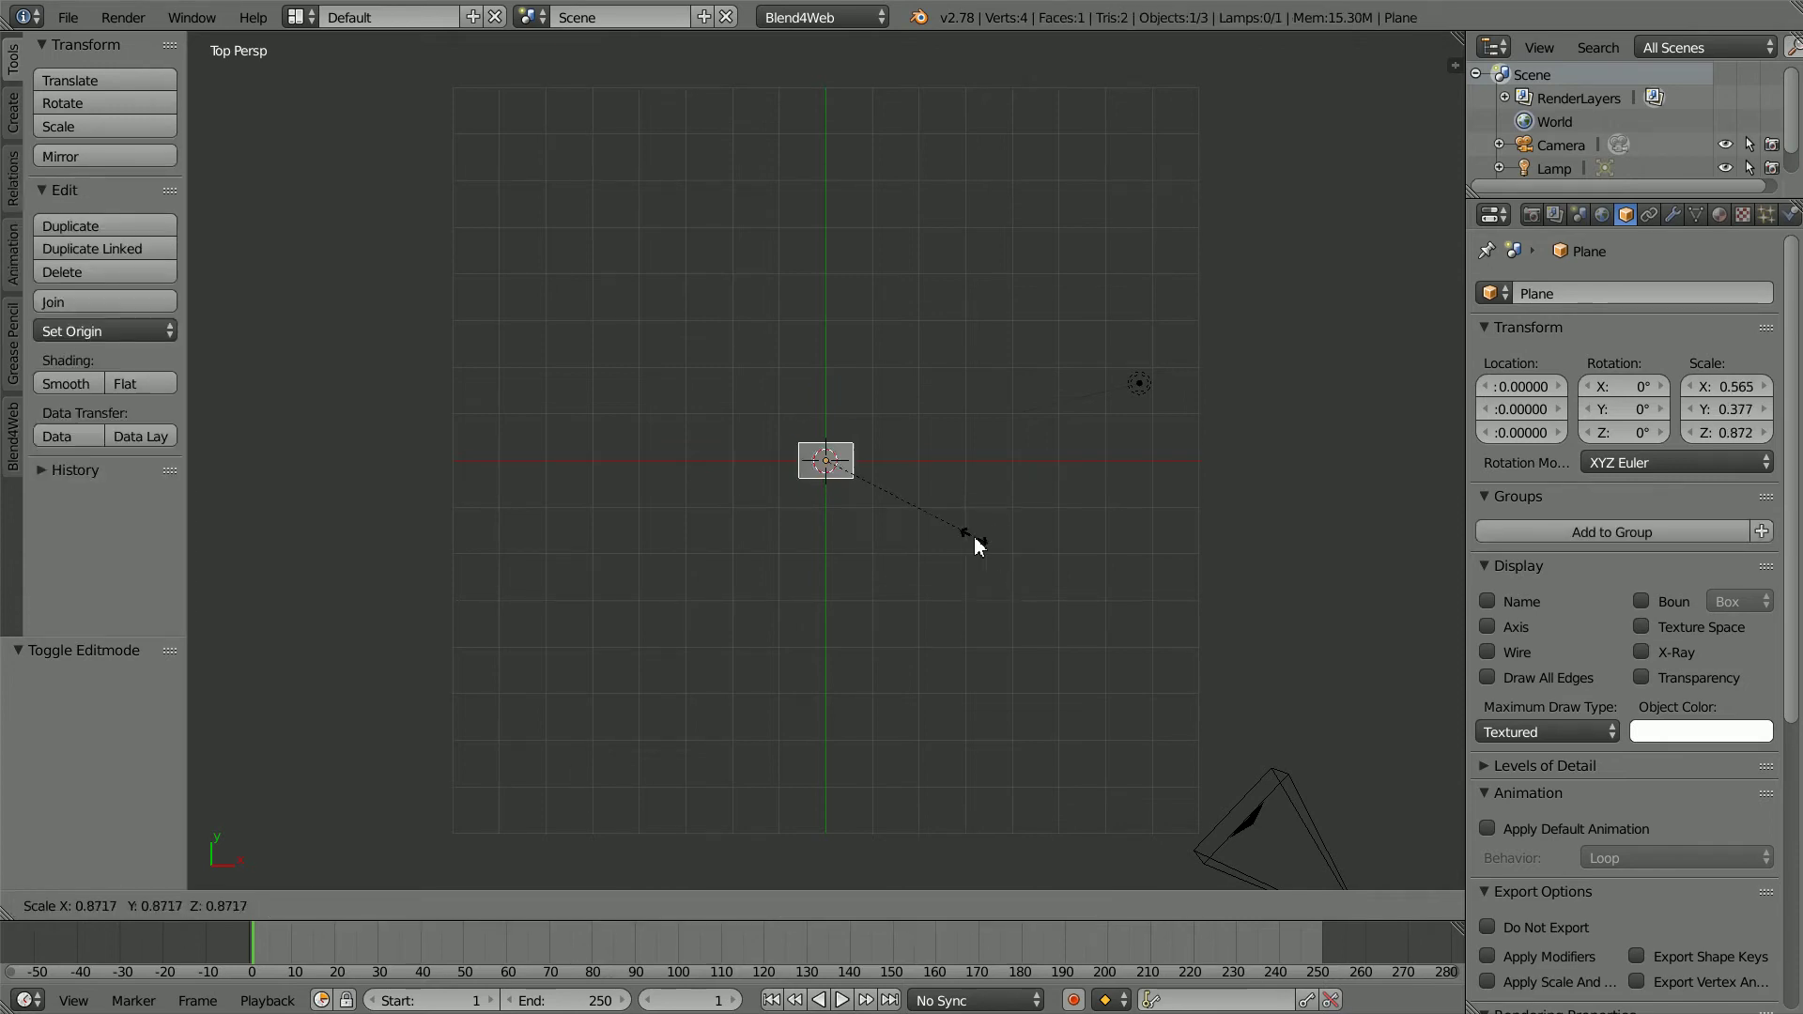
key("4")
key("Return")
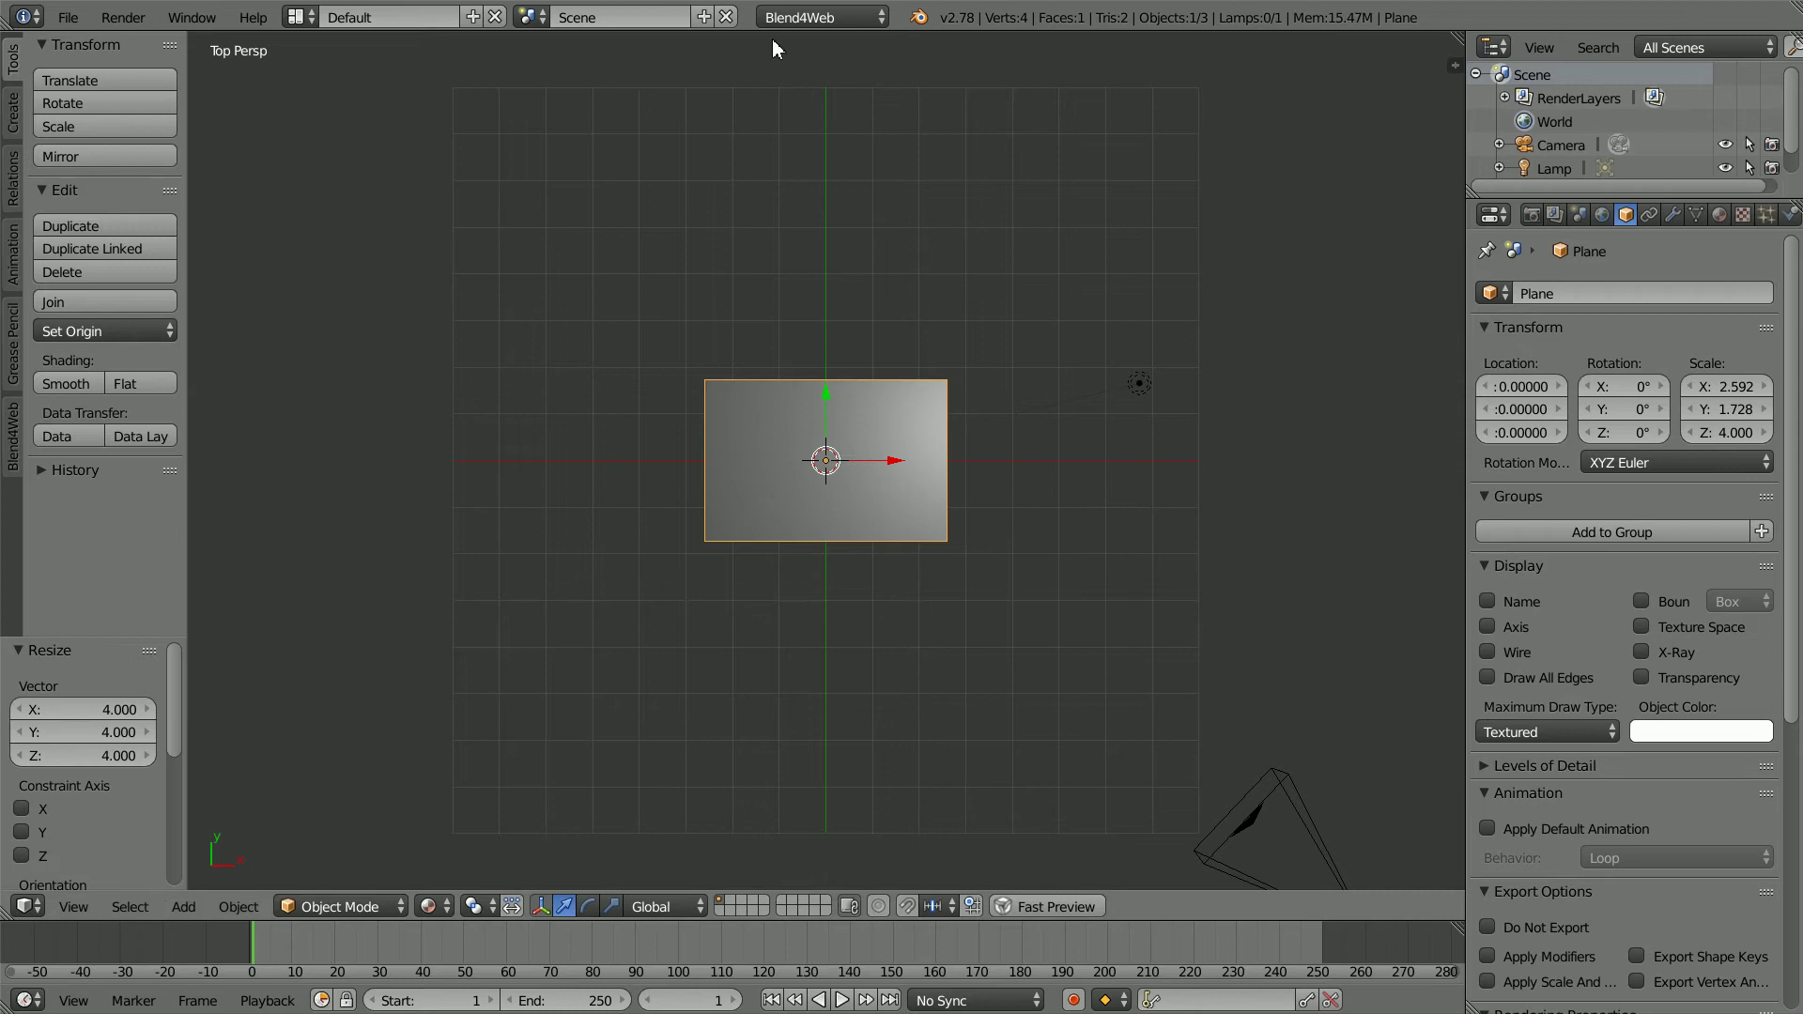
Align the active camera to the current top view.
left_click(73, 906)
mouse_move(128, 565)
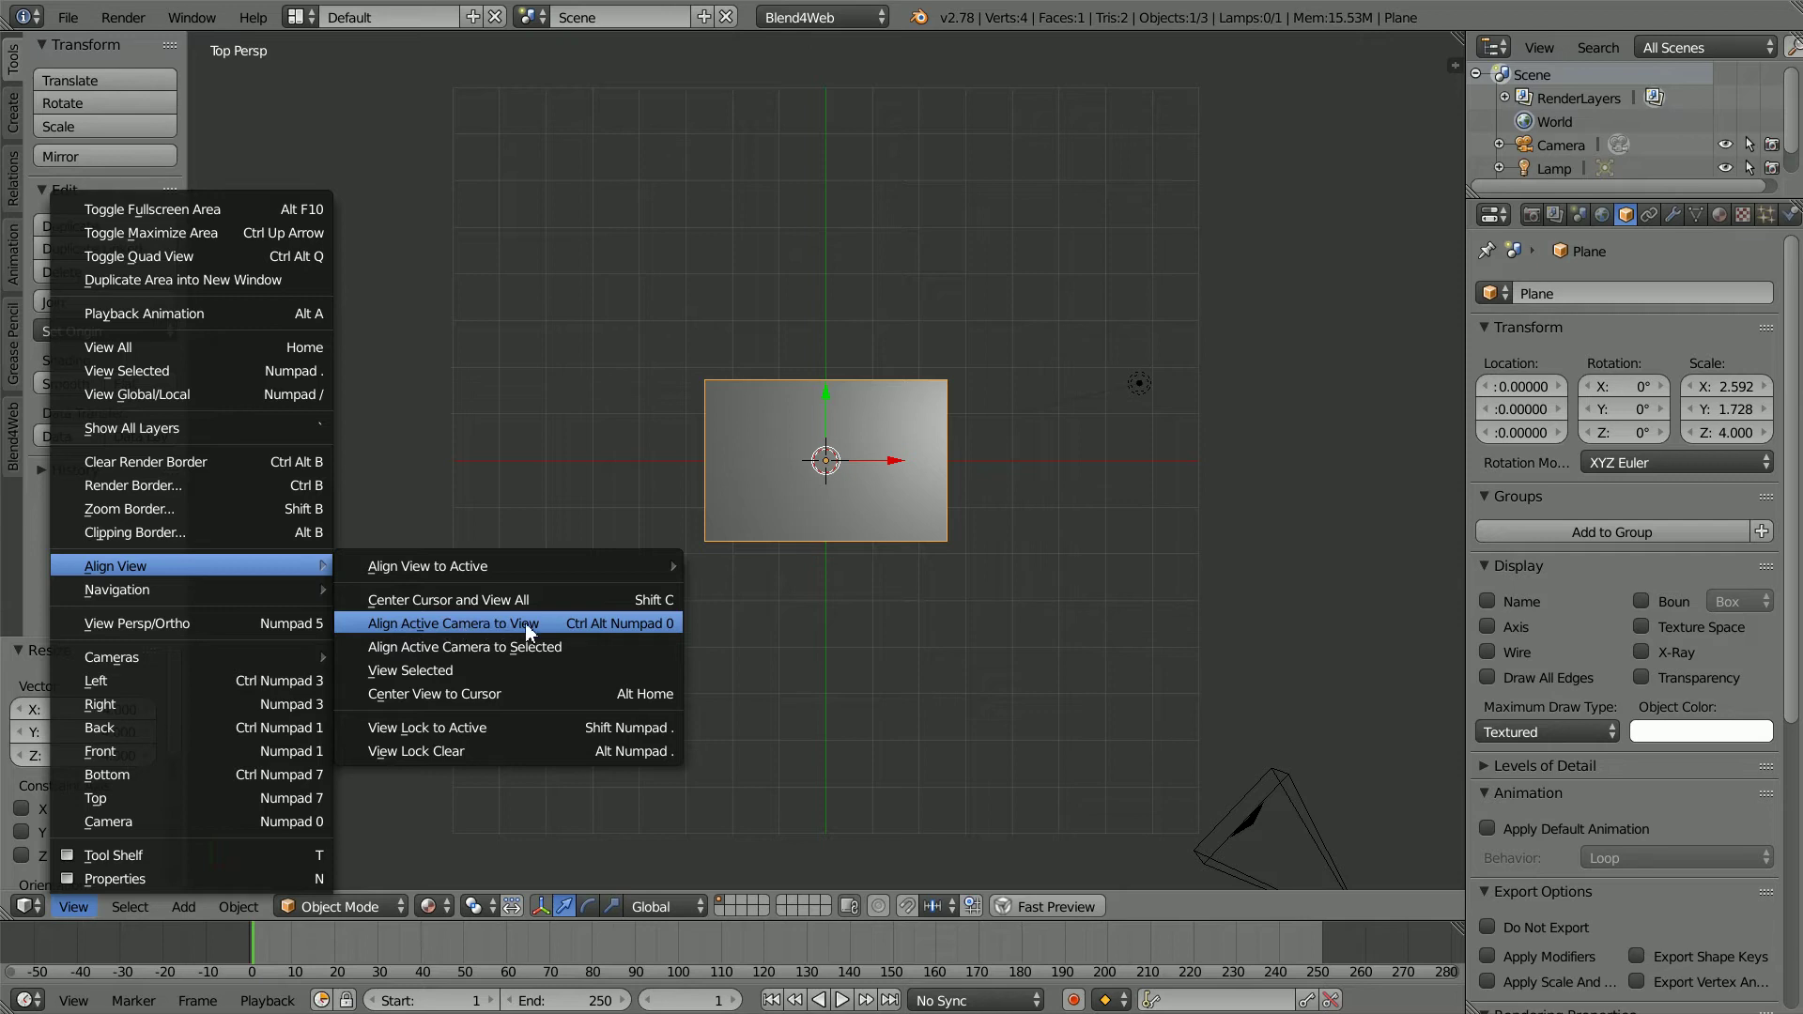
left_click(550, 625)
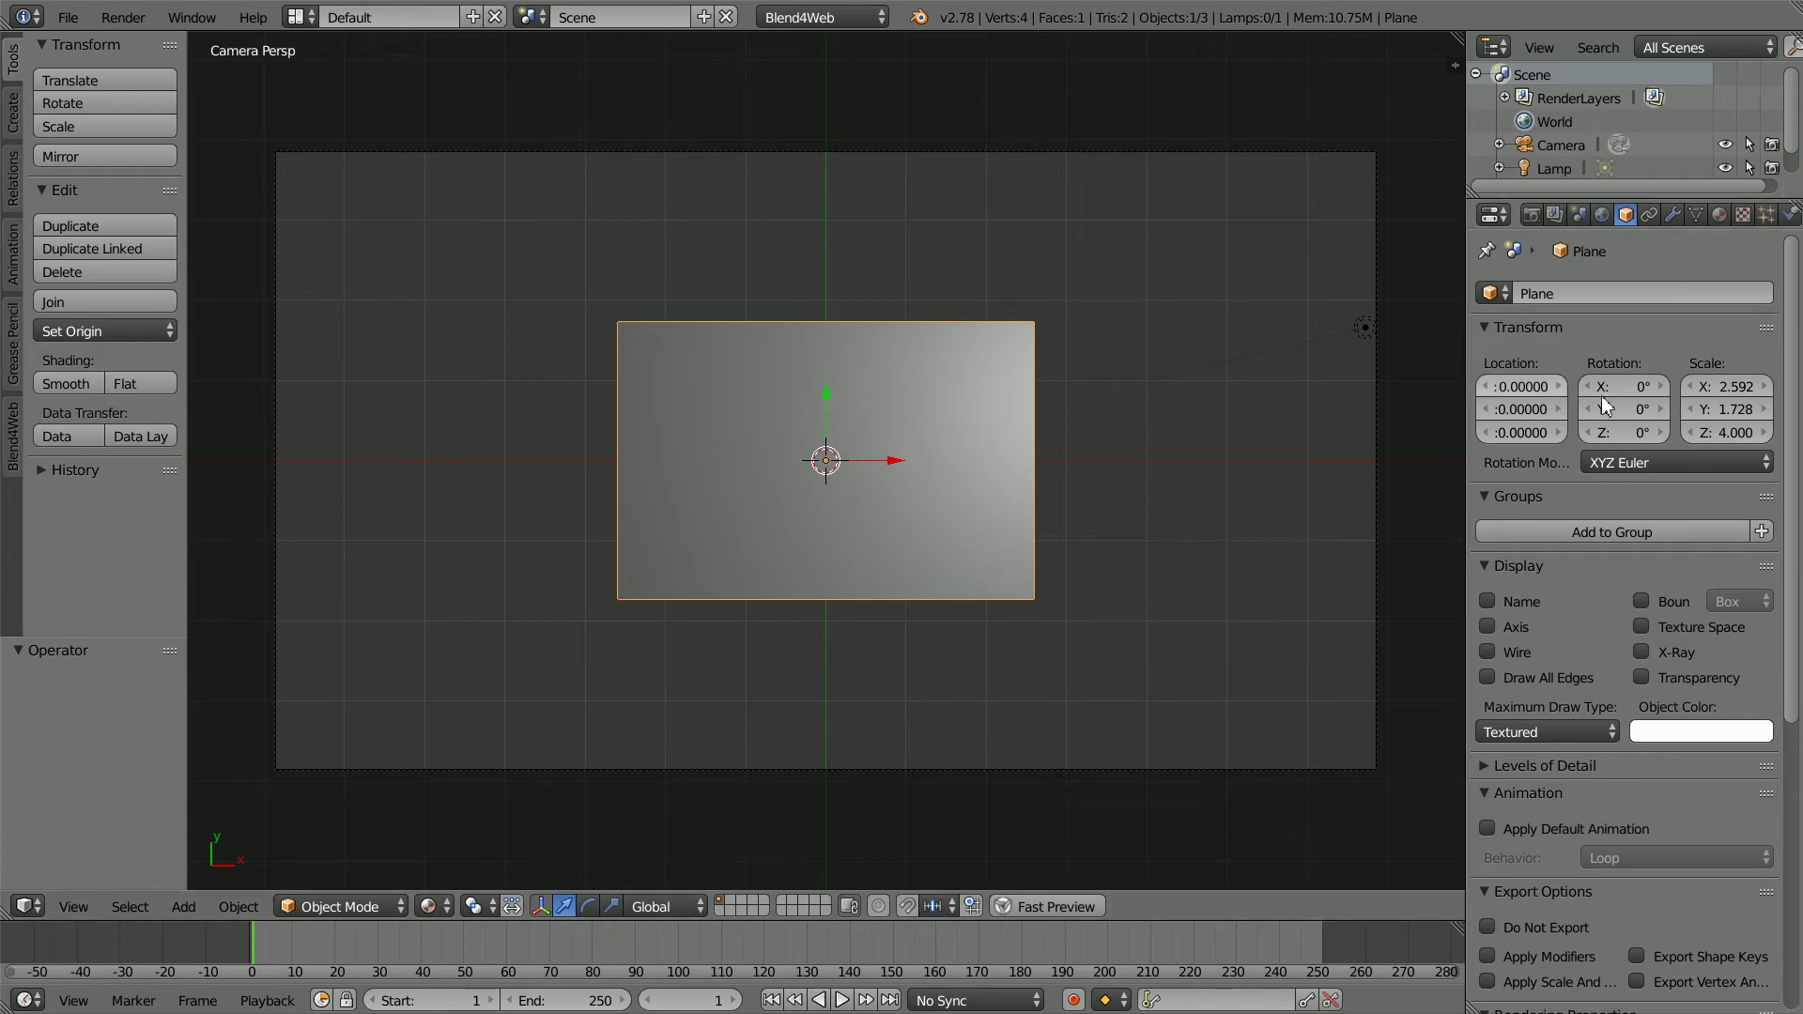
Give the plane a new material and add a new texture to it.
left_click(1716, 214)
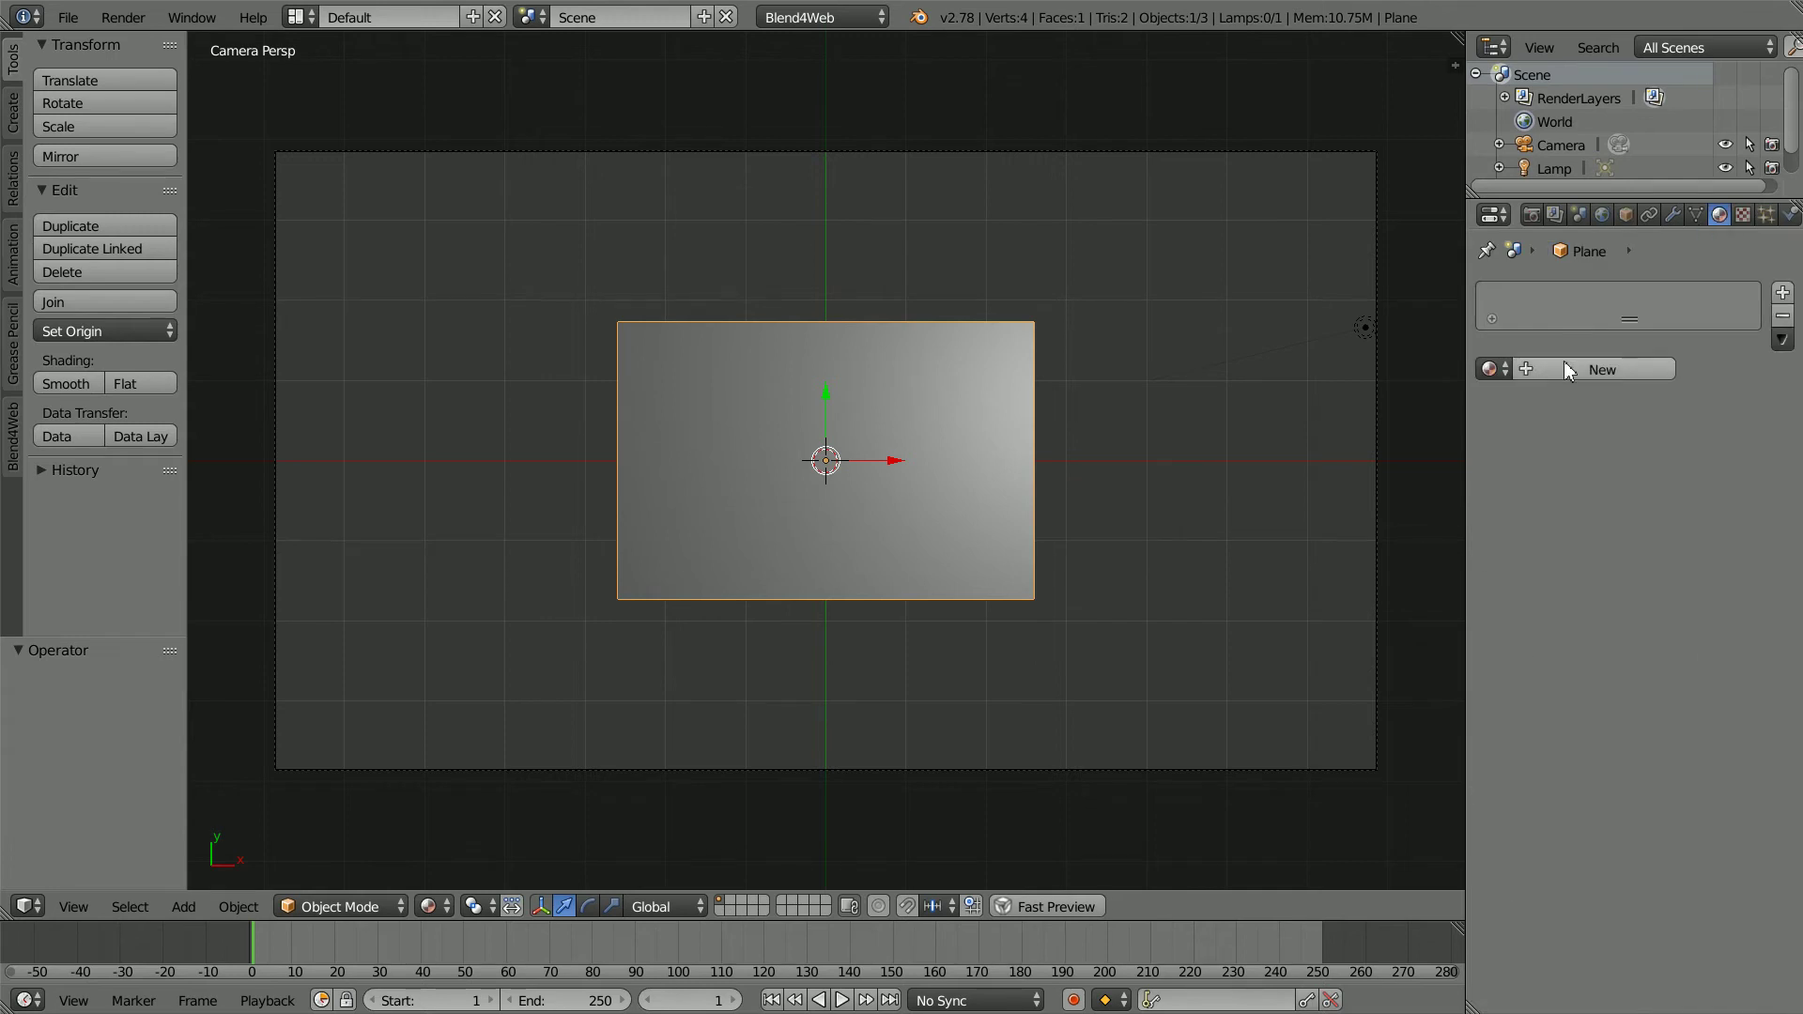
left_click(1597, 366)
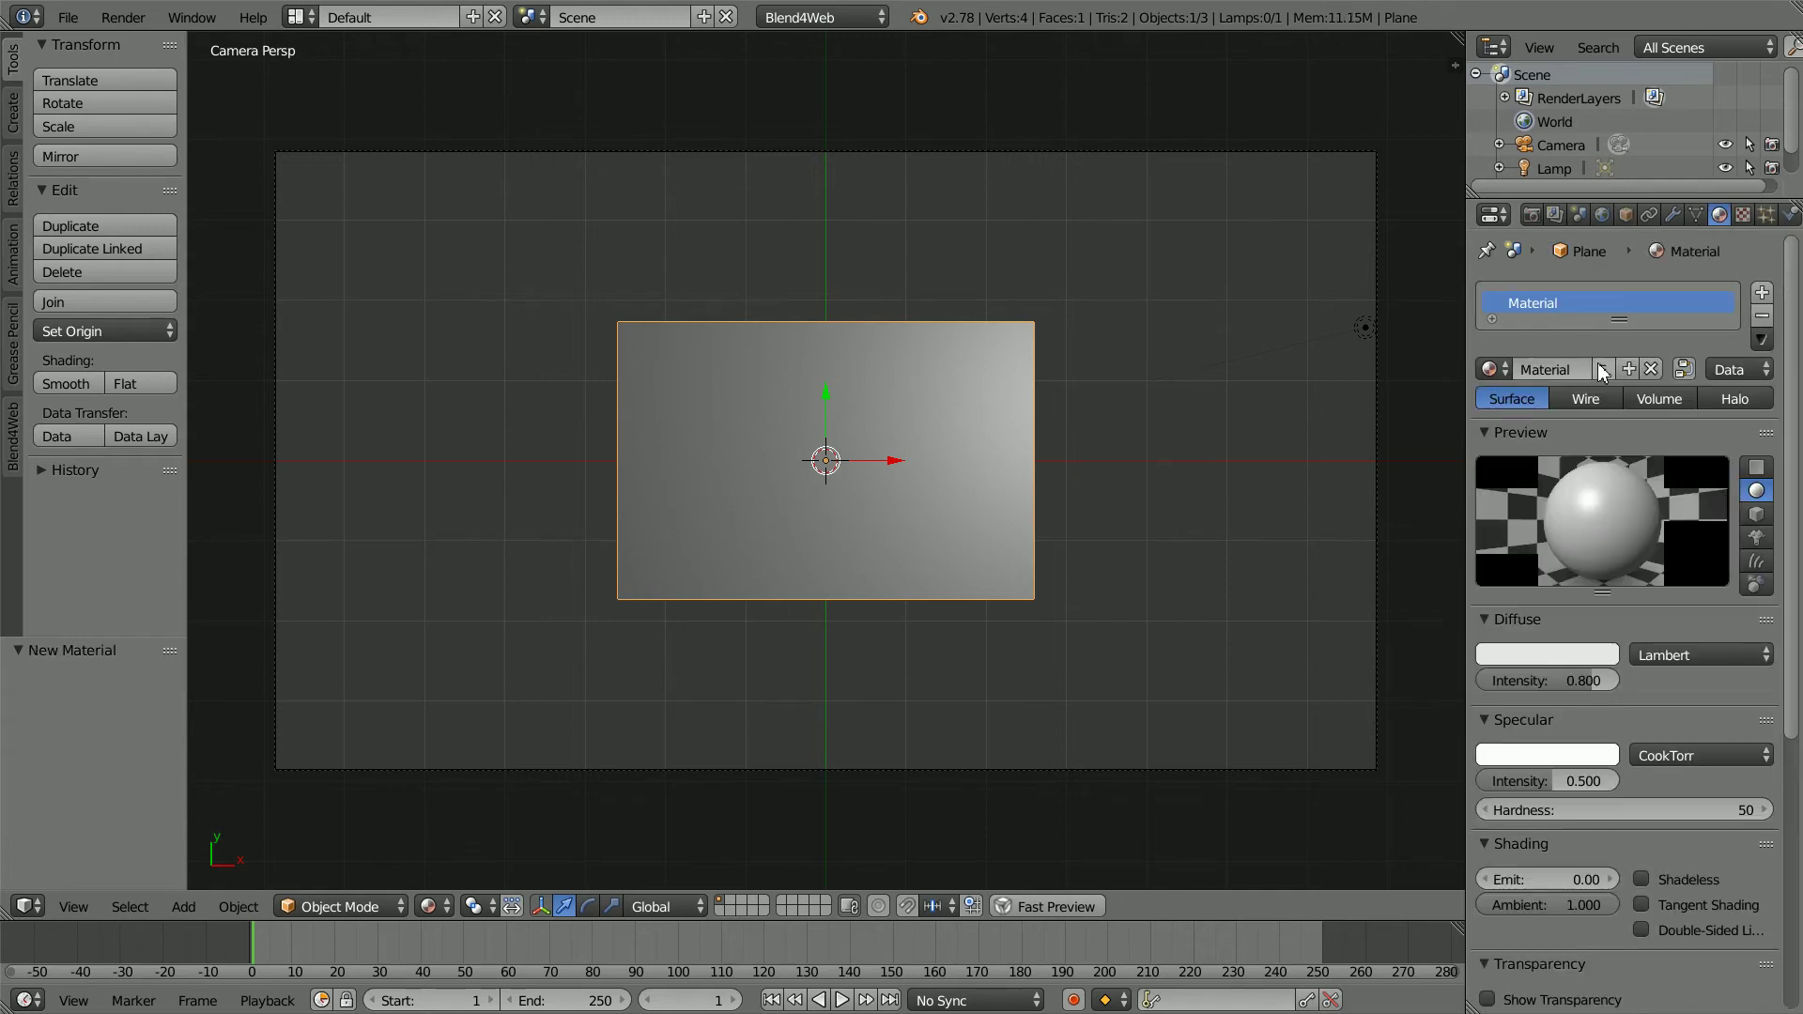
left_click(1744, 215)
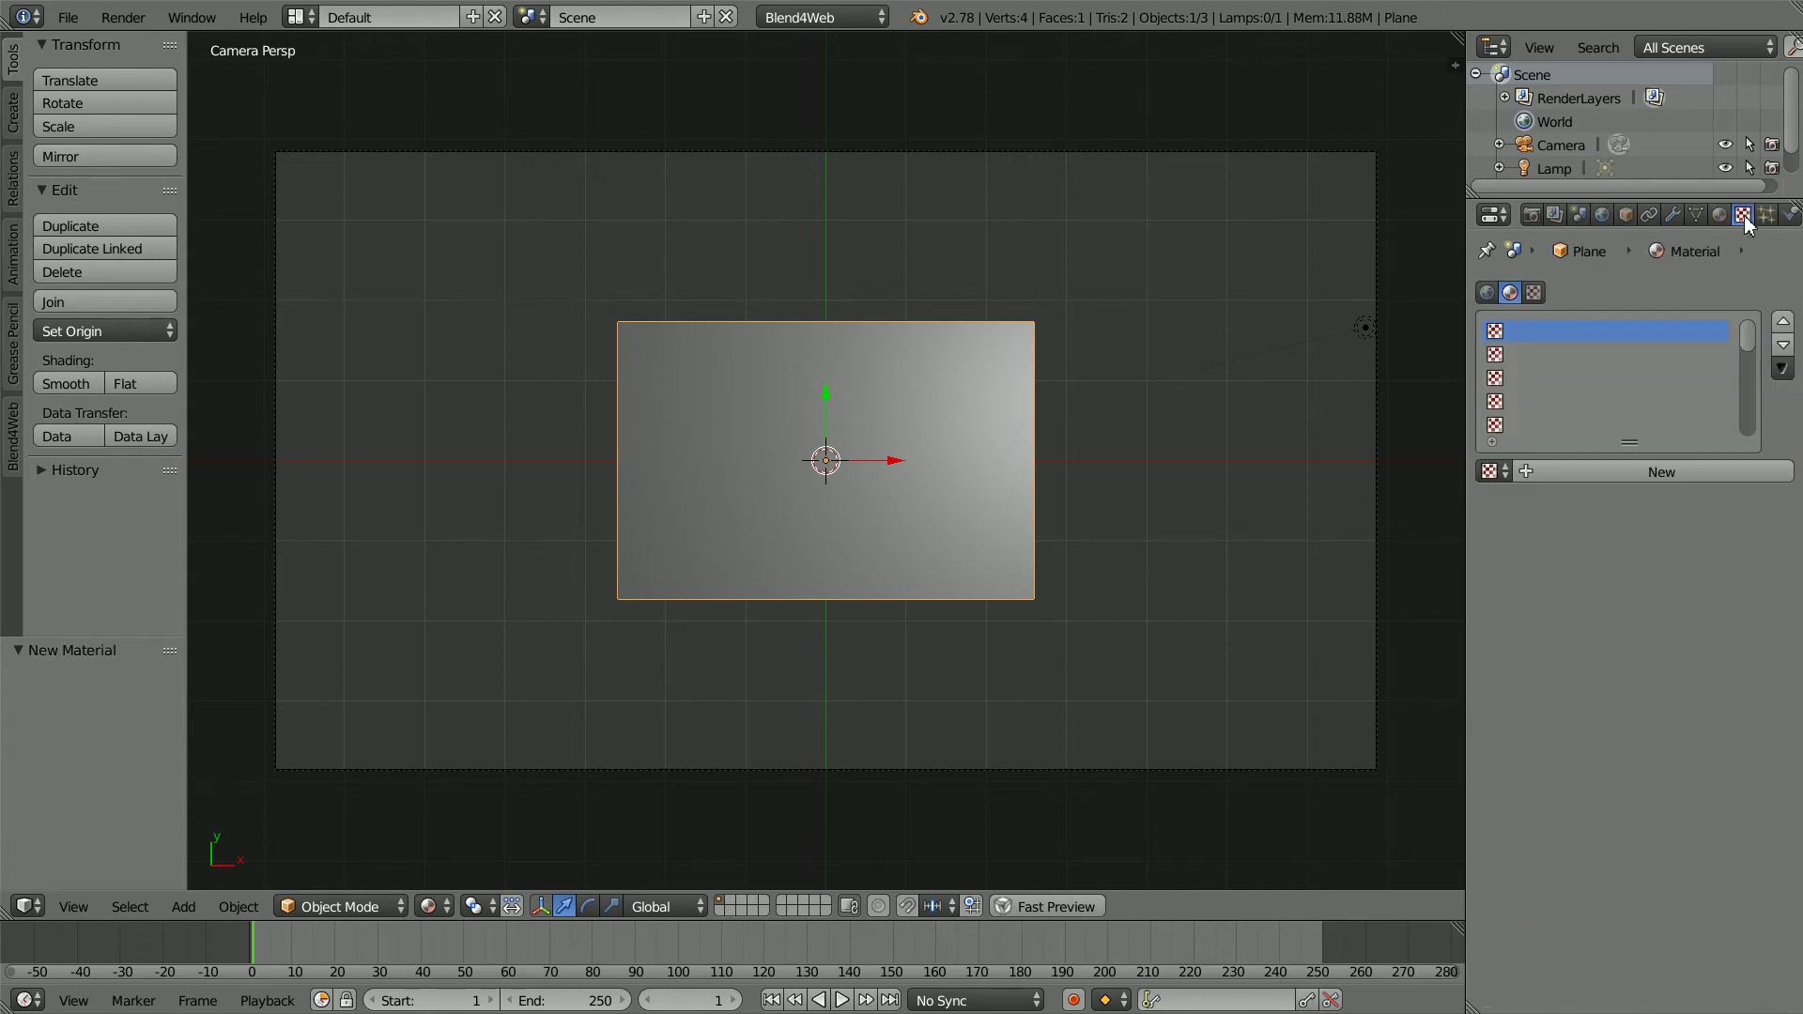
left_click(1649, 472)
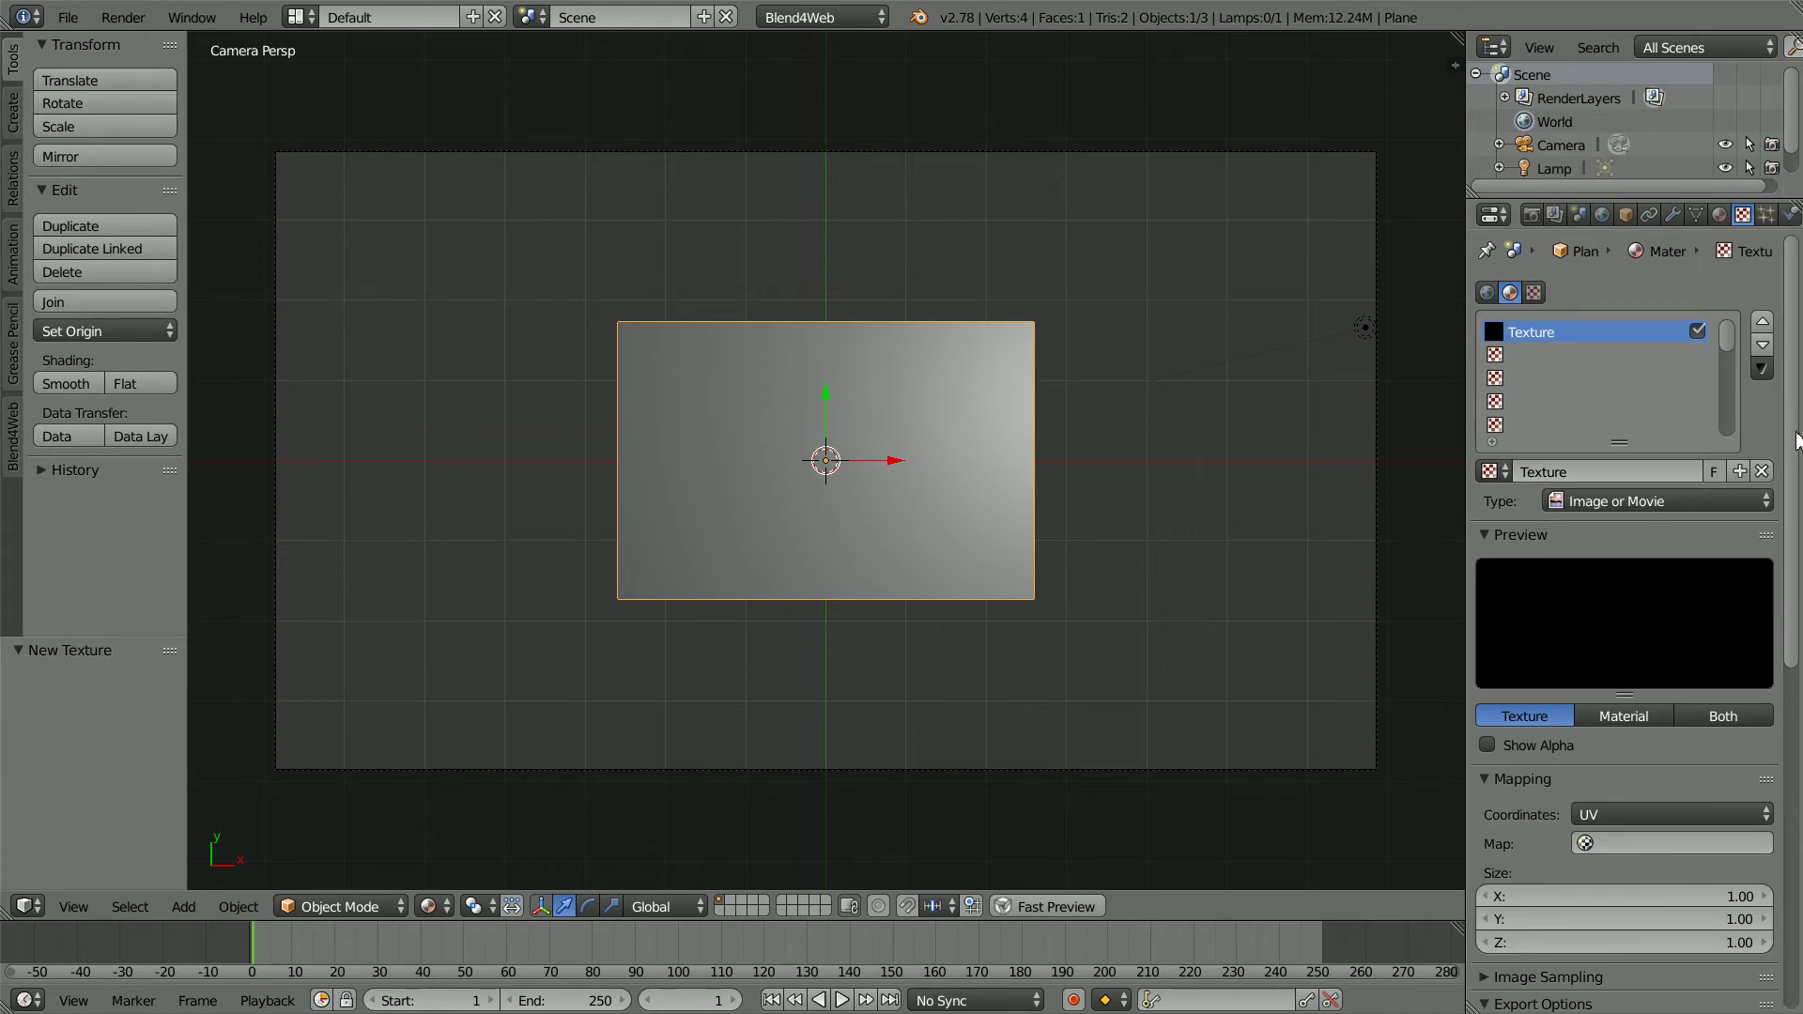
Choose rome1.jpg as the texture's image so the Rome photo shows on the plane.
scroll(1797, 441, "down", 15)
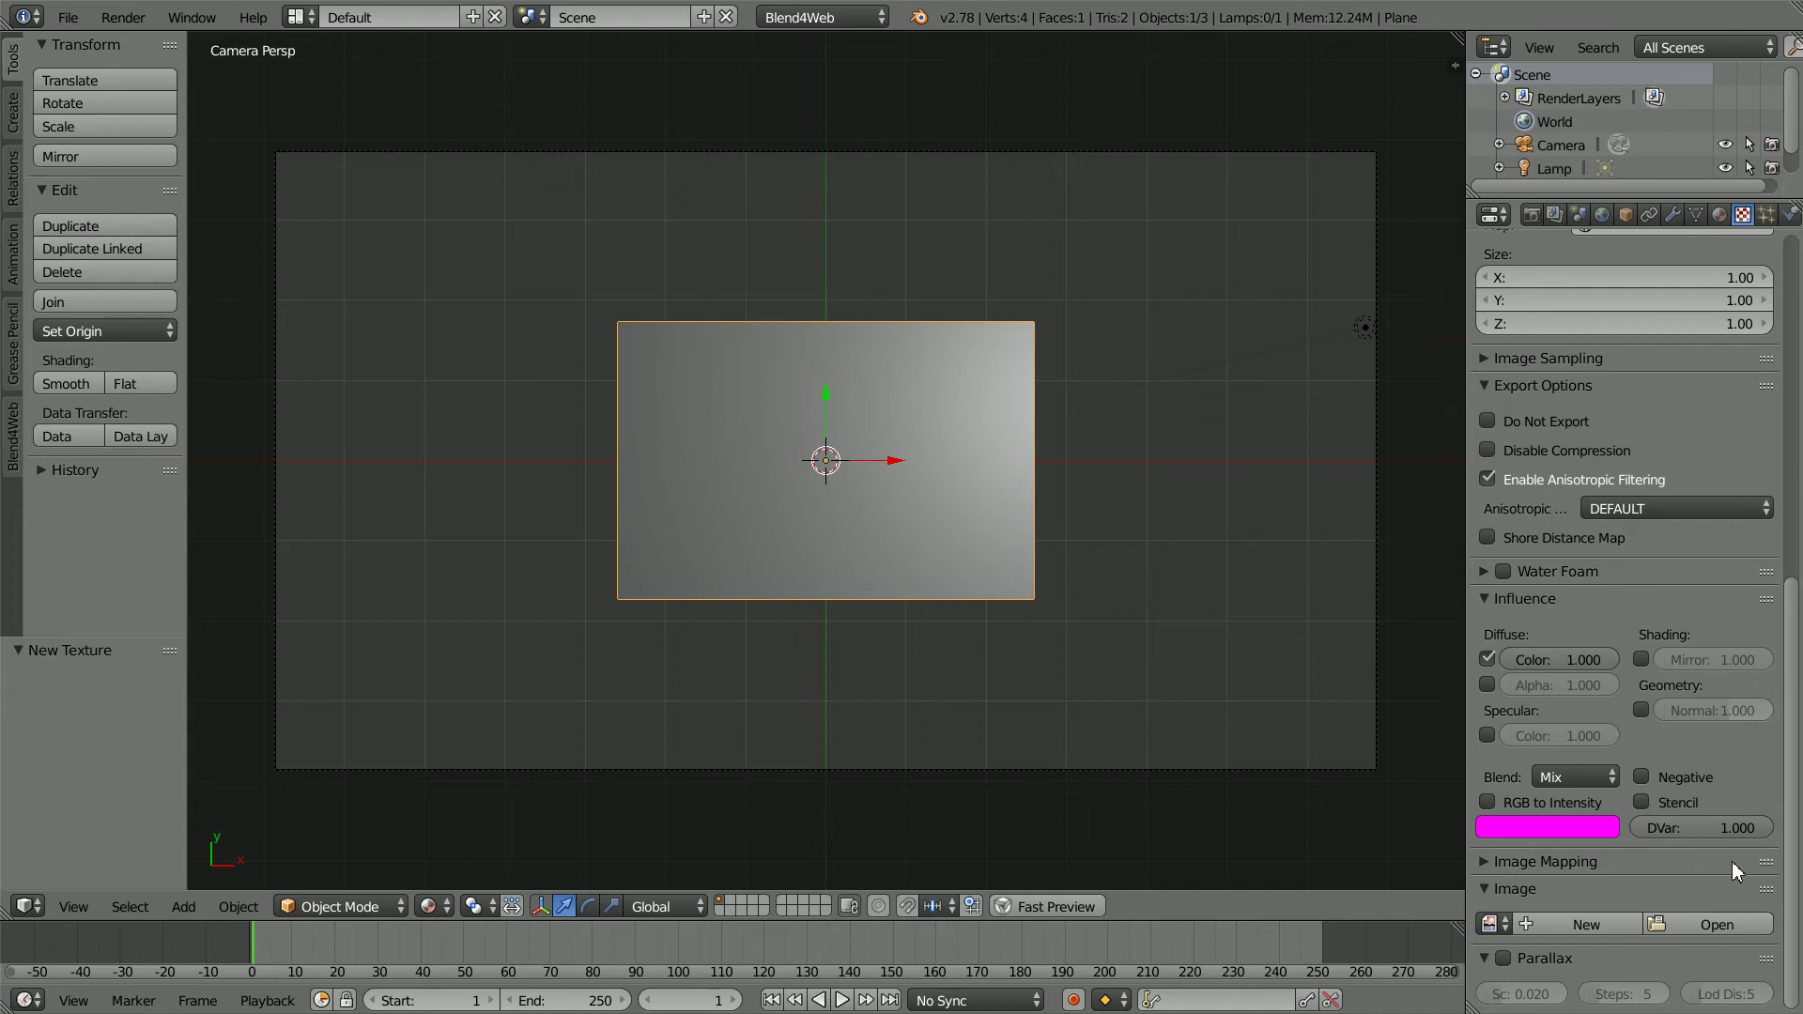
left_click(1488, 925)
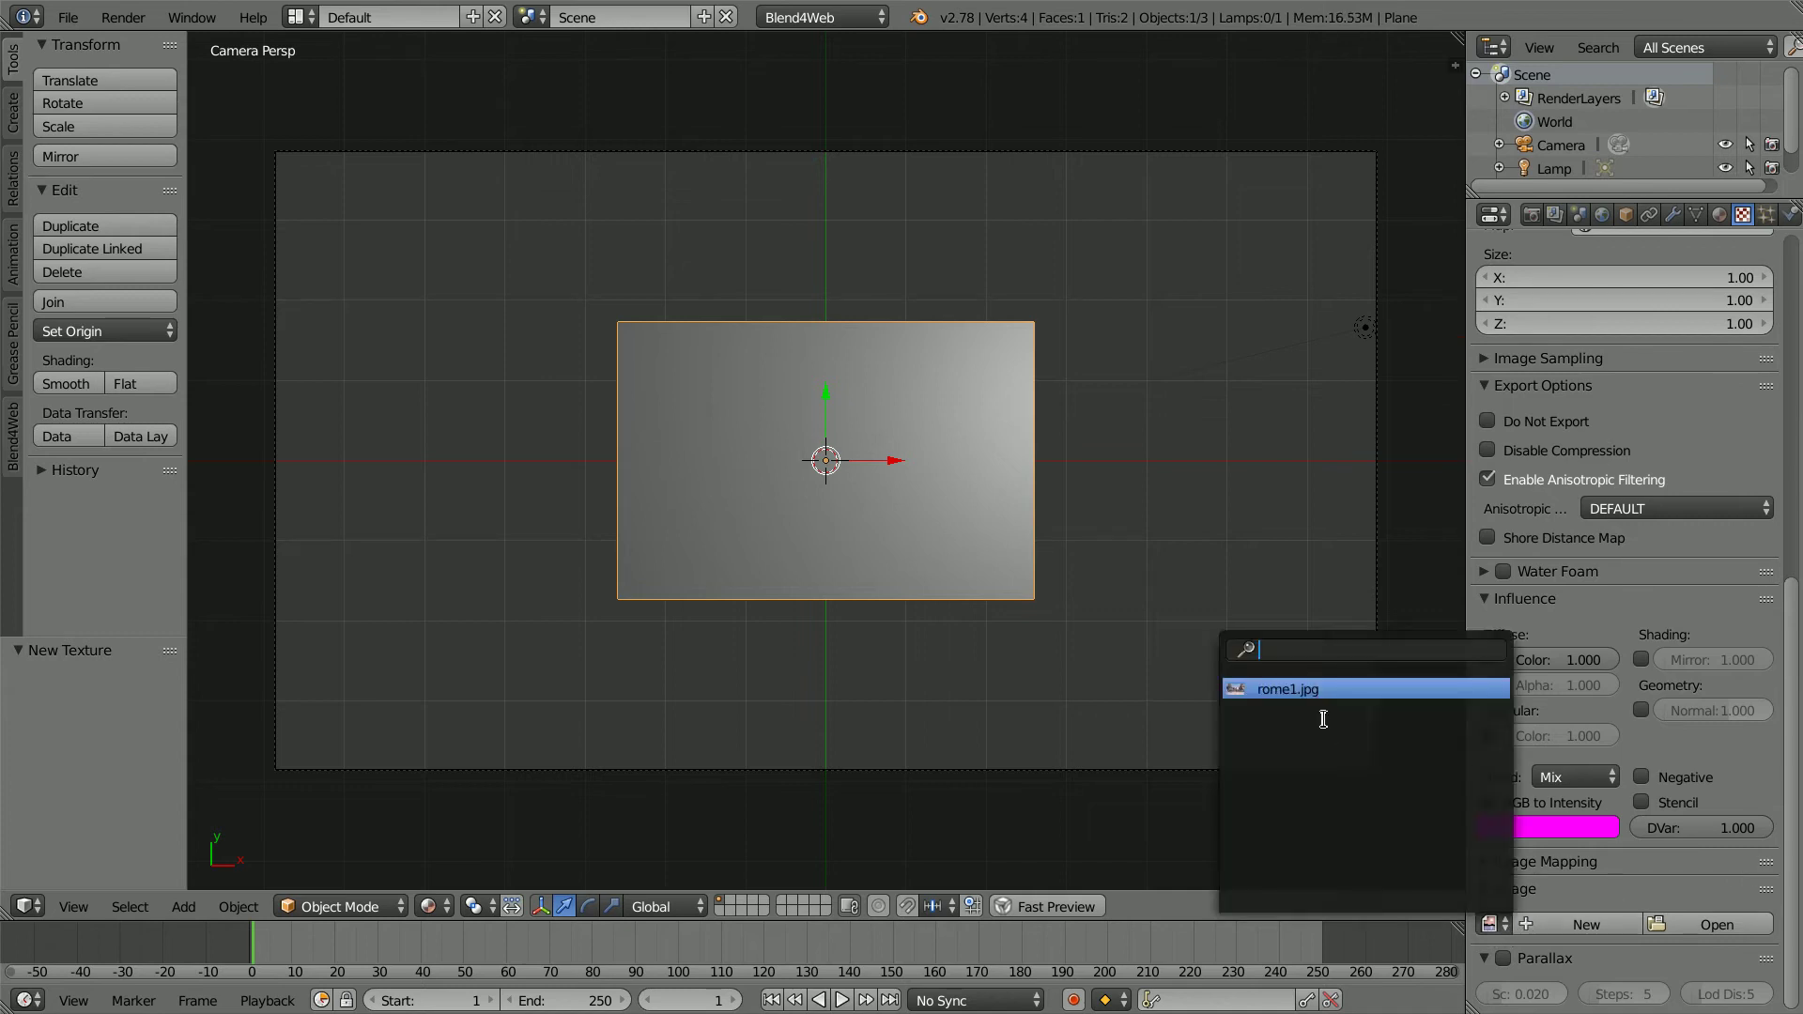
left_click(1301, 692)
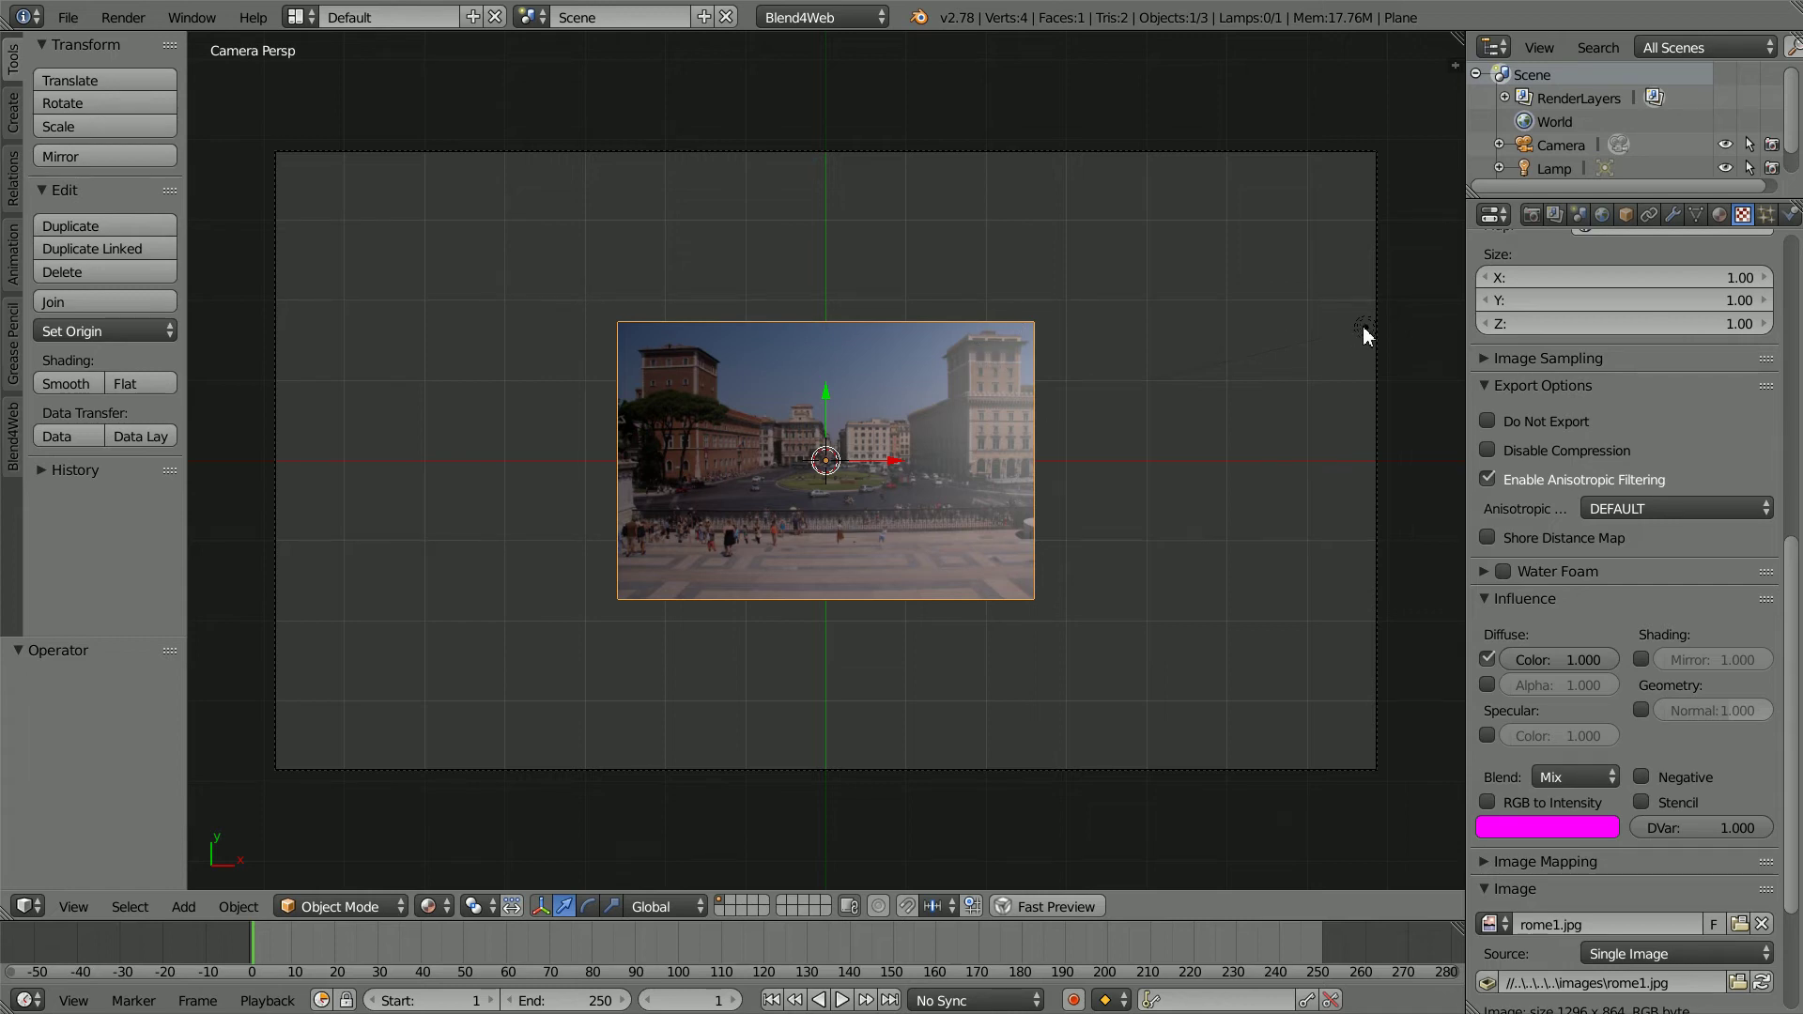
left_click(1719, 215)
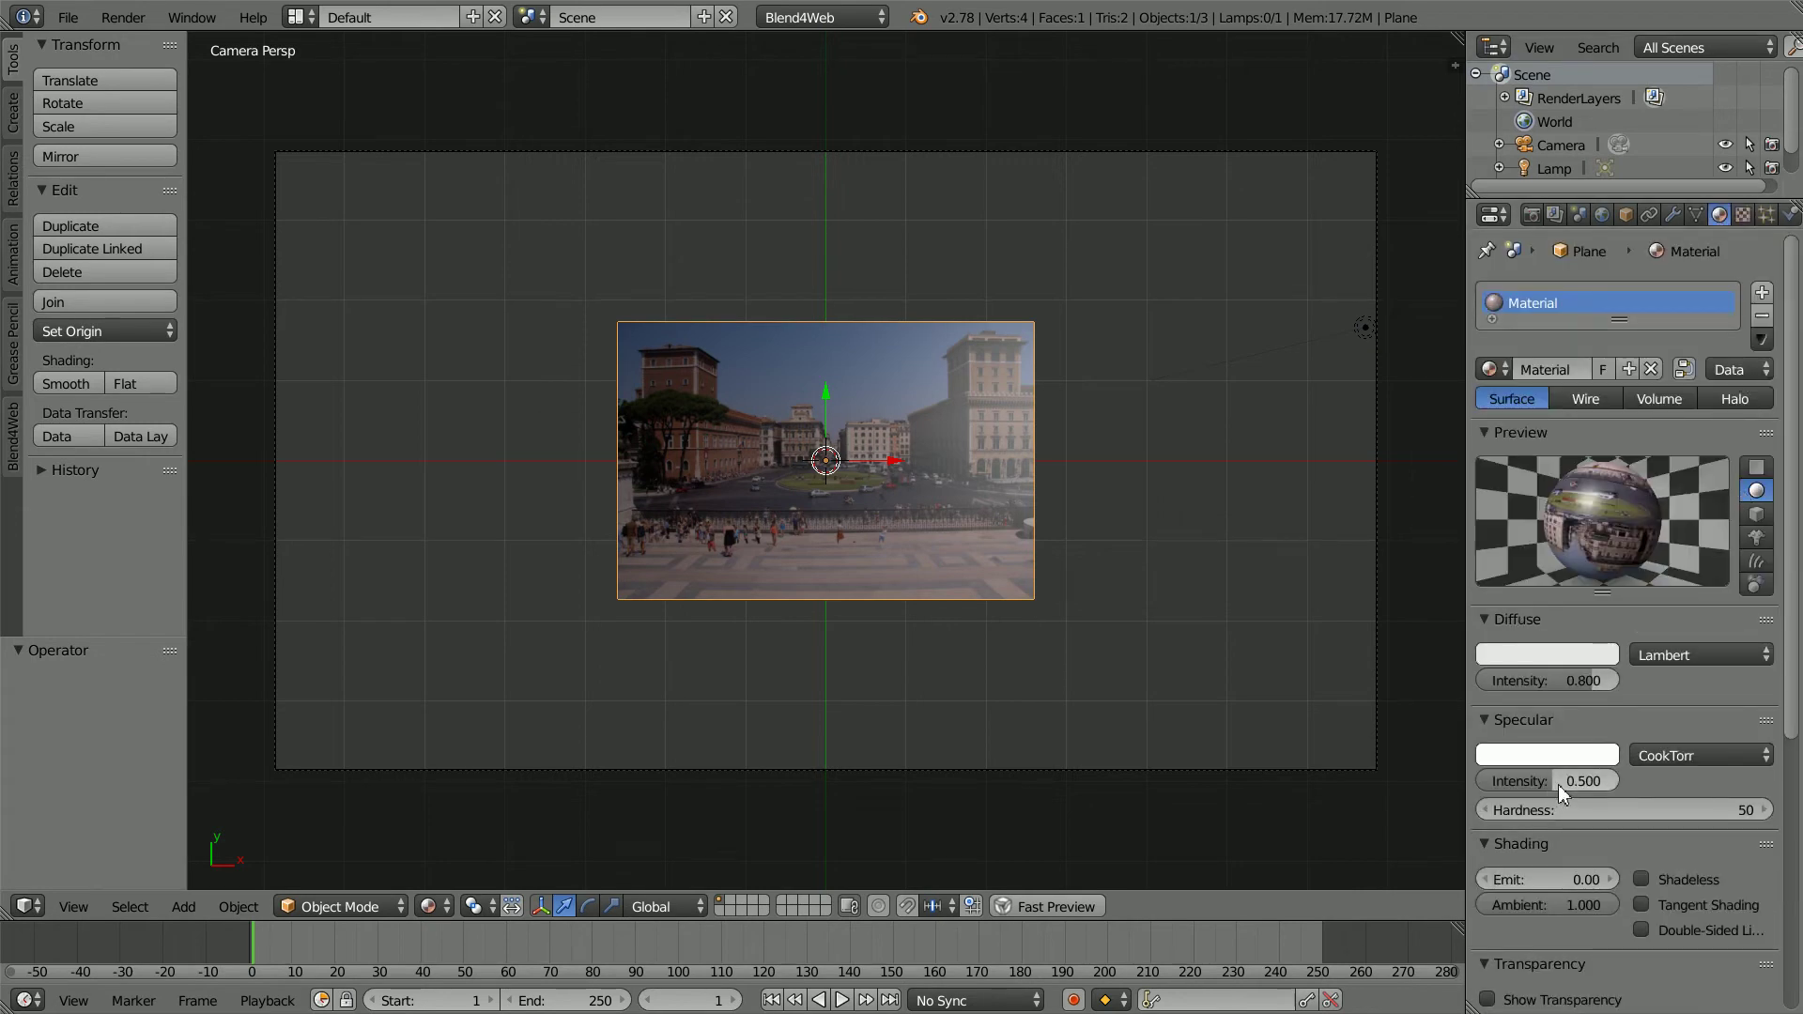
Set the plane material's Specular Intensity to 0 and enable Shadeless.
left_click_drag(1552, 785, 1508, 795)
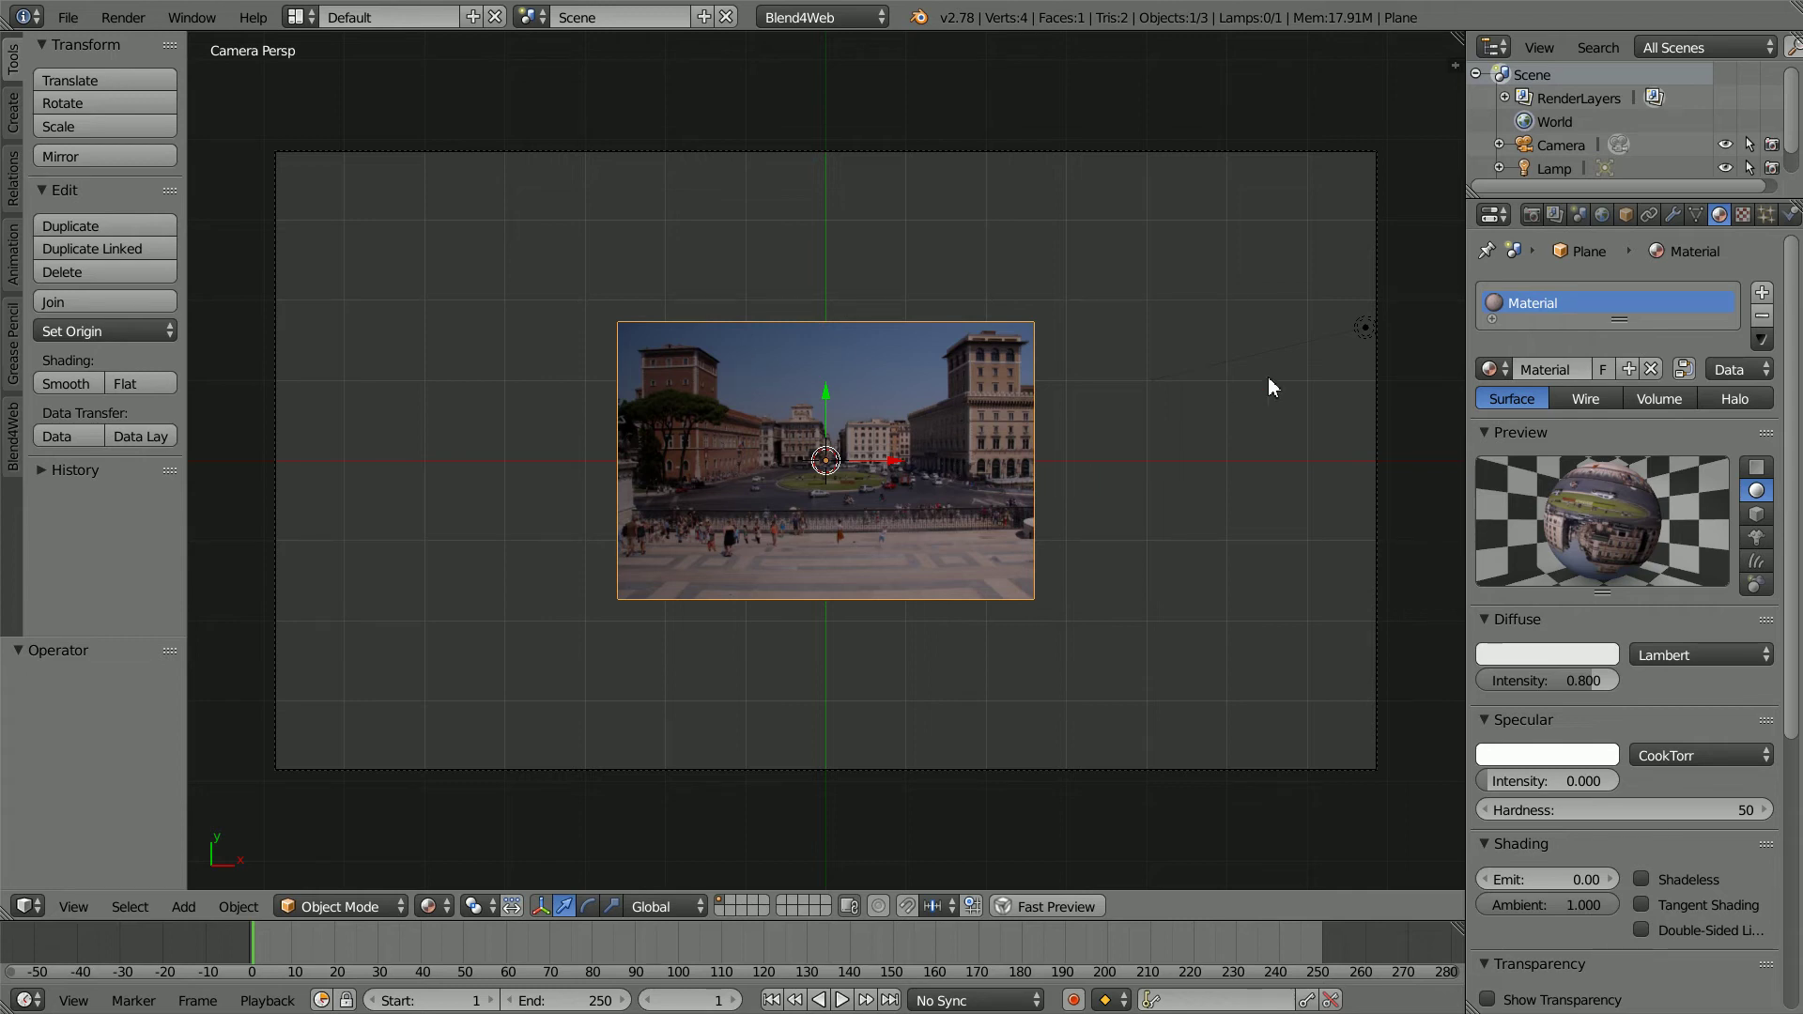
left_click(1642, 879)
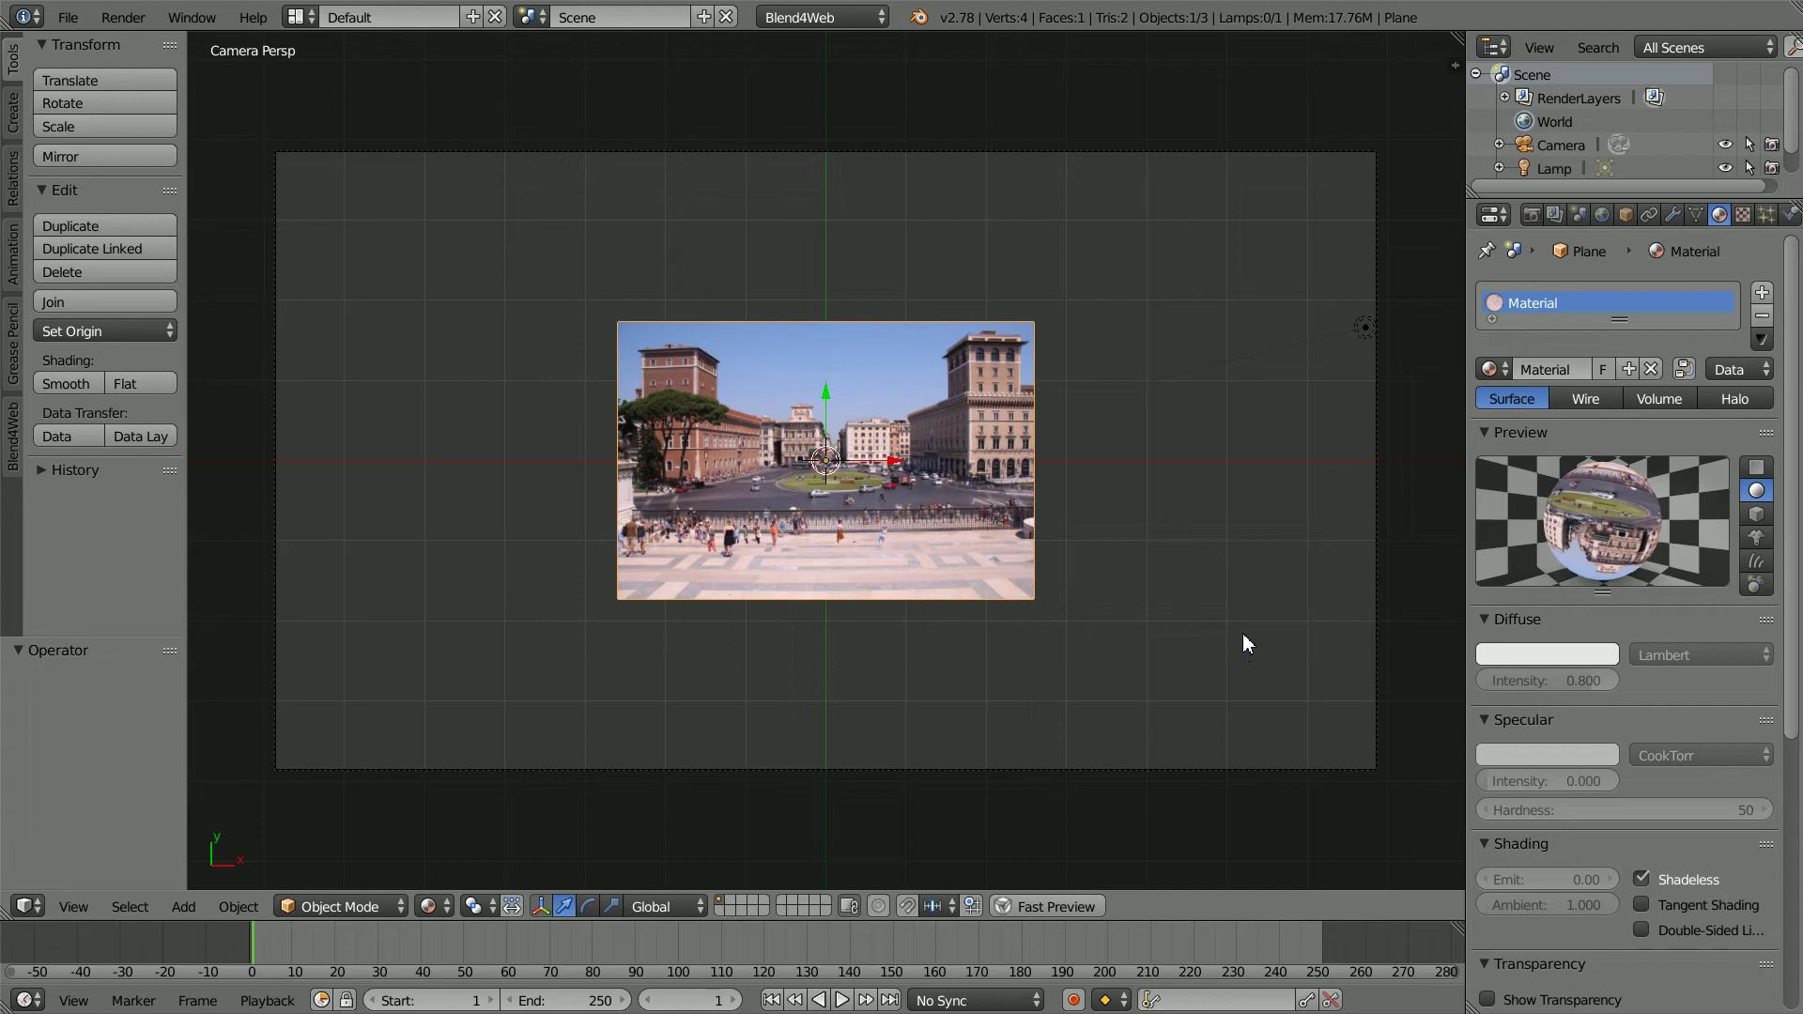
In the Blend4Web project manager, create a new project named my_rome_project and return to the list.
left_click(1528, 217)
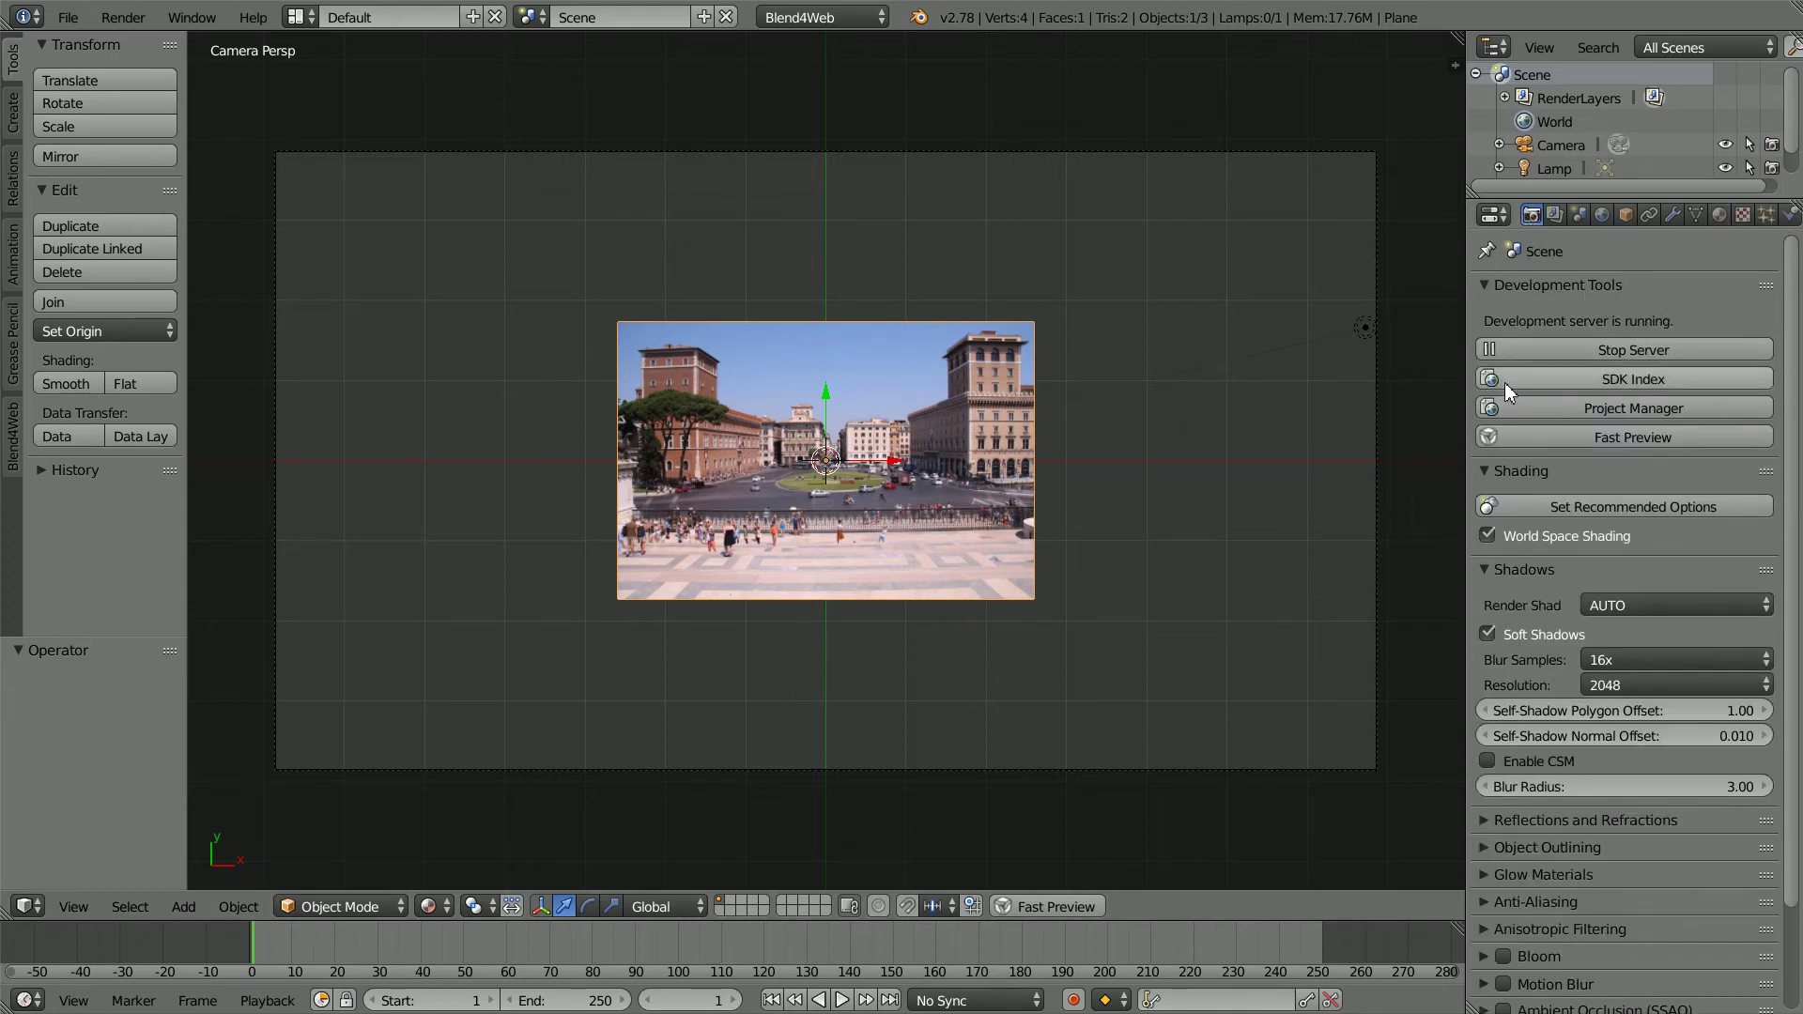
left_click(1704, 402)
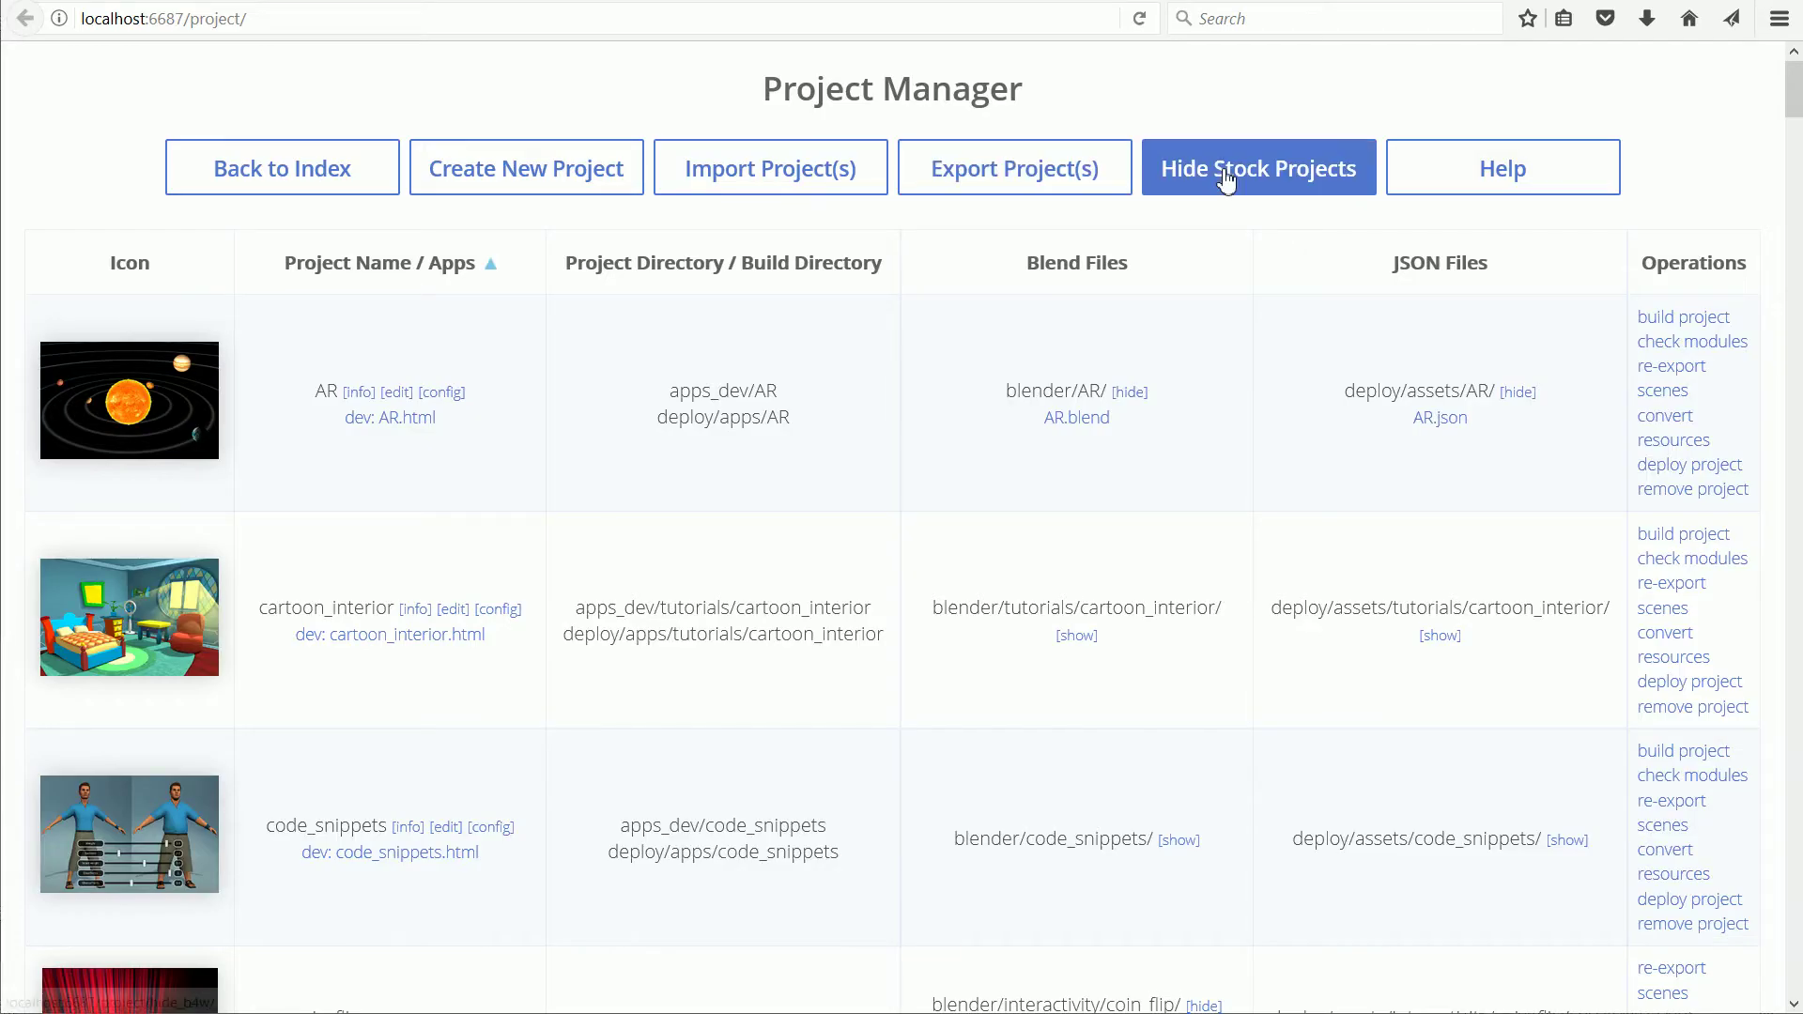
left_click(564, 189)
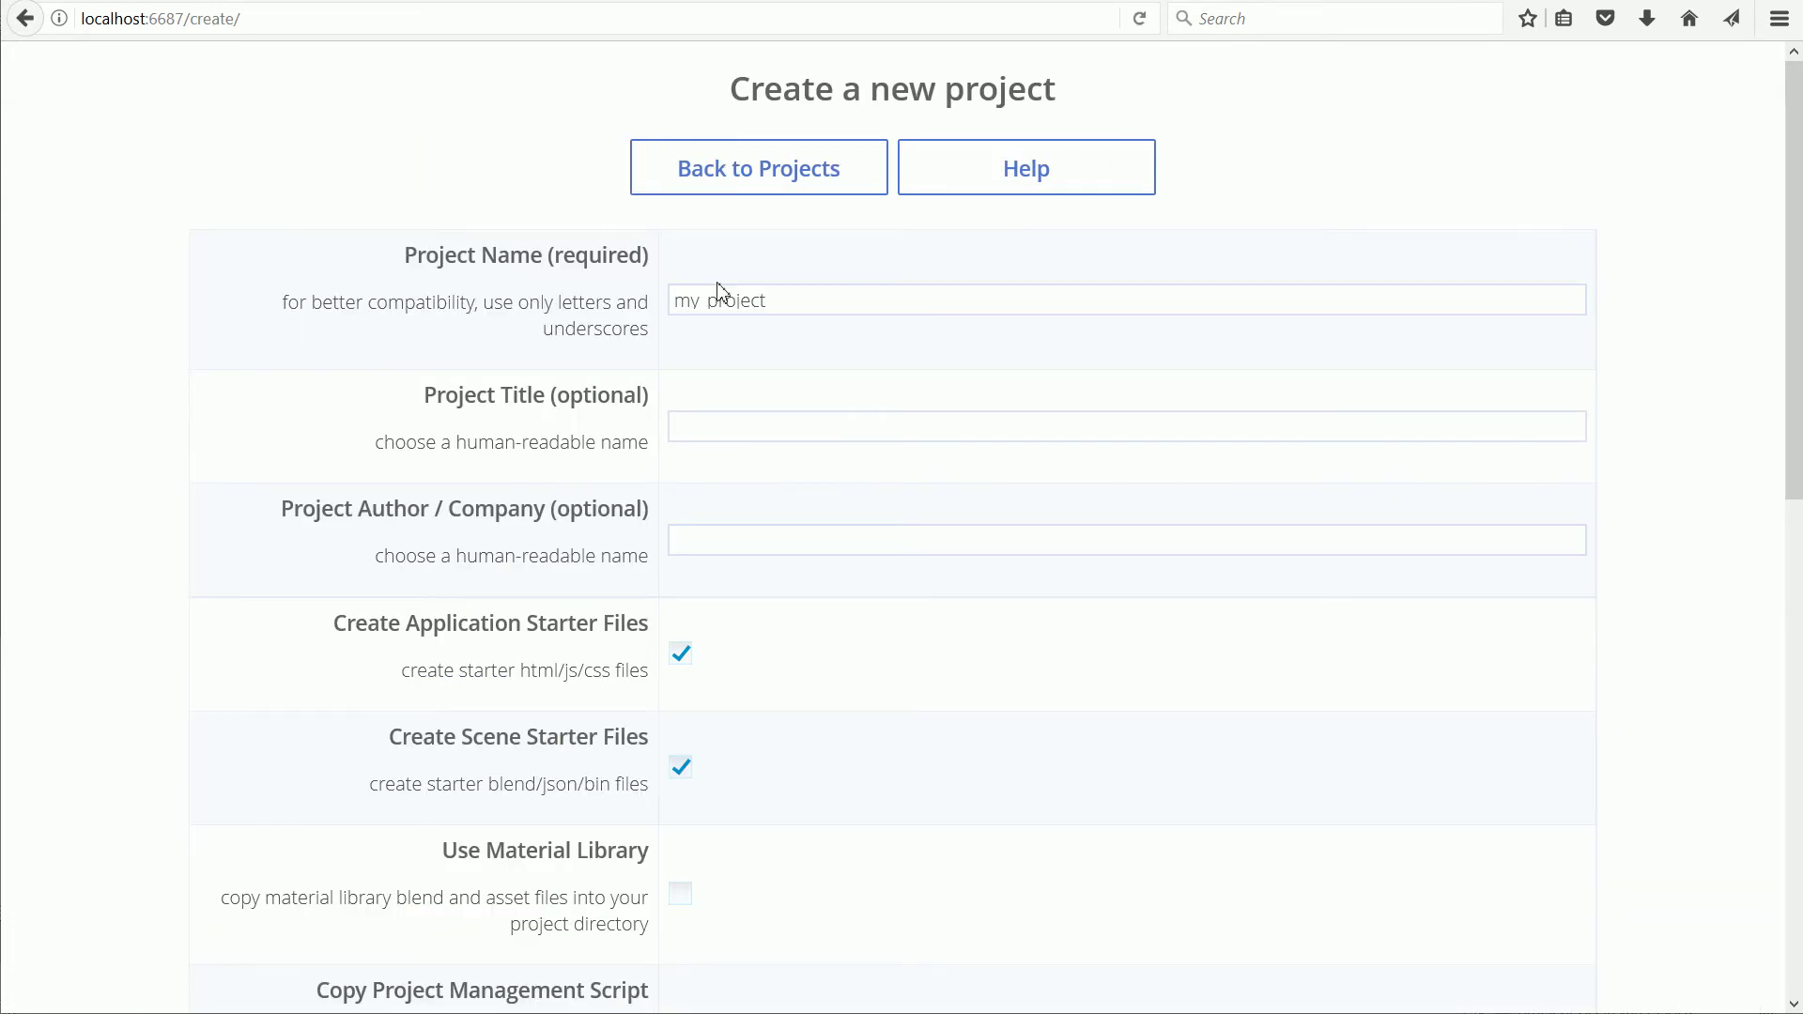
left_click(712, 300)
type("rome")
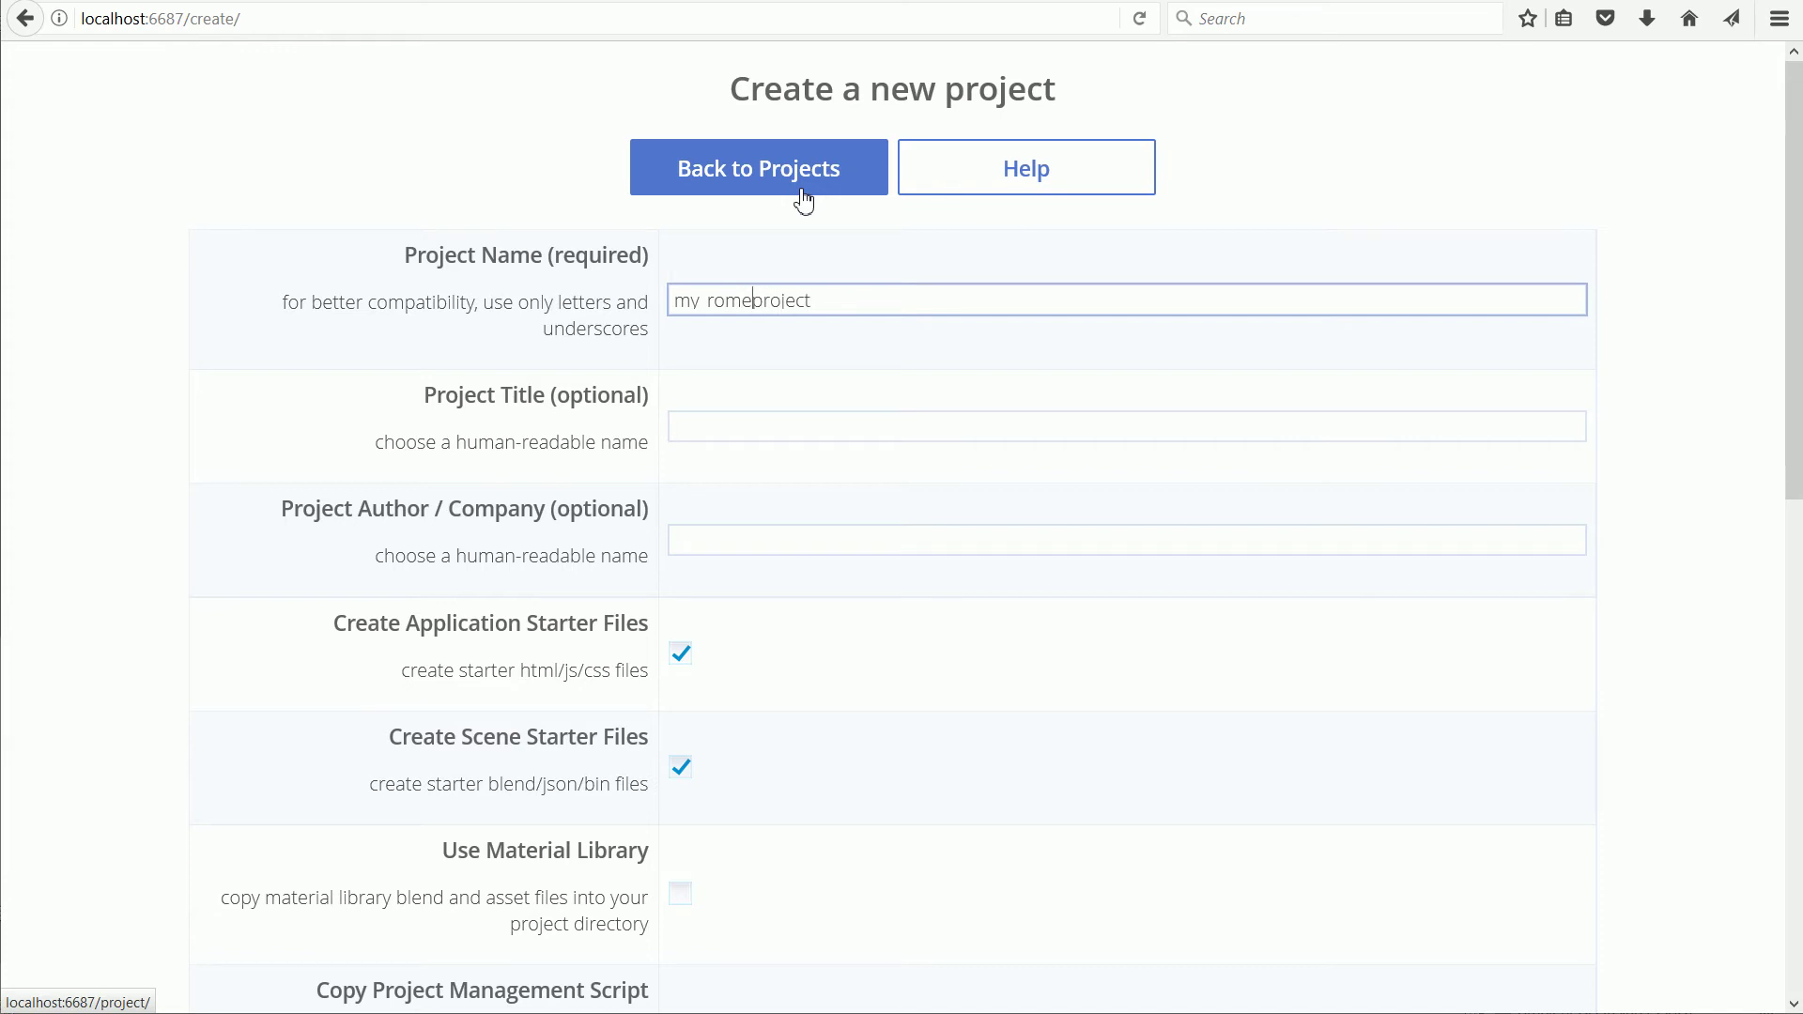
scroll(906, 395, "down", 10)
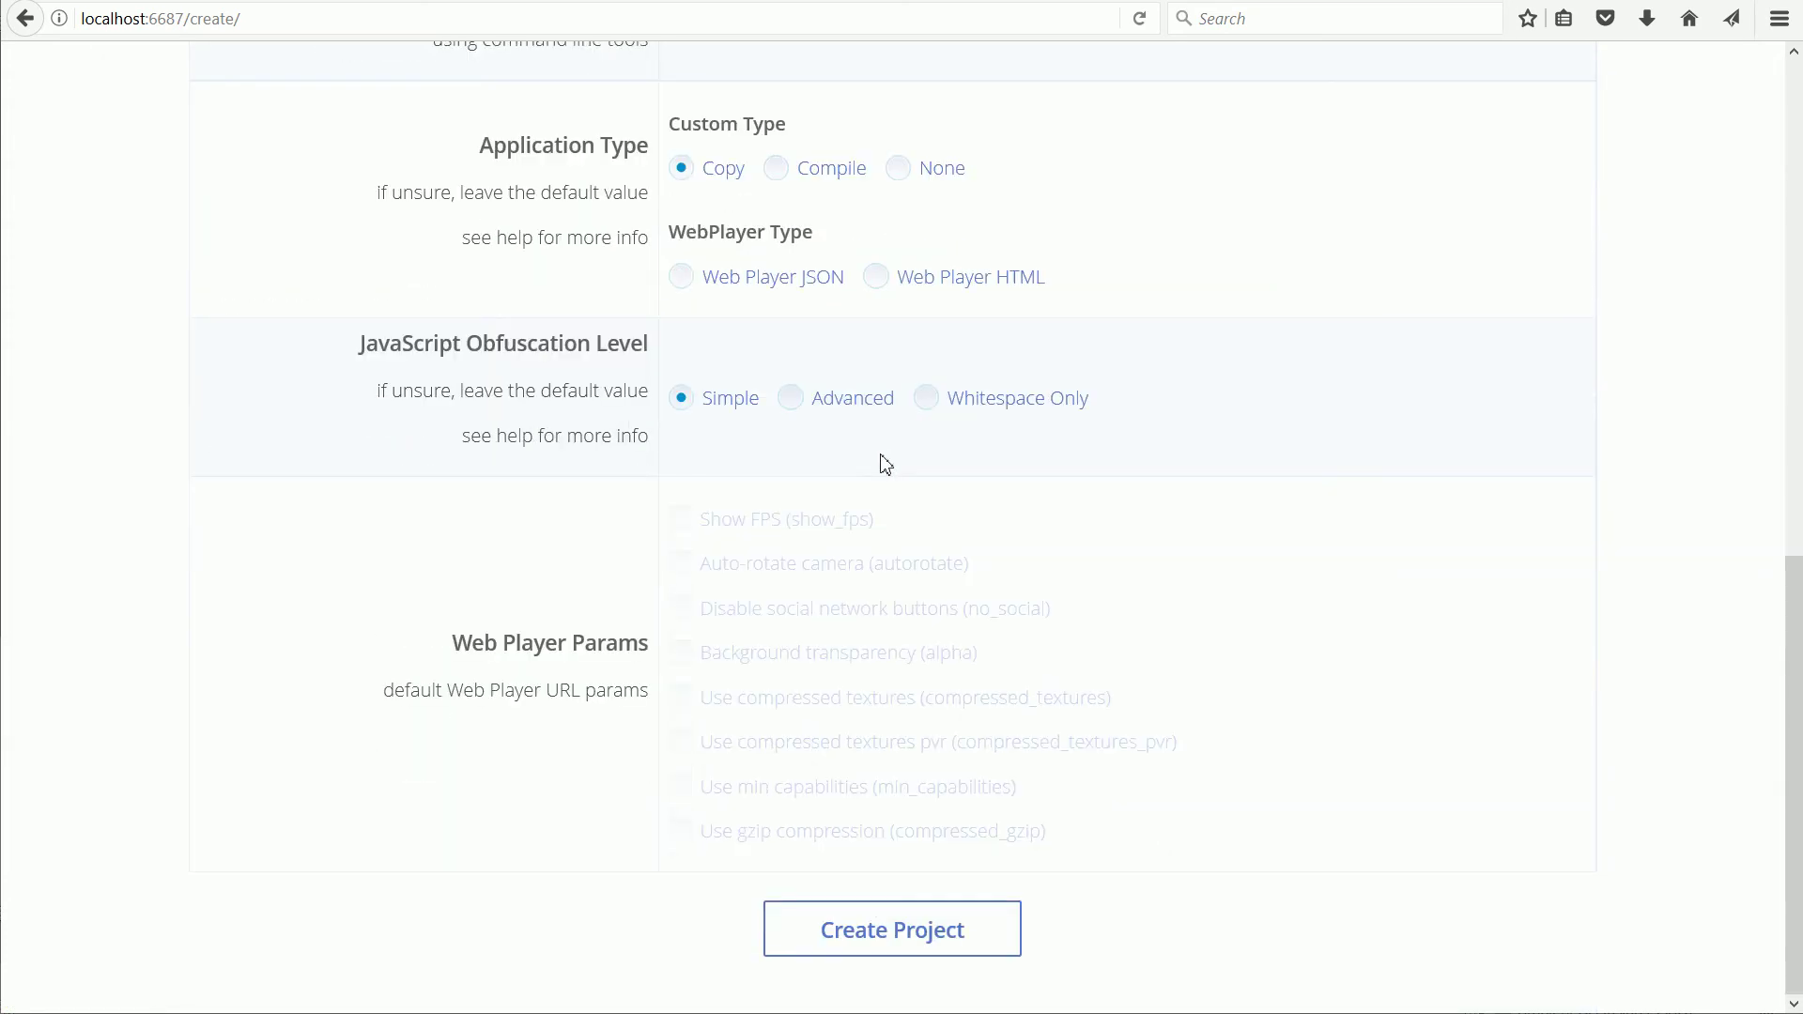
left_click(916, 948)
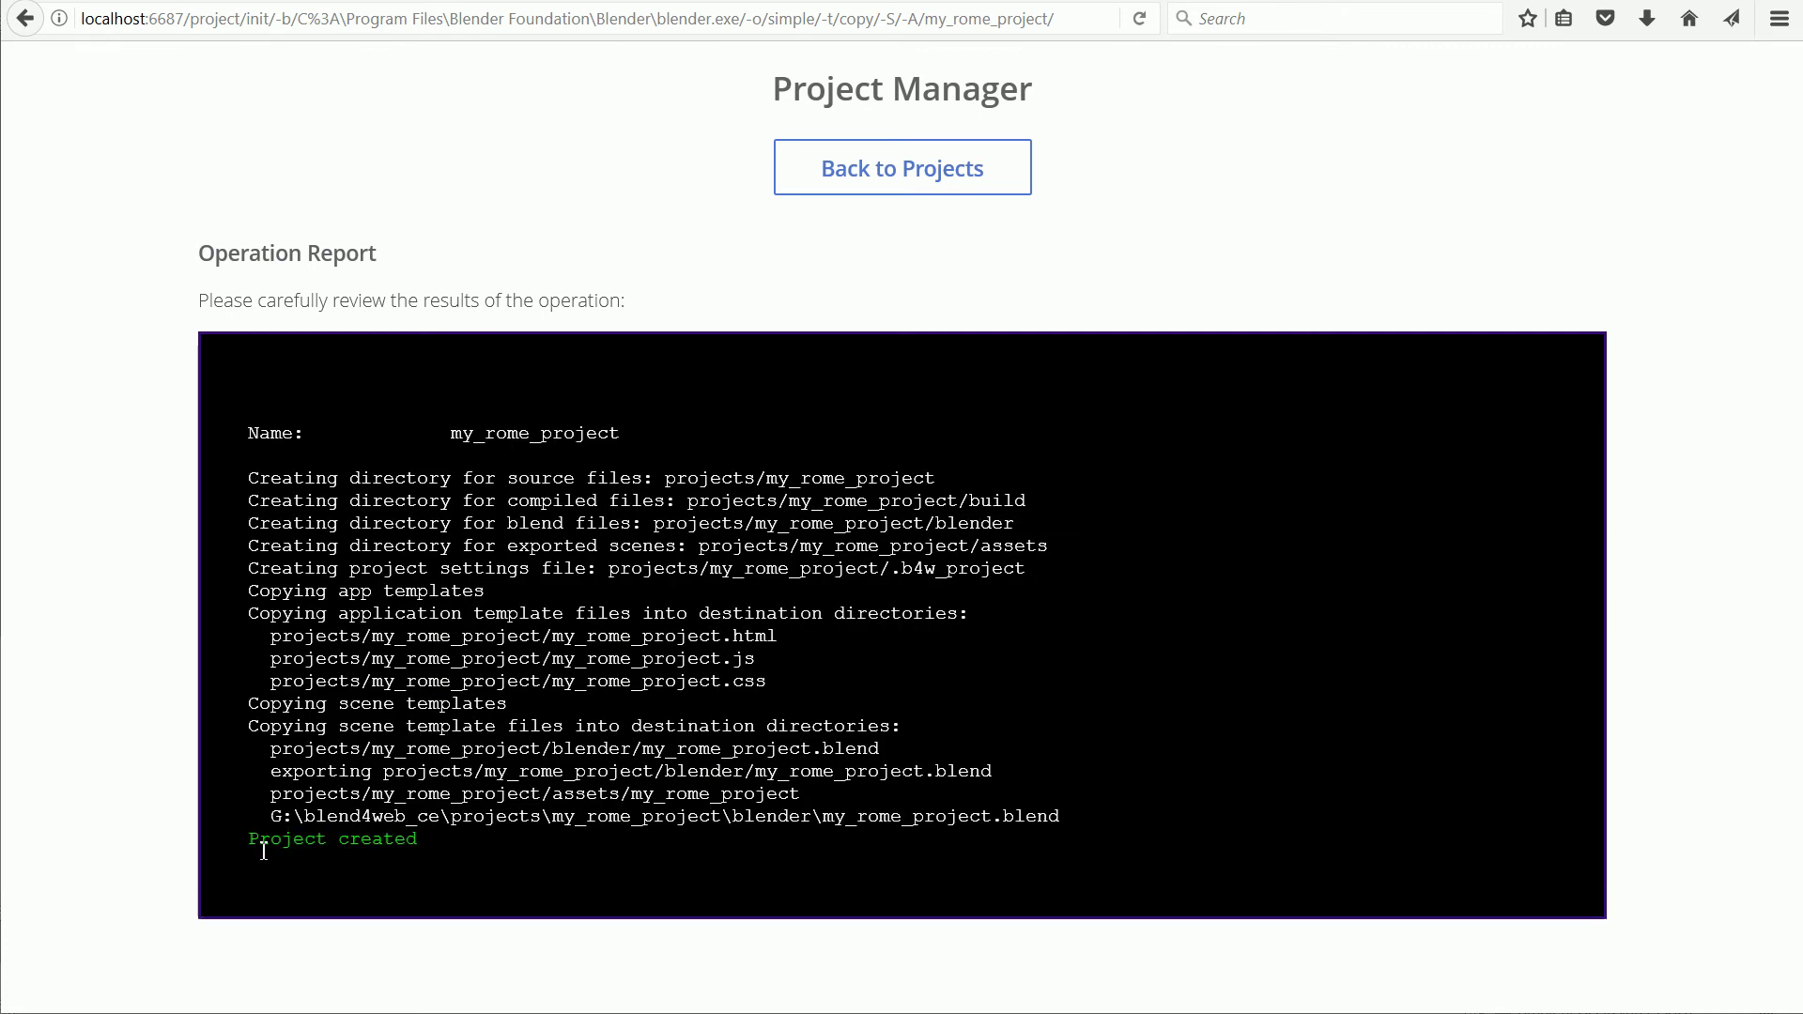
left_click(880, 174)
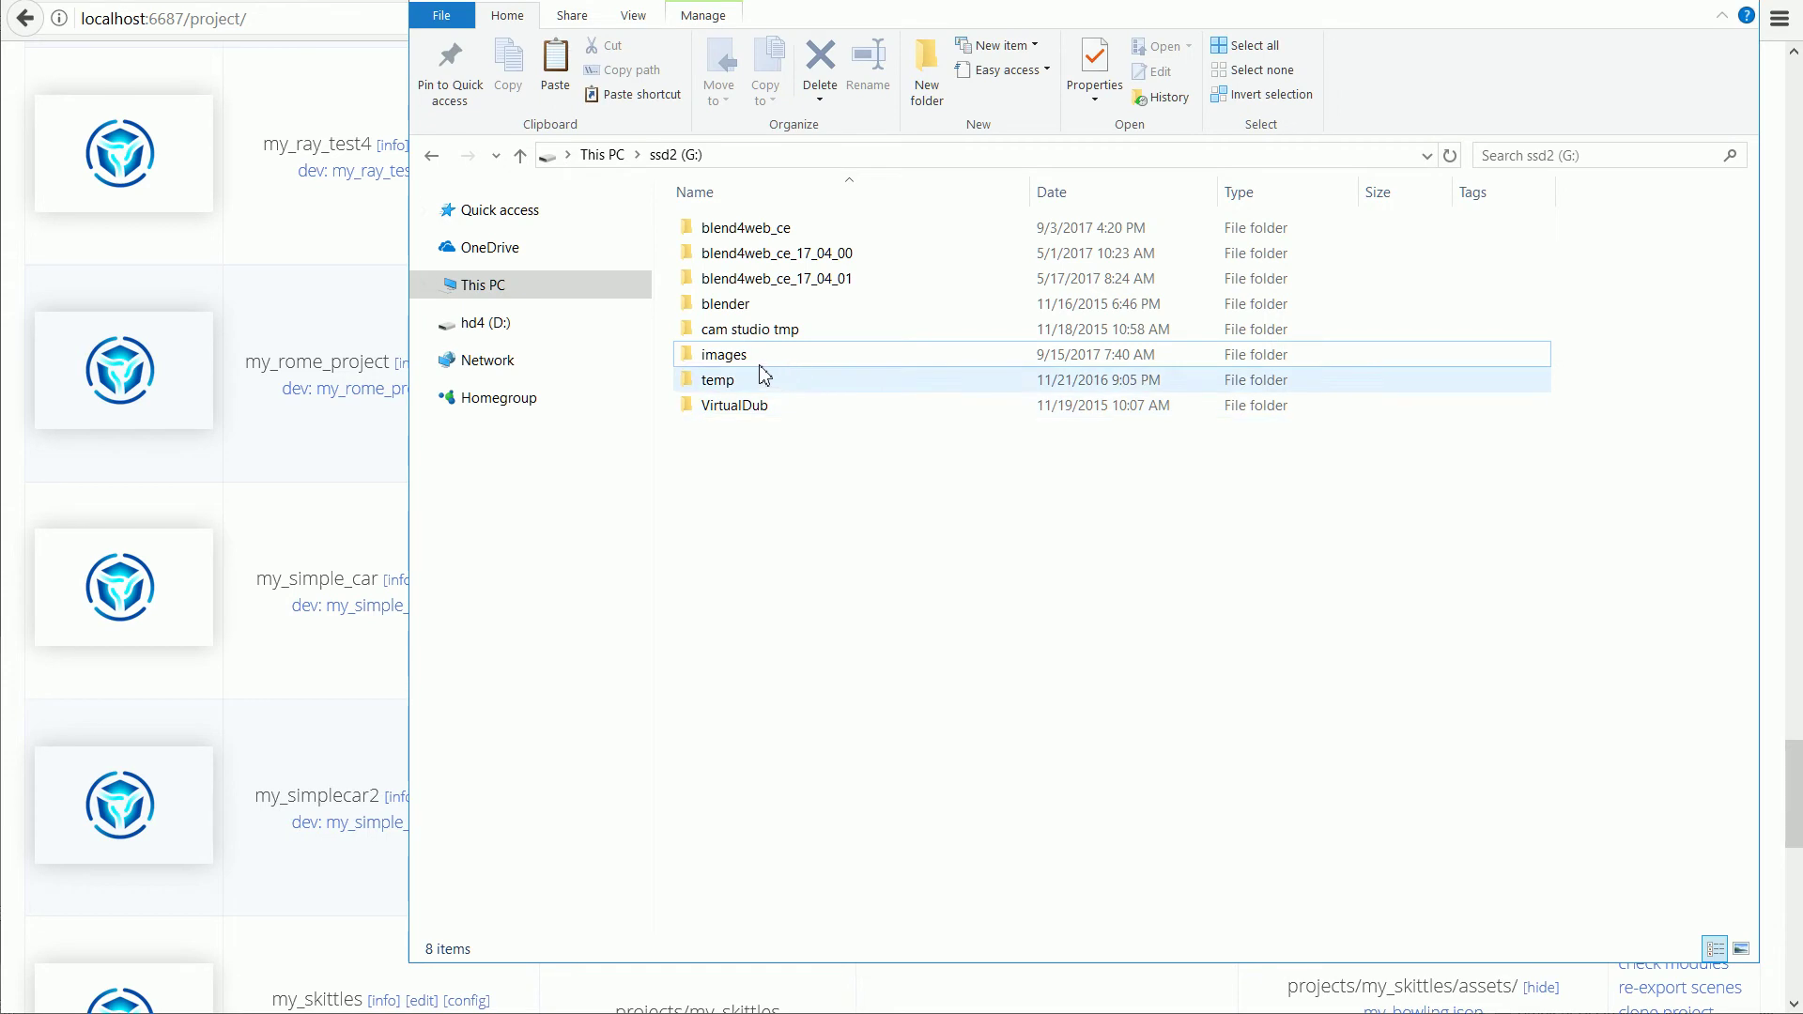
Copy rome1.jpg and rome2.jpg from the G:\images folder.
left_click(735, 362)
double_click(735, 362)
left_click_drag(950, 318, 741, 235)
right_click(742, 236)
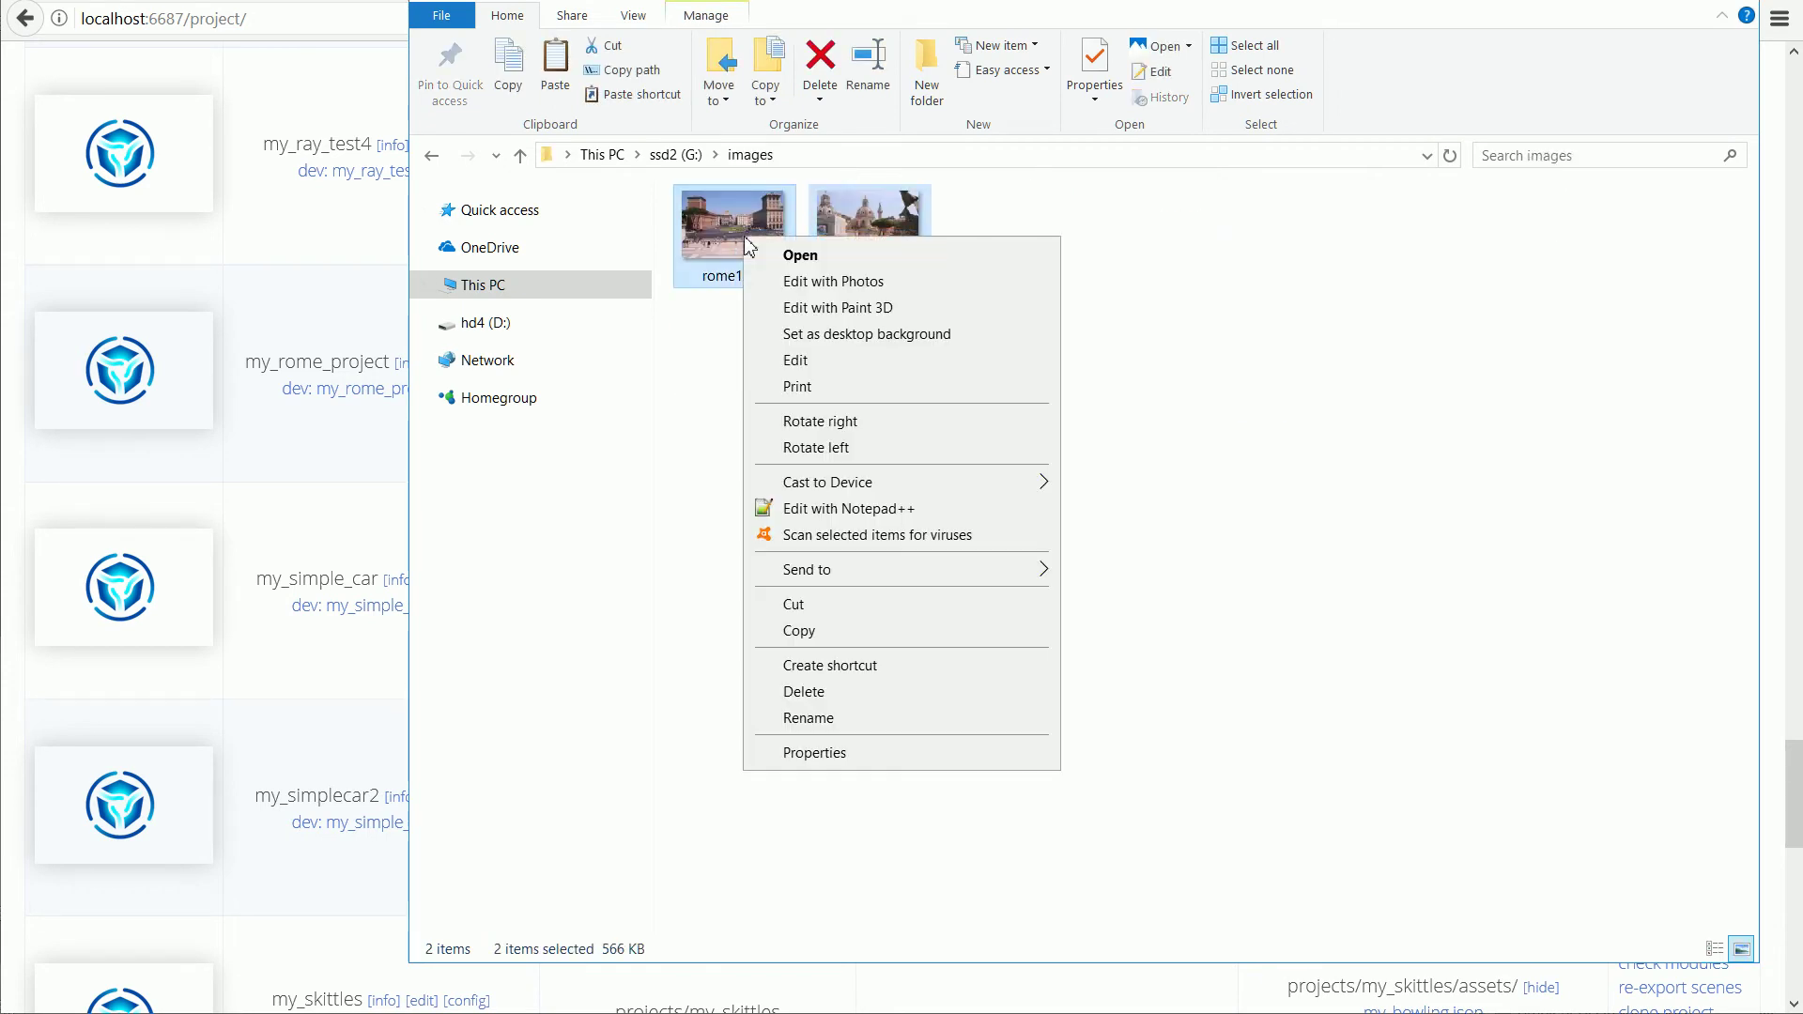
left_click(801, 631)
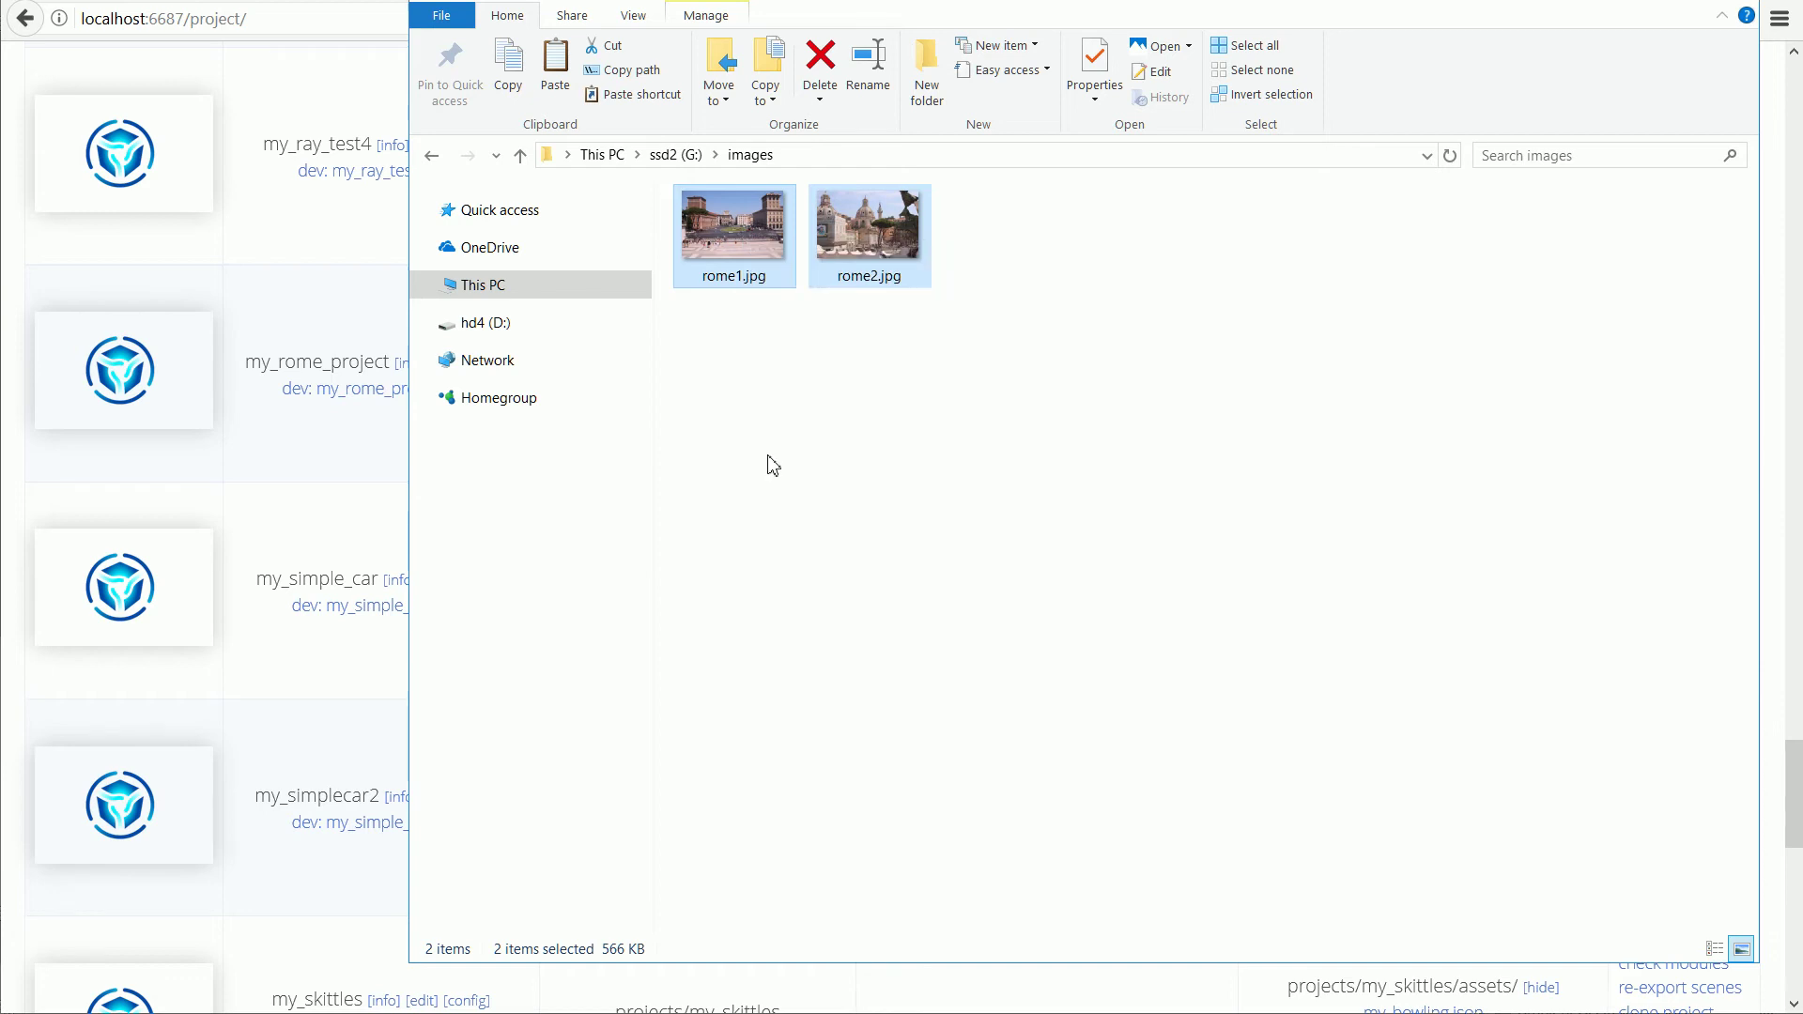
Paste both photos into blend4web_ce\projects\my_rome_project\assets.
left_click(671, 156)
double_click(716, 228)
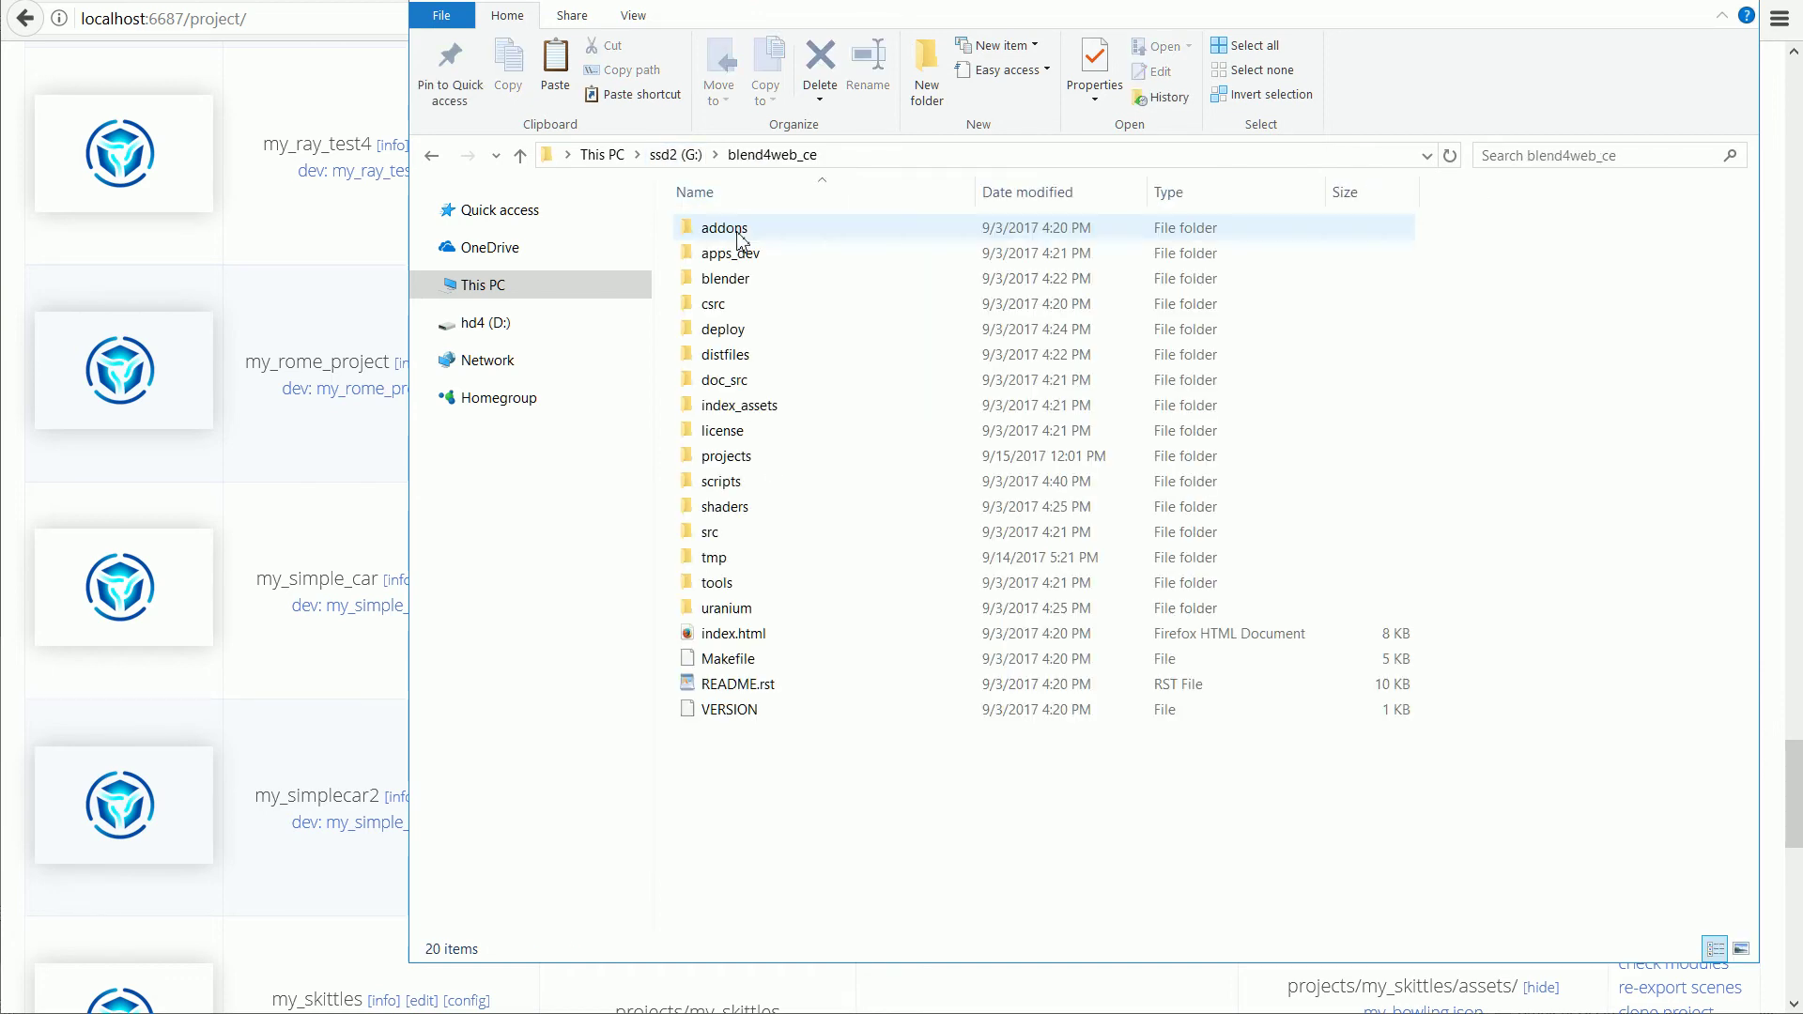
double_click(734, 458)
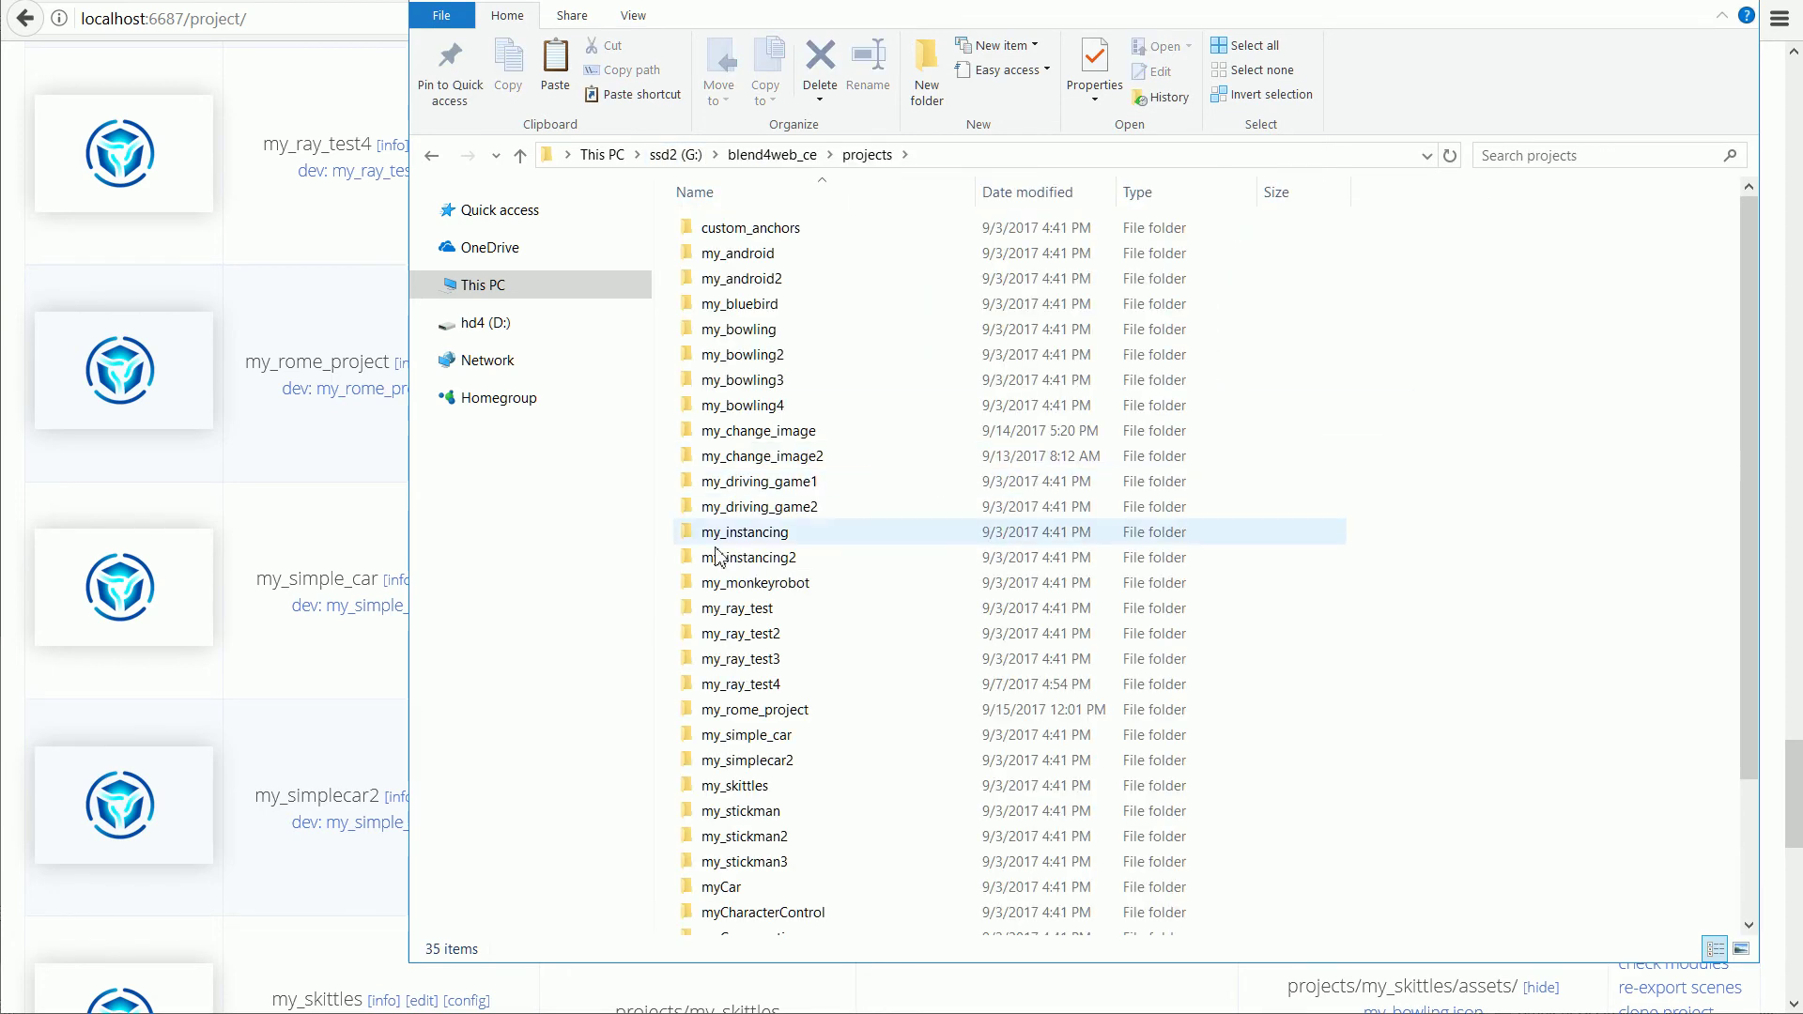
double_click(717, 709)
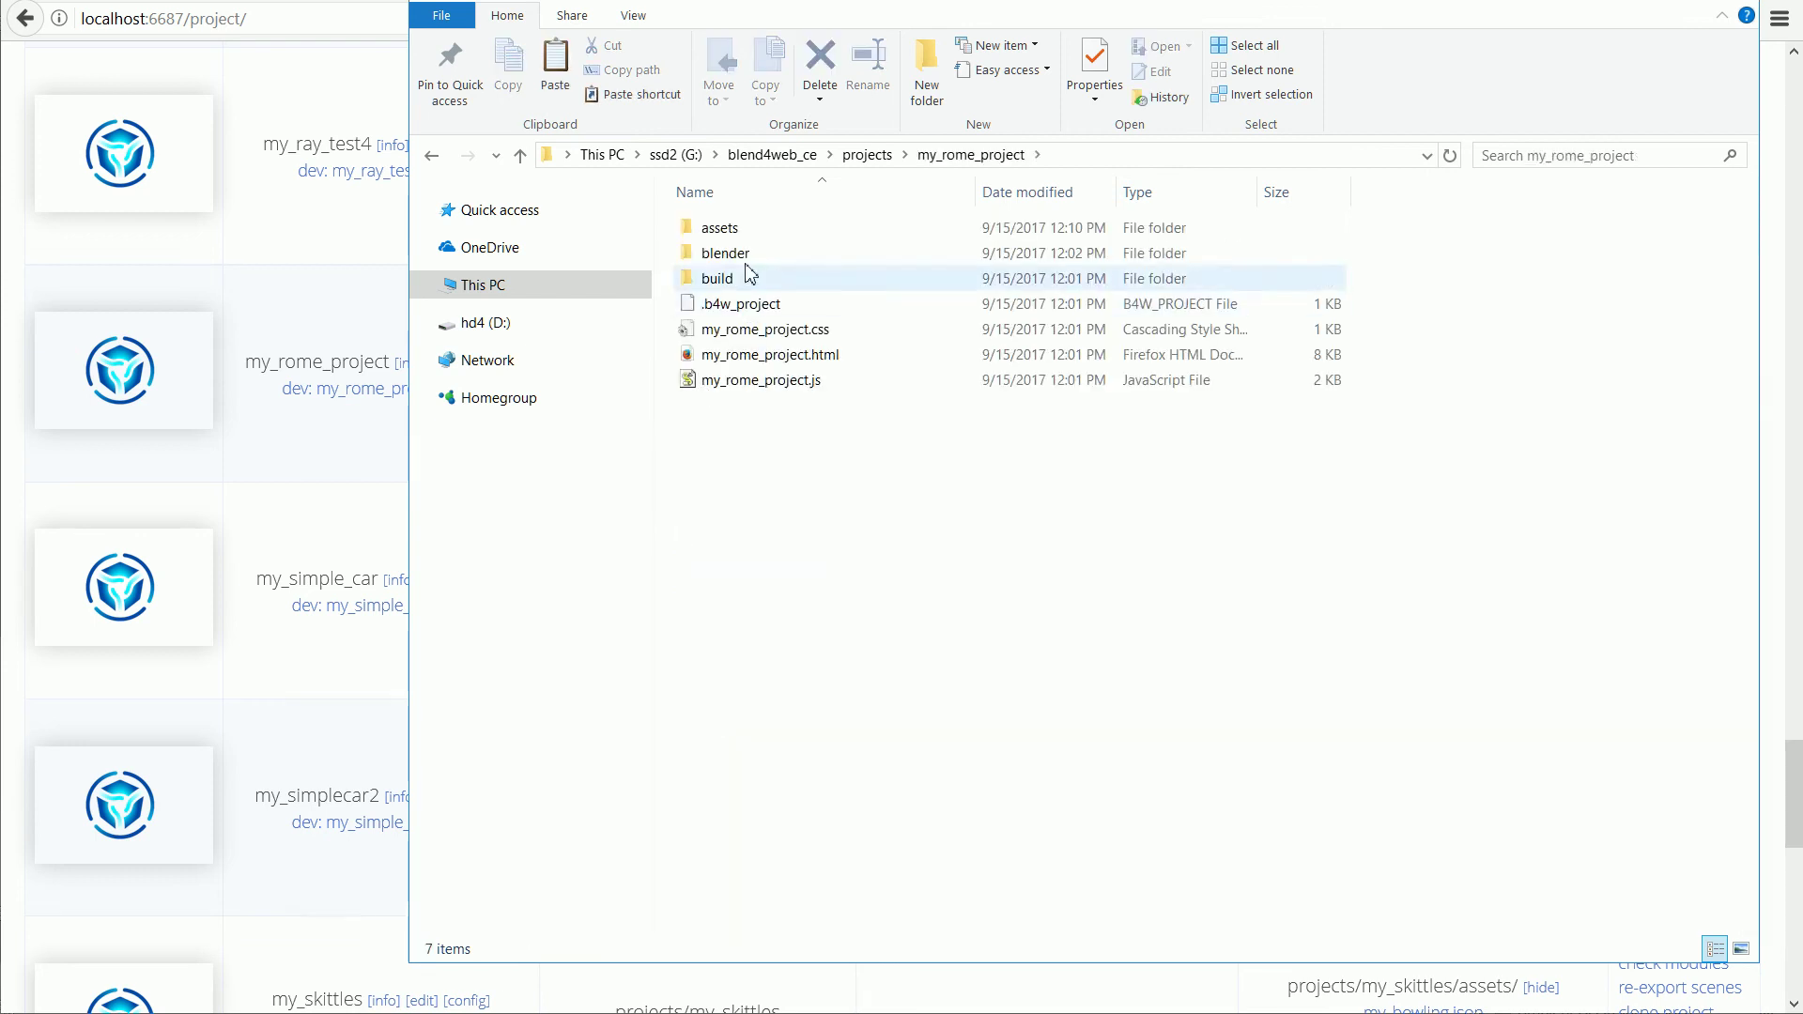
double_click(723, 231)
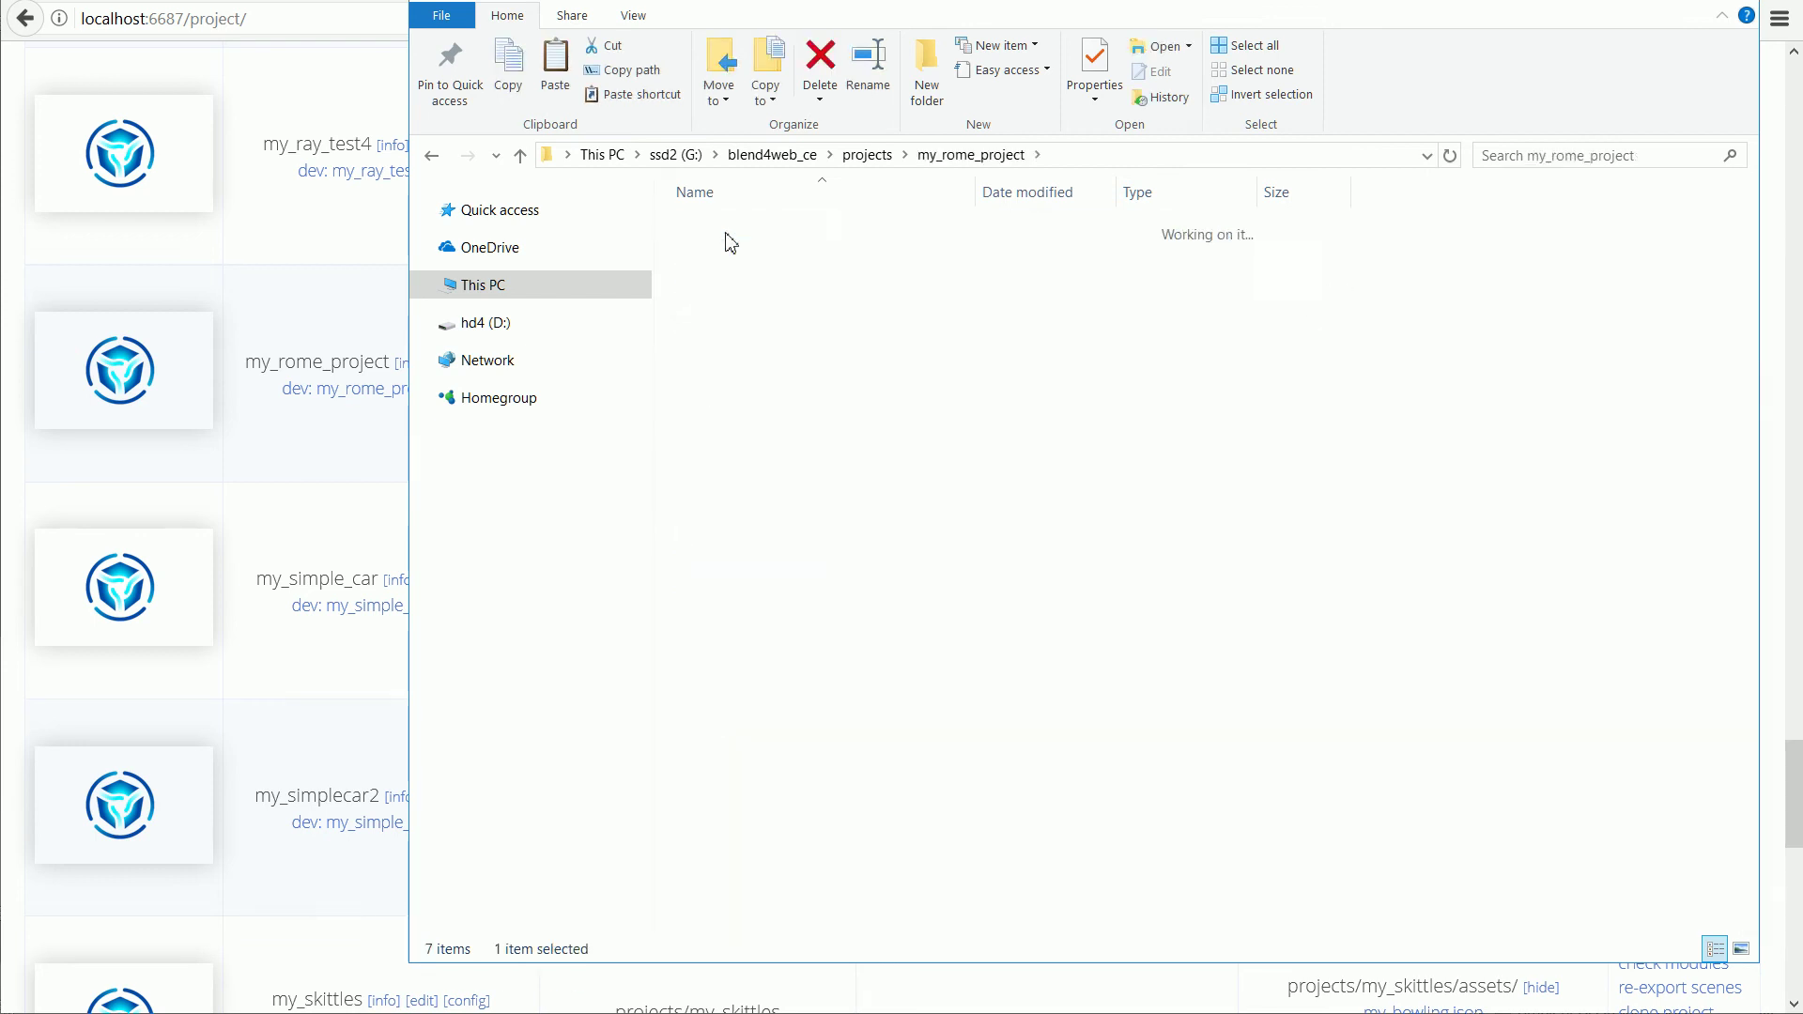
right_click(812, 368)
left_click(877, 532)
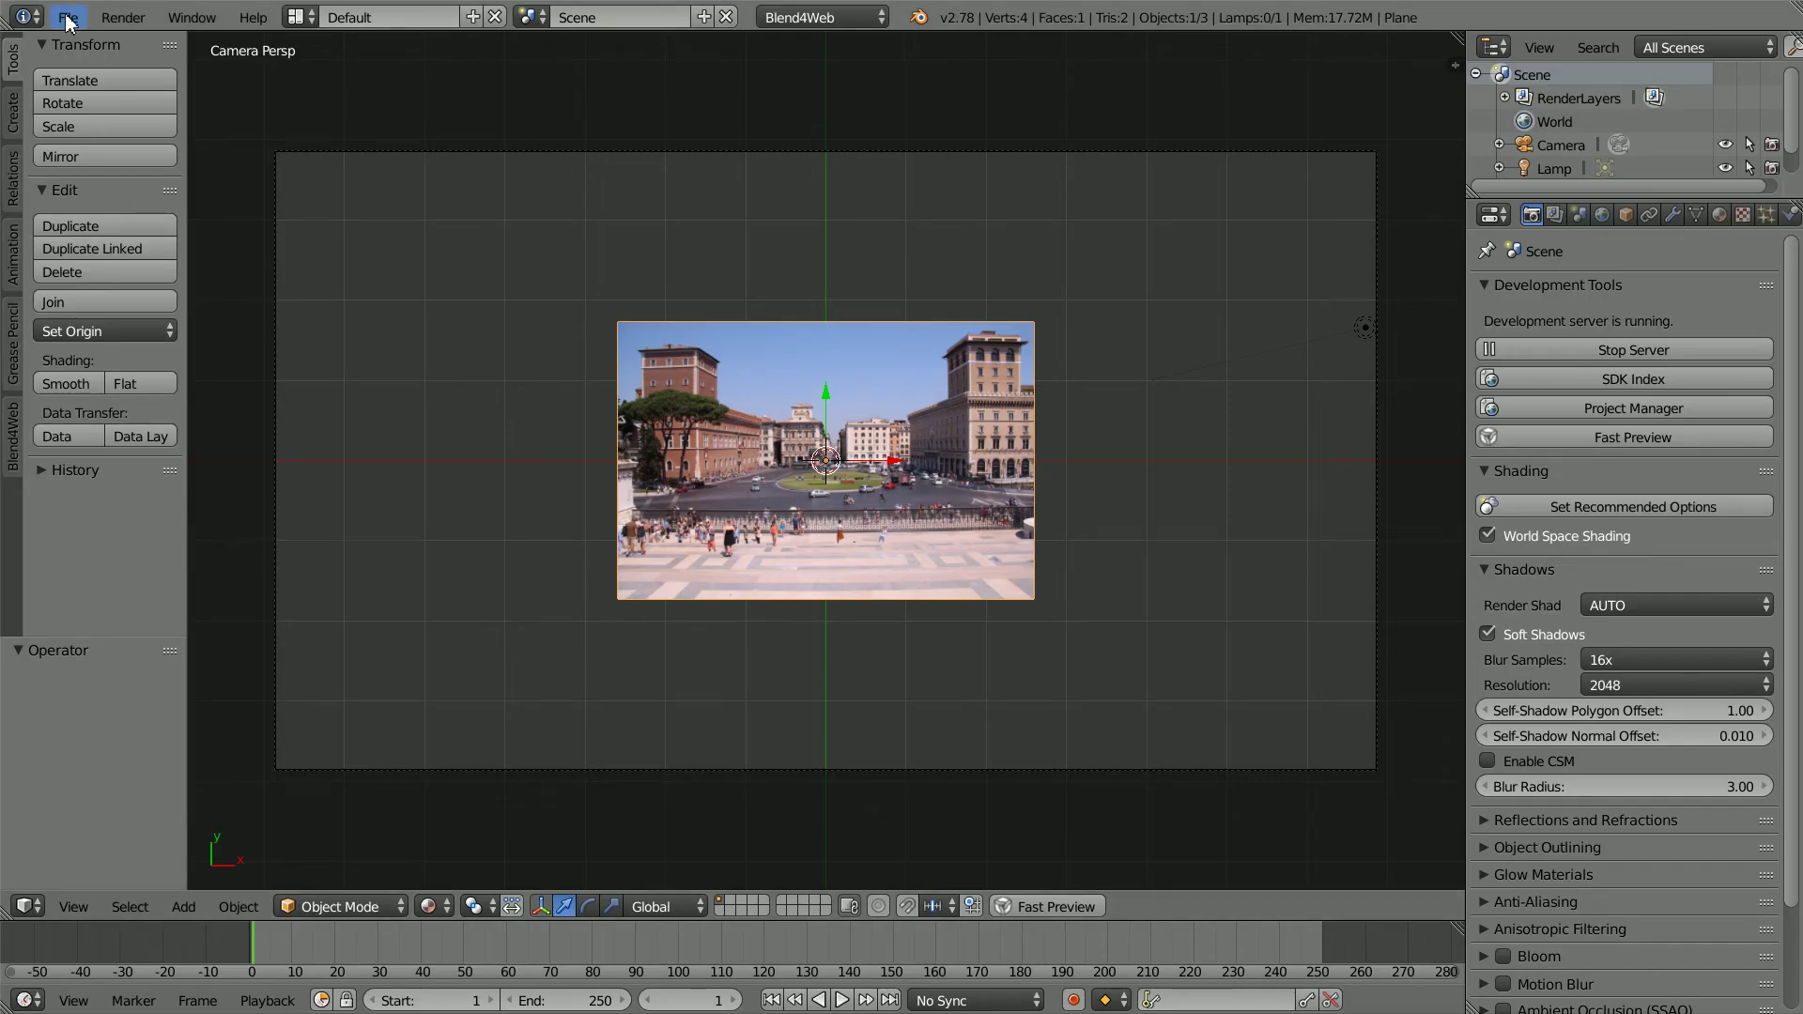
Save the scene over my_rome_project.blend in blend4web_ce\projects\my_rome_project\blender.
left_click(67, 19)
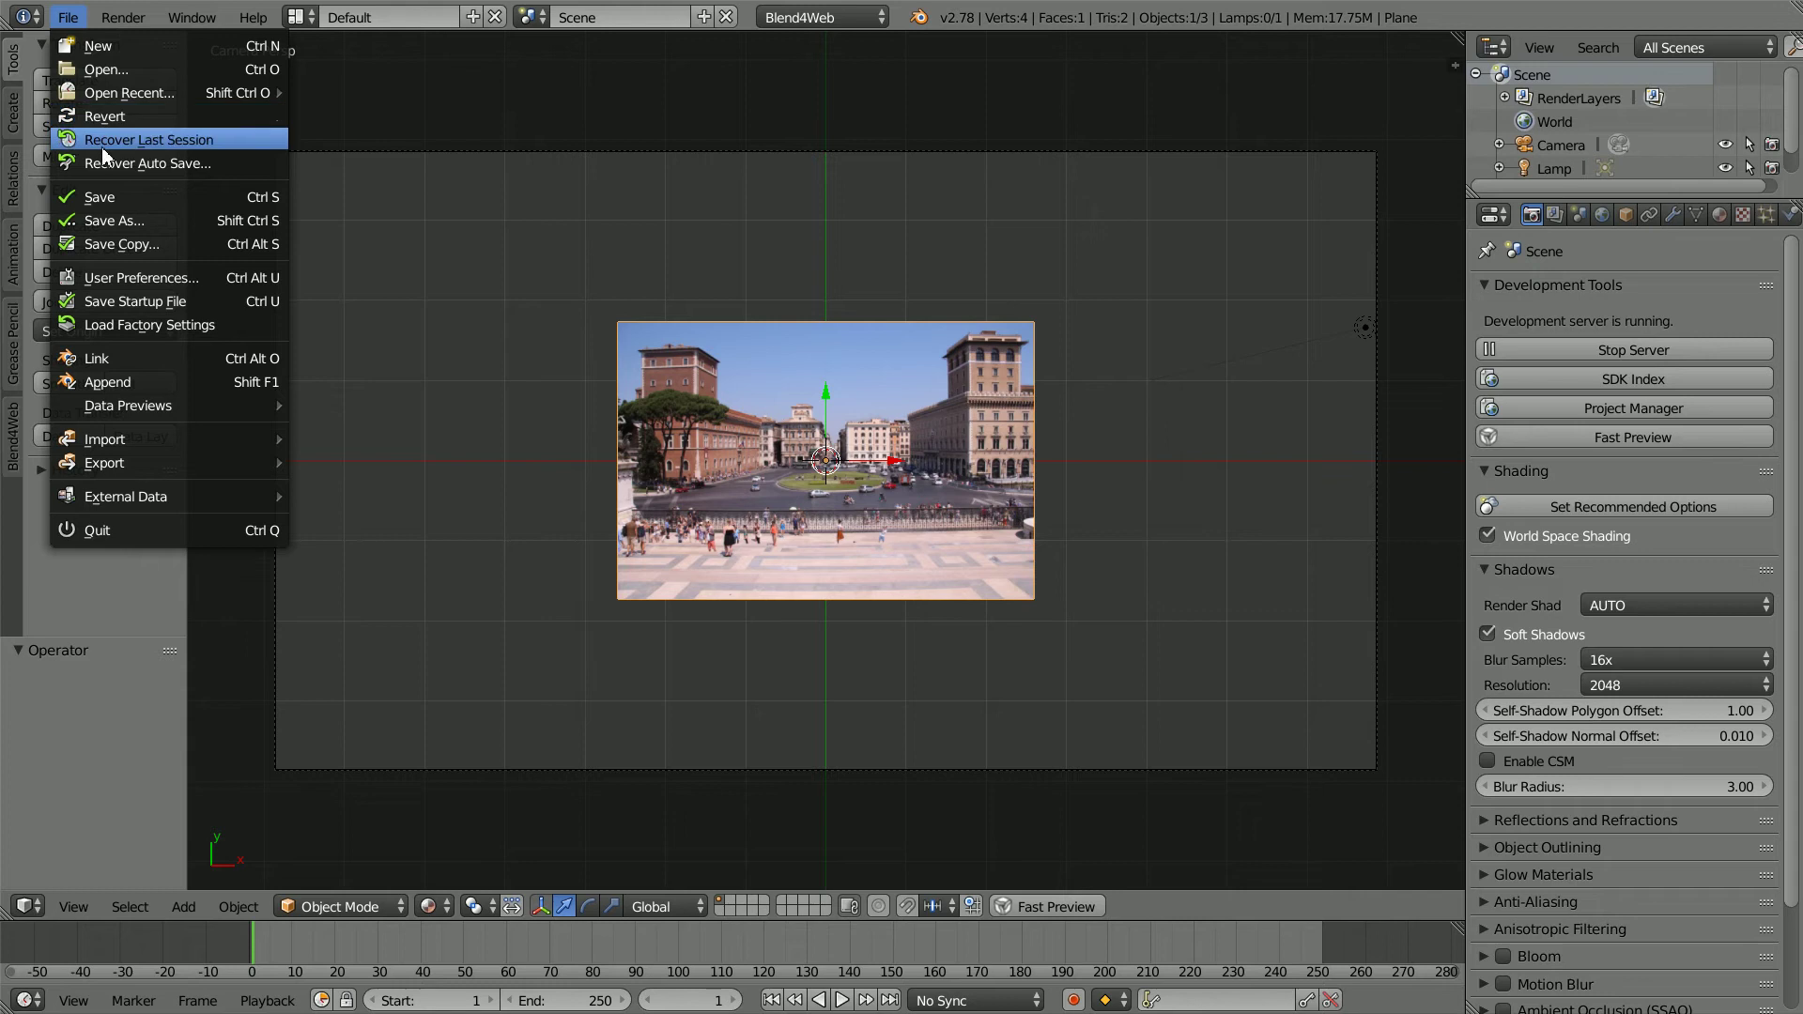
left_click(167, 221)
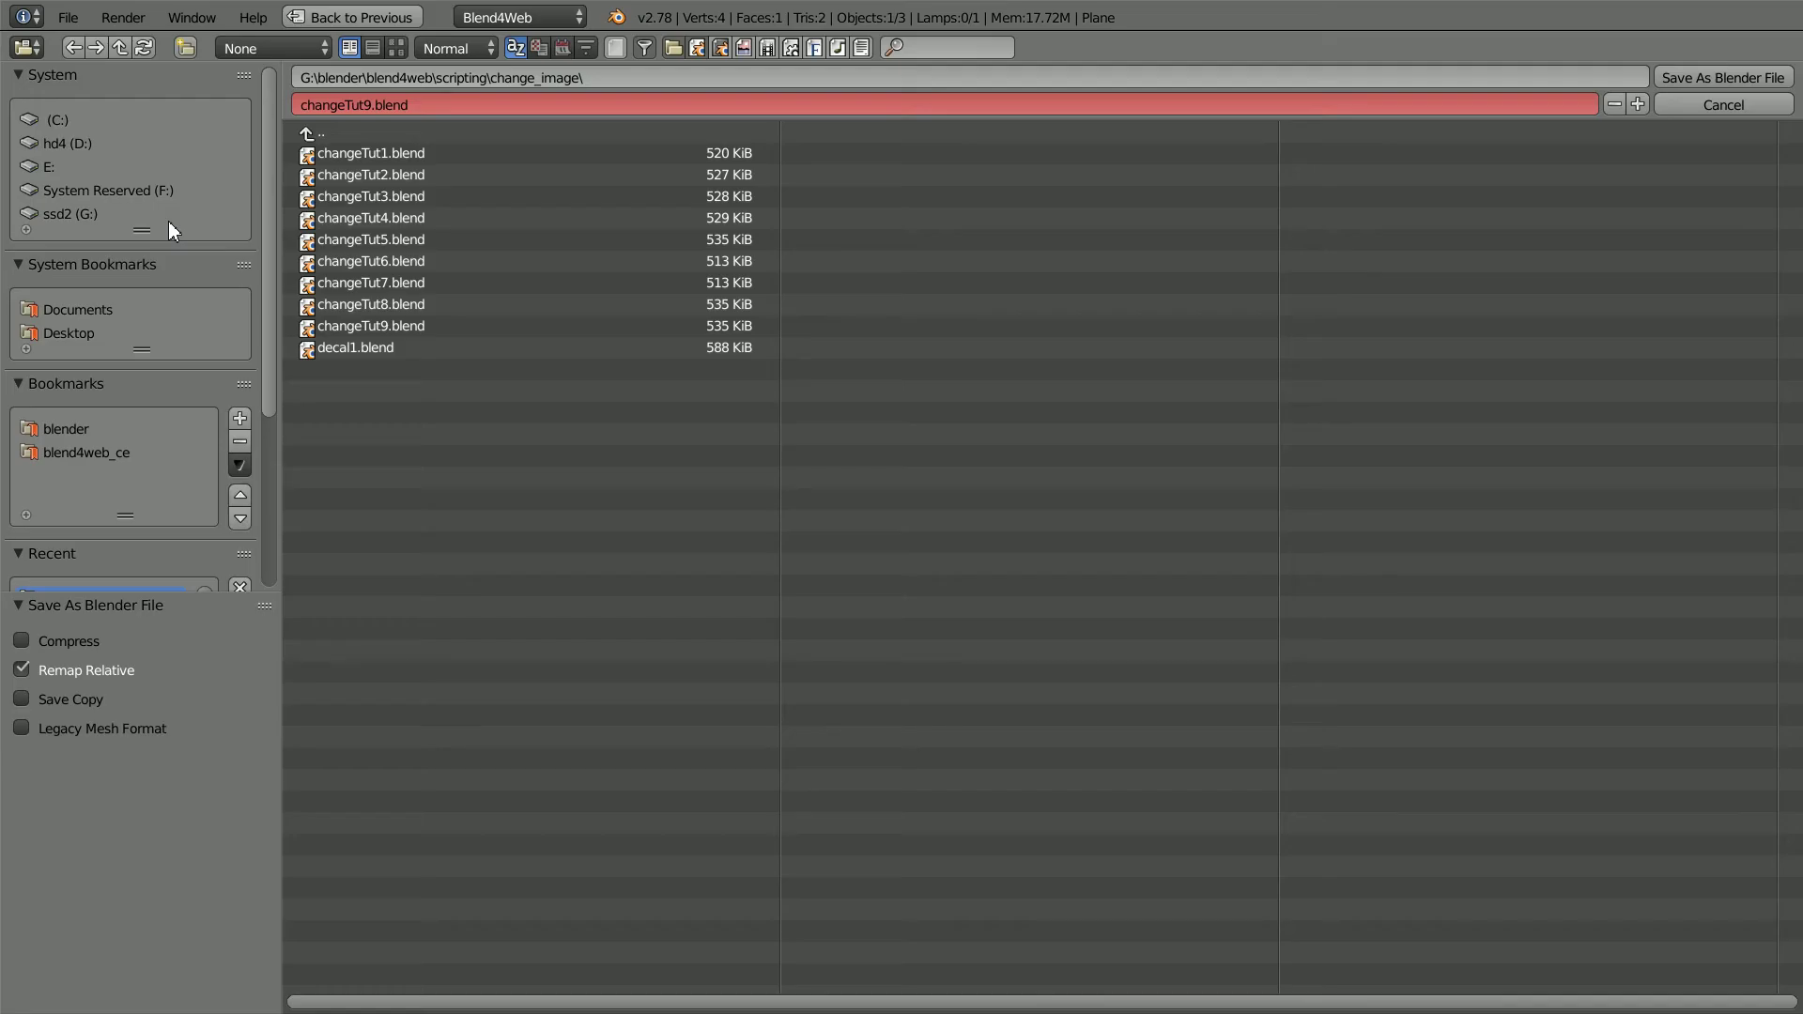
left_click(59, 452)
left_click(328, 349)
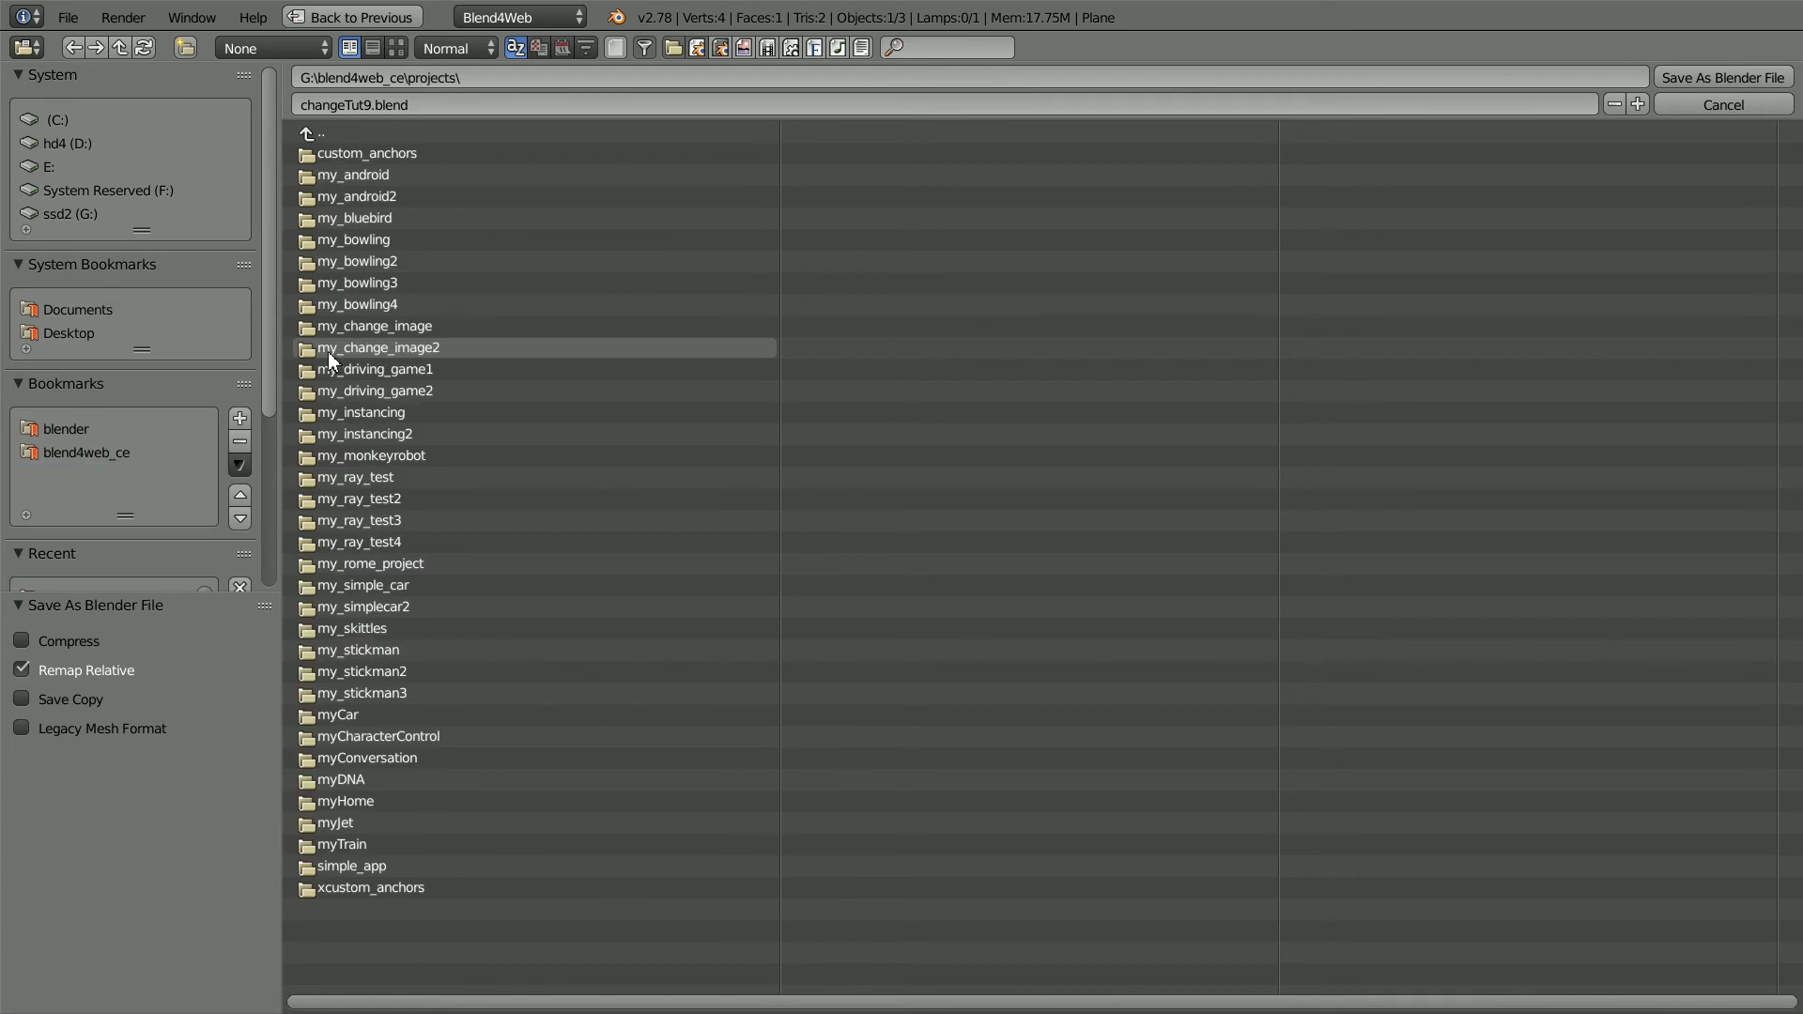
left_click(361, 562)
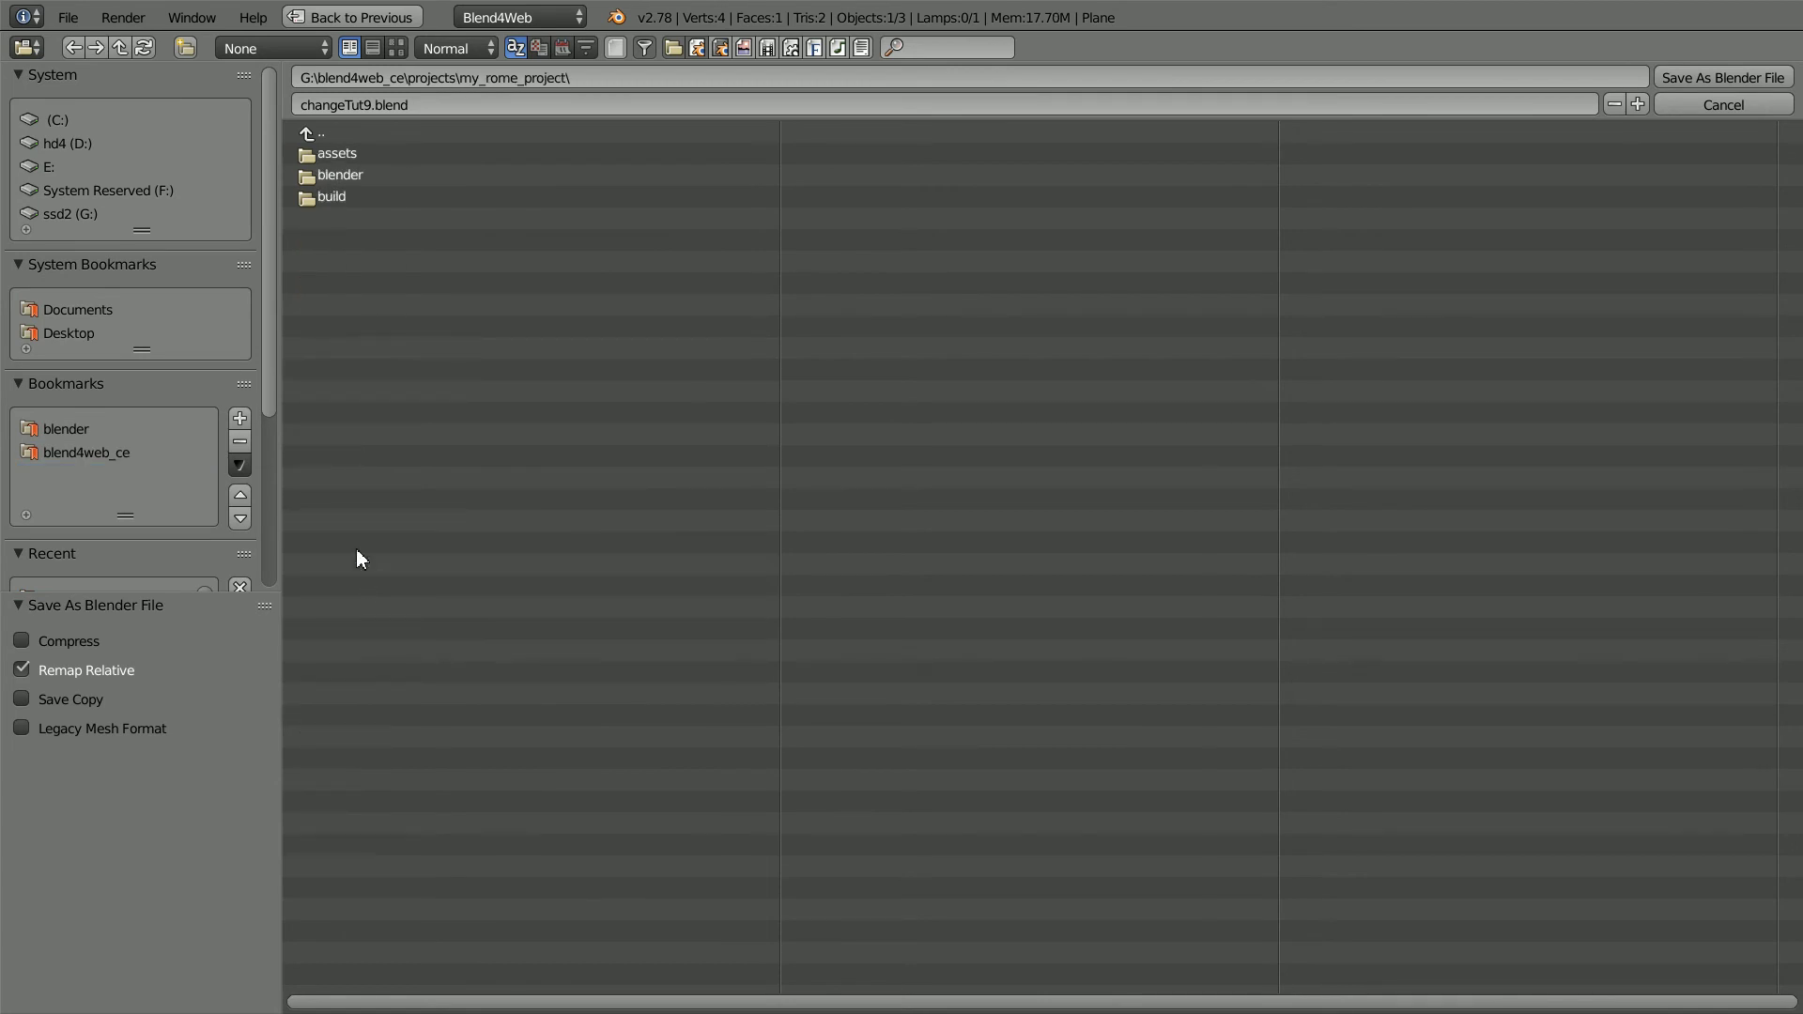
left_click(345, 173)
left_click(394, 156)
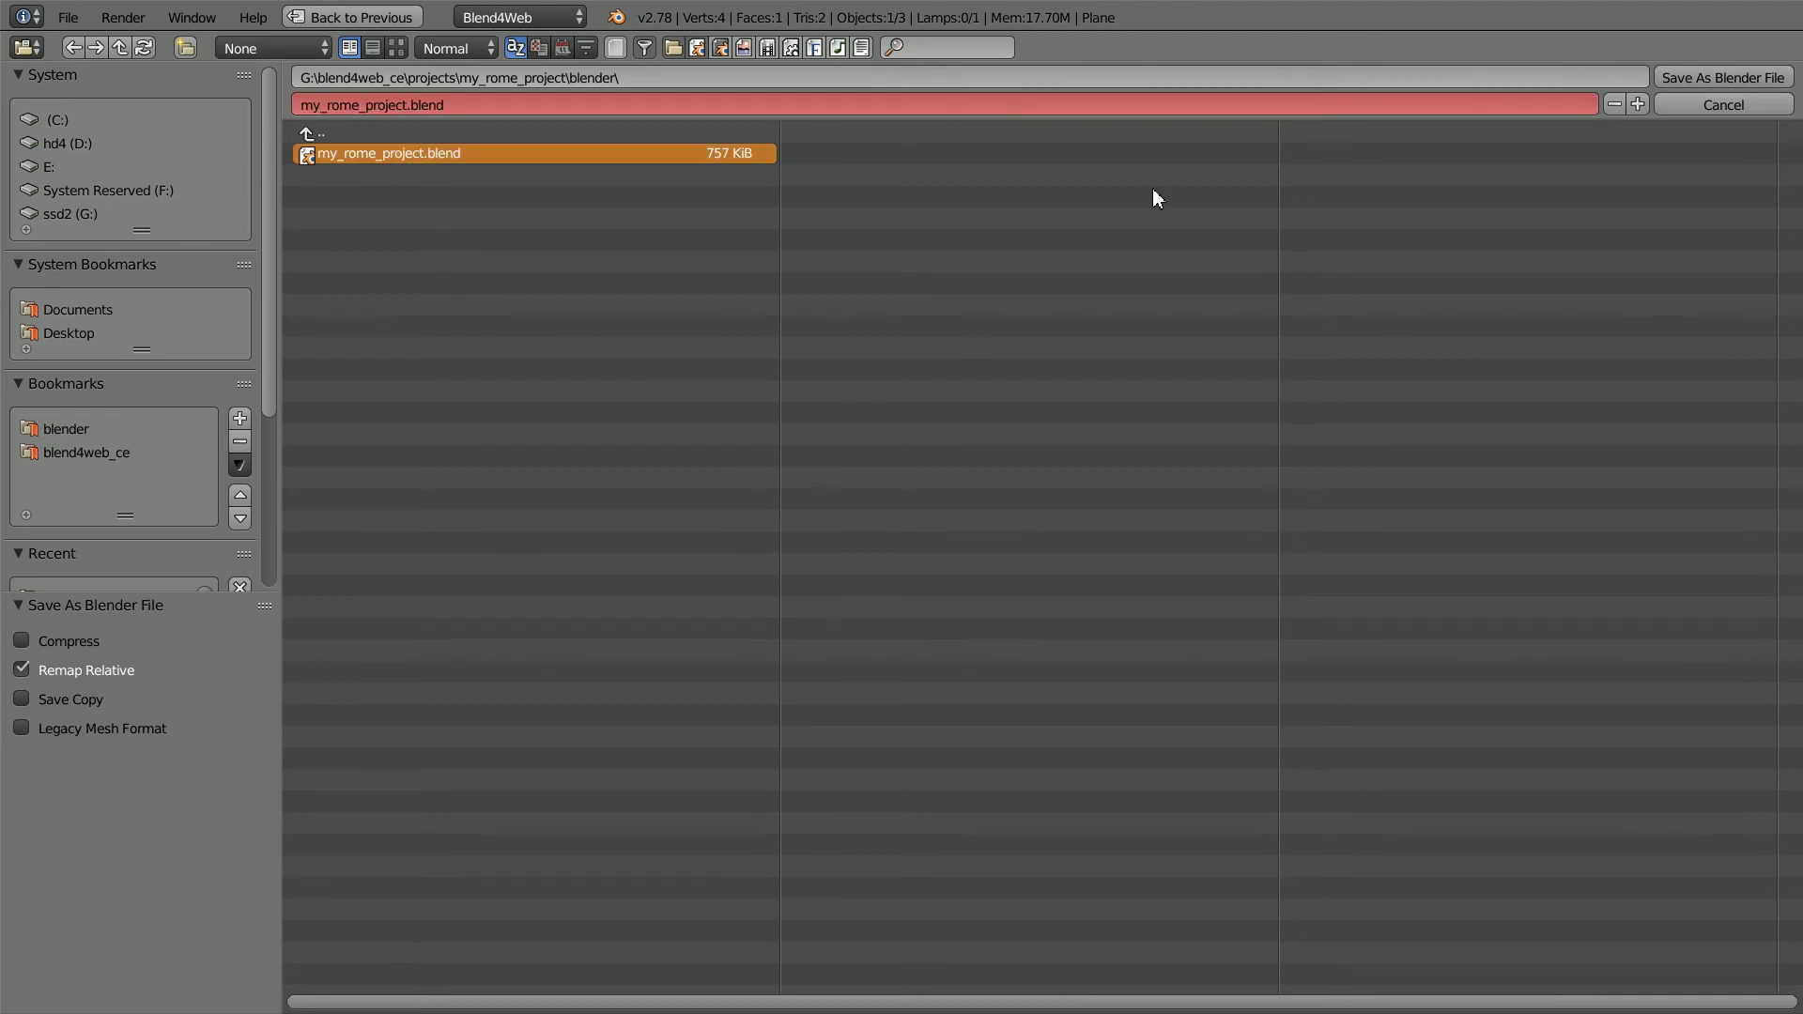
left_click(1698, 72)
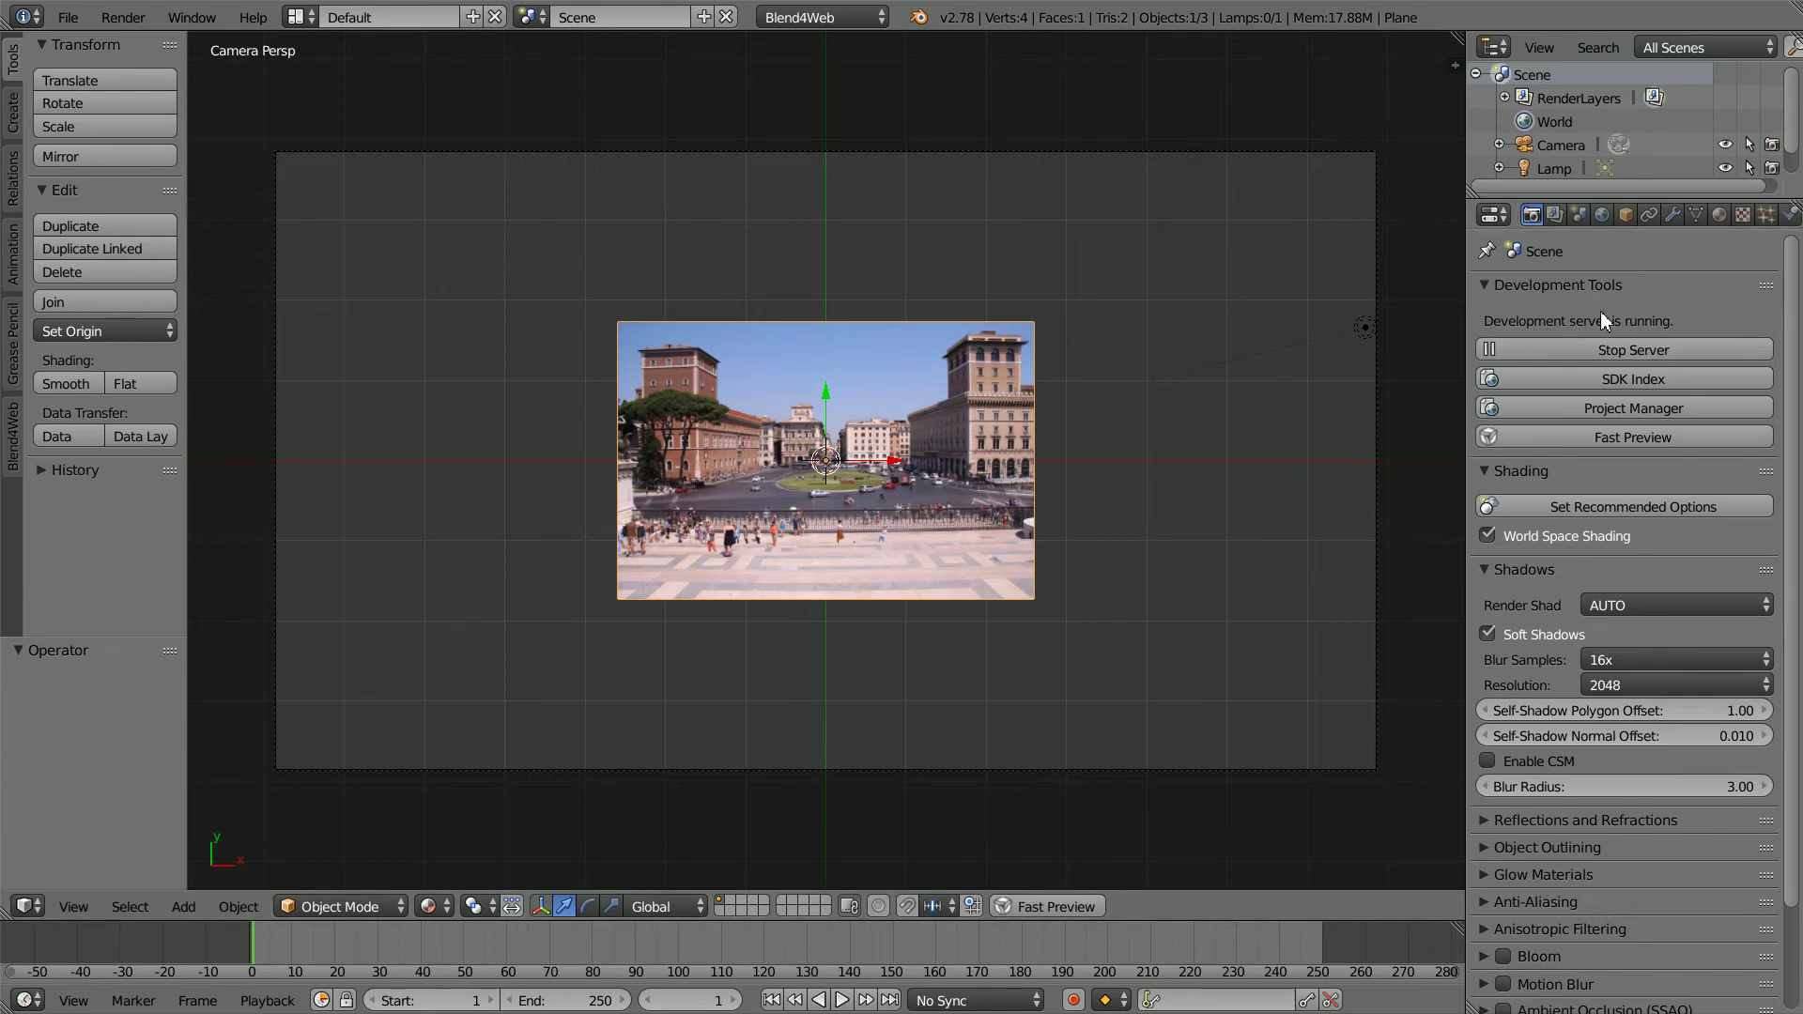
Relink the plane's texture image to rome1.jpg in my_rome_project\assets.
left_click(1740, 218)
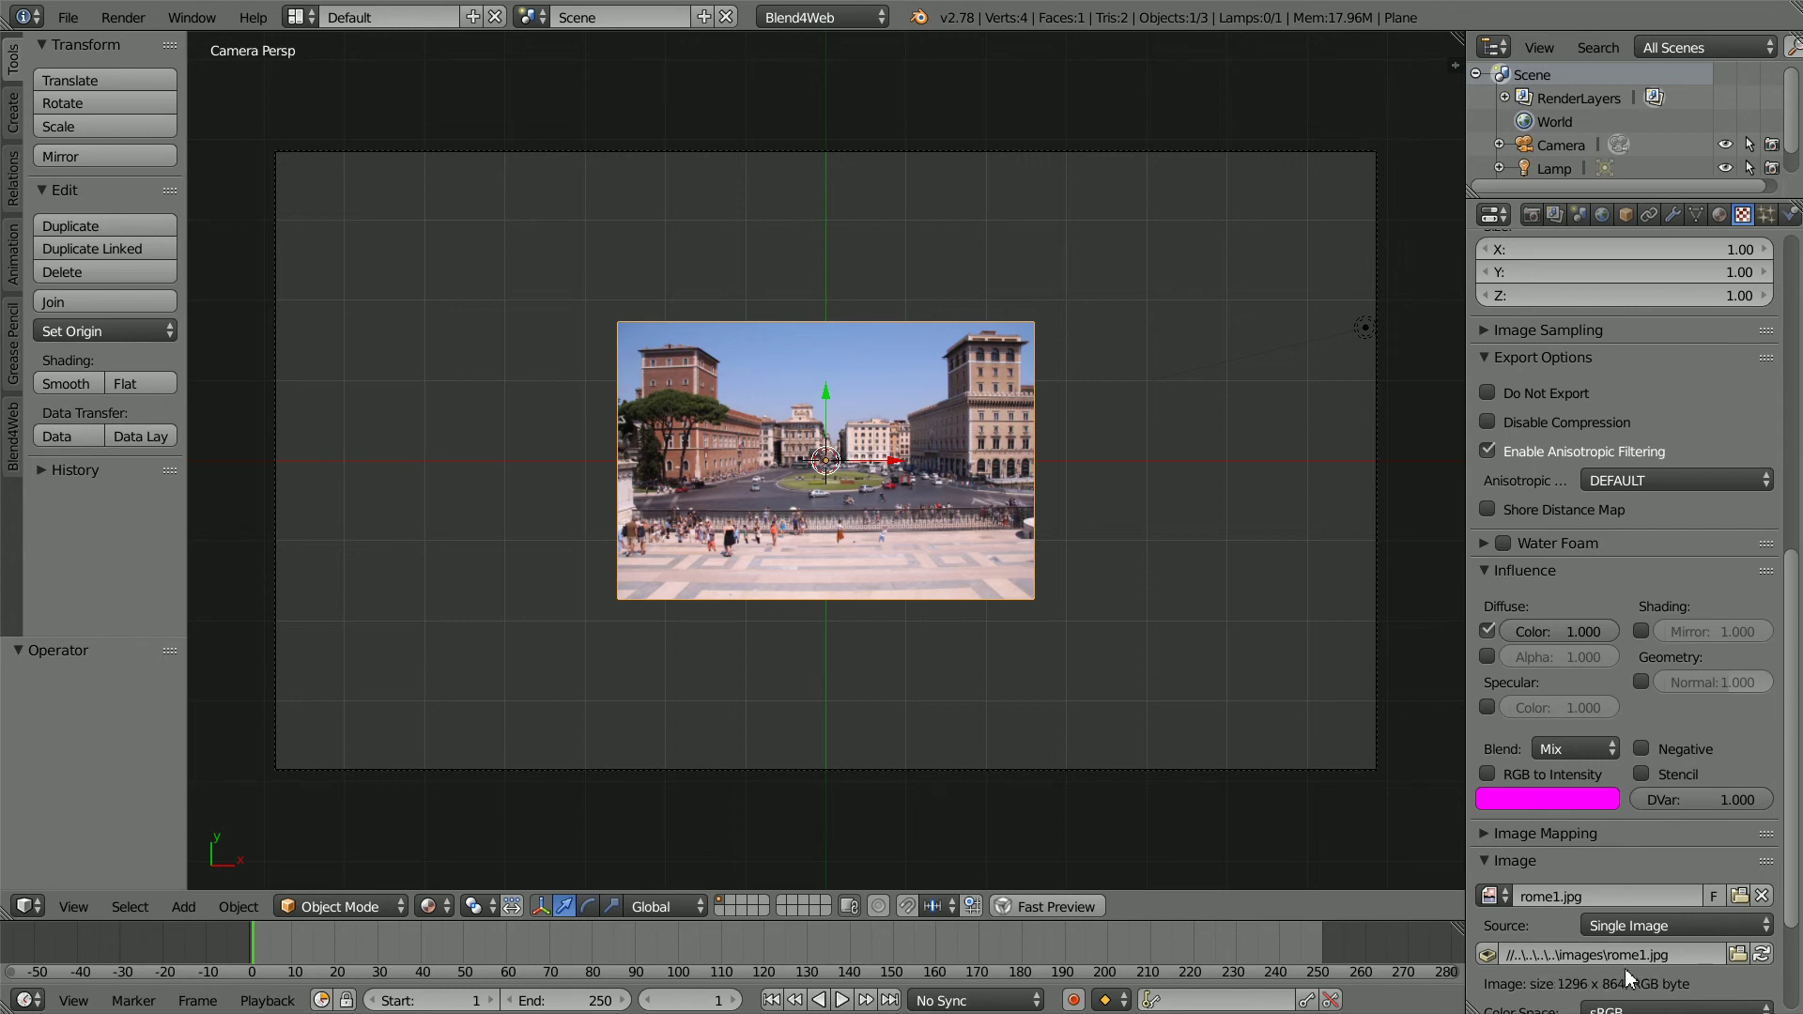
left_click(1737, 953)
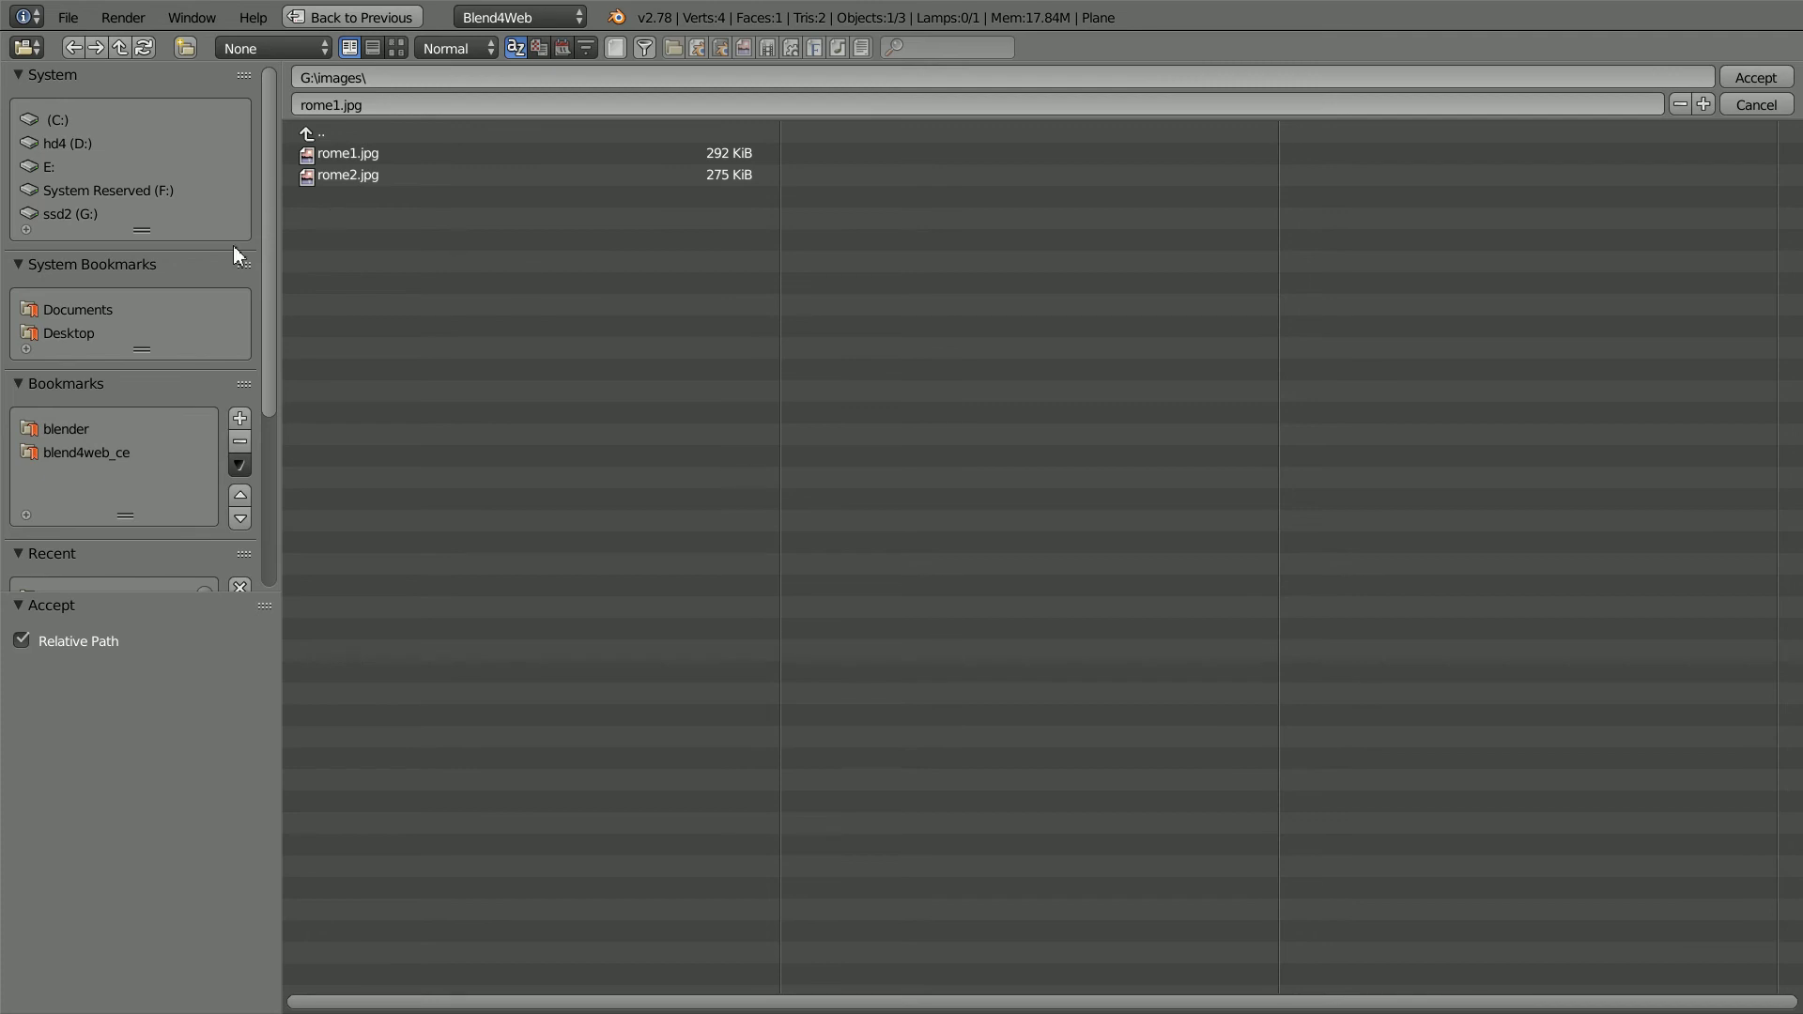
left_click(83, 453)
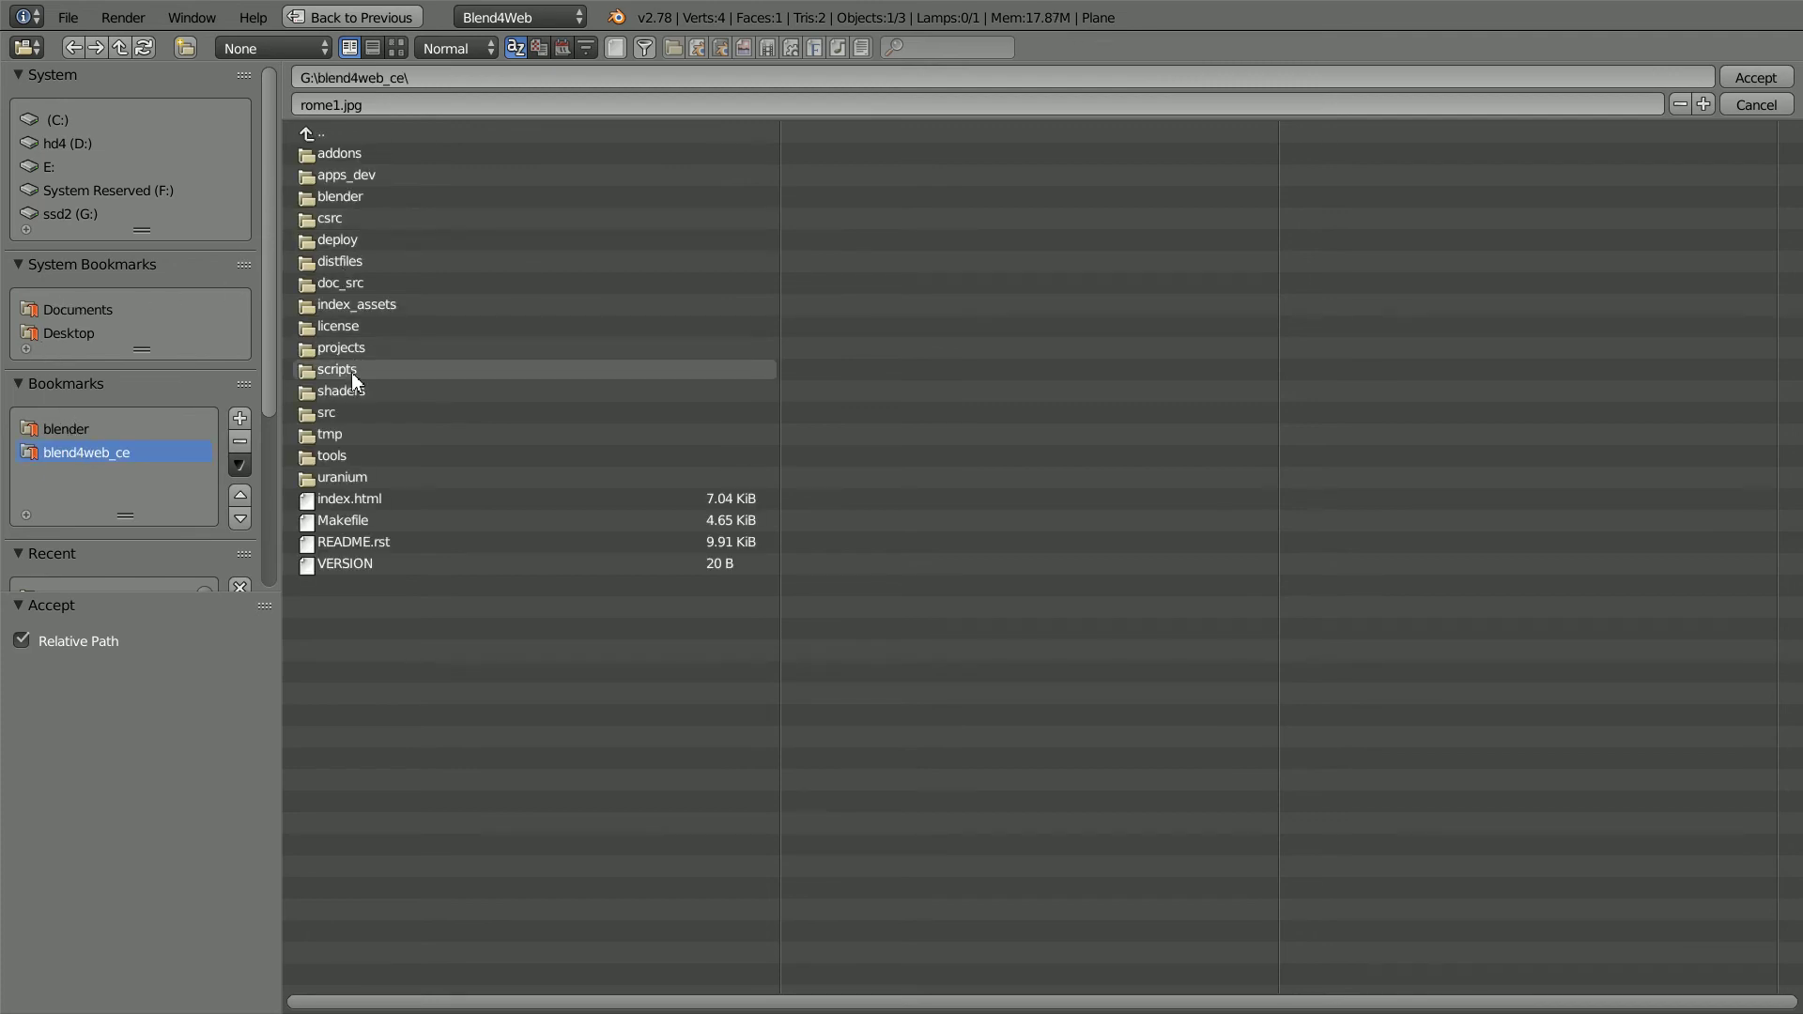
left_click(335, 348)
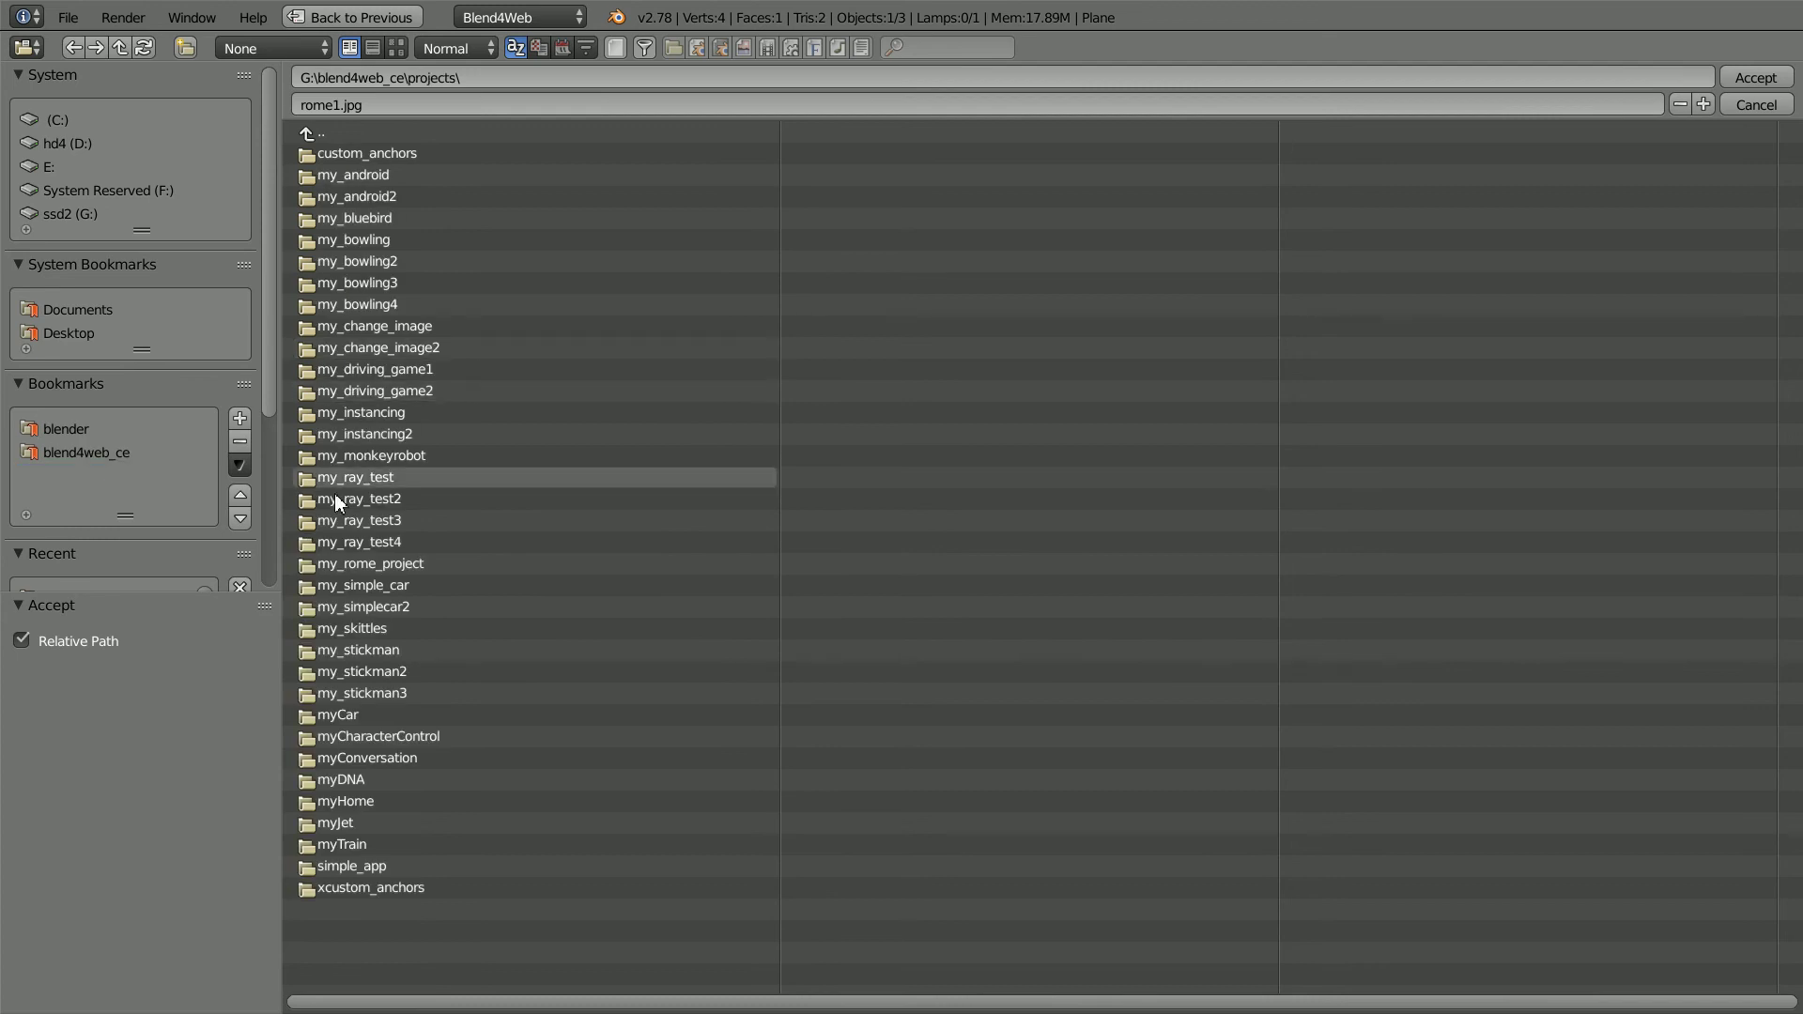
left_click(349, 564)
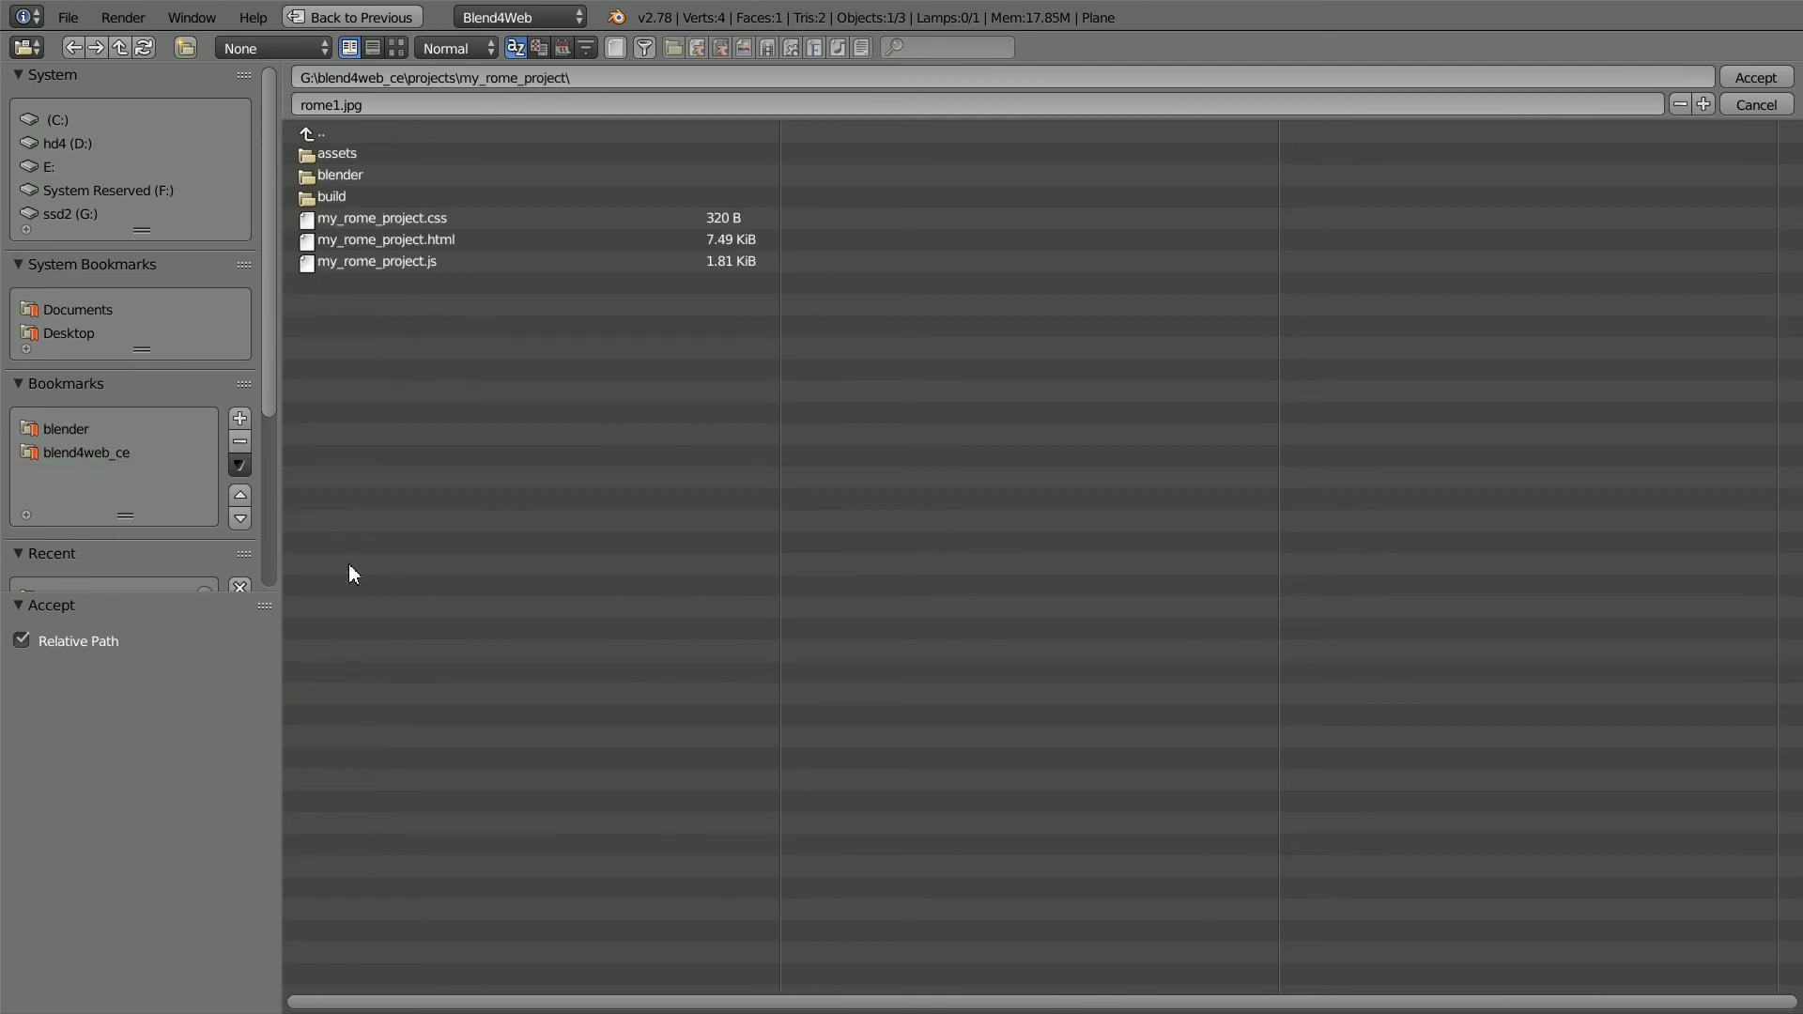
left_click(334, 150)
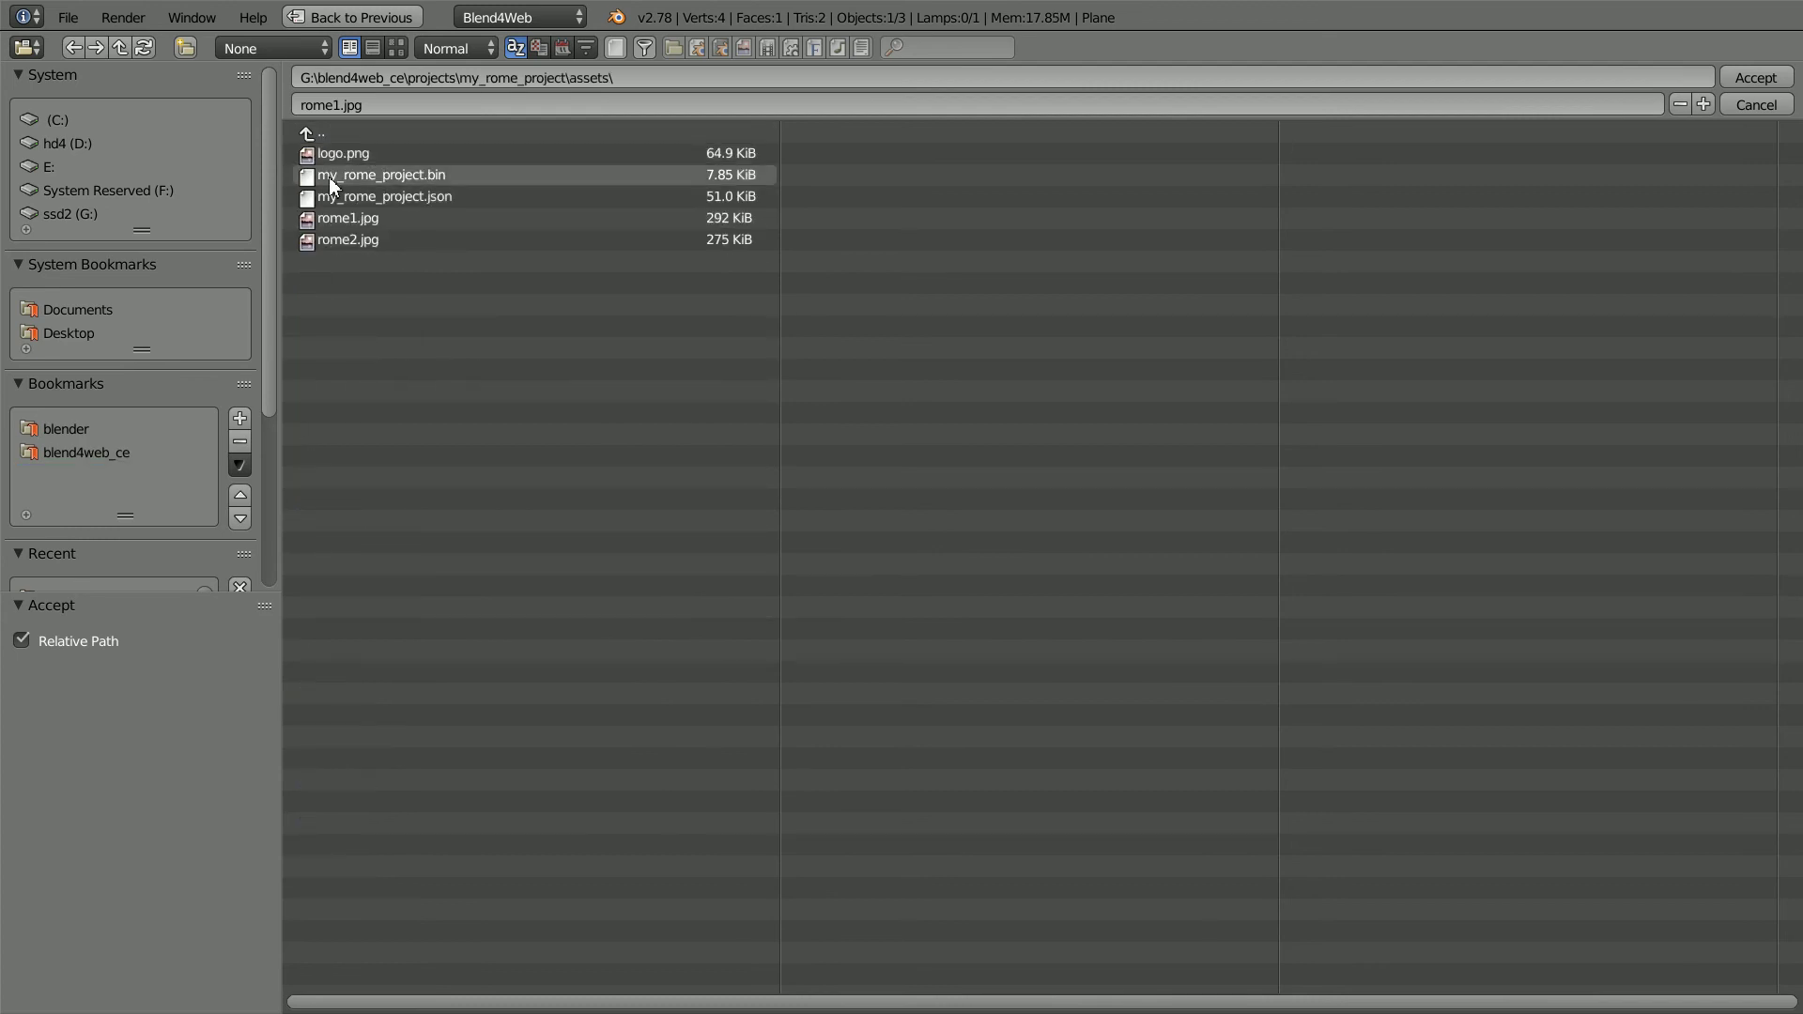
left_click(342, 222)
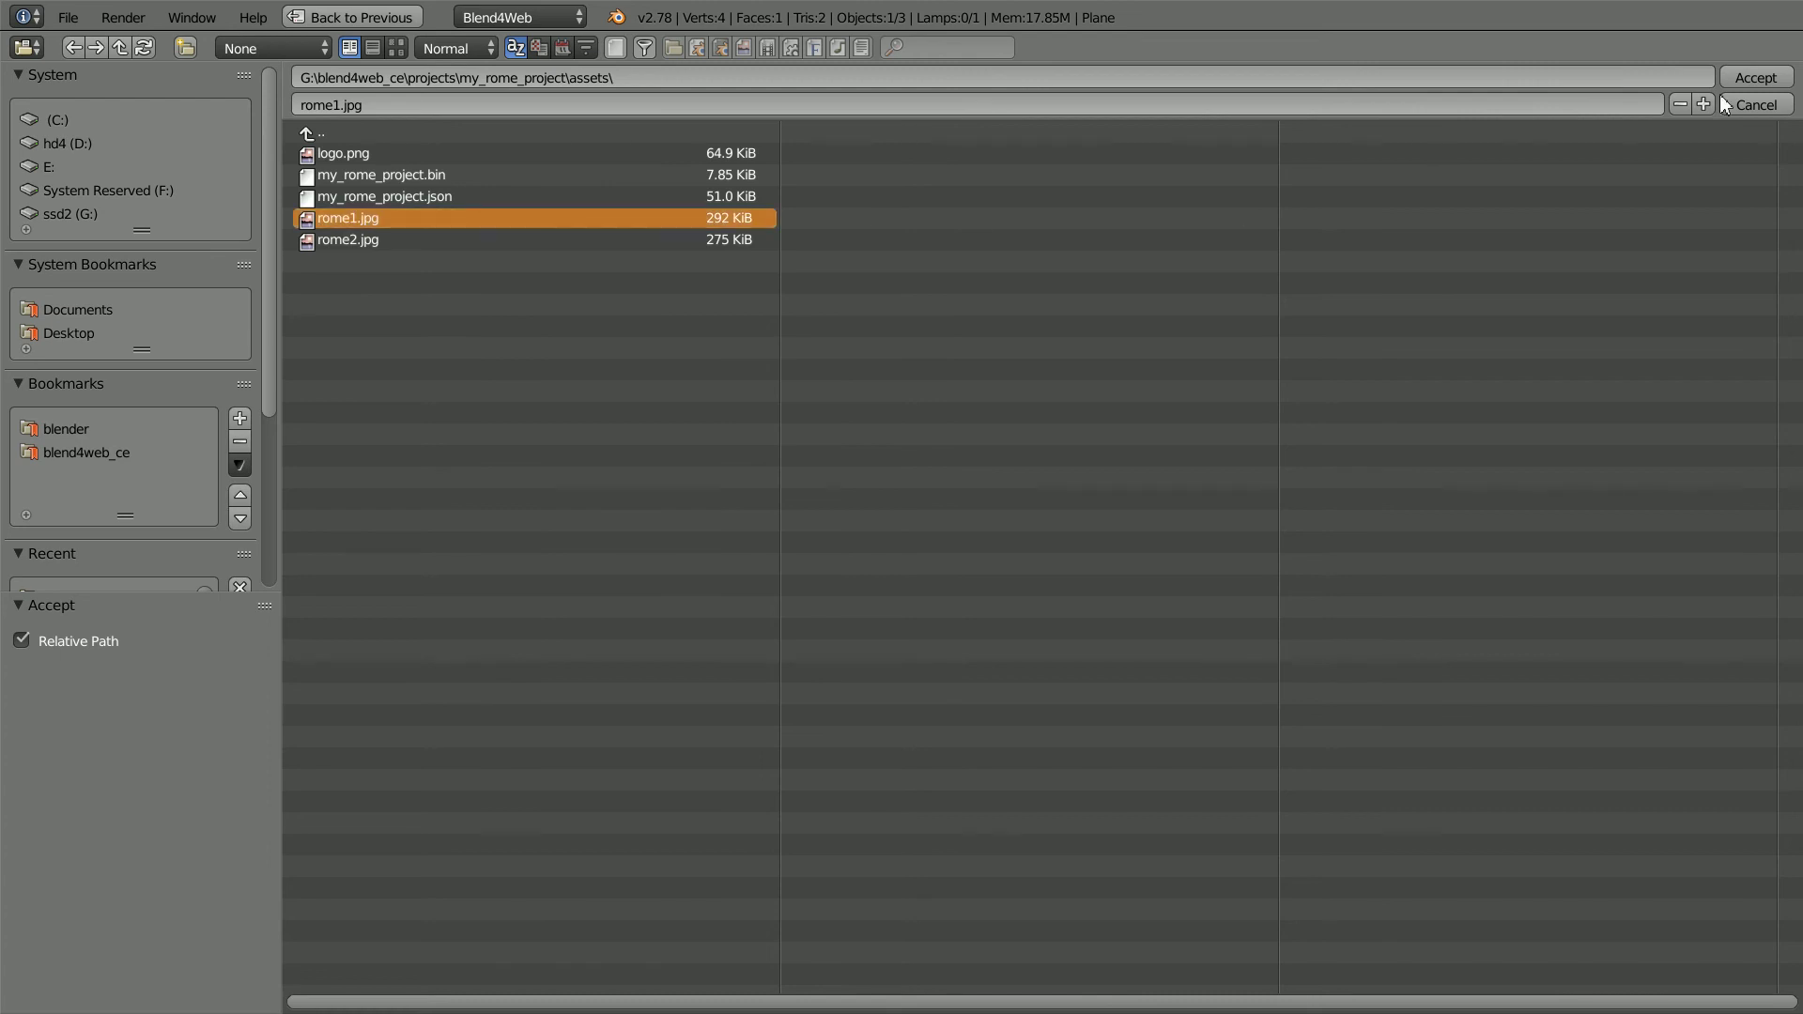
left_click(1757, 77)
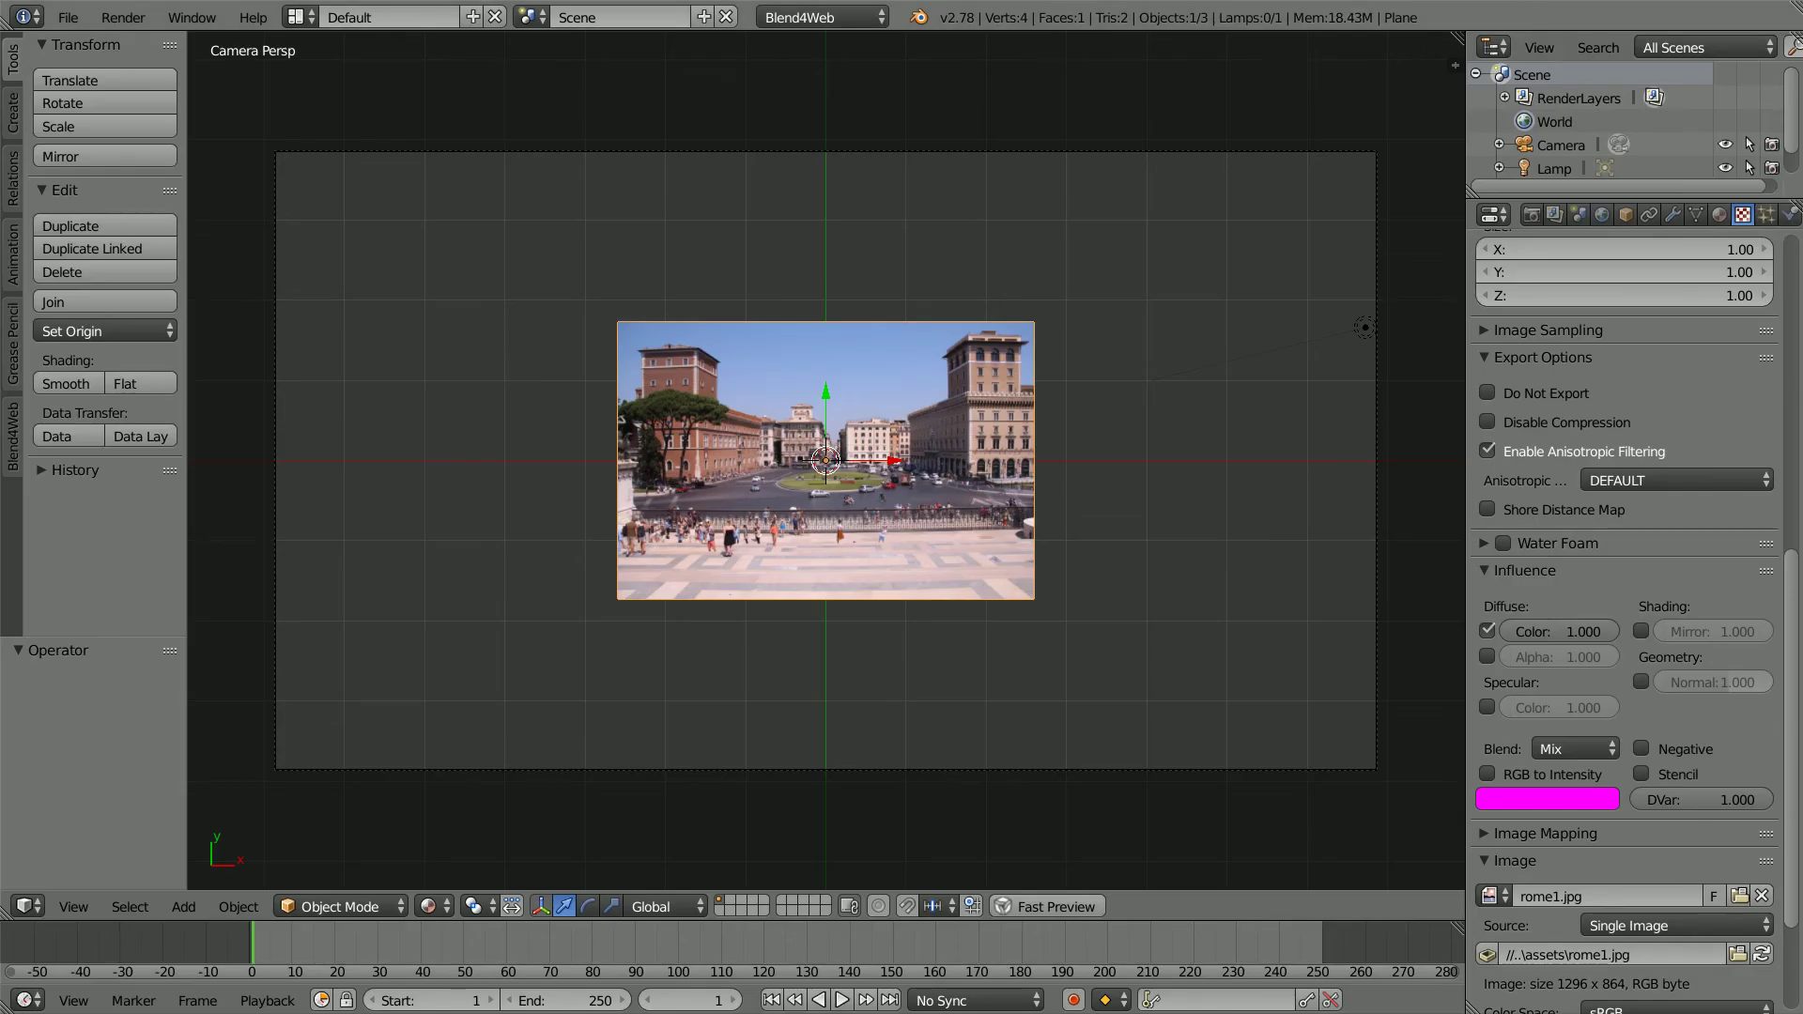
Export the scene as Blend4Web JSON my_rome_project.json, keeping the default assets path.
left_click(68, 18)
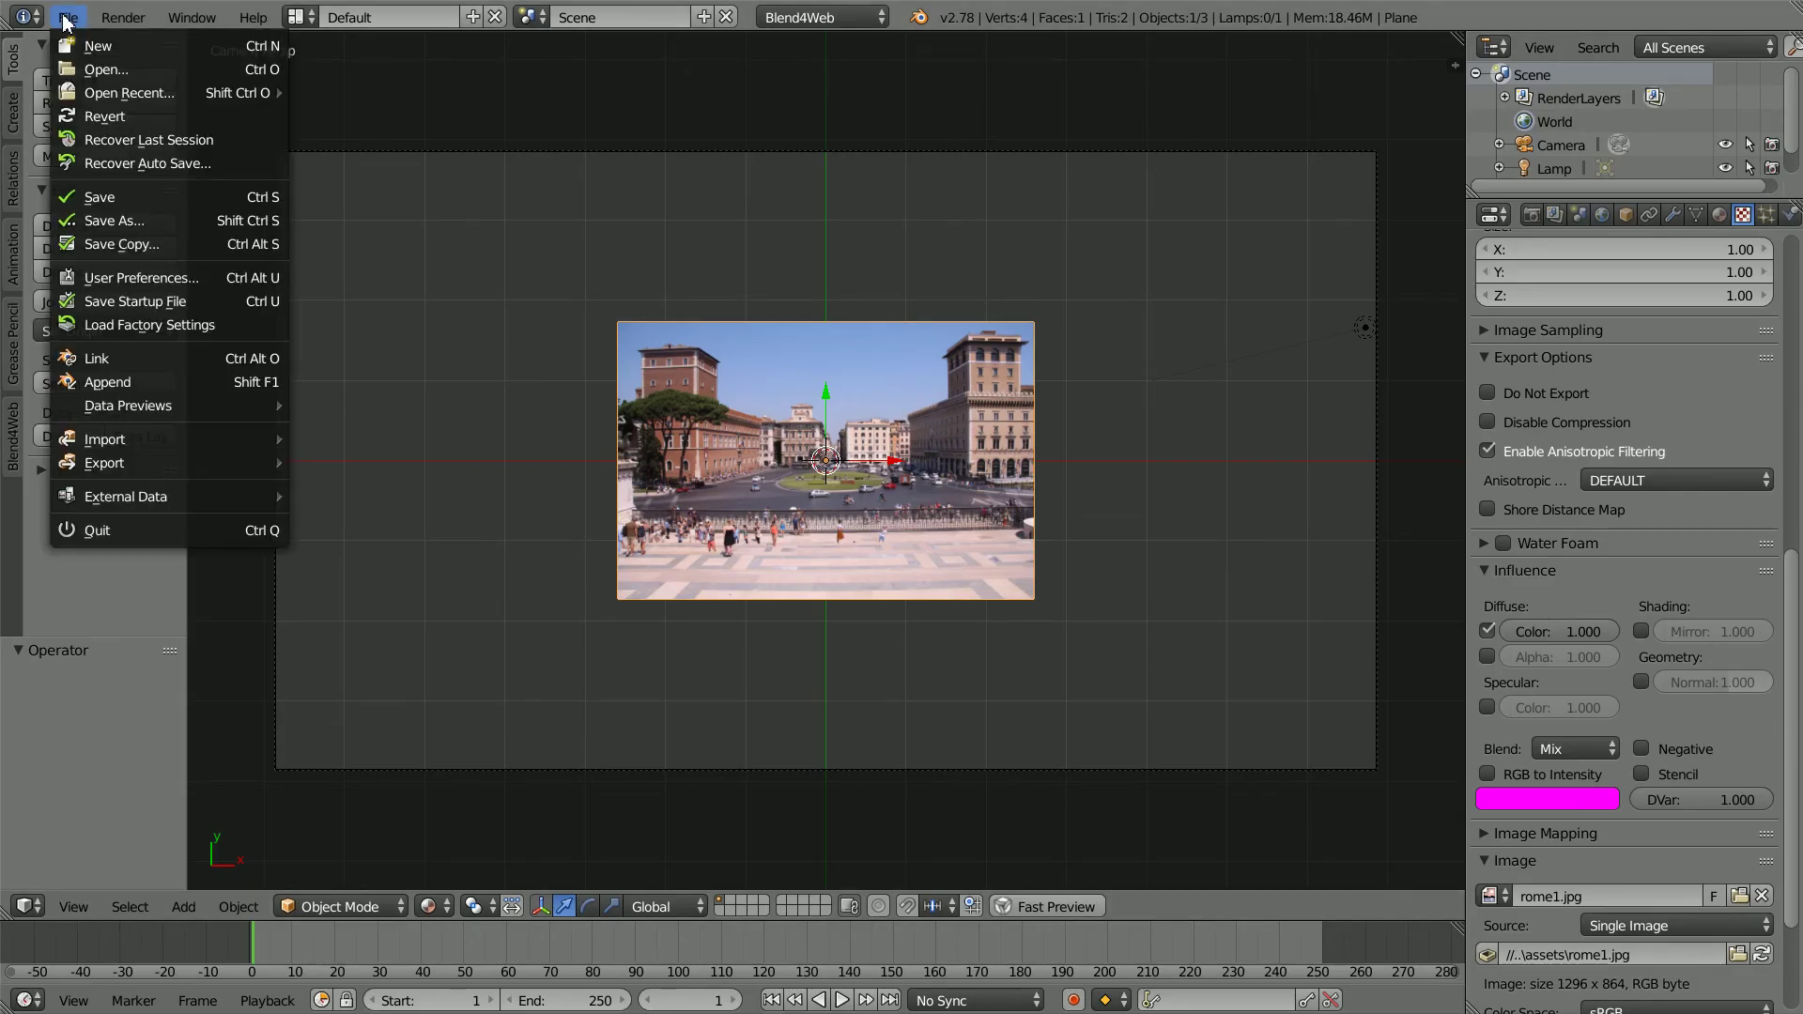
mouse_move(94, 465)
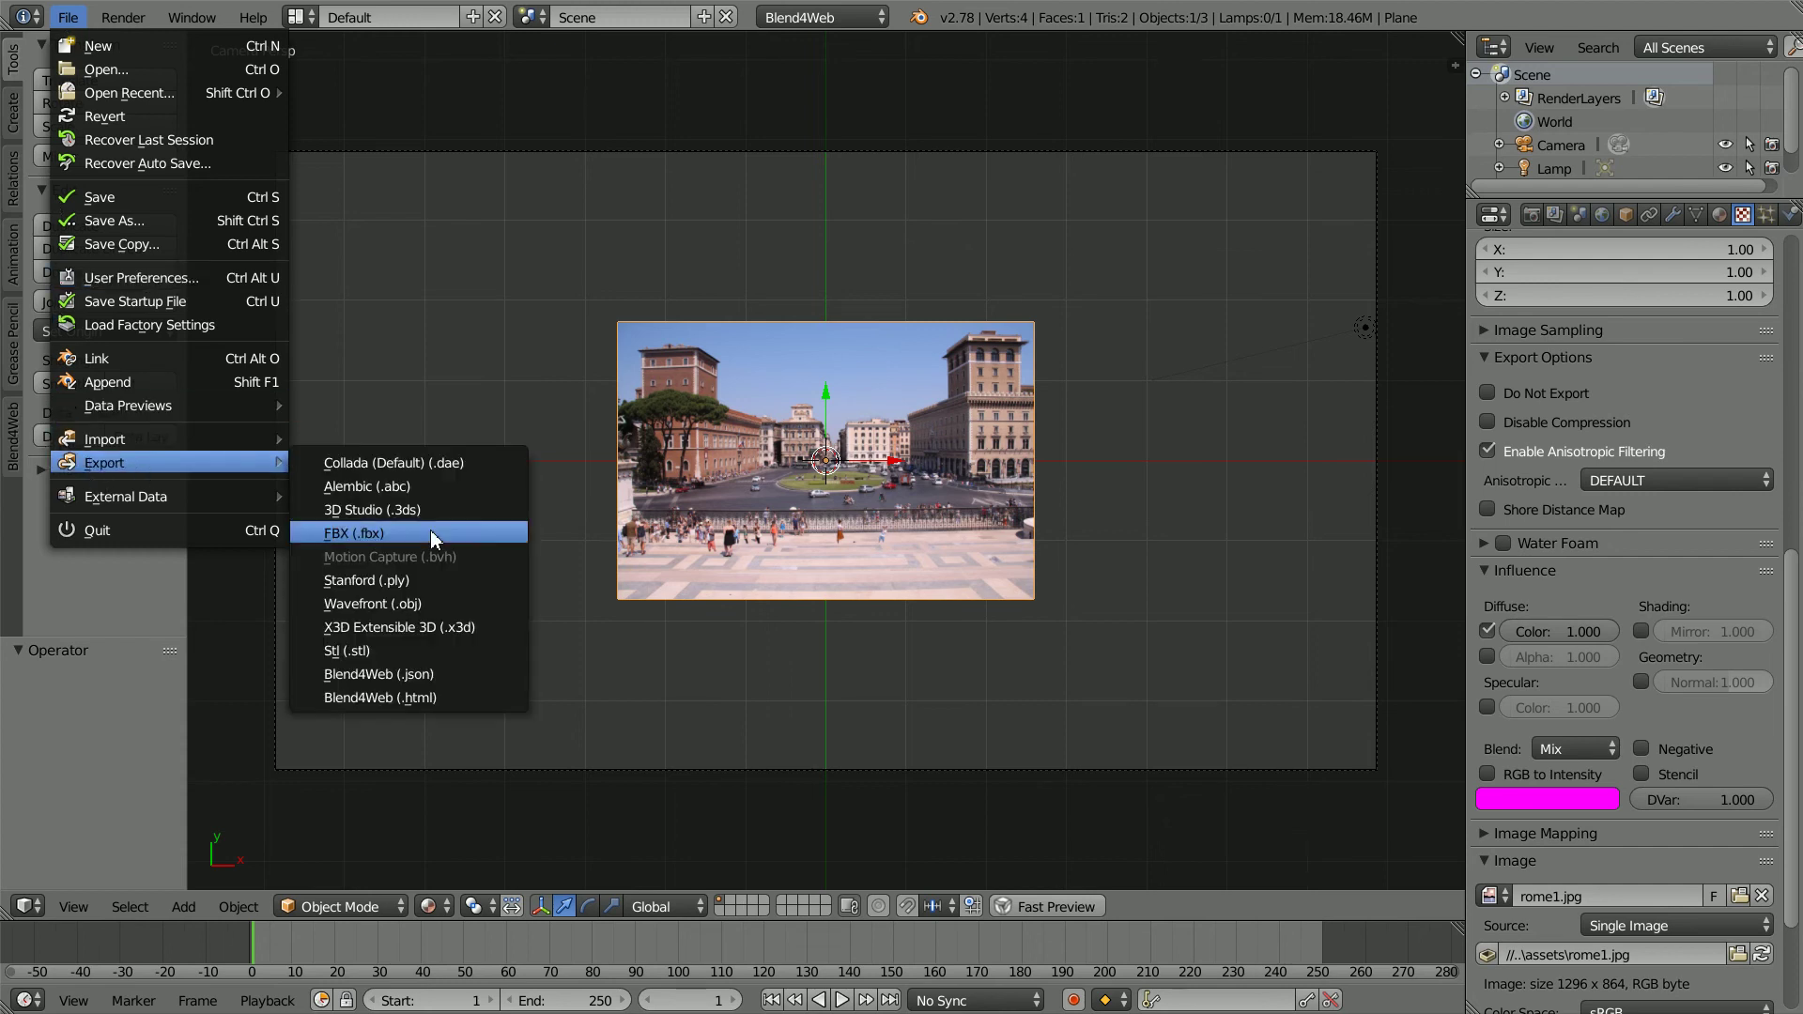
left_click(479, 676)
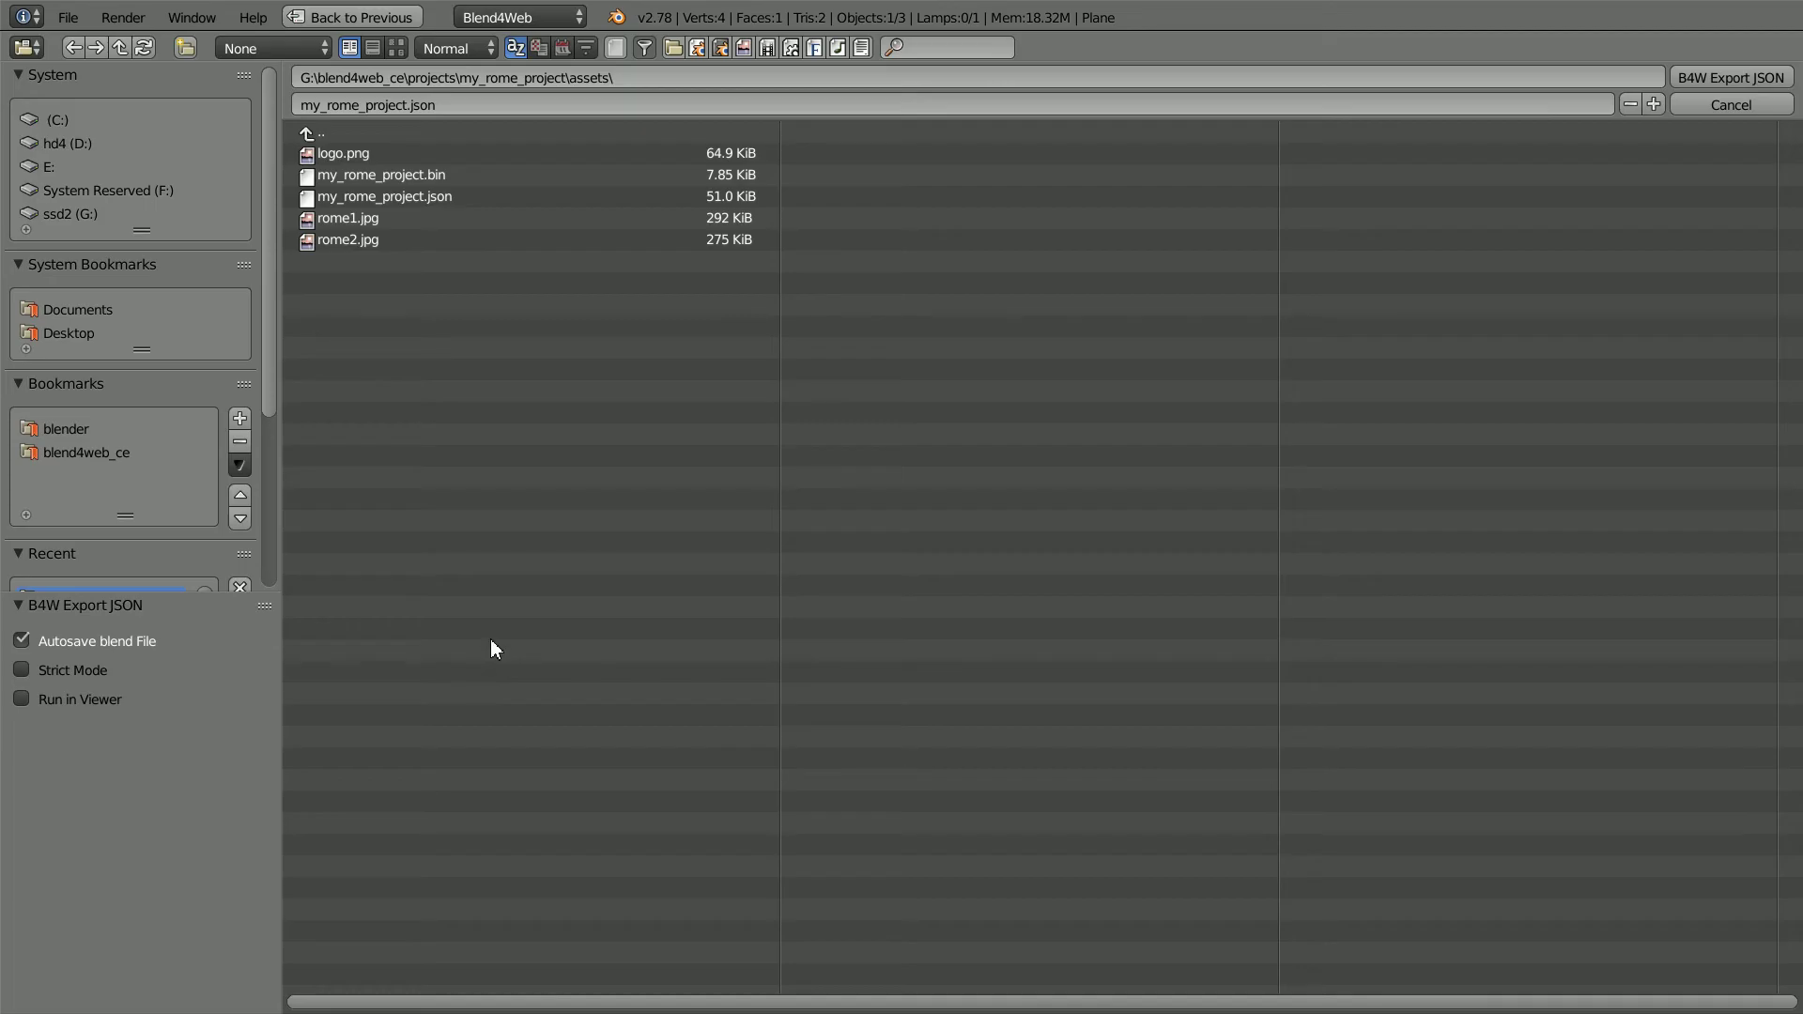
left_click(1736, 76)
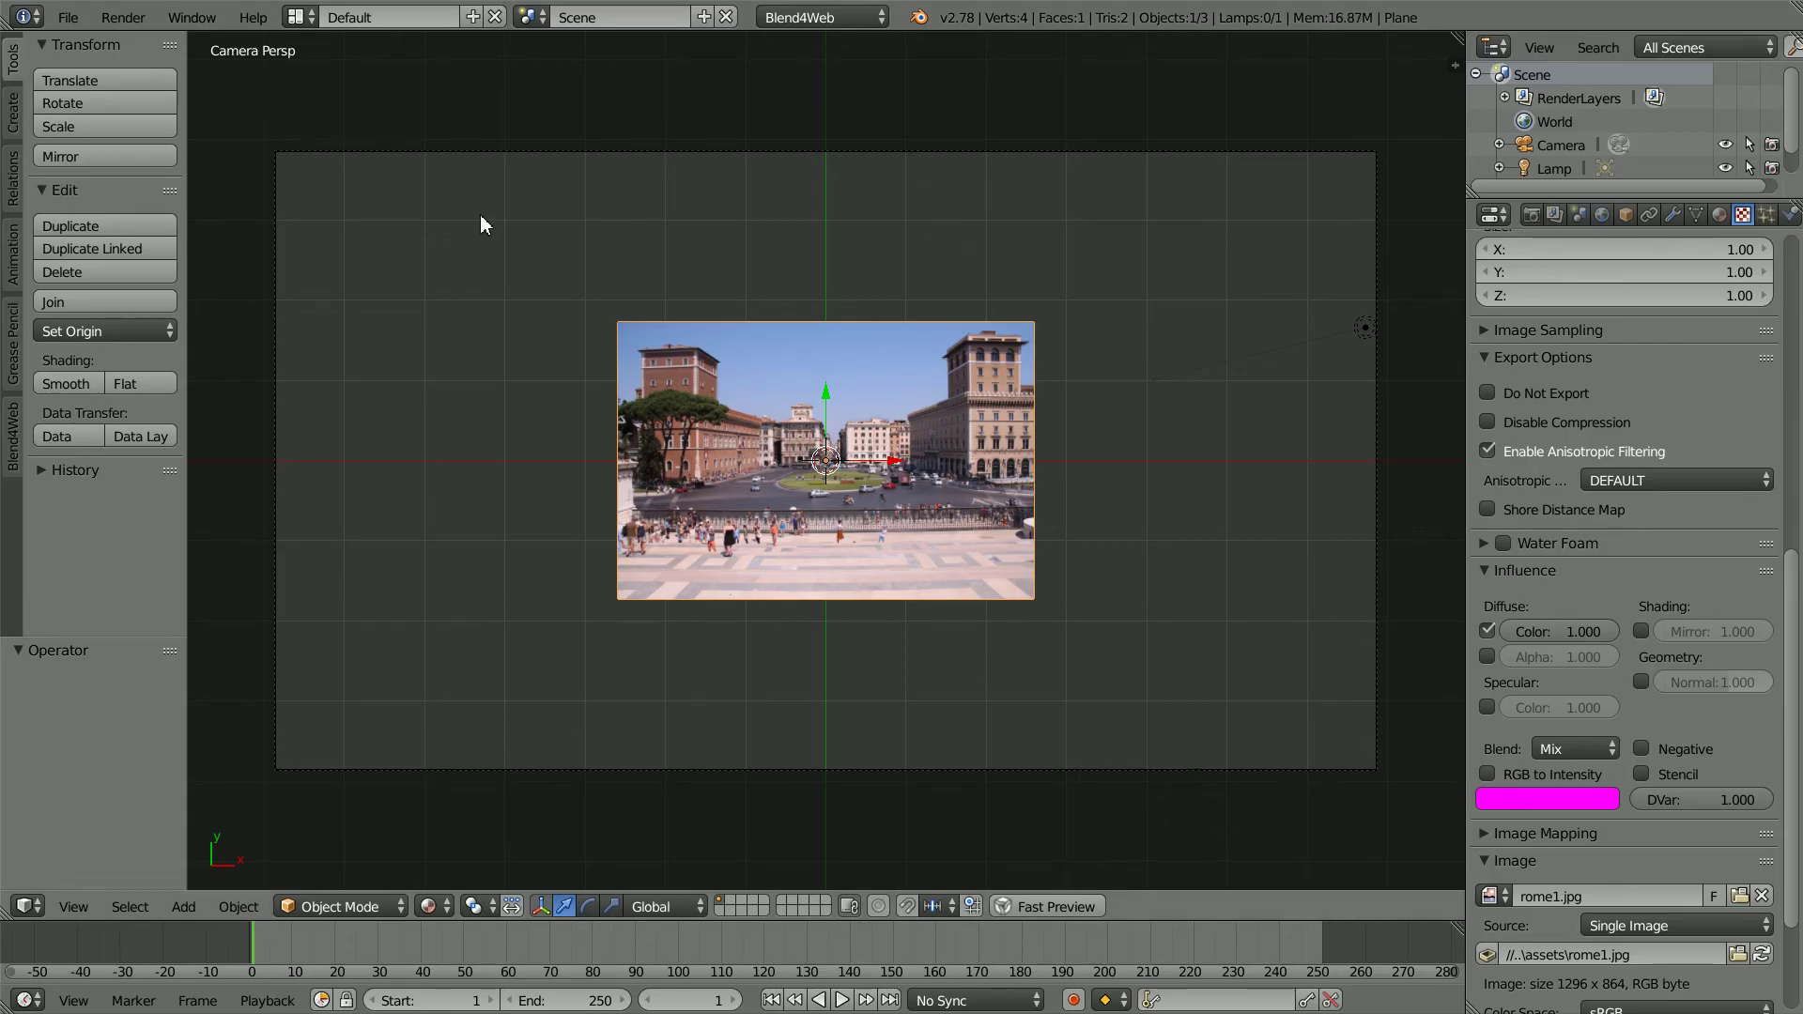
Open my_rome_project.js and paste the m_scenes and m_tex require lines from the docs at line 12.
key("alt+Tab")
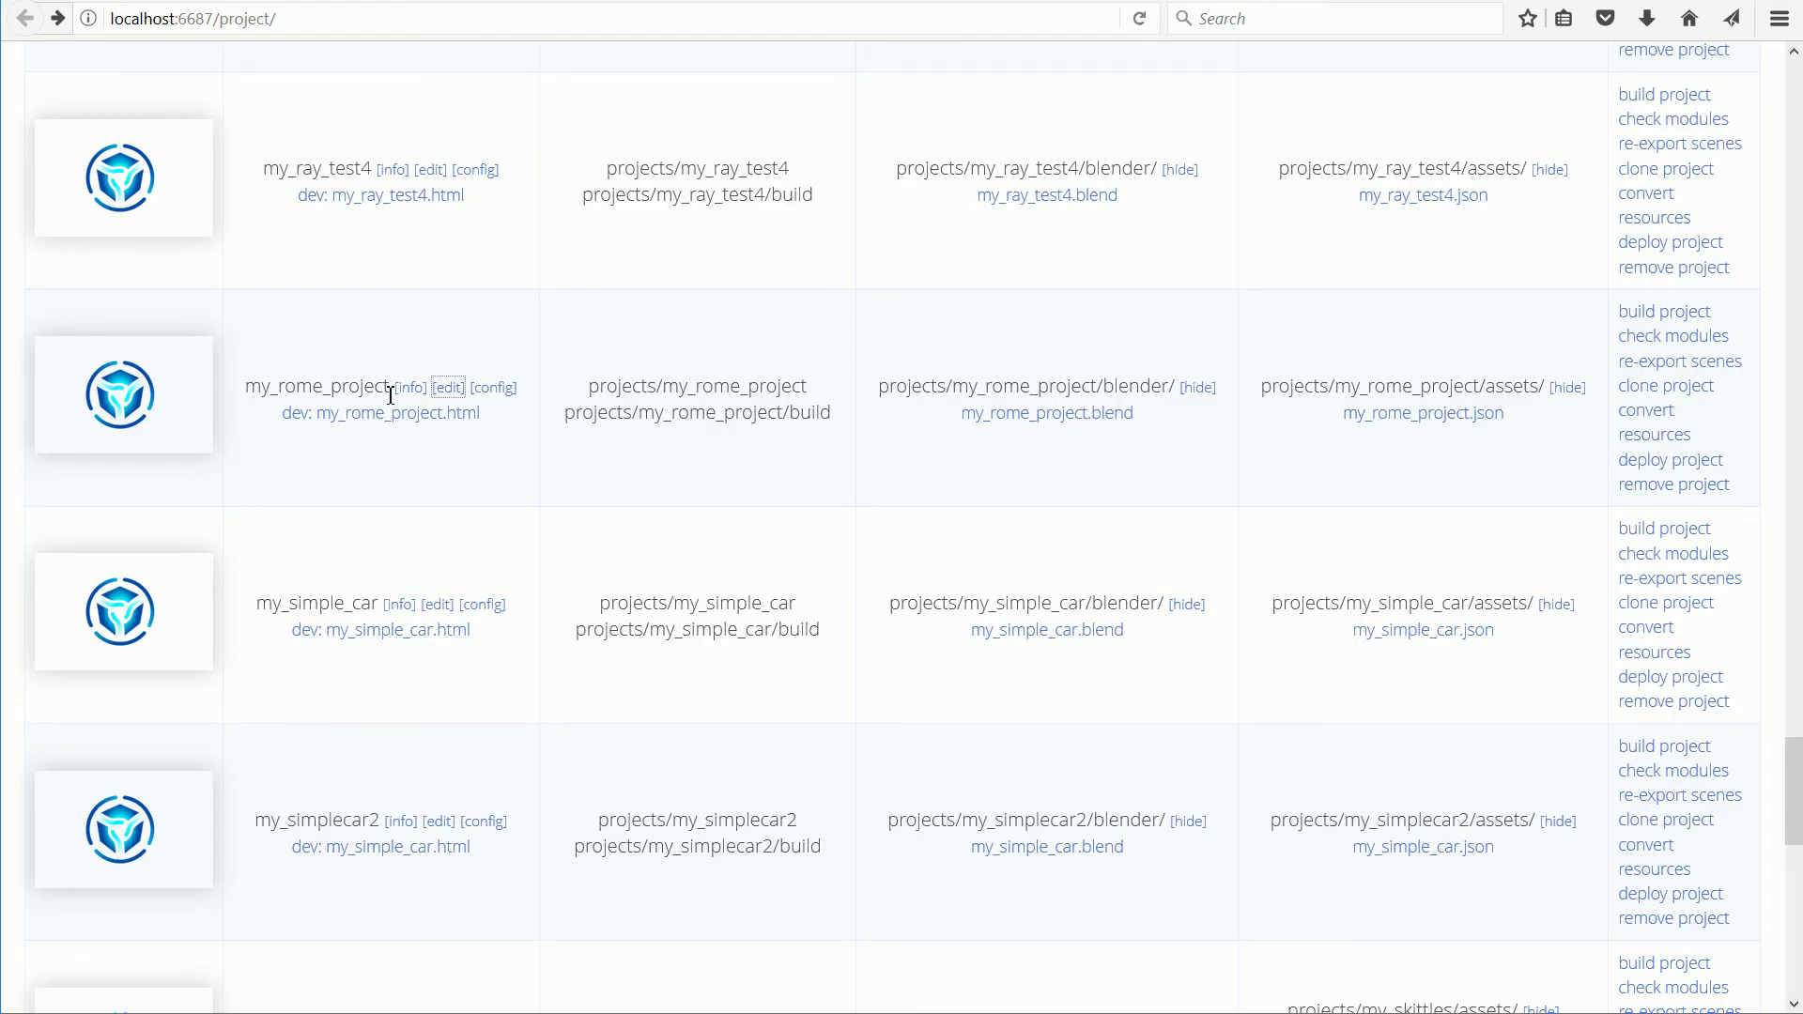
left_click(460, 390)
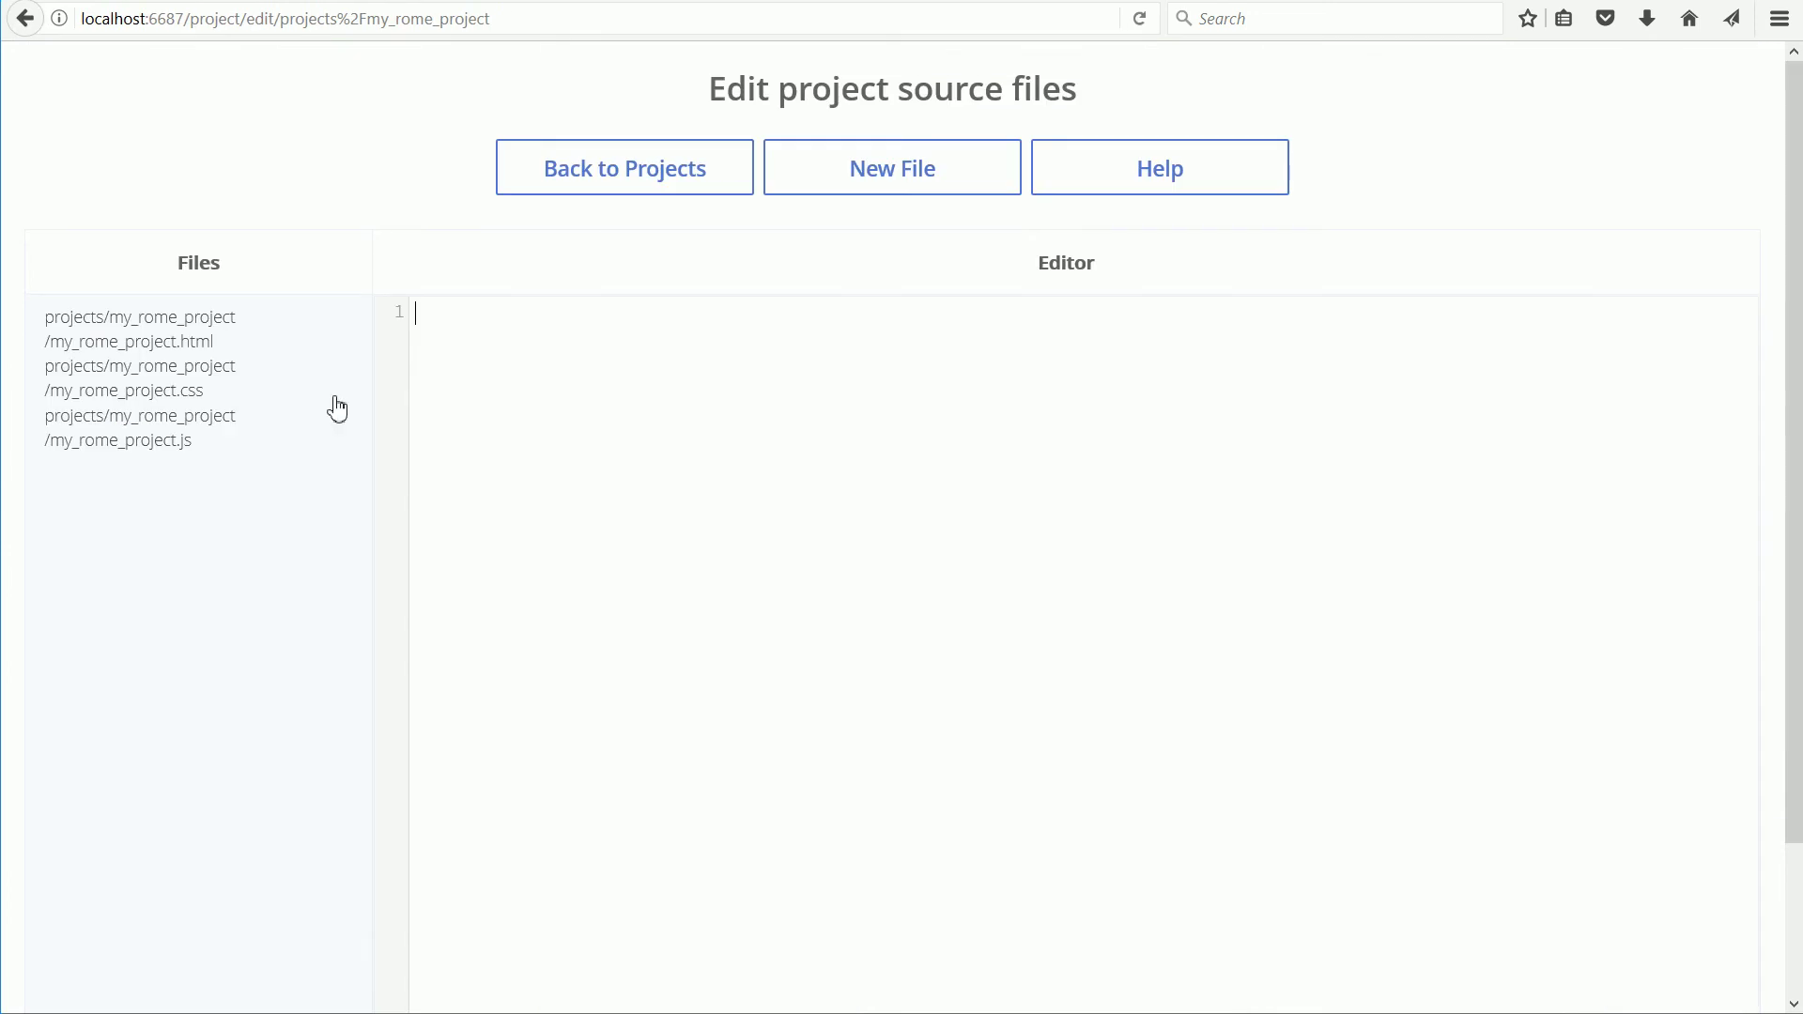
left_click(199, 440)
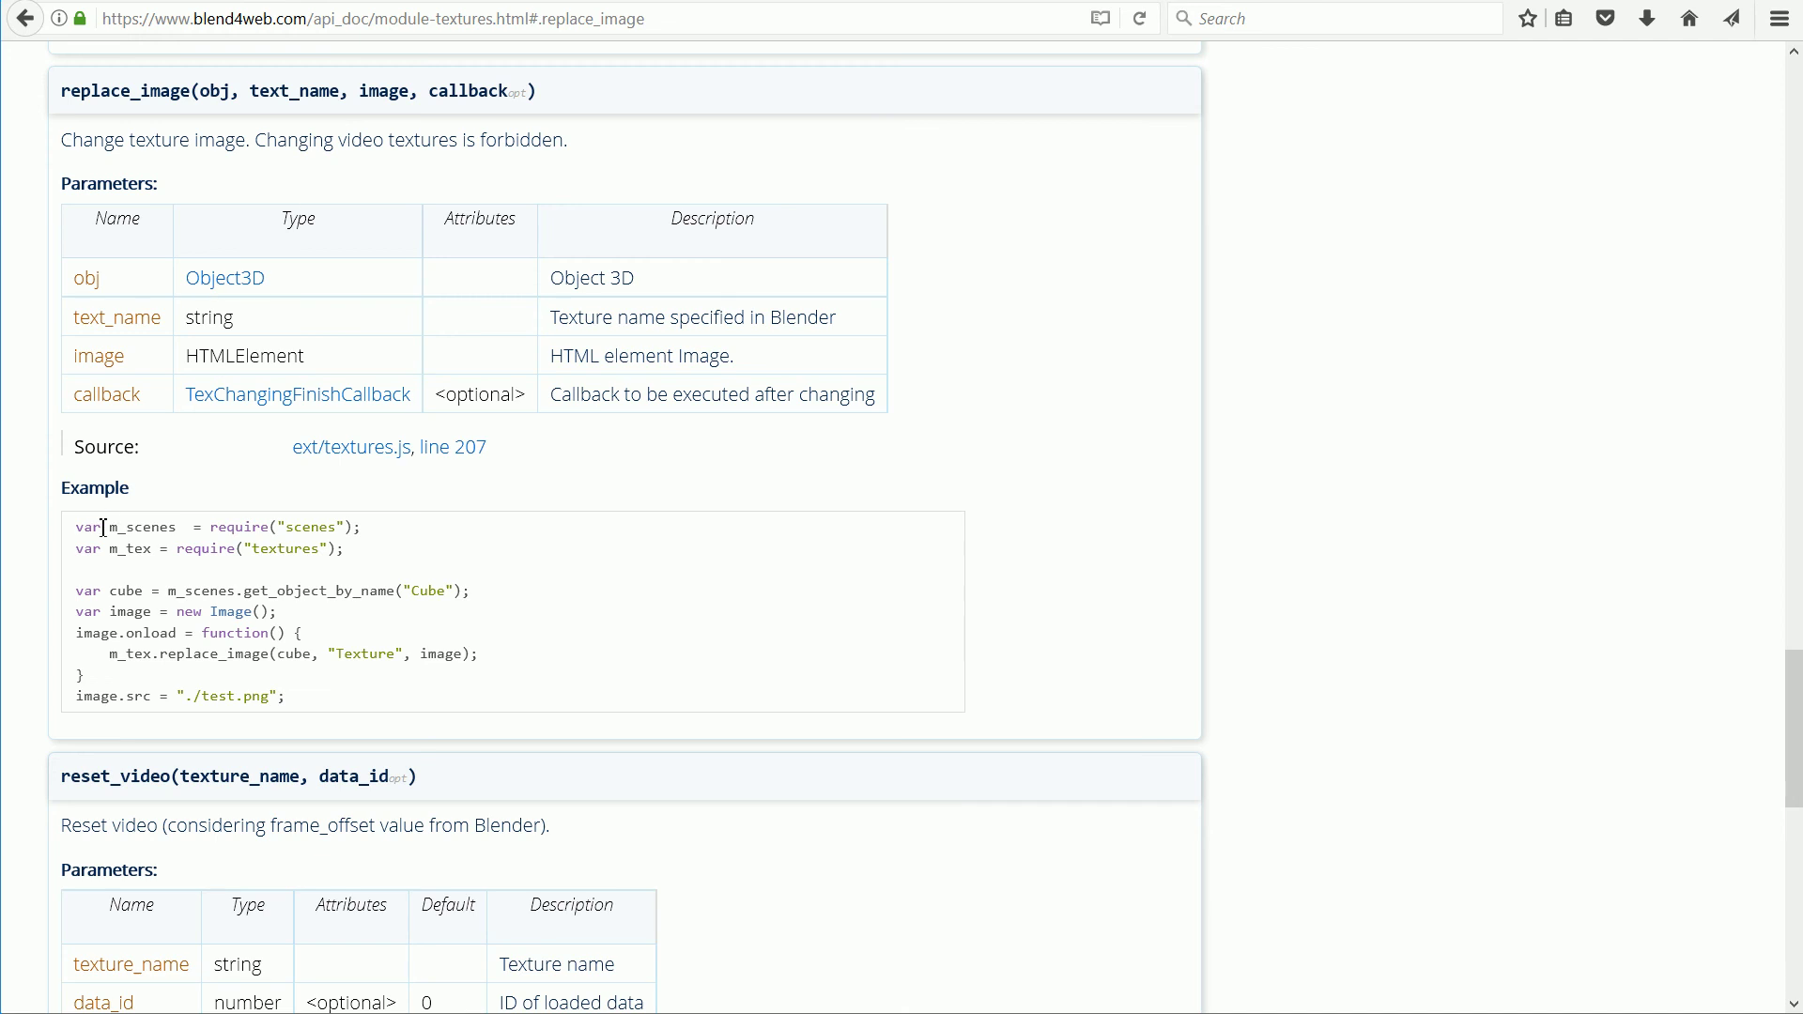
left_click_drag(74, 530, 83, 569)
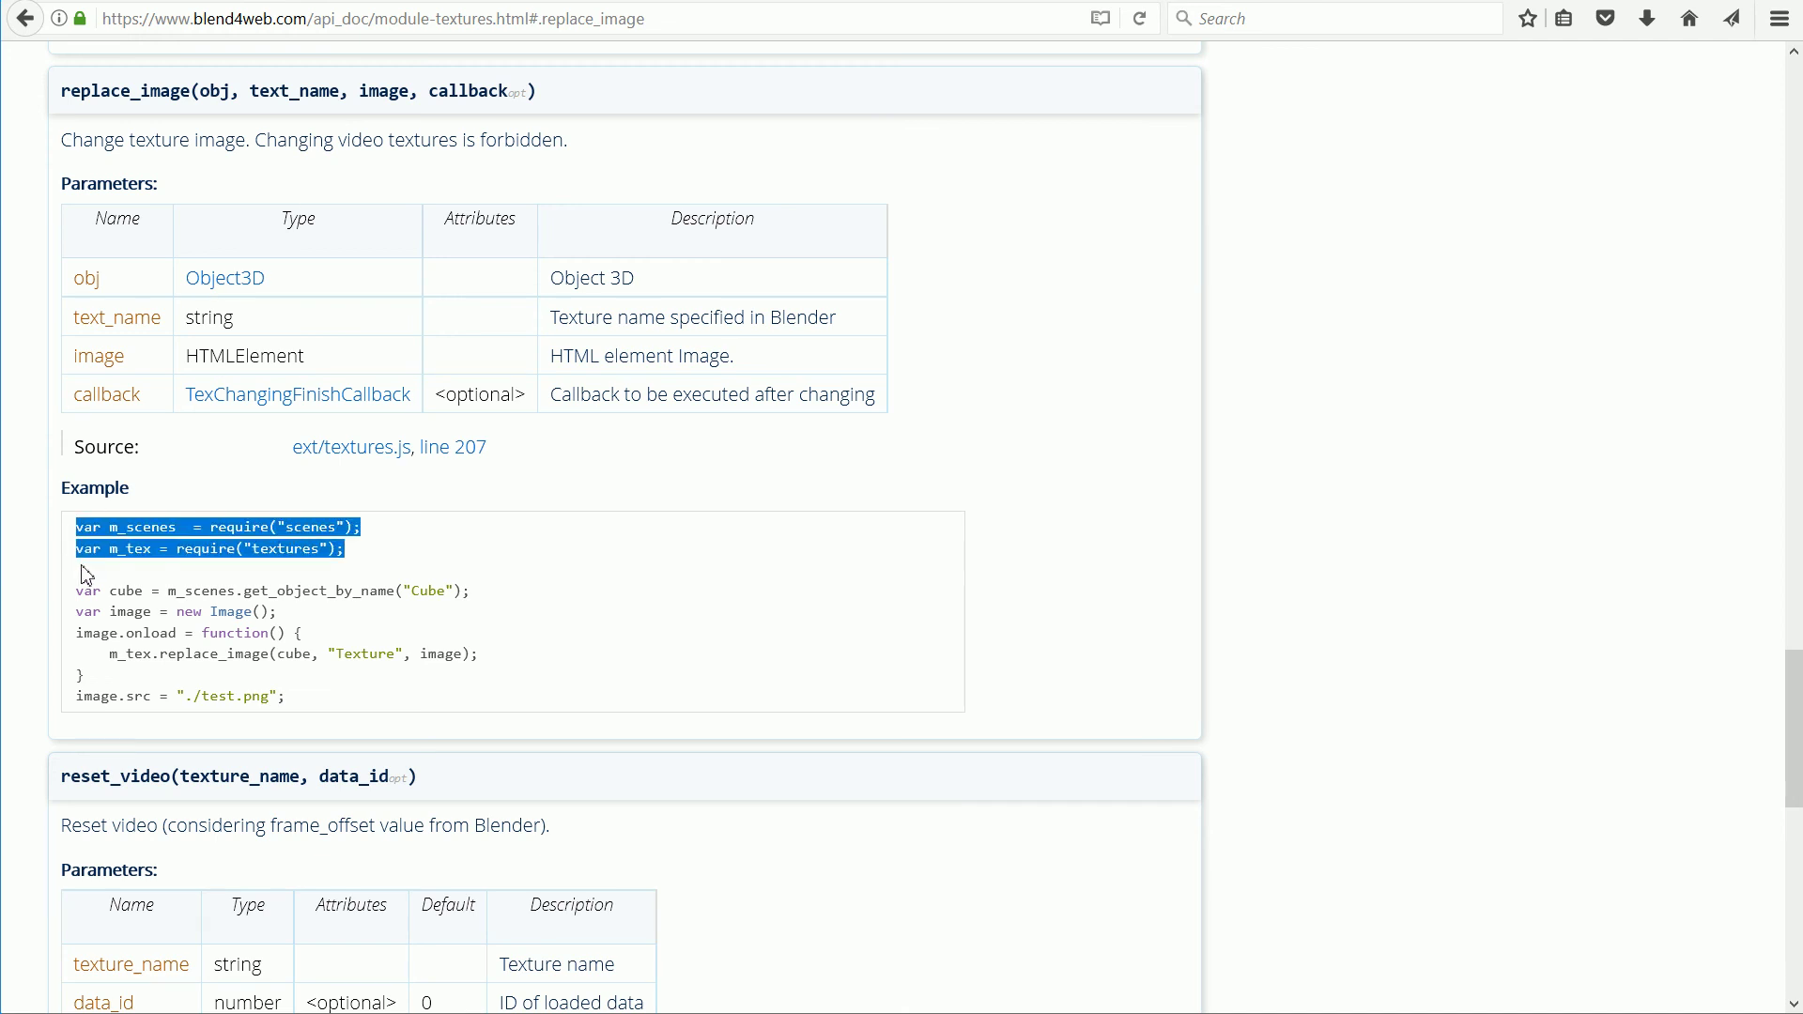
right_click(176, 537)
left_click(235, 554)
left_click(193, 2)
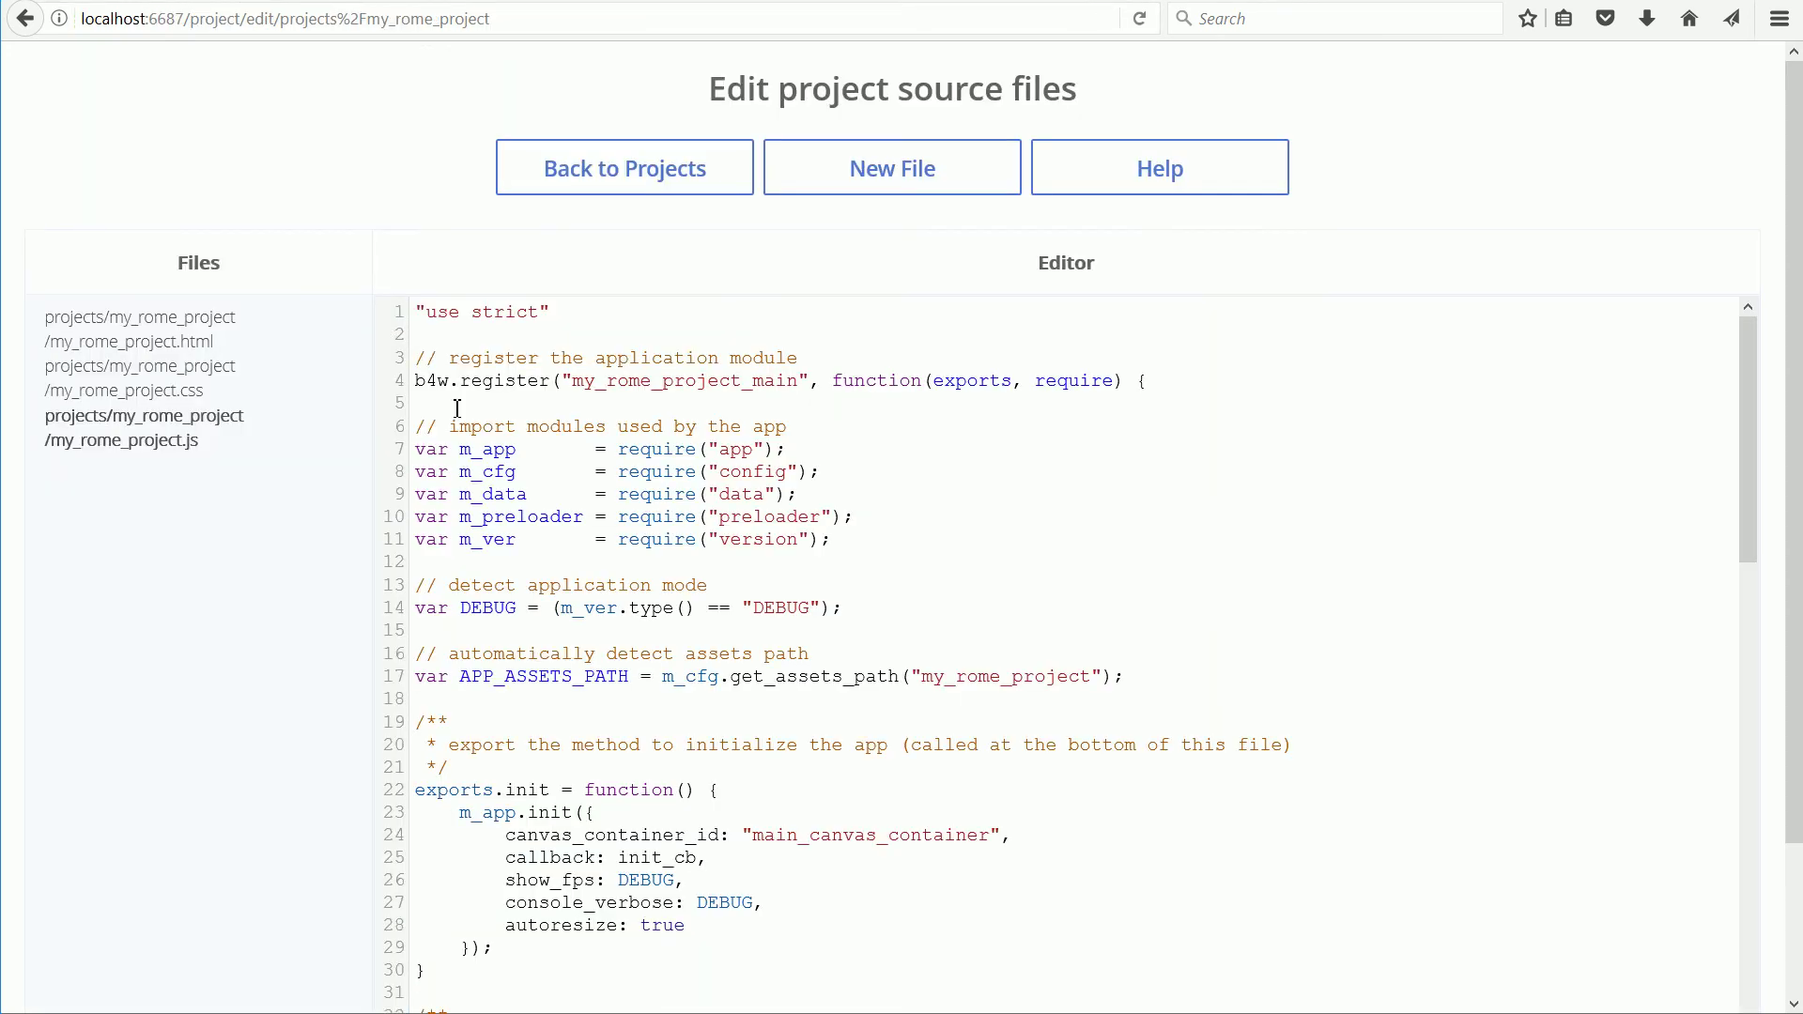
right_click(416, 562)
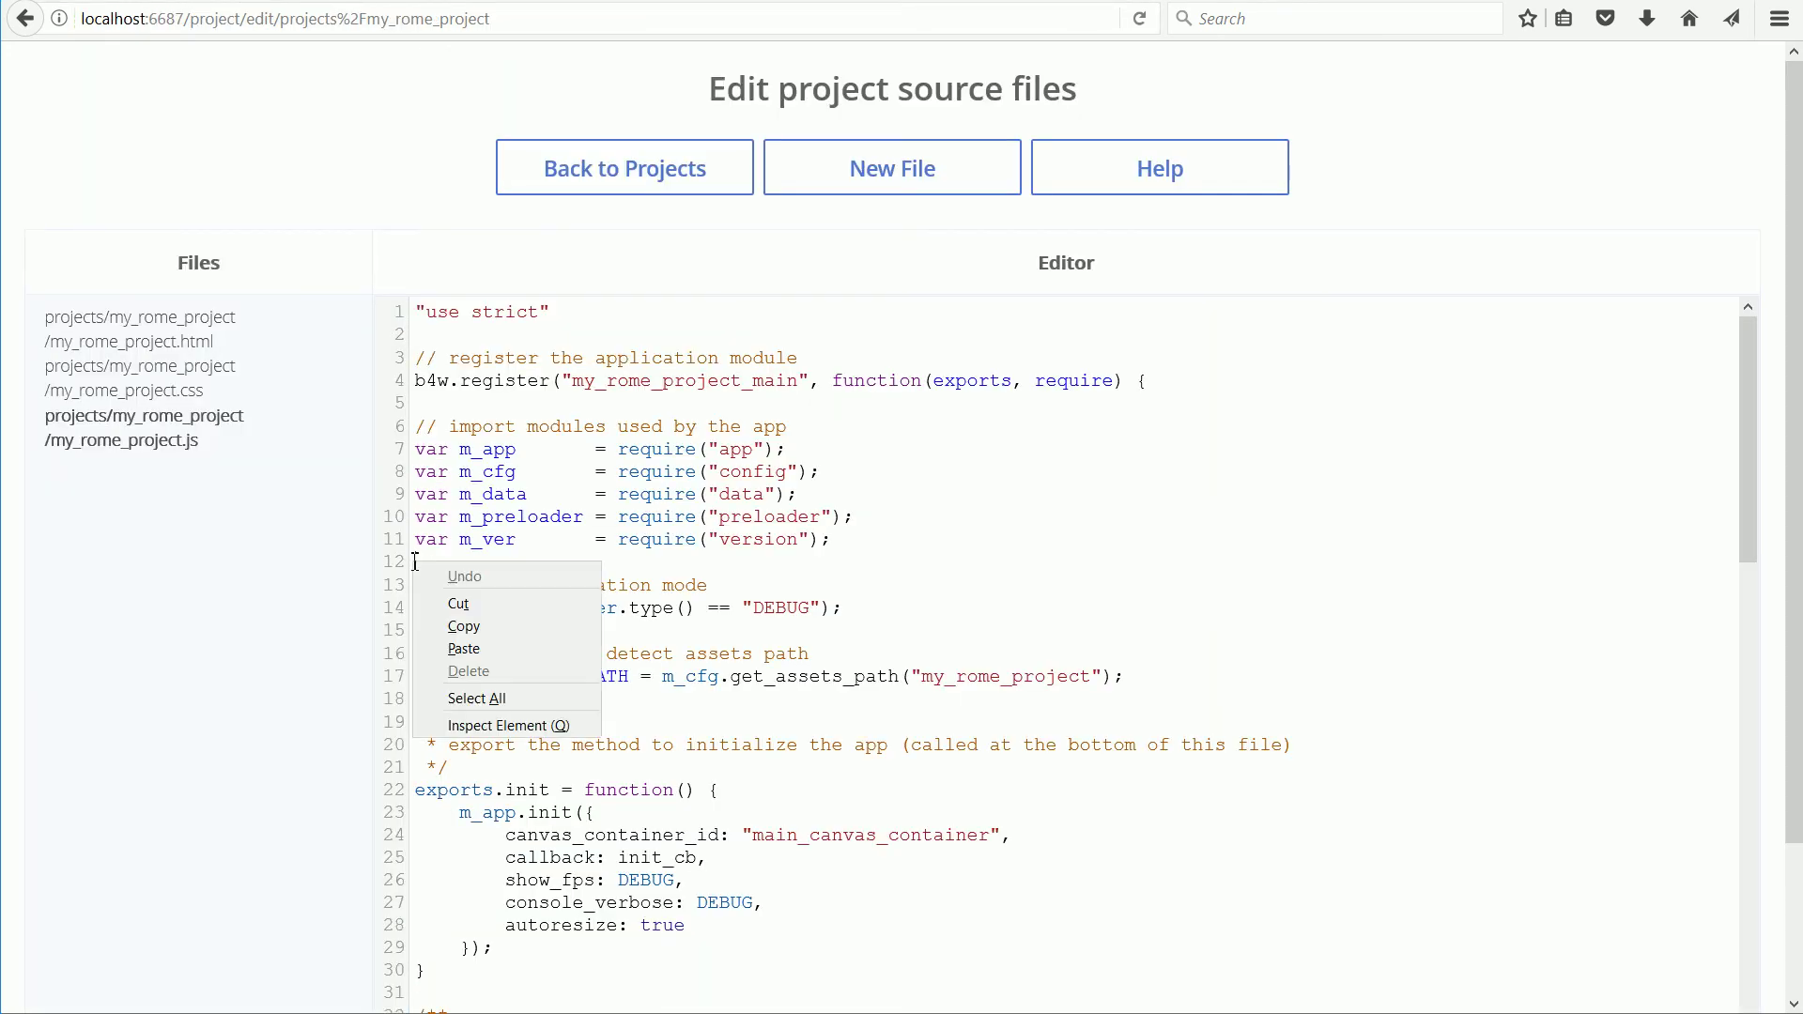
left_click(442, 637)
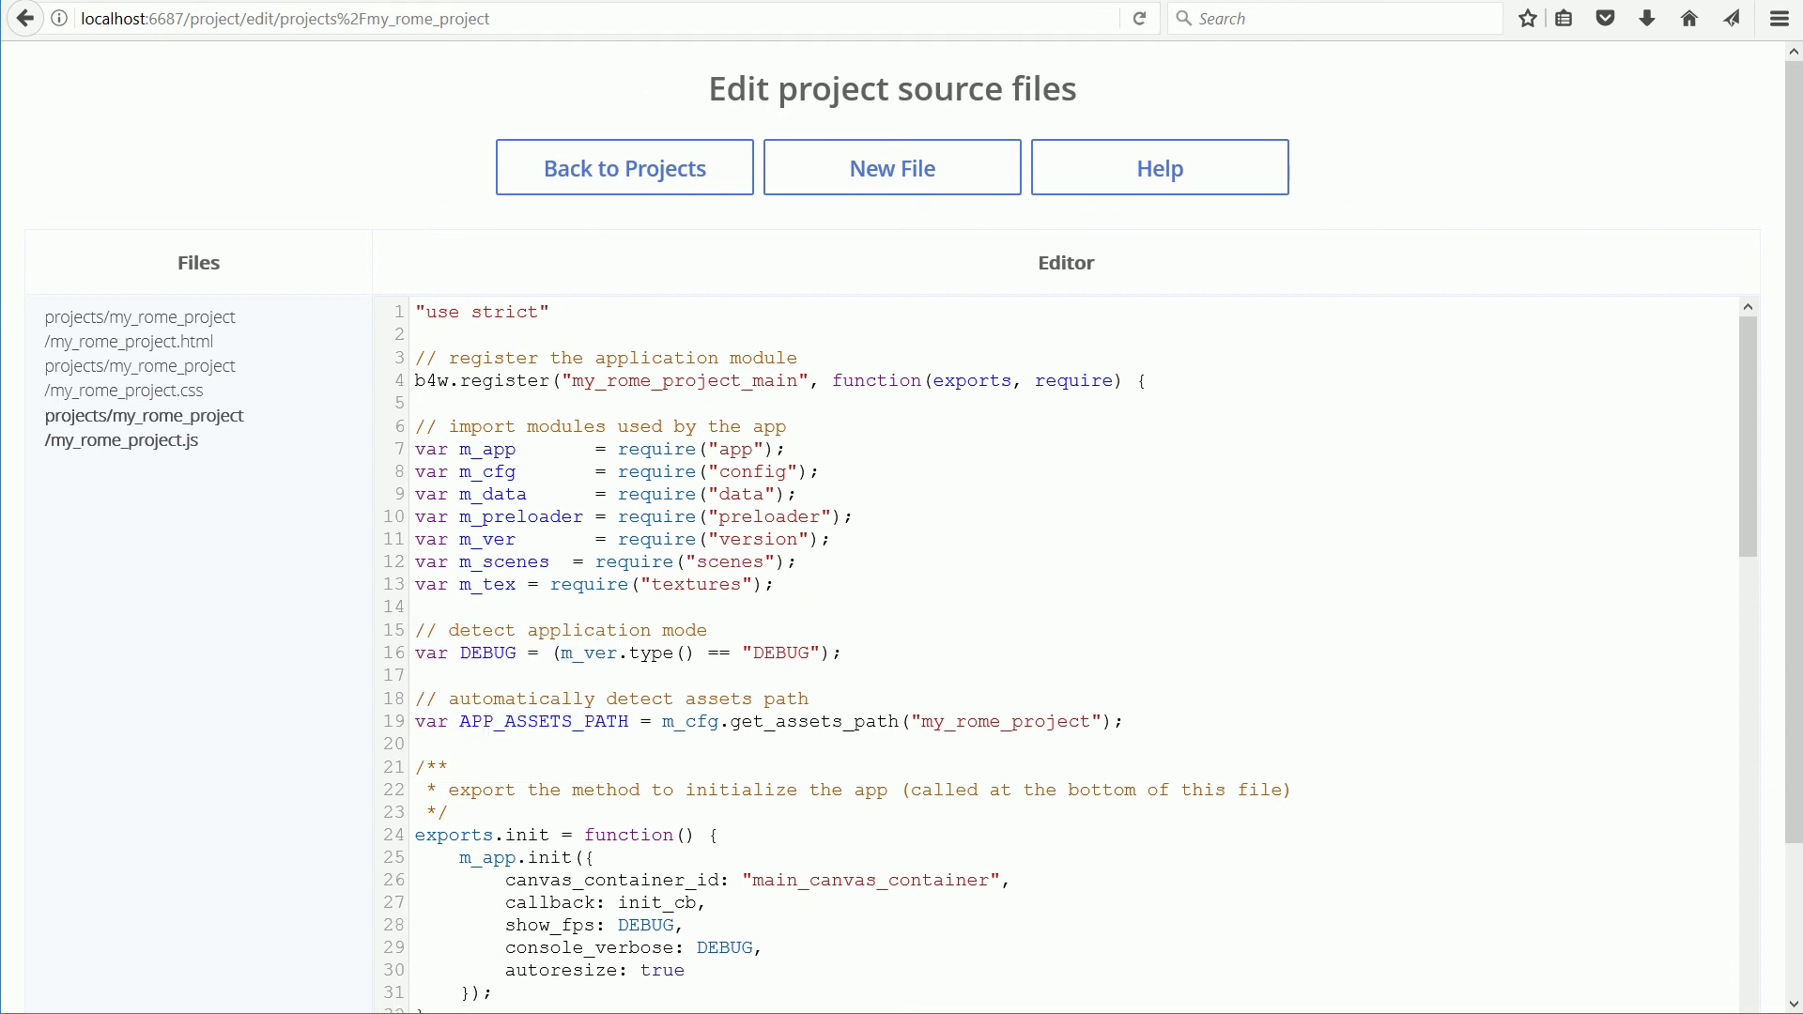
Copy the replace_image example's texture-swapping code from the documentation.
key("ctrl+Tab")
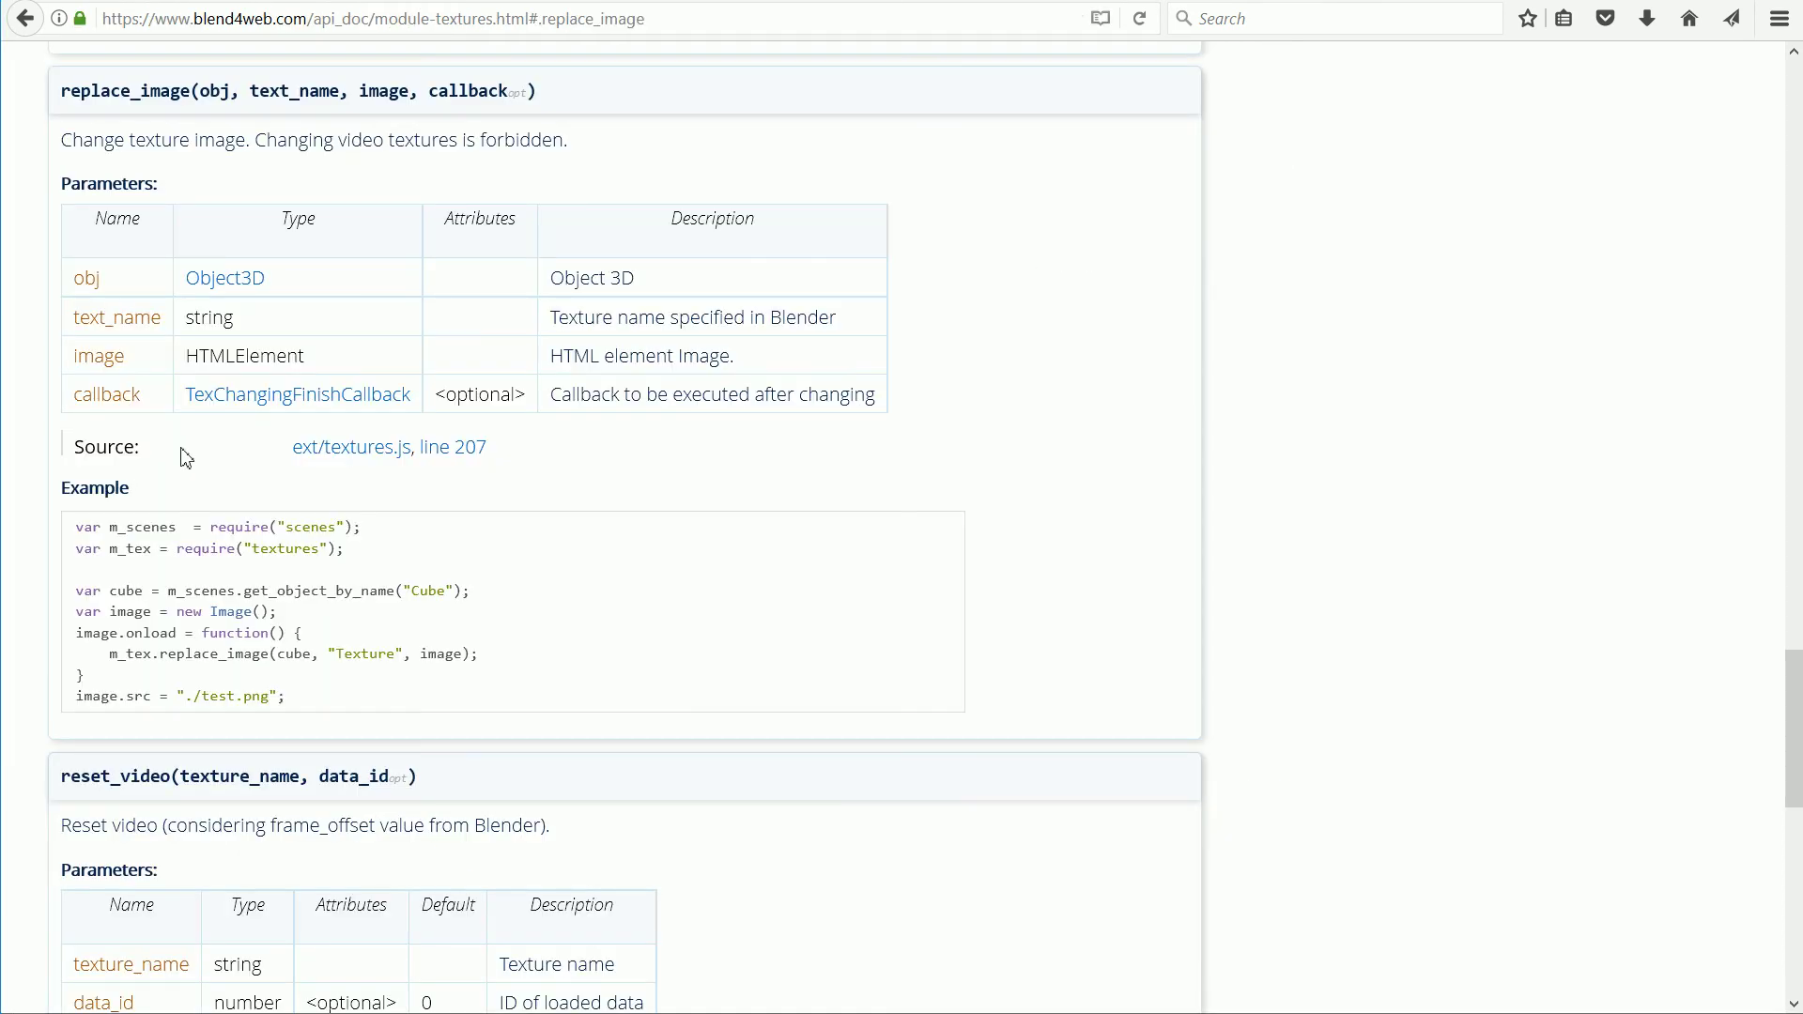
left_click_drag(76, 592, 483, 737)
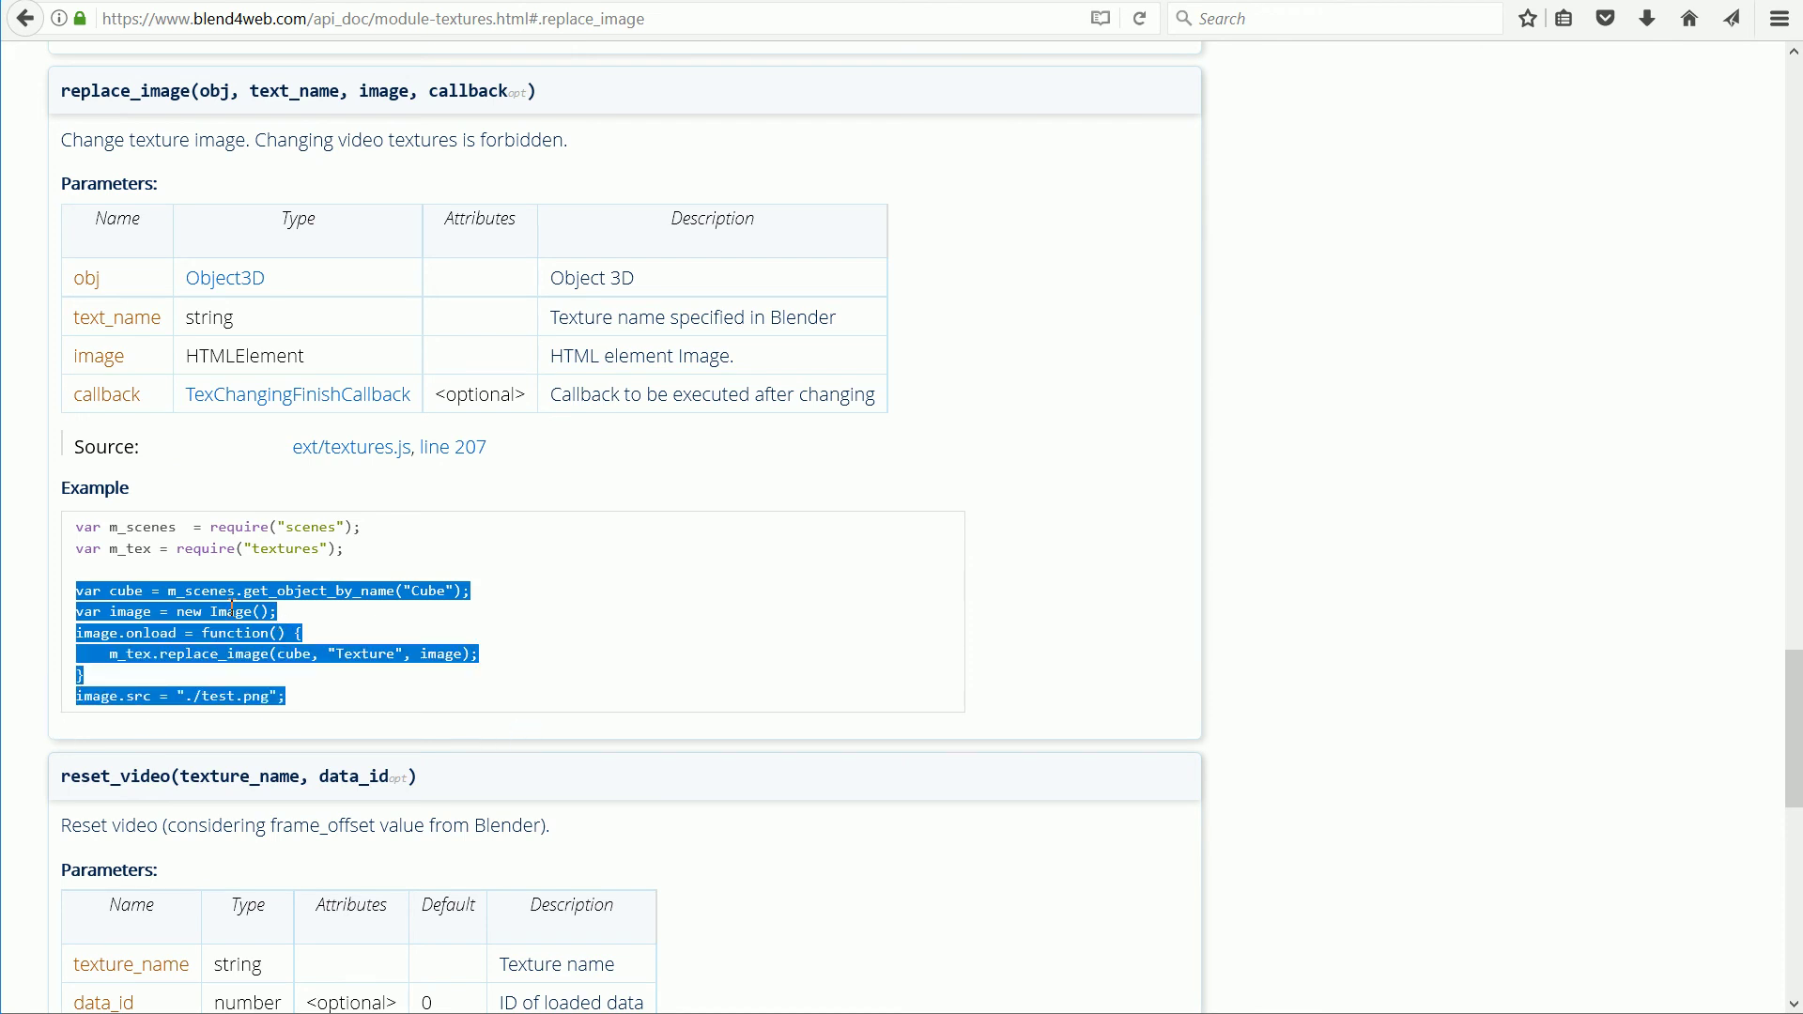
right_click(208, 631)
left_click(237, 640)
key("alt+Tab")
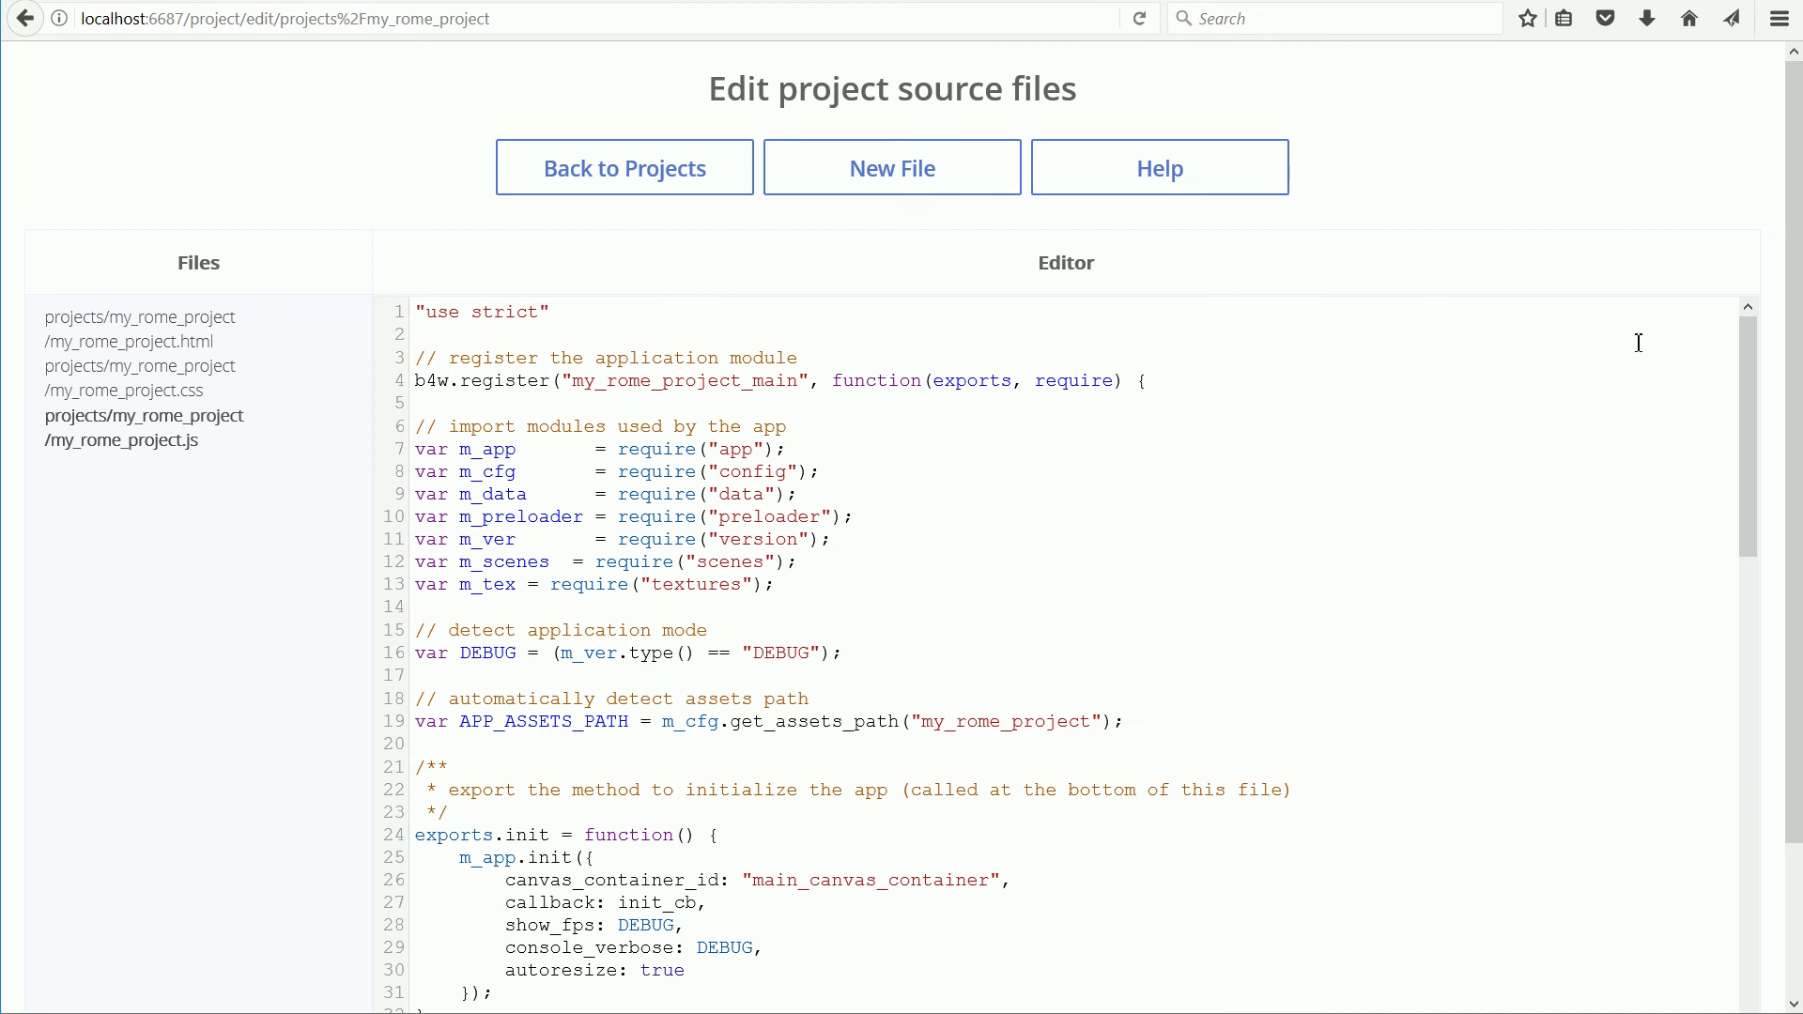
Paste the replace_image example code at line 83, below the 'place your code here' comment.
left_click_drag(1750, 404, 1747, 899)
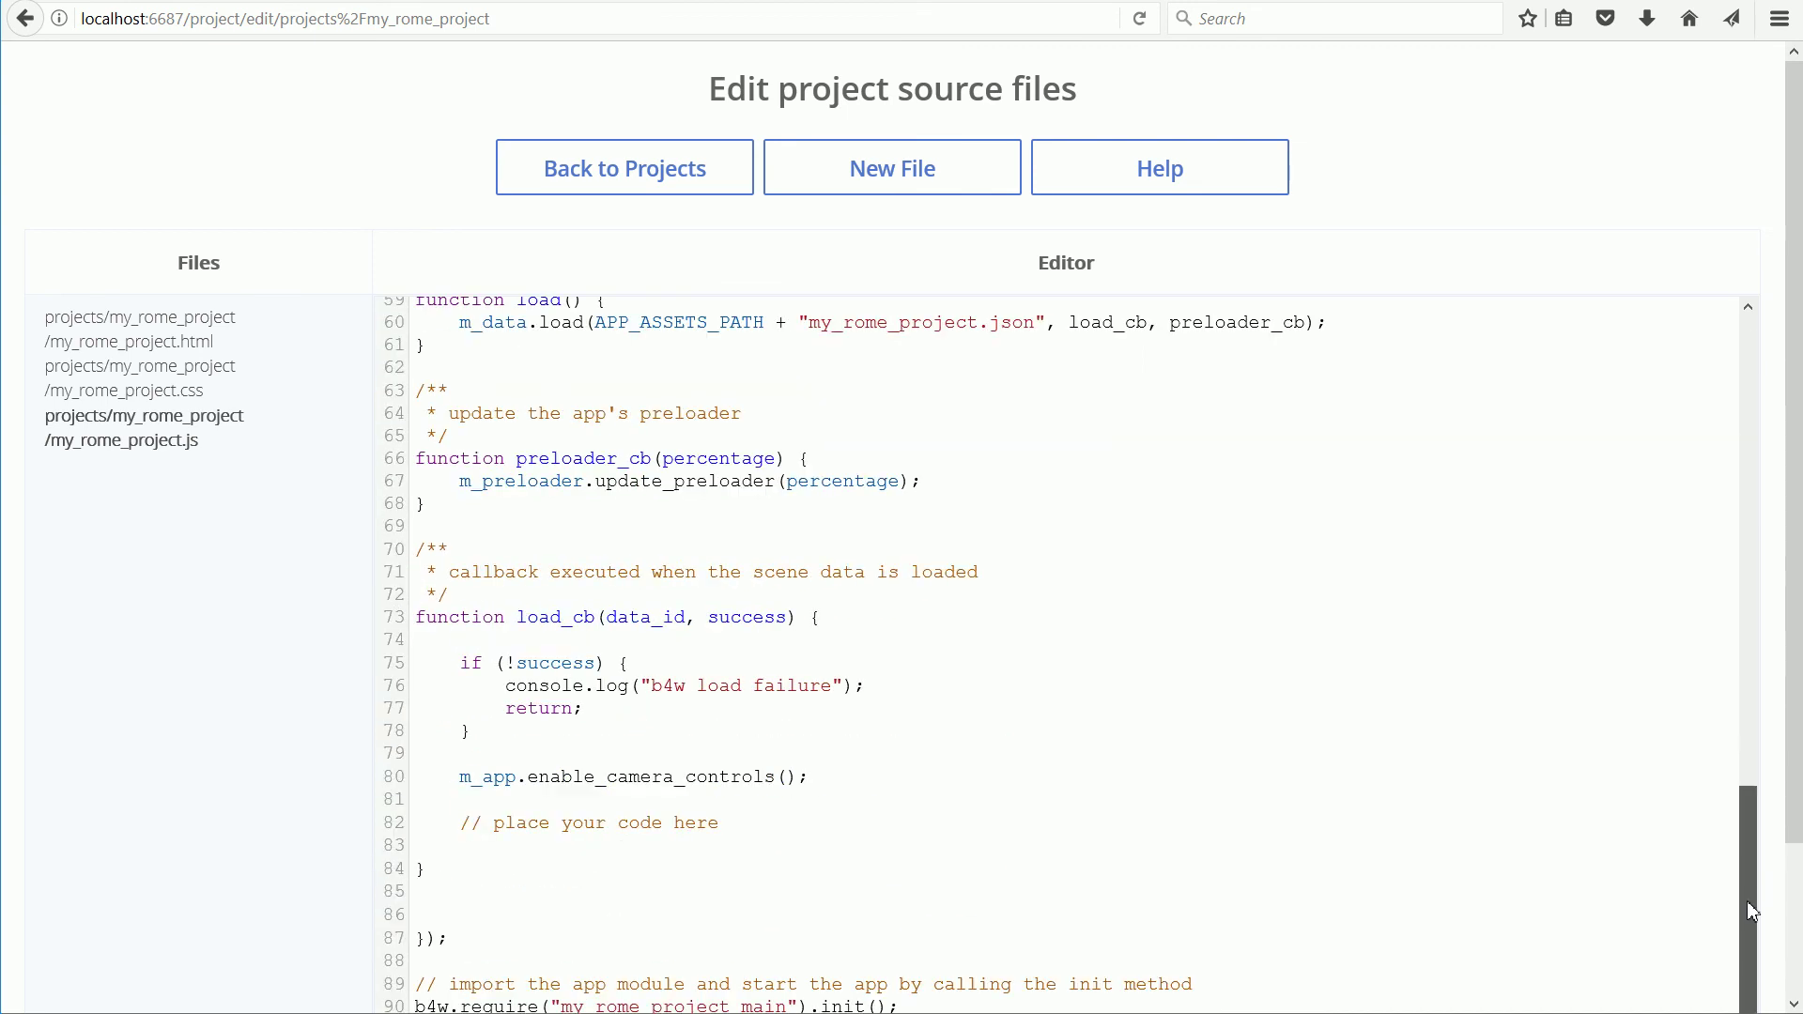
right_click(422, 850)
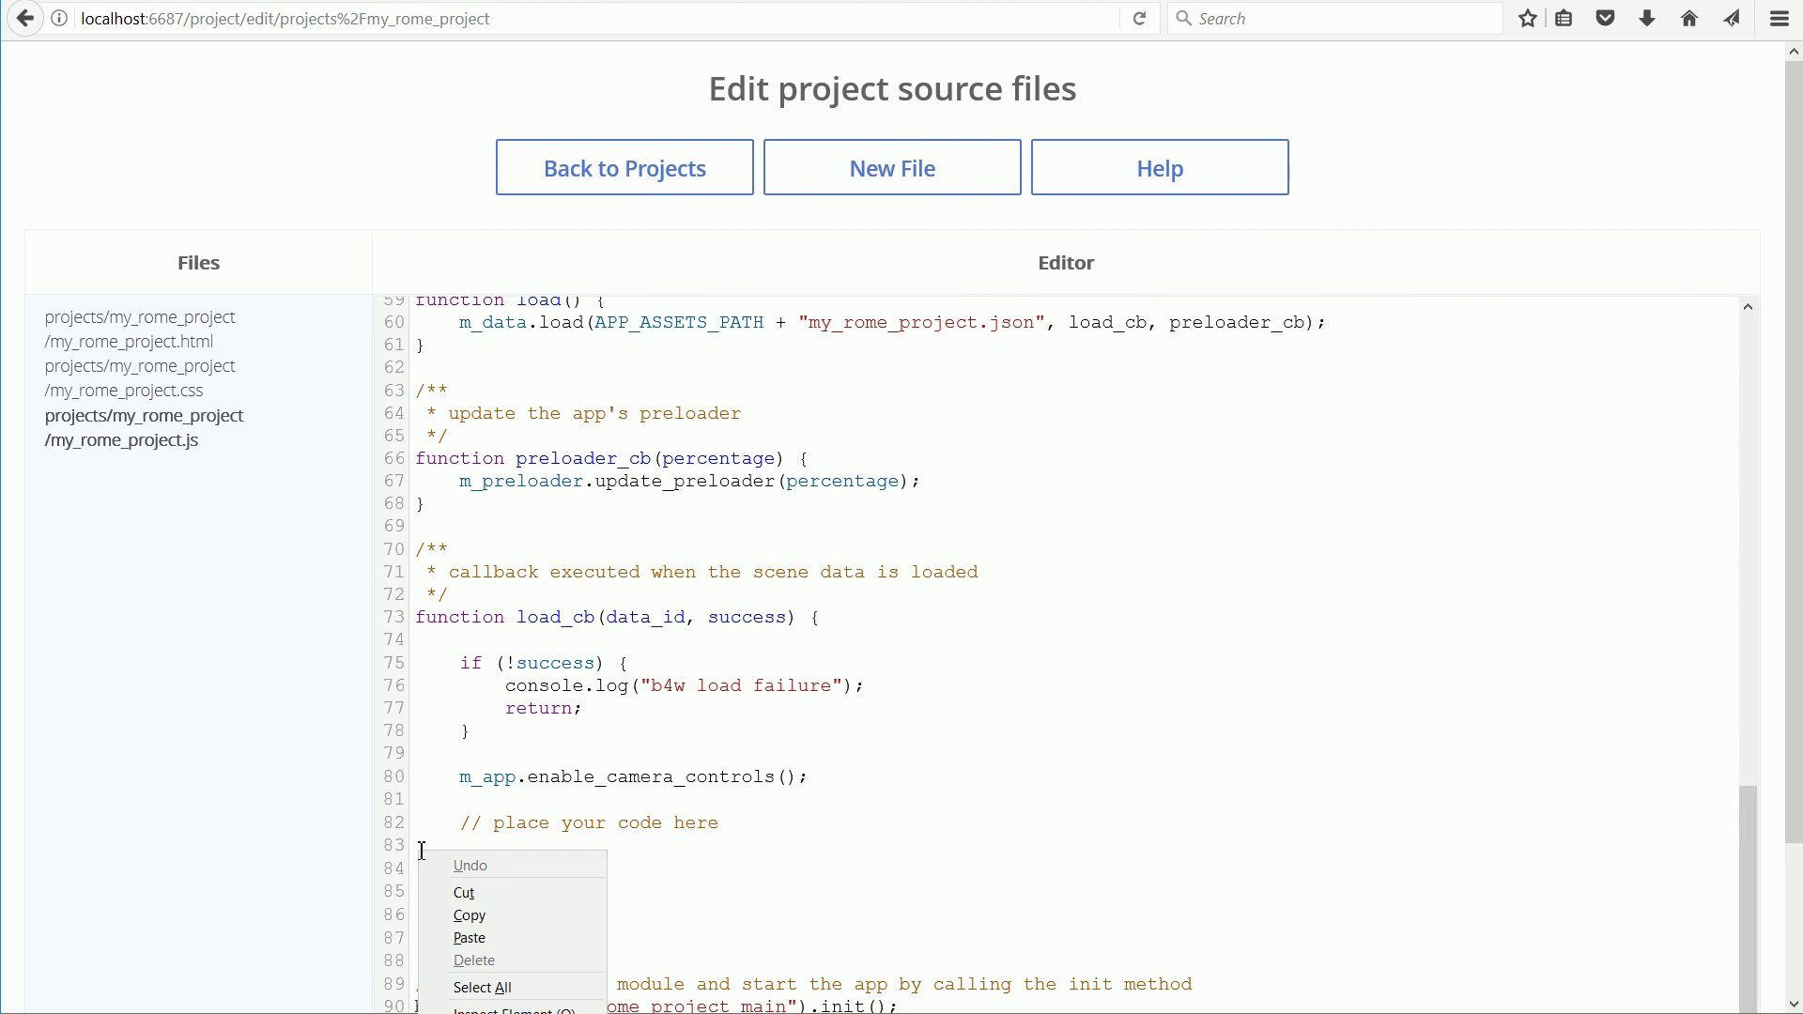
left_click(479, 935)
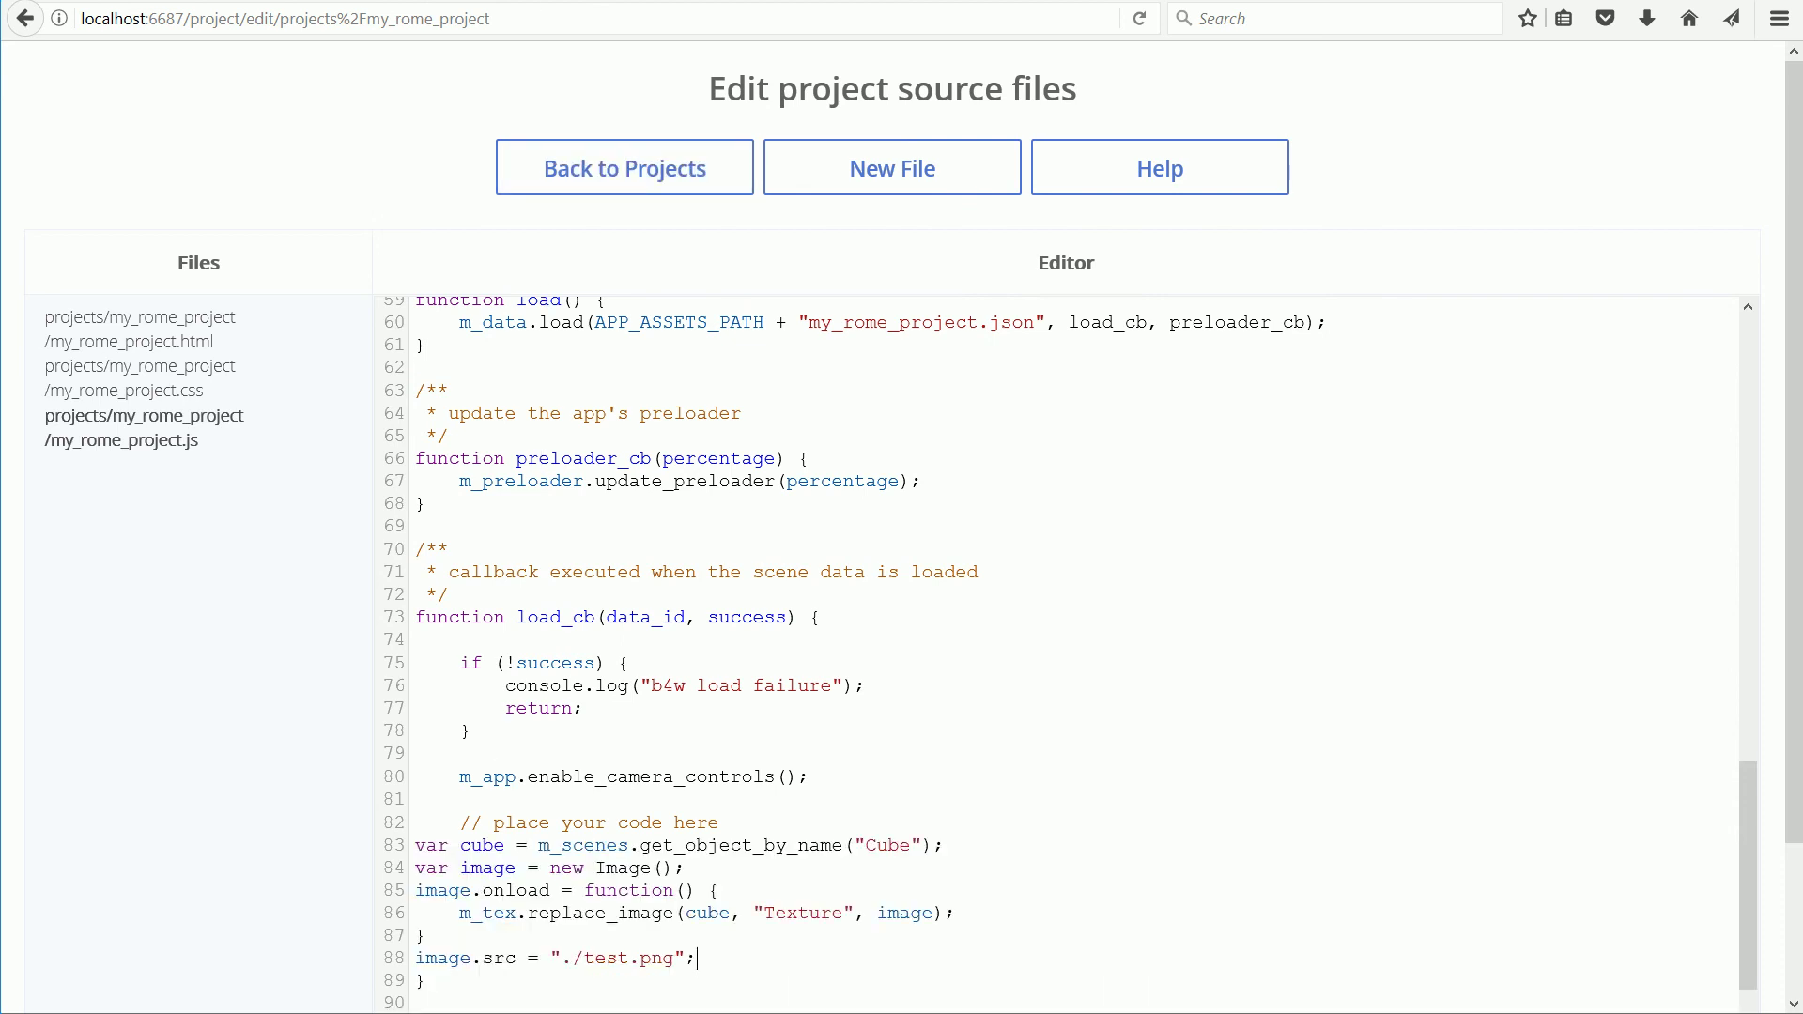
Indent each pasted line, 83 through 88, by one more level.
left_click(424, 851)
key("Tab")
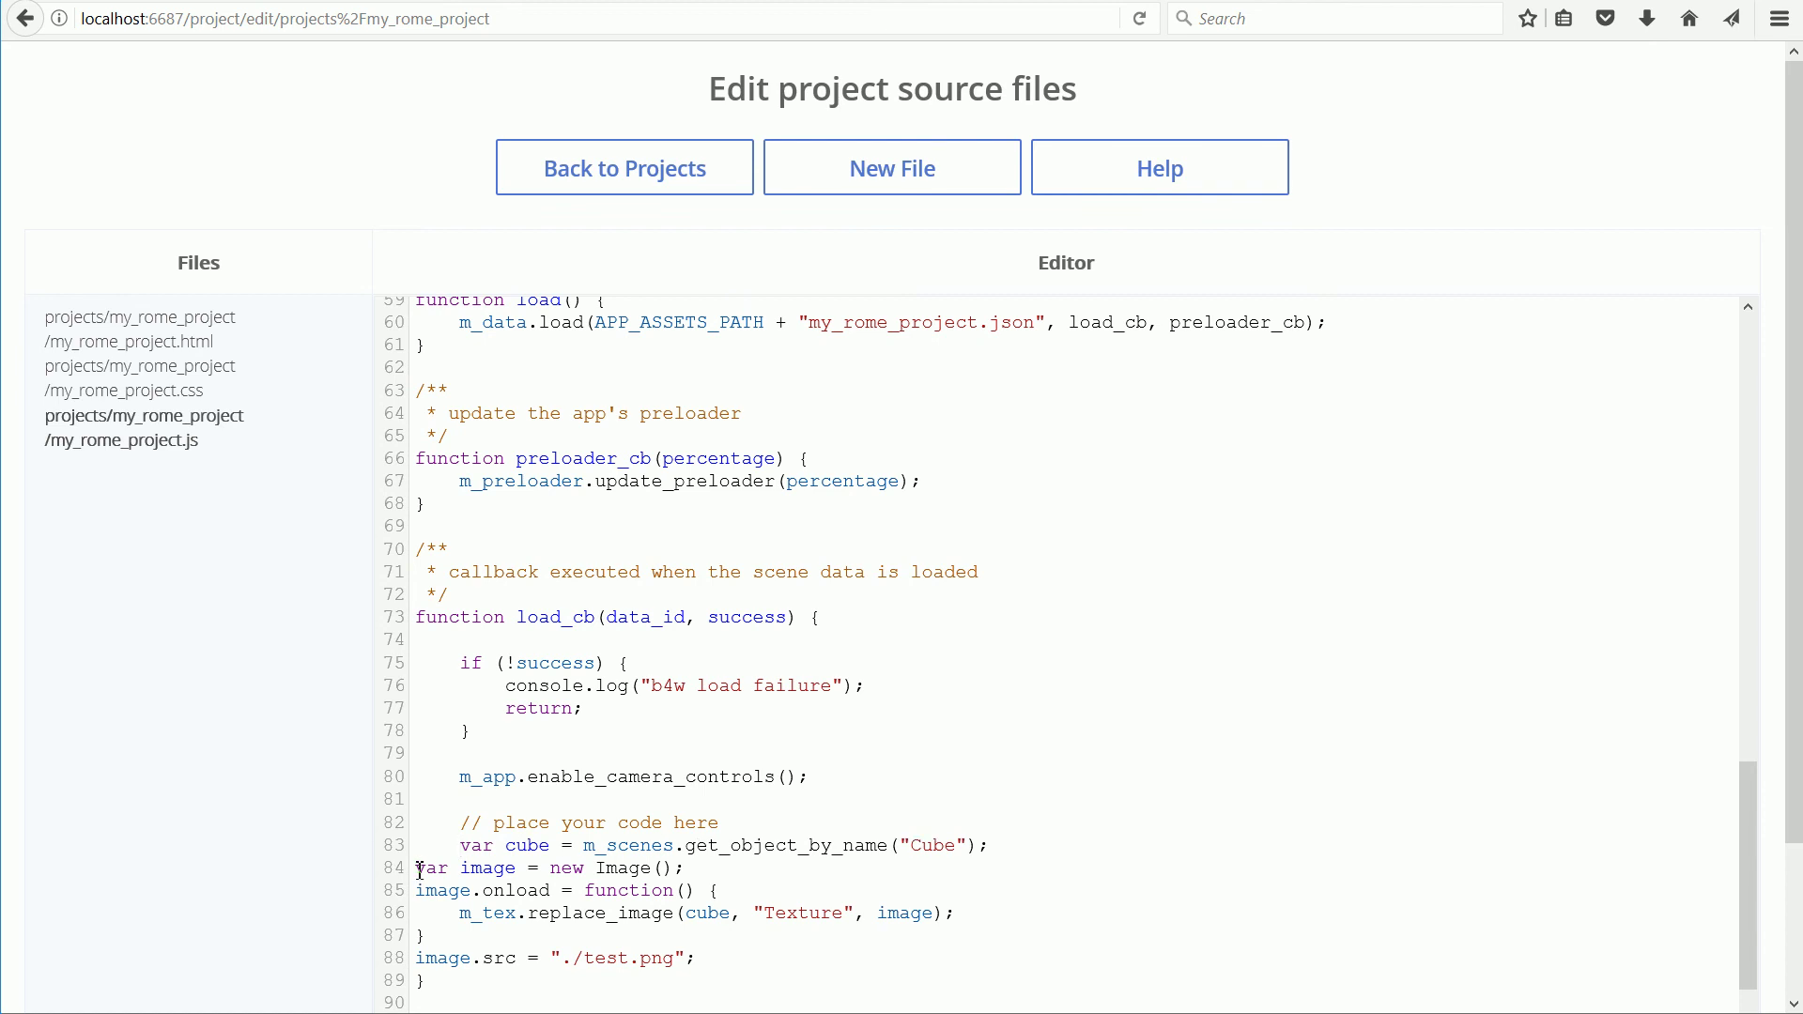
left_click(419, 870)
key("Tab")
left_click(420, 892)
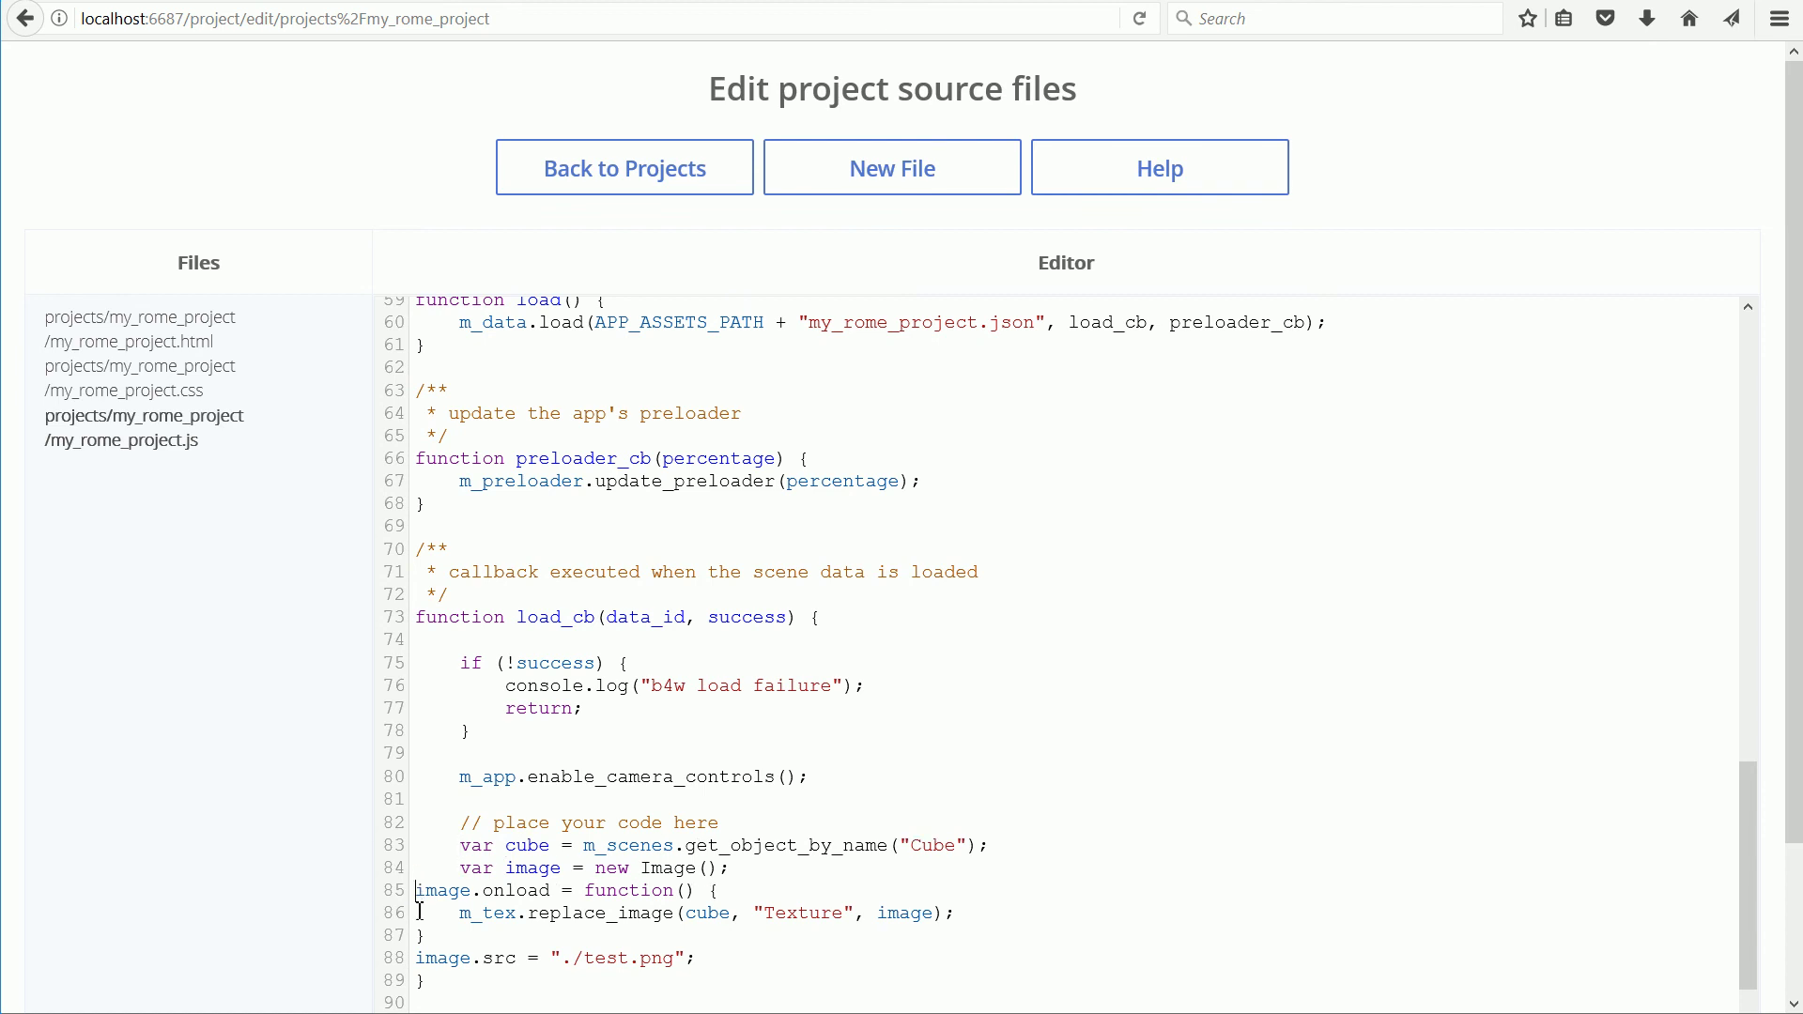
key("Tab")
left_click(422, 913)
key("Tab")
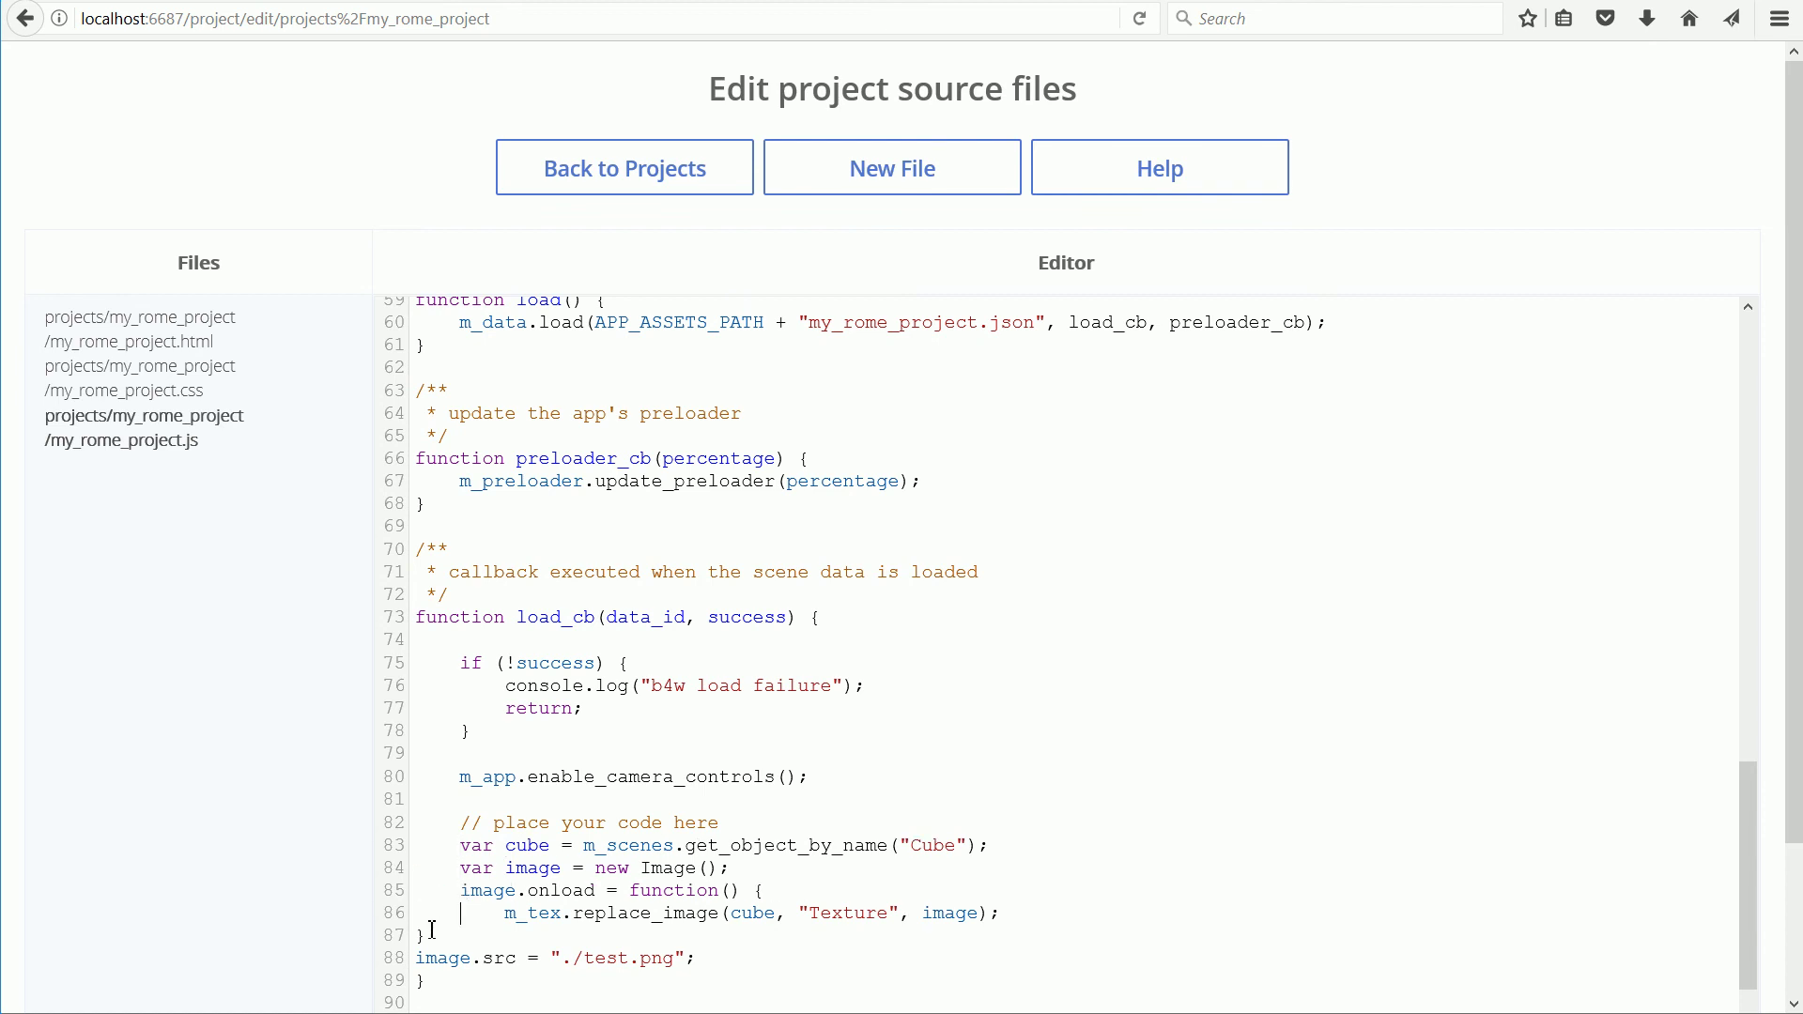
left_click(420, 937)
key("Tab")
left_click(420, 959)
key("Tab")
key("Tab")
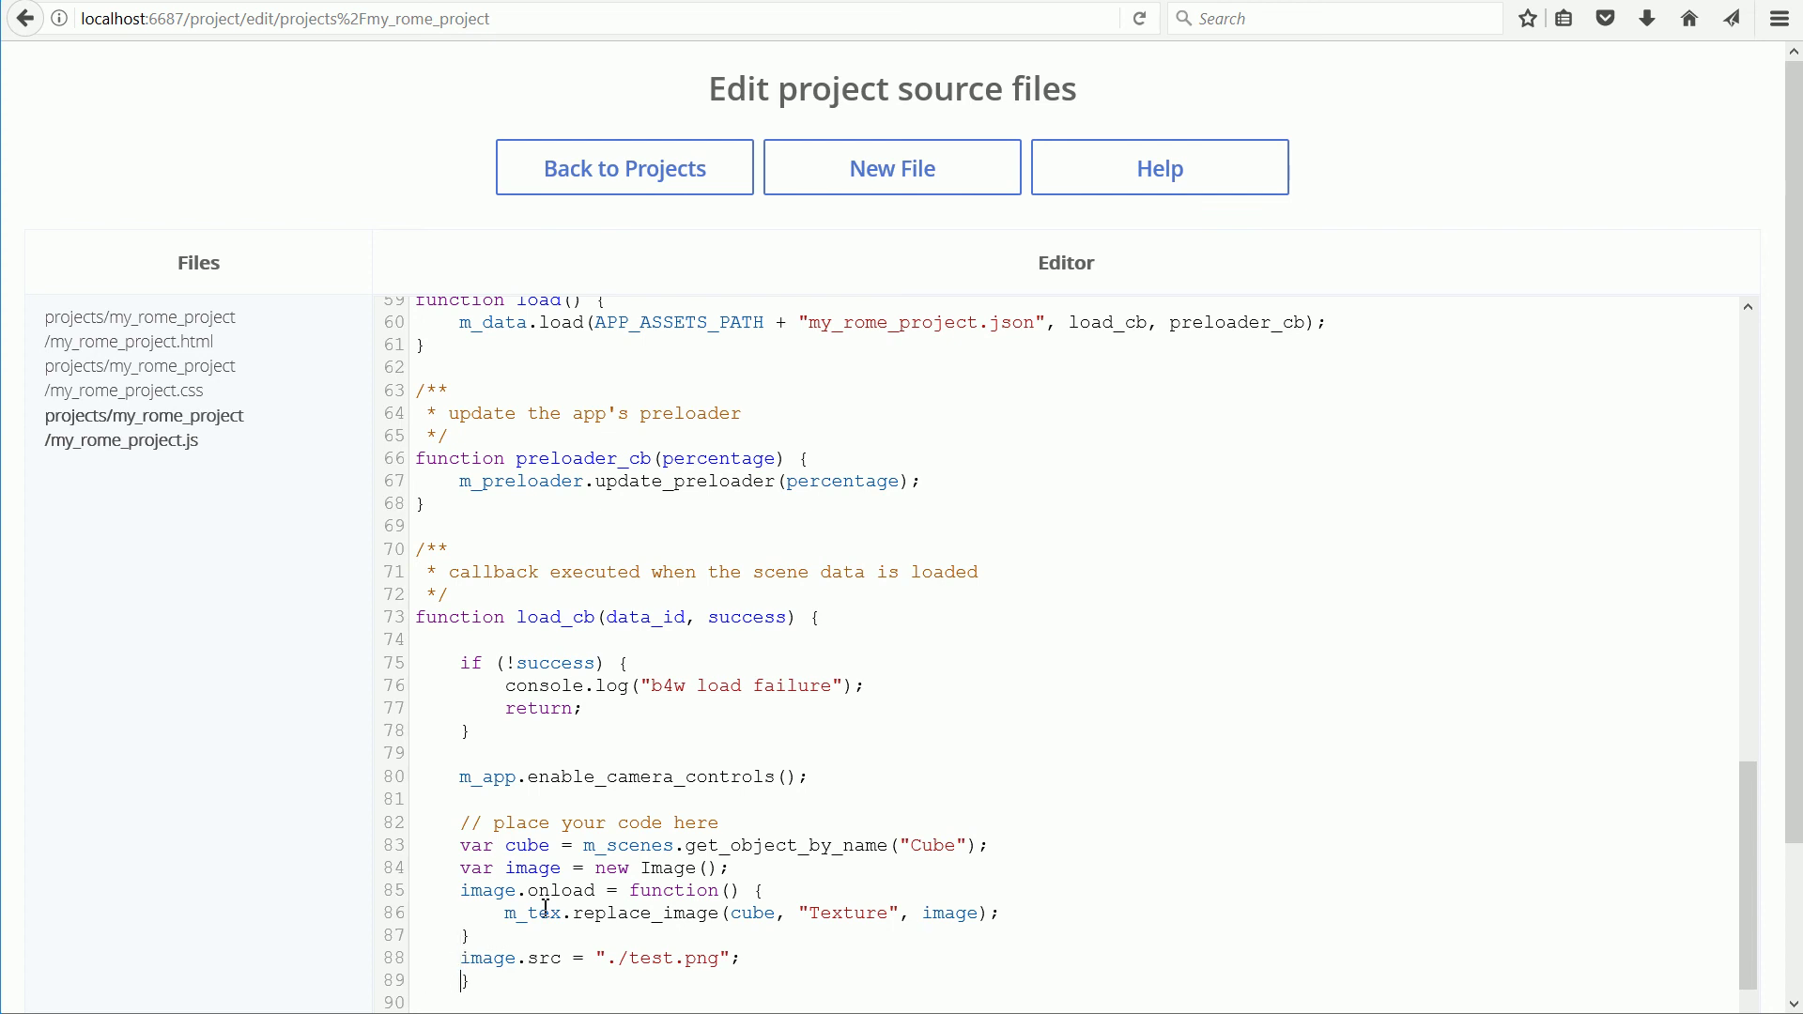
Replace the object name 'Cube' with 'Plane' on line 83.
left_click_drag(915, 846, 959, 846)
type("Plane")
left_click_drag(812, 924, 897, 915)
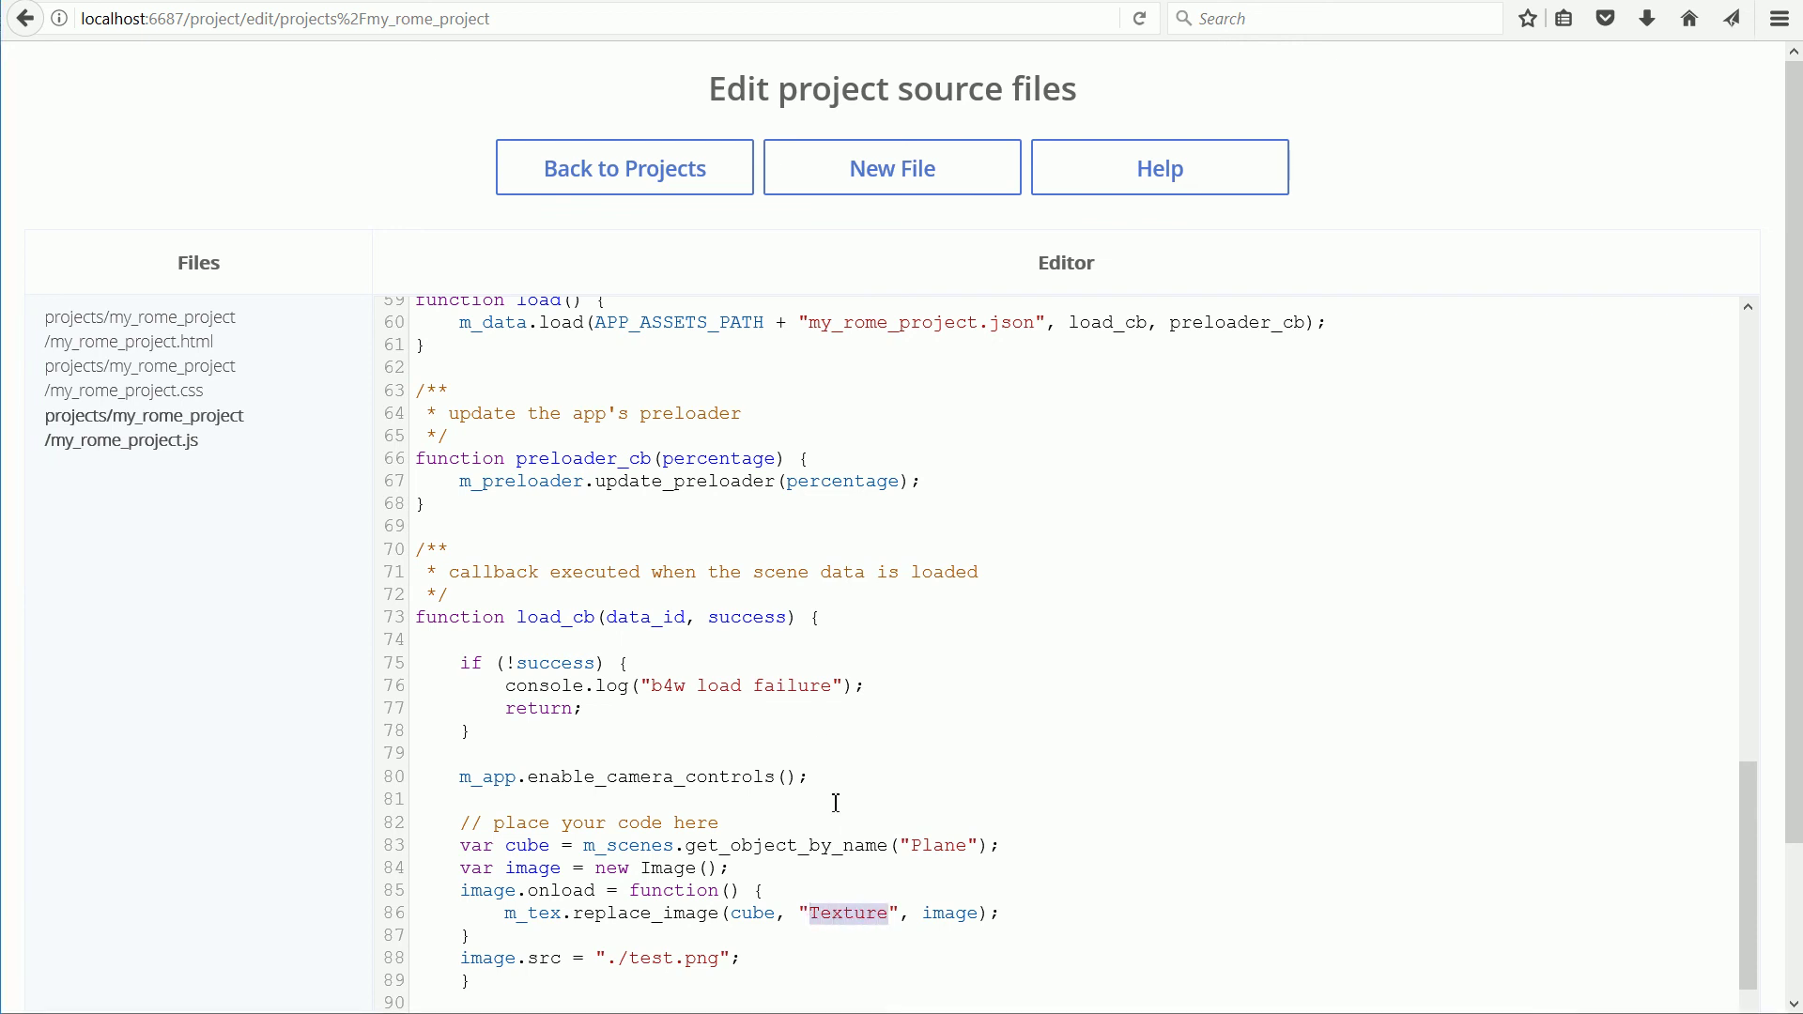
Change the image path from './test.png' to './assets/rome2.jpg' and save the script.
double_click(614, 959)
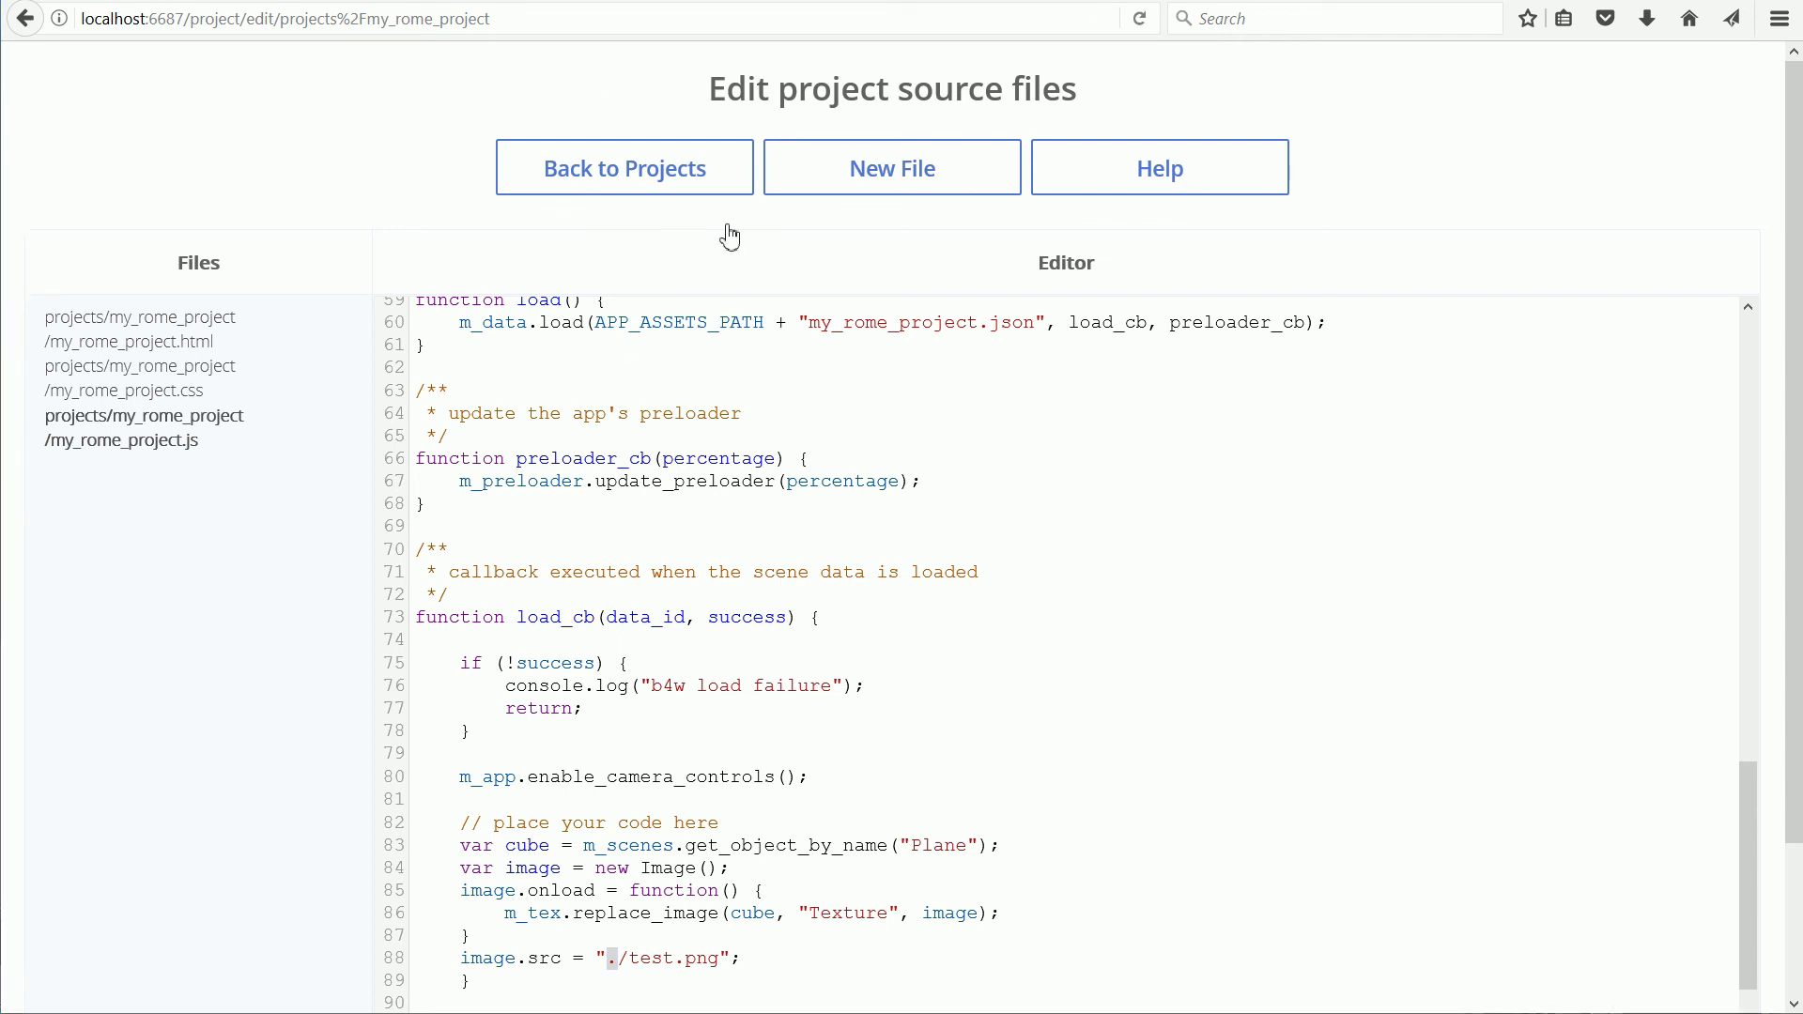
left_click(630, 959)
type("asse")
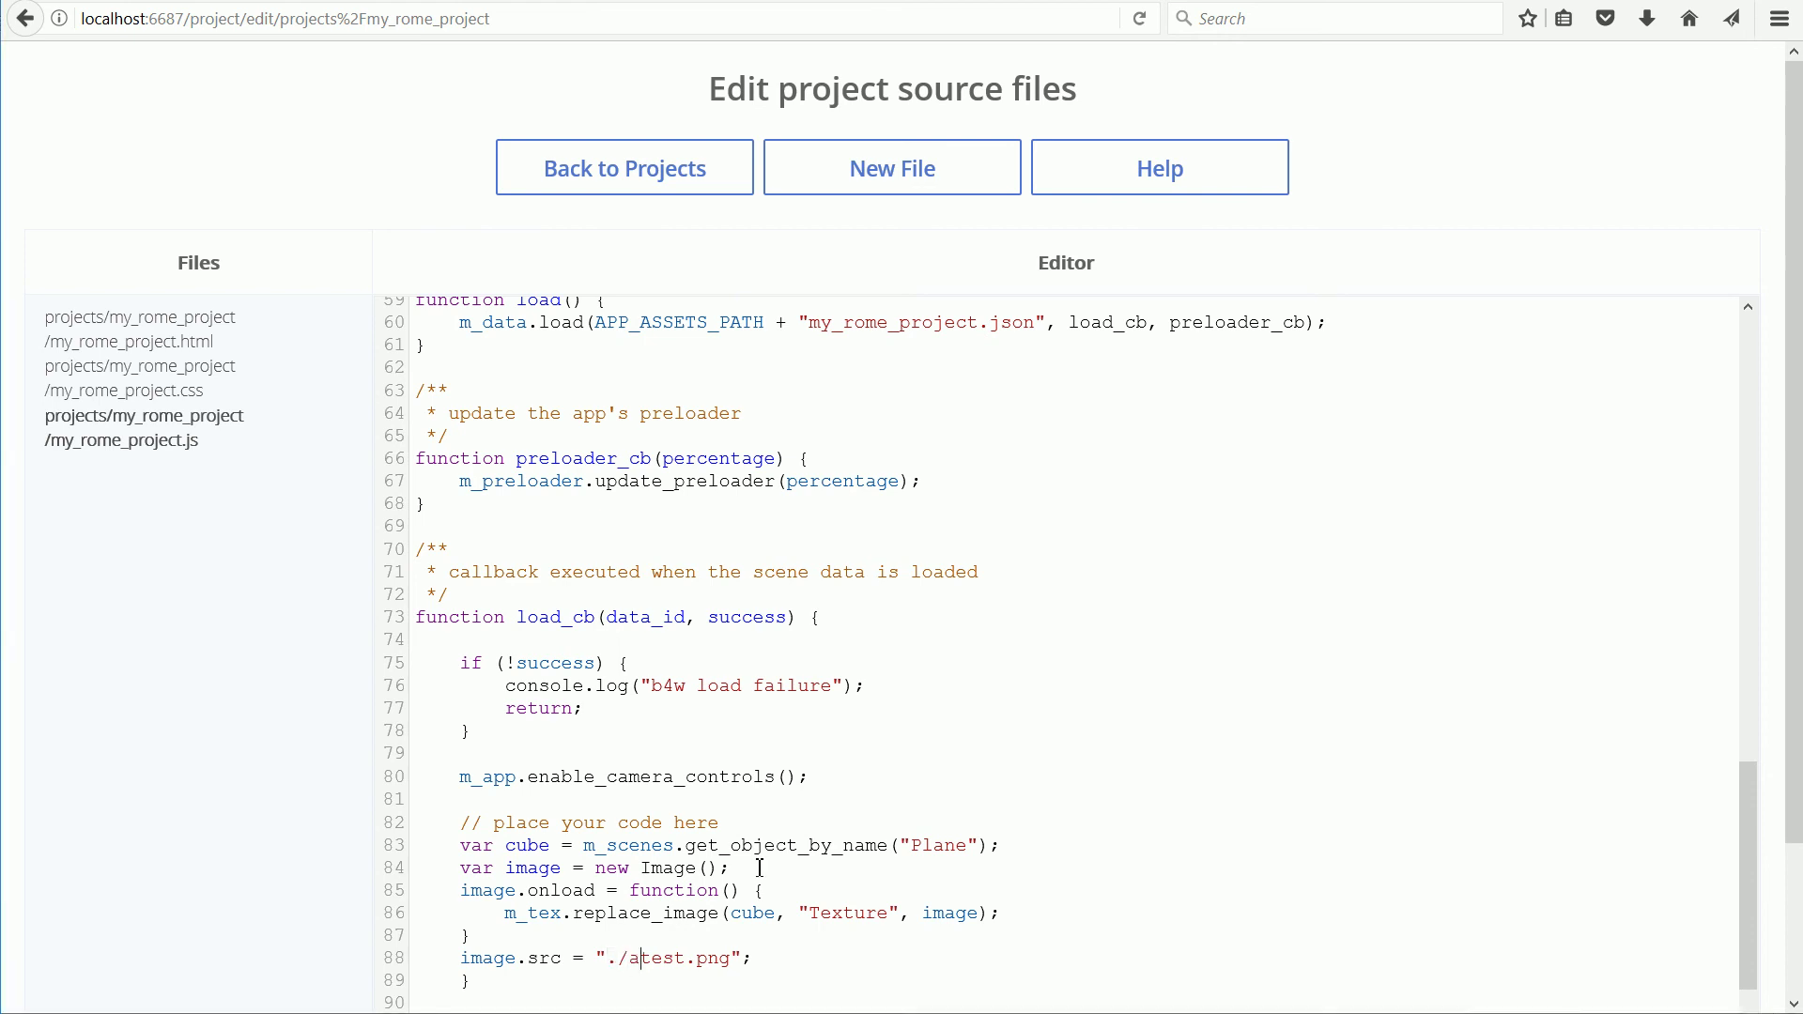
type("ts/")
left_click_drag(709, 958, 800, 968)
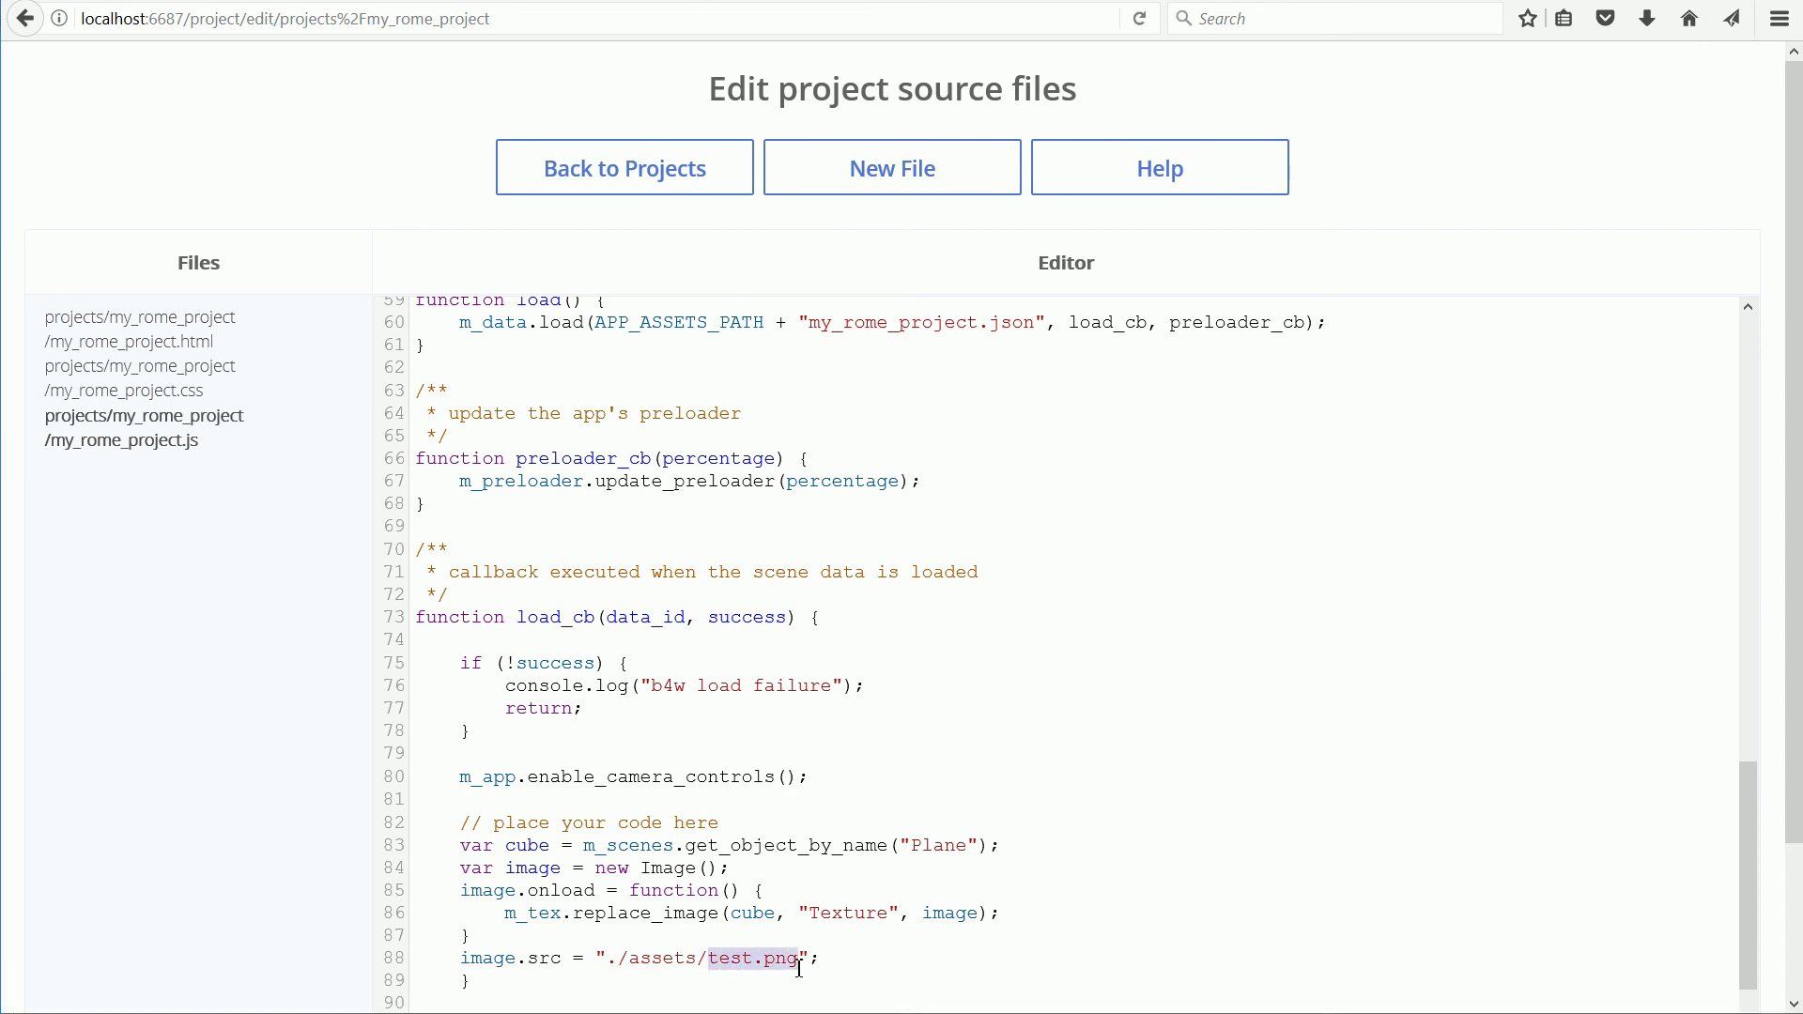
type("ro")
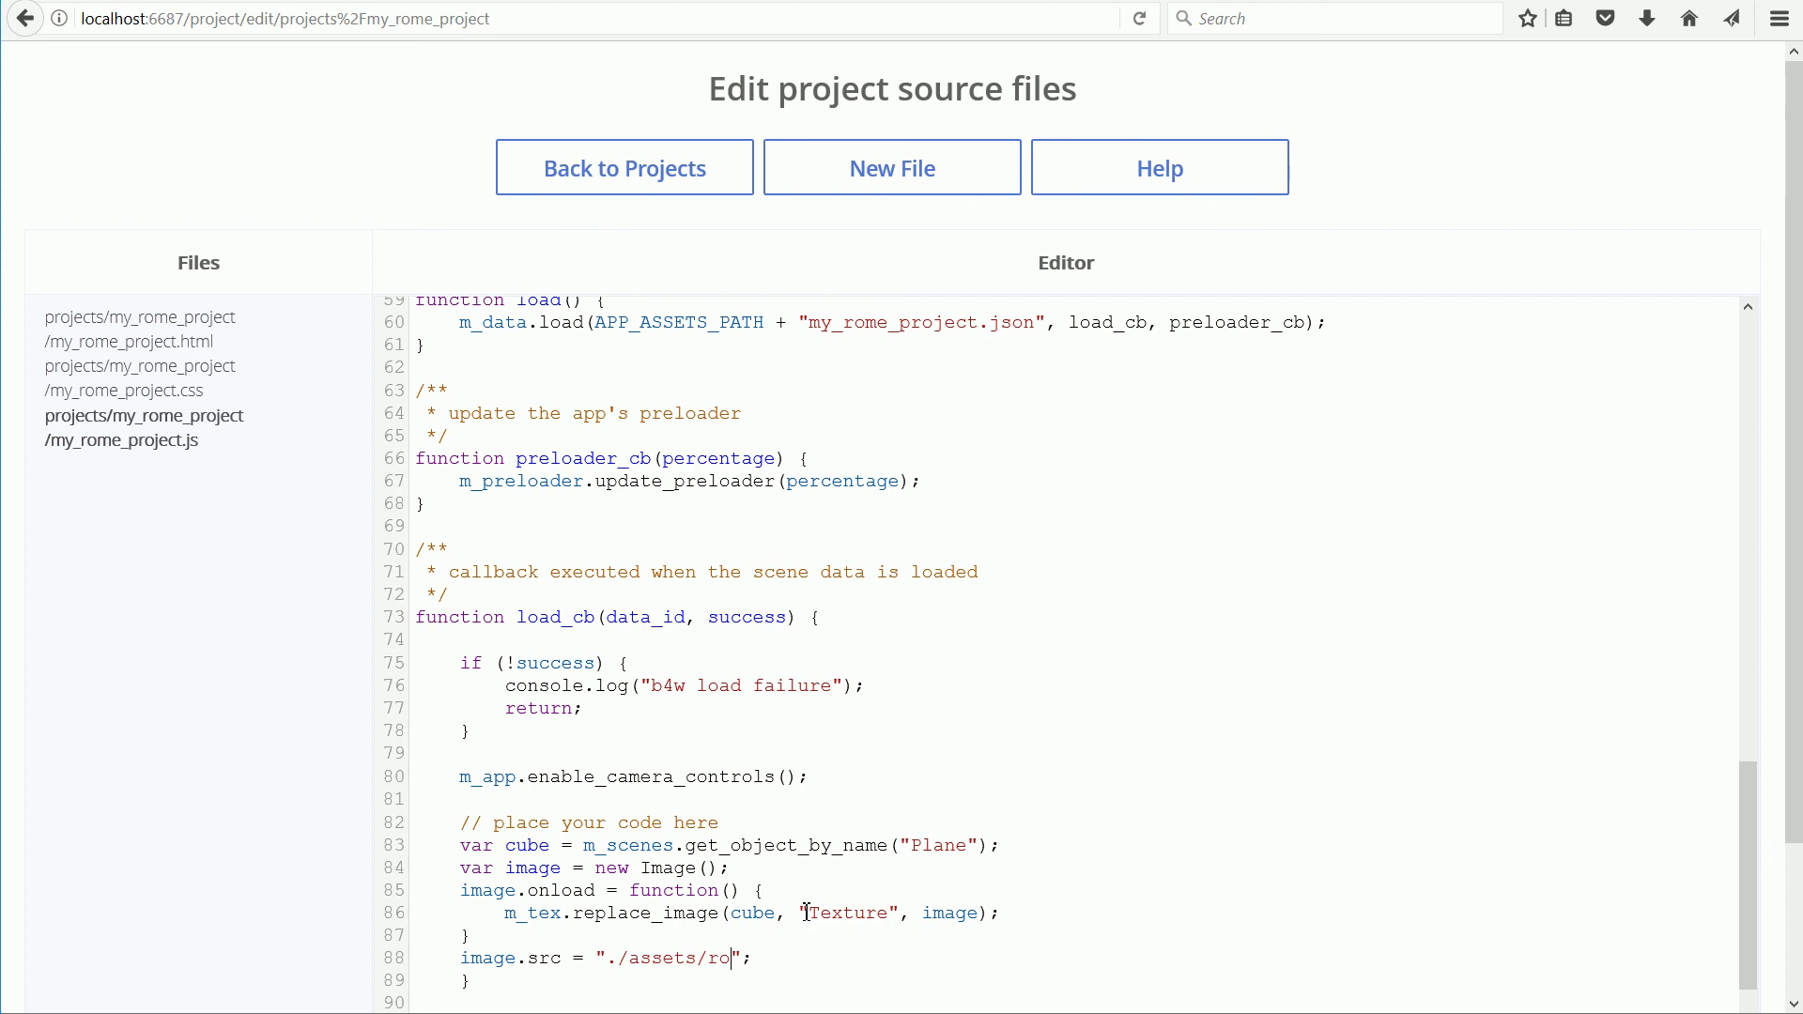
type("me2.jpg")
left_click_drag(1796, 291, 1797, 401)
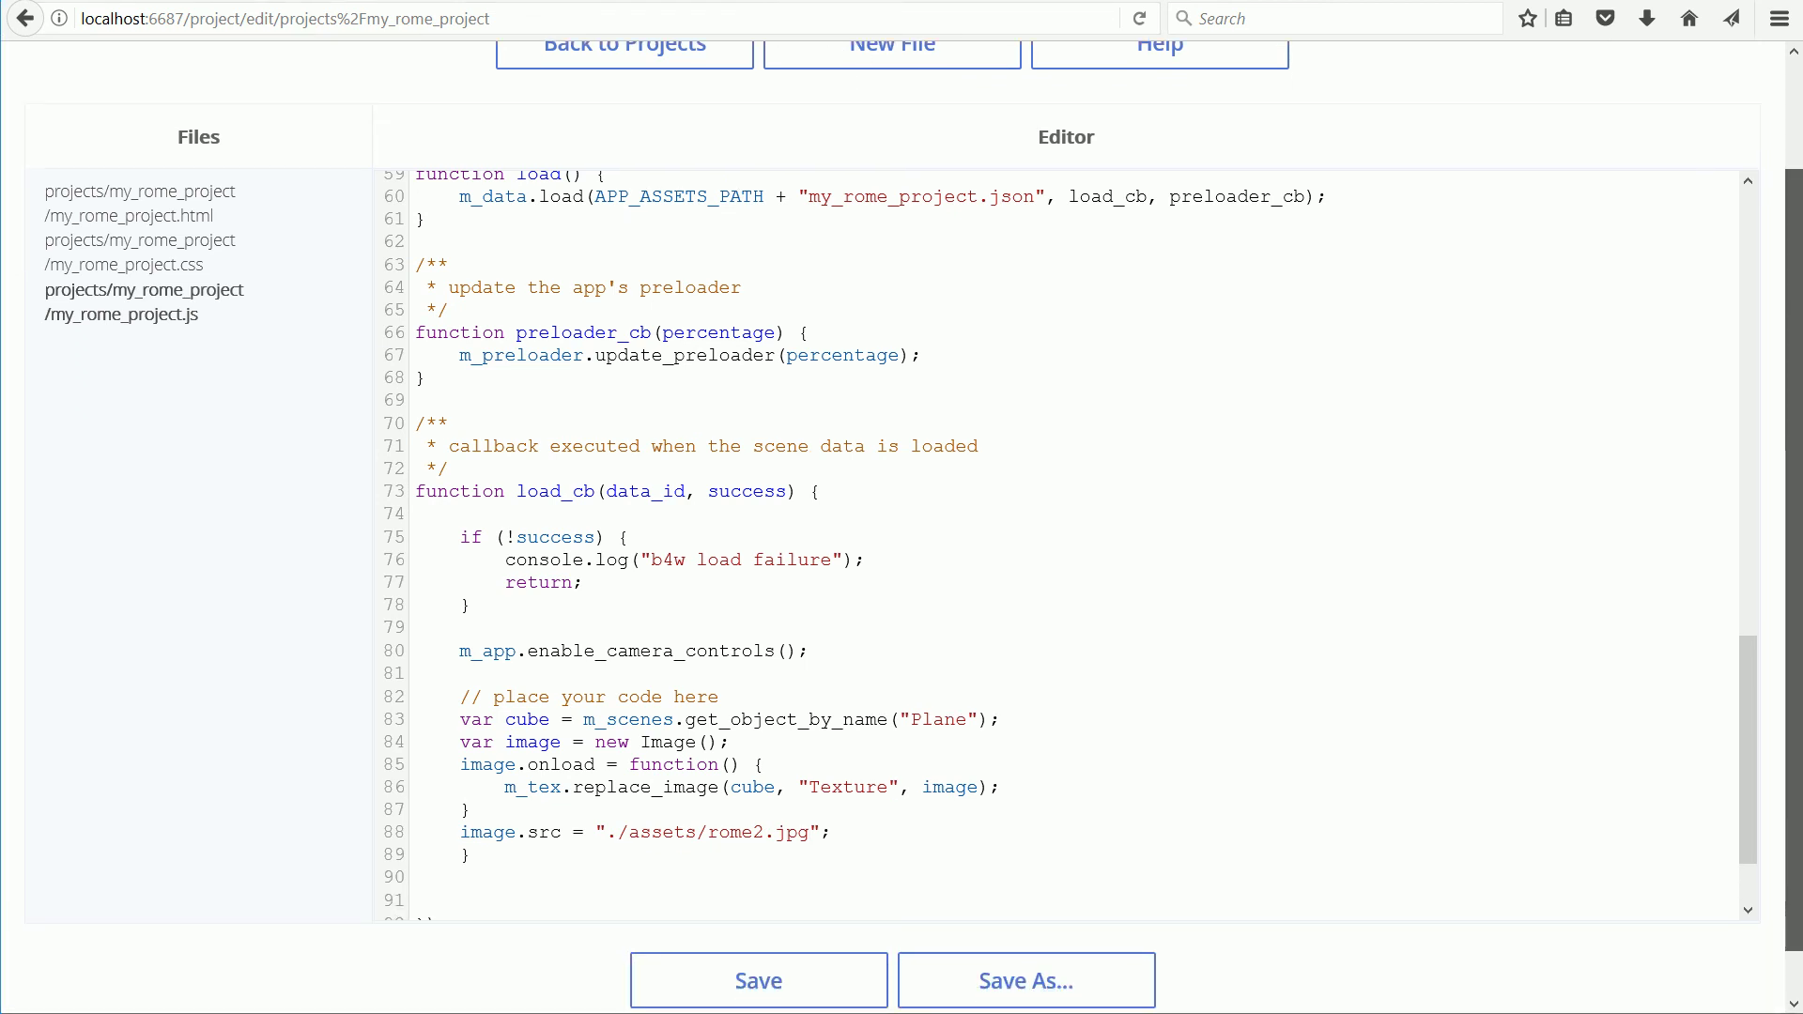
left_click(735, 1001)
Return to the projects list and launch the my_rome_project app to test it.
left_click(25, 19)
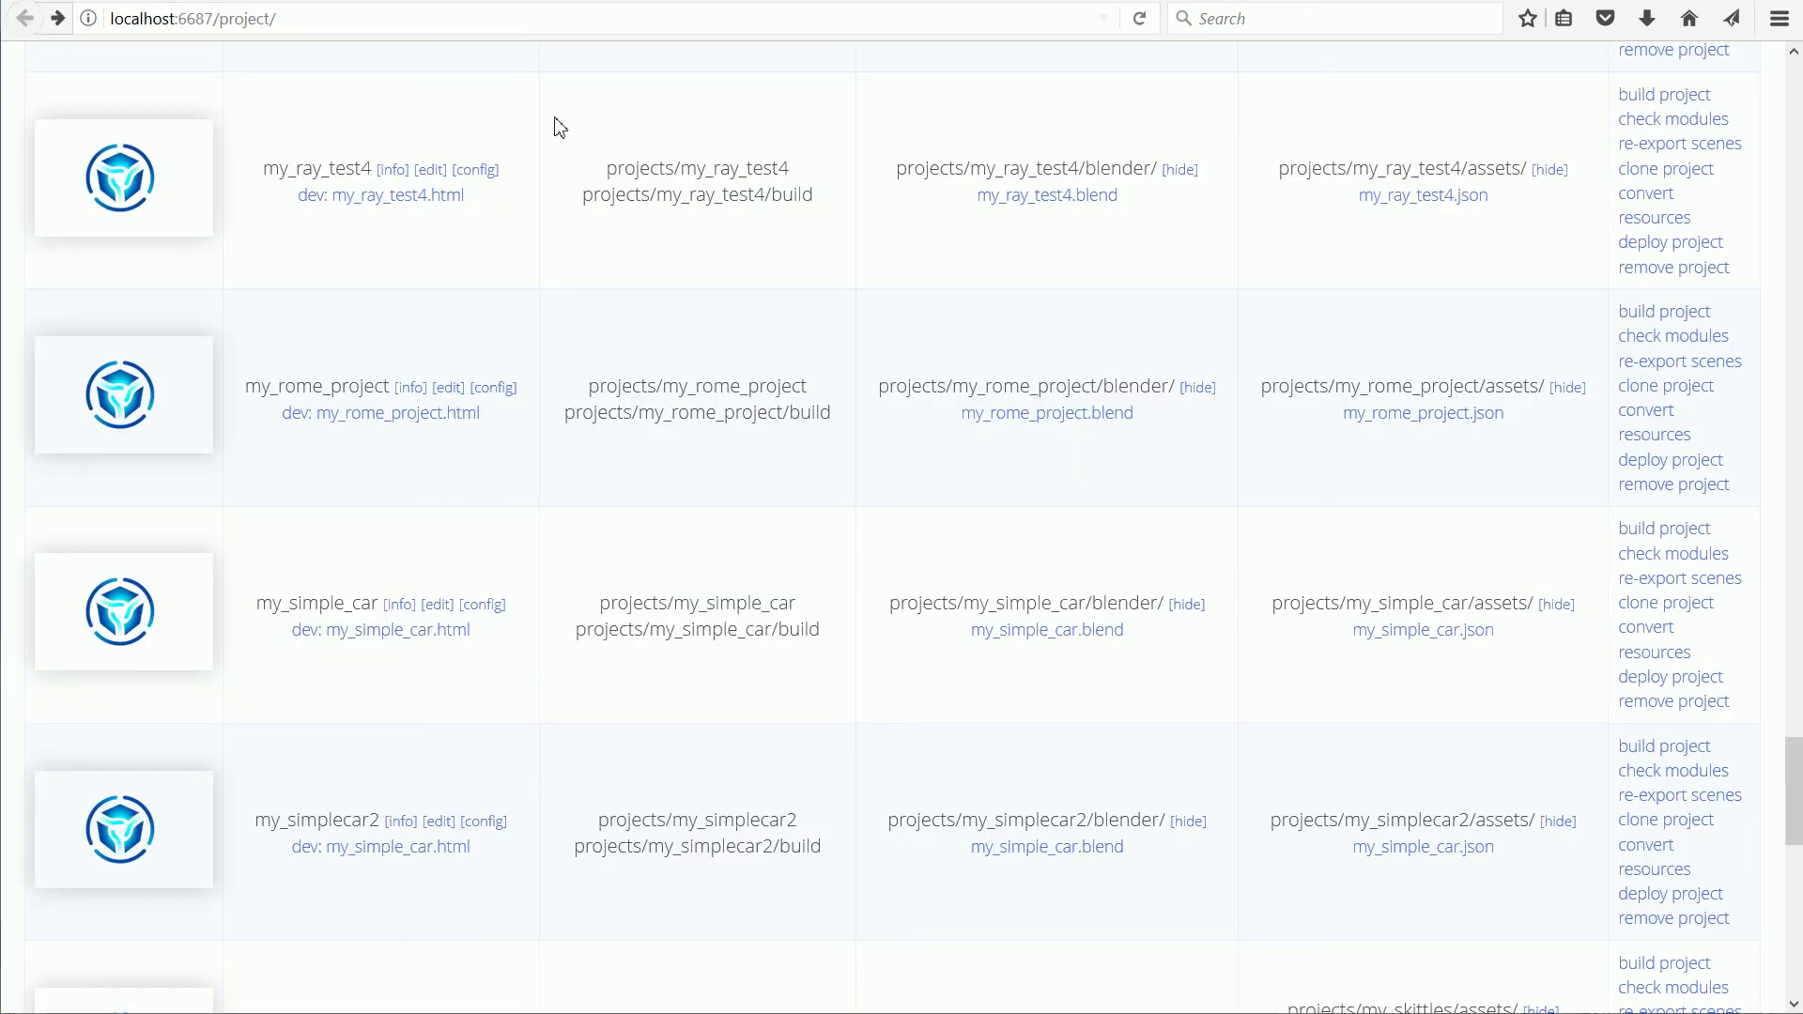
left_click(420, 415)
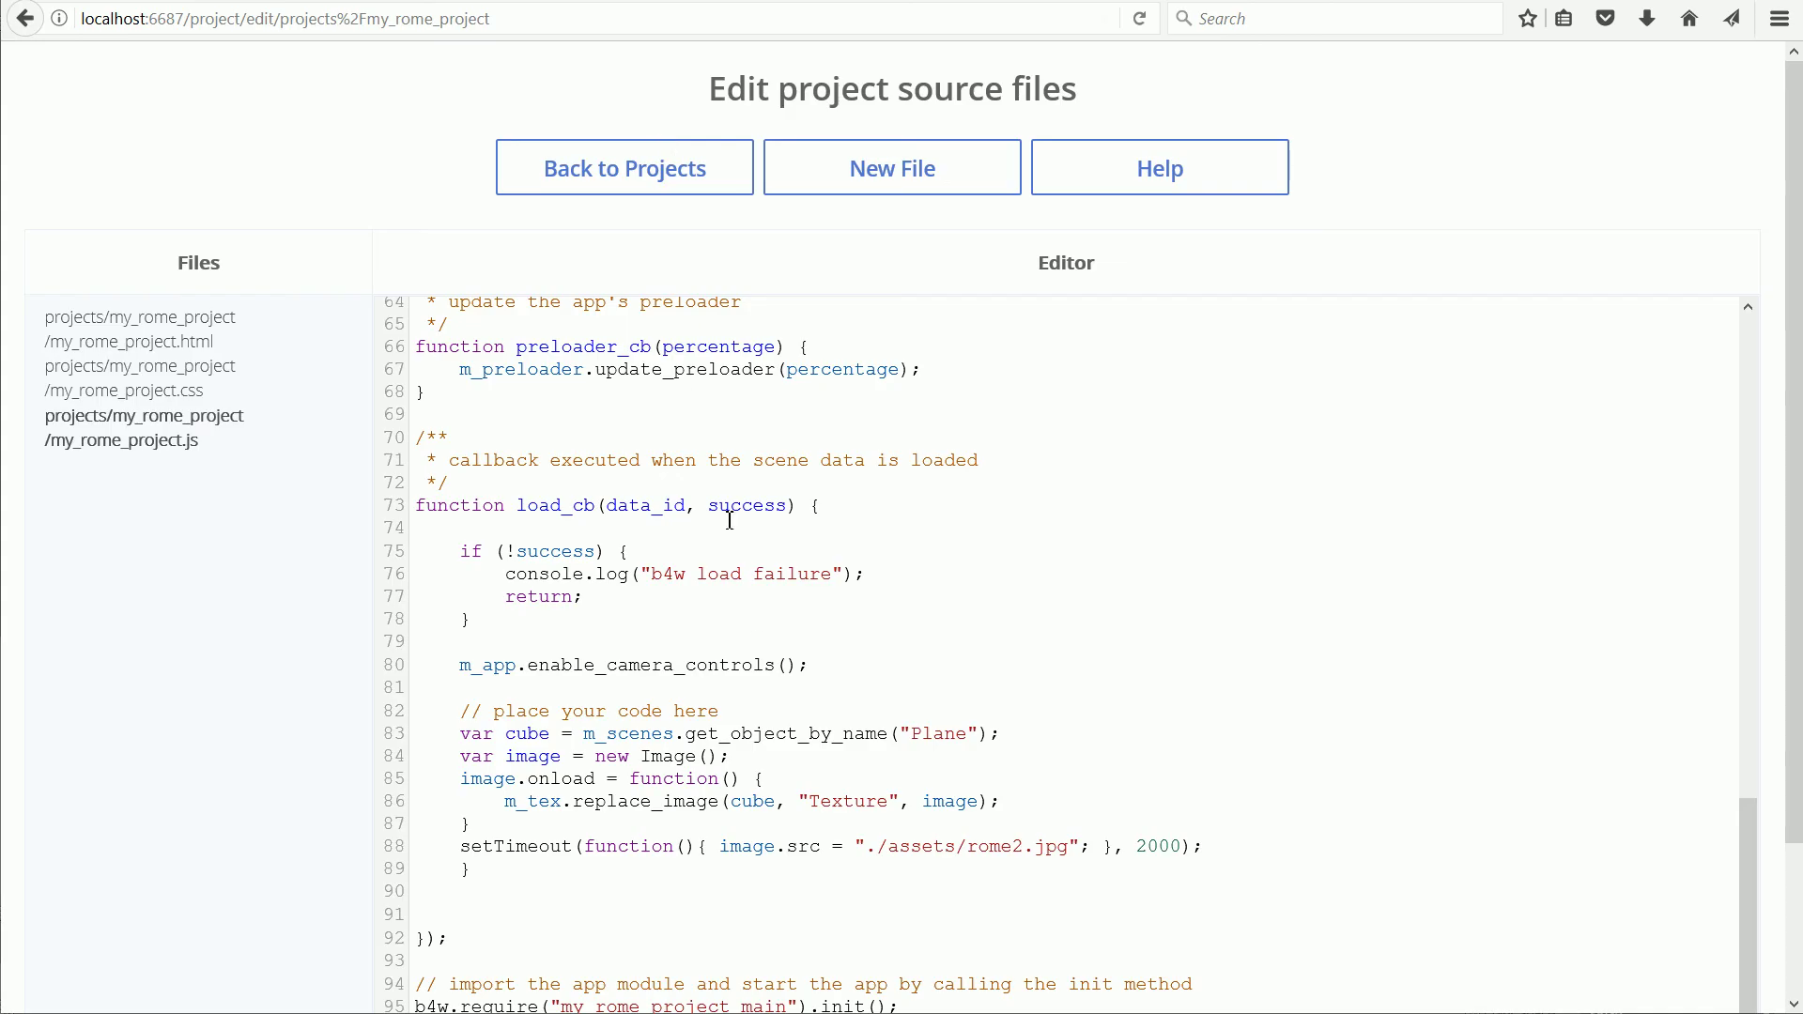
Review the for loop of 2000 ms setTimeout image swaps, then relaunch my_rome_project.html.
left_click_drag(720, 847, 1093, 849)
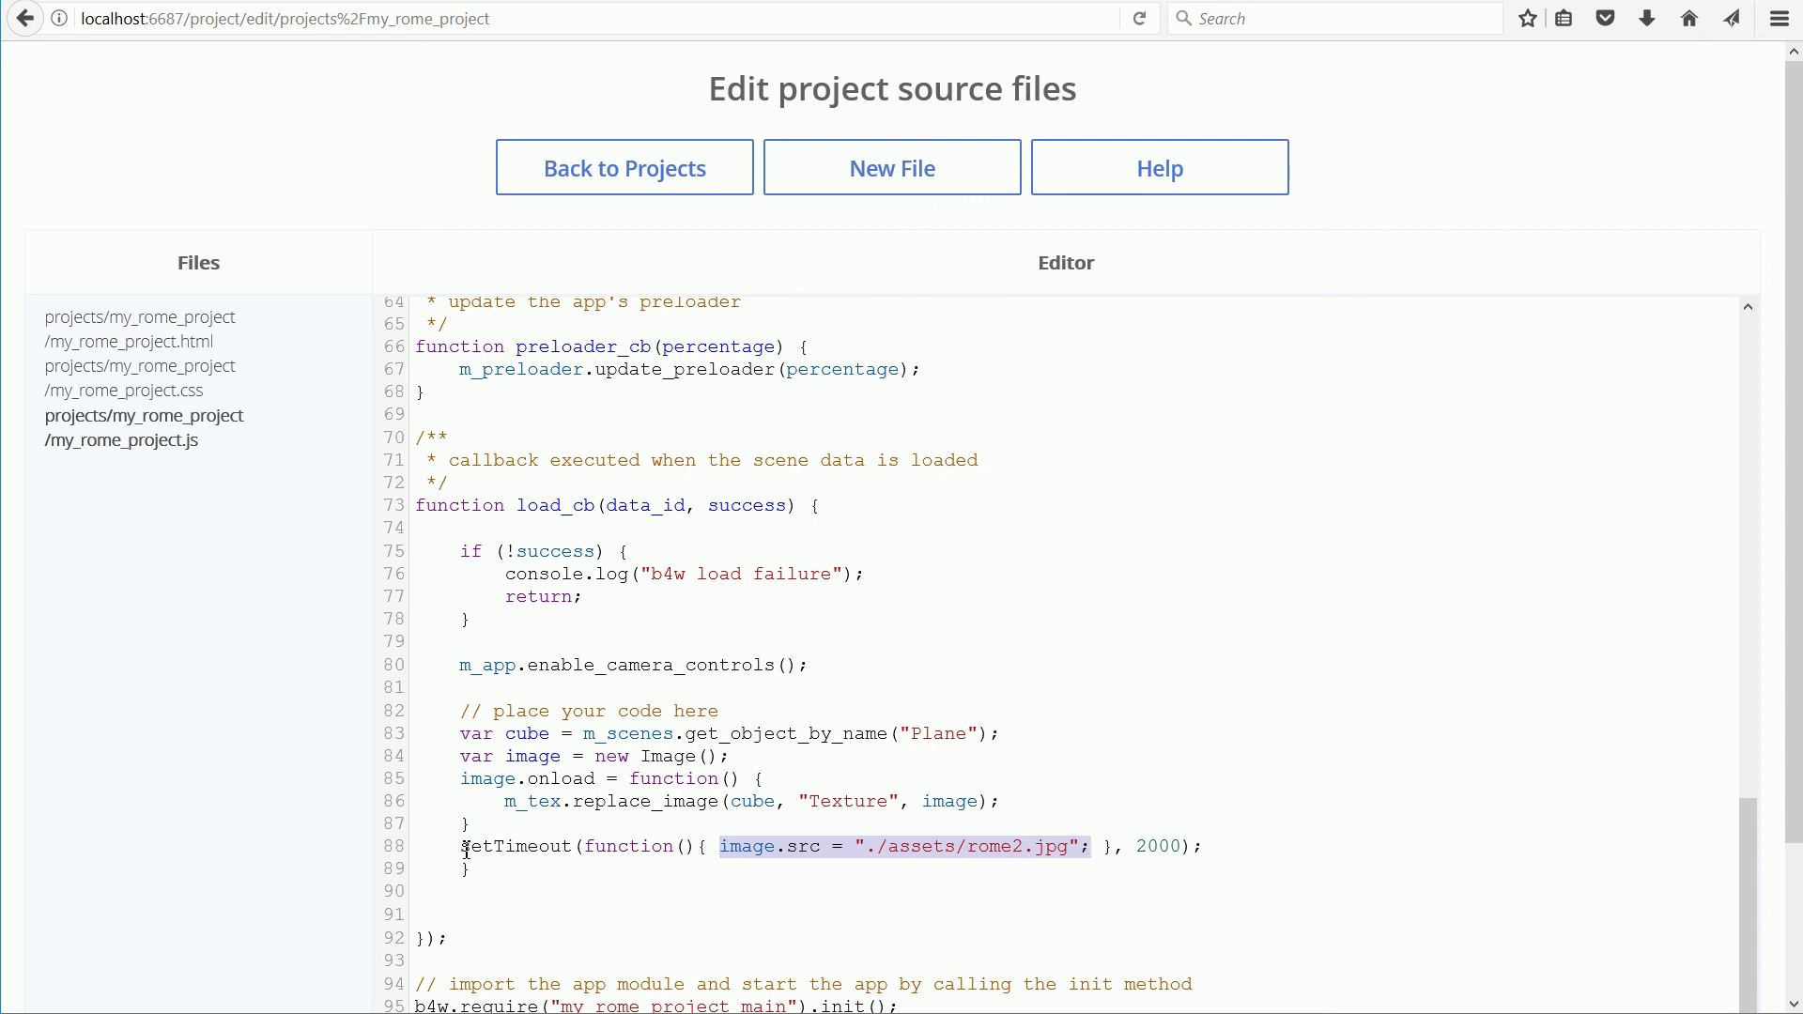
left_click_drag(465, 848, 574, 848)
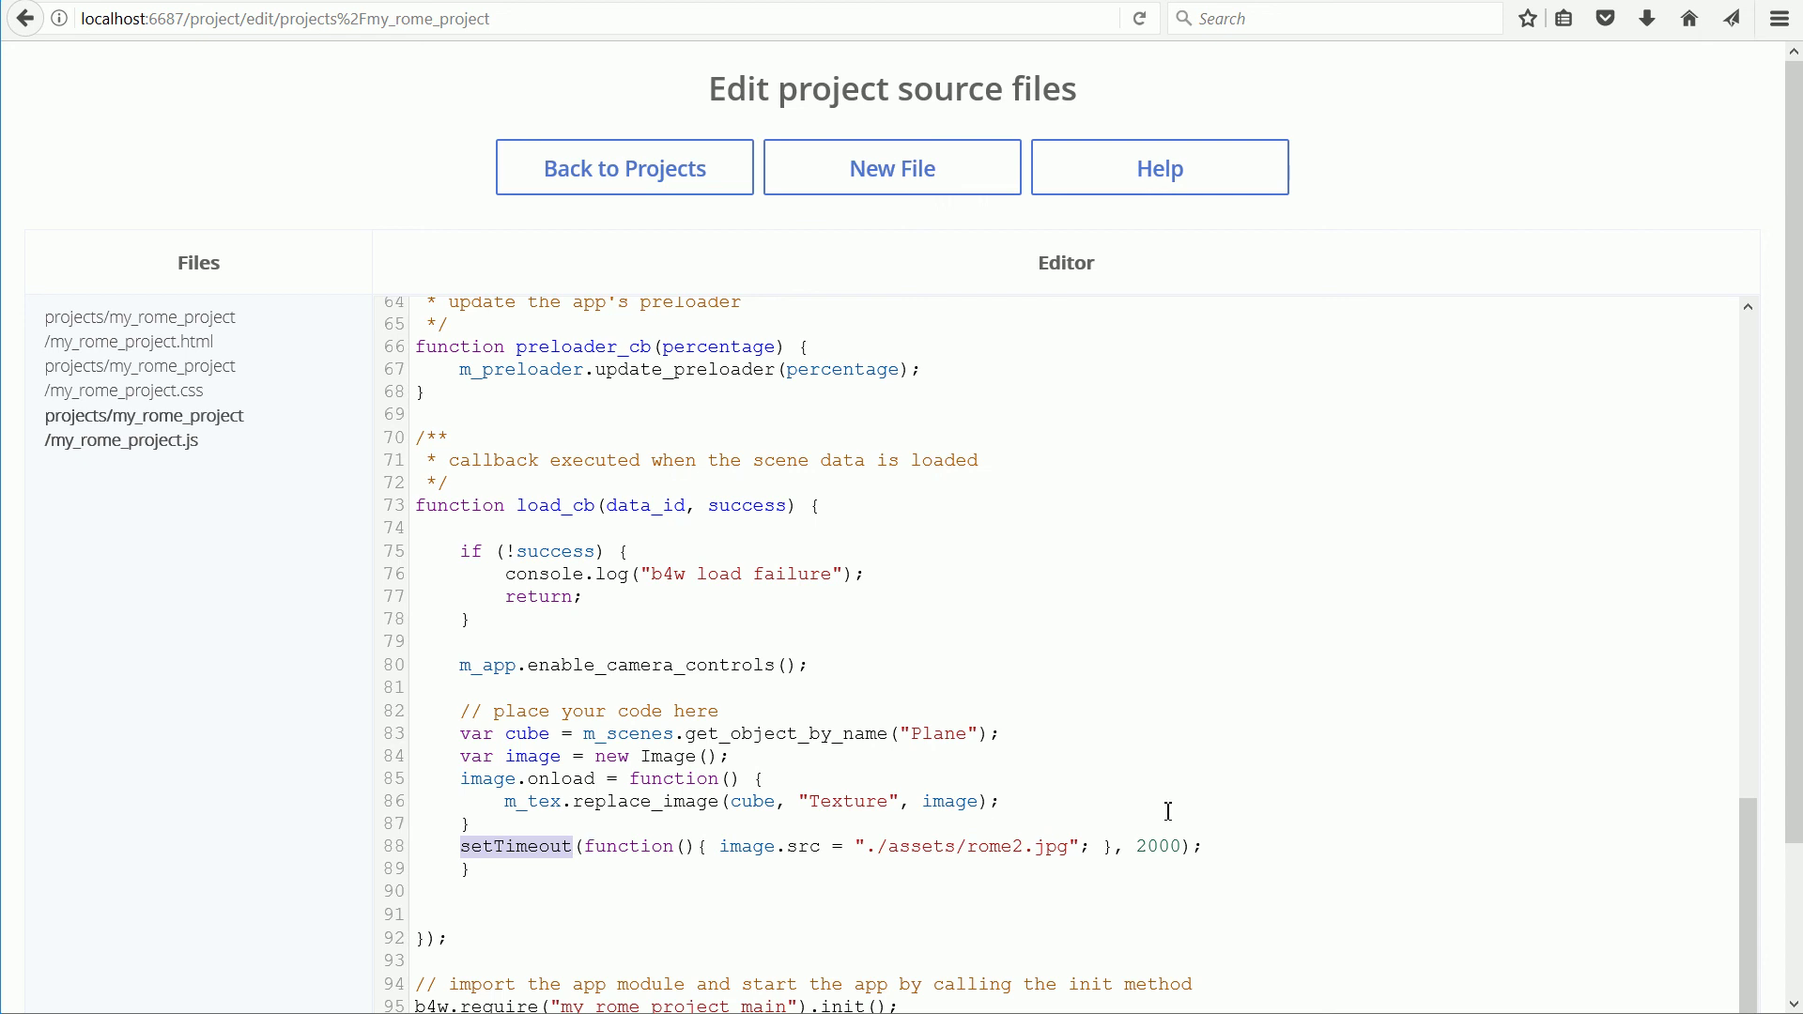
left_click_drag(1137, 848, 1183, 848)
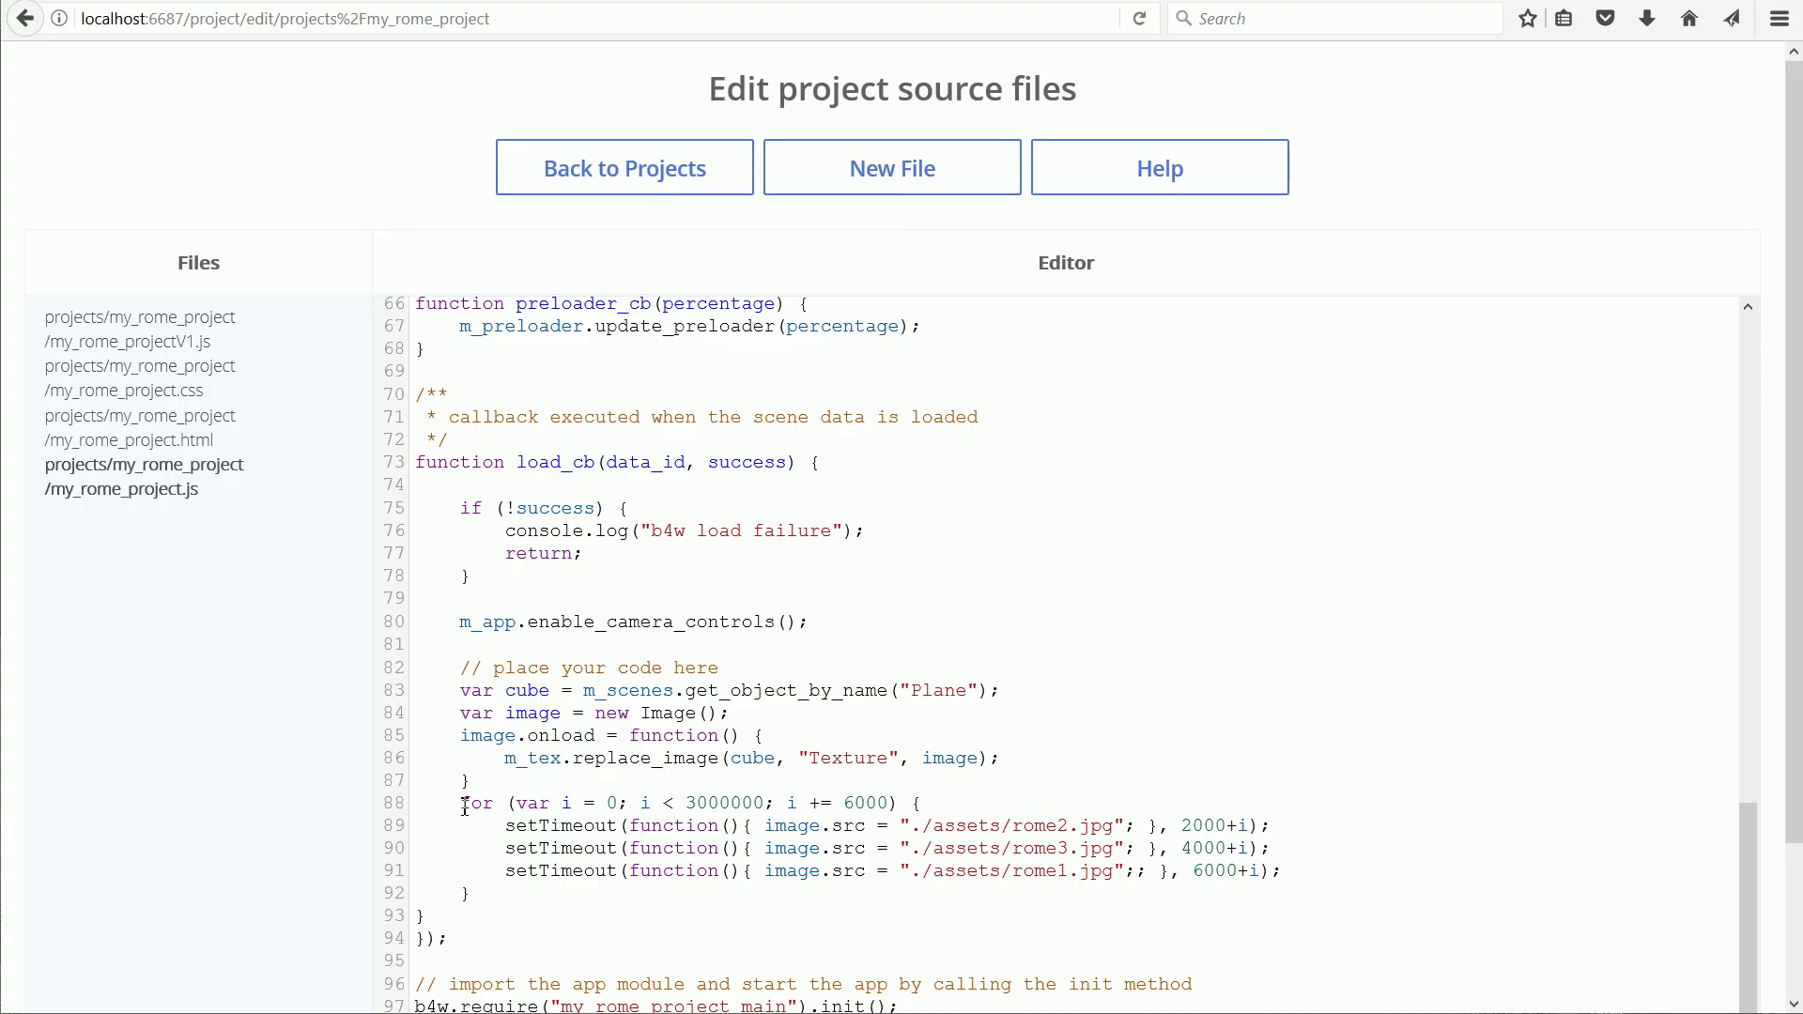
left_click_drag(461, 802, 949, 797)
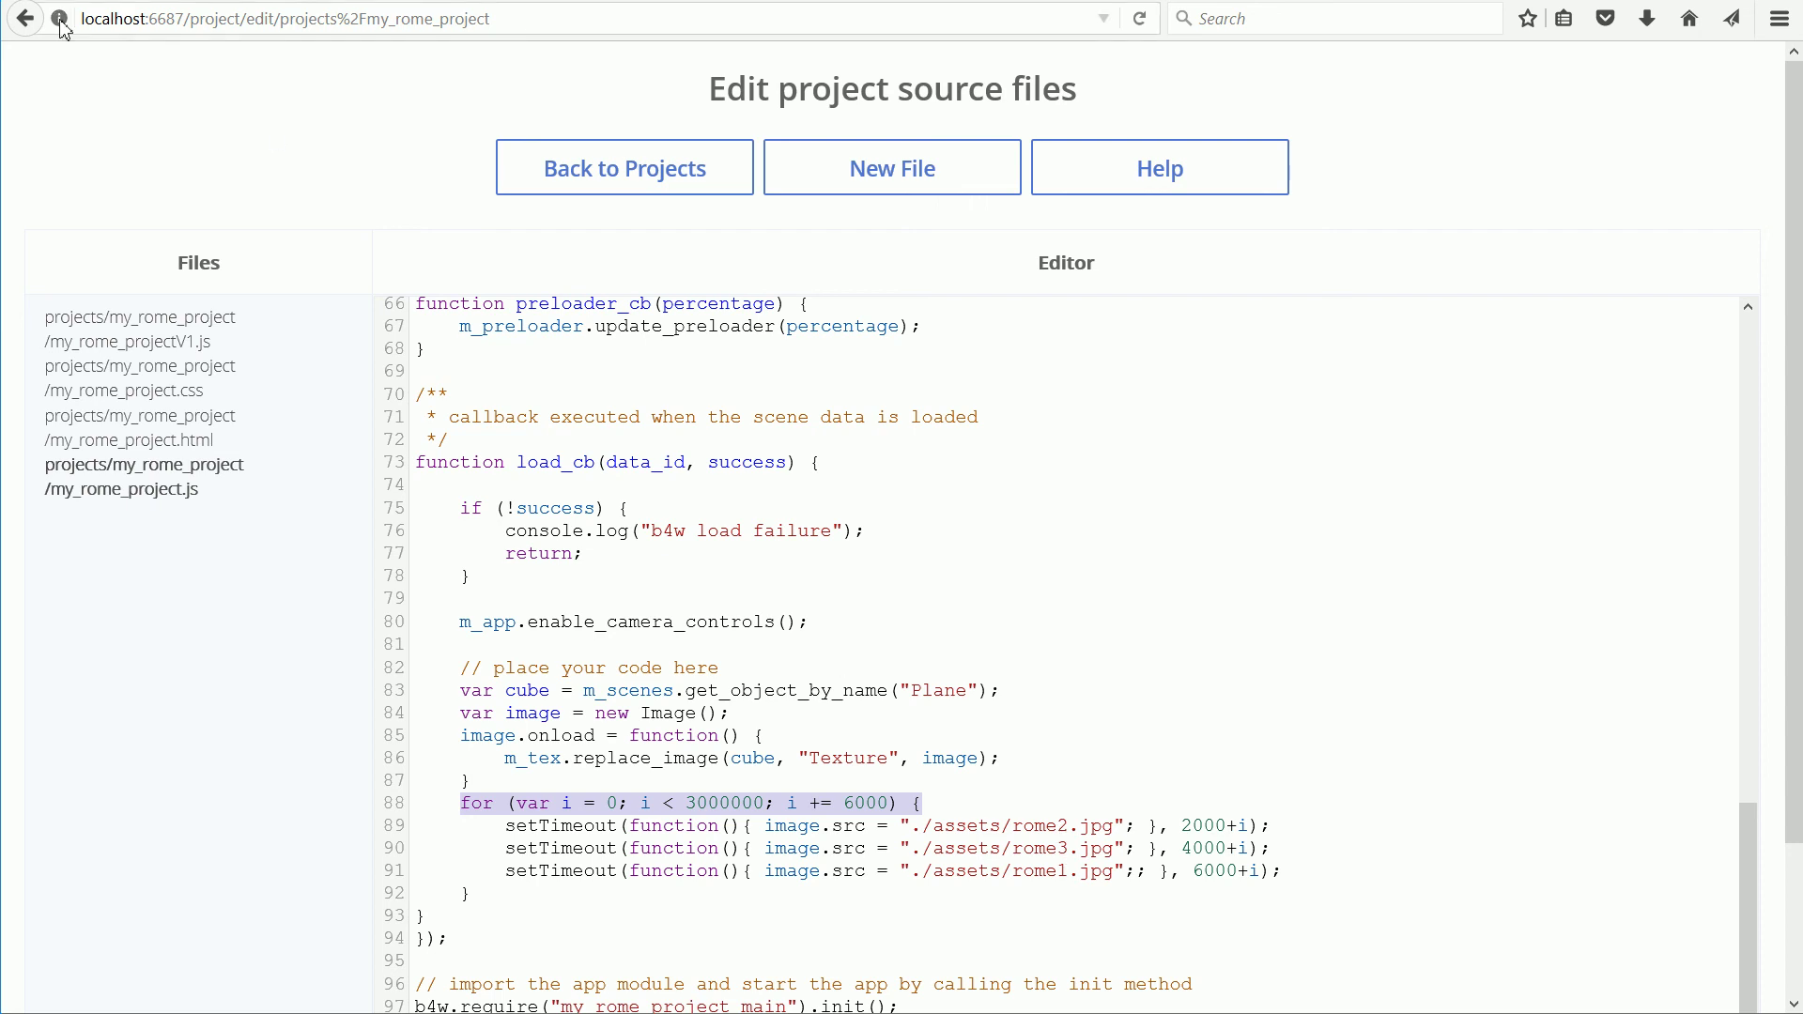
left_click(24, 17)
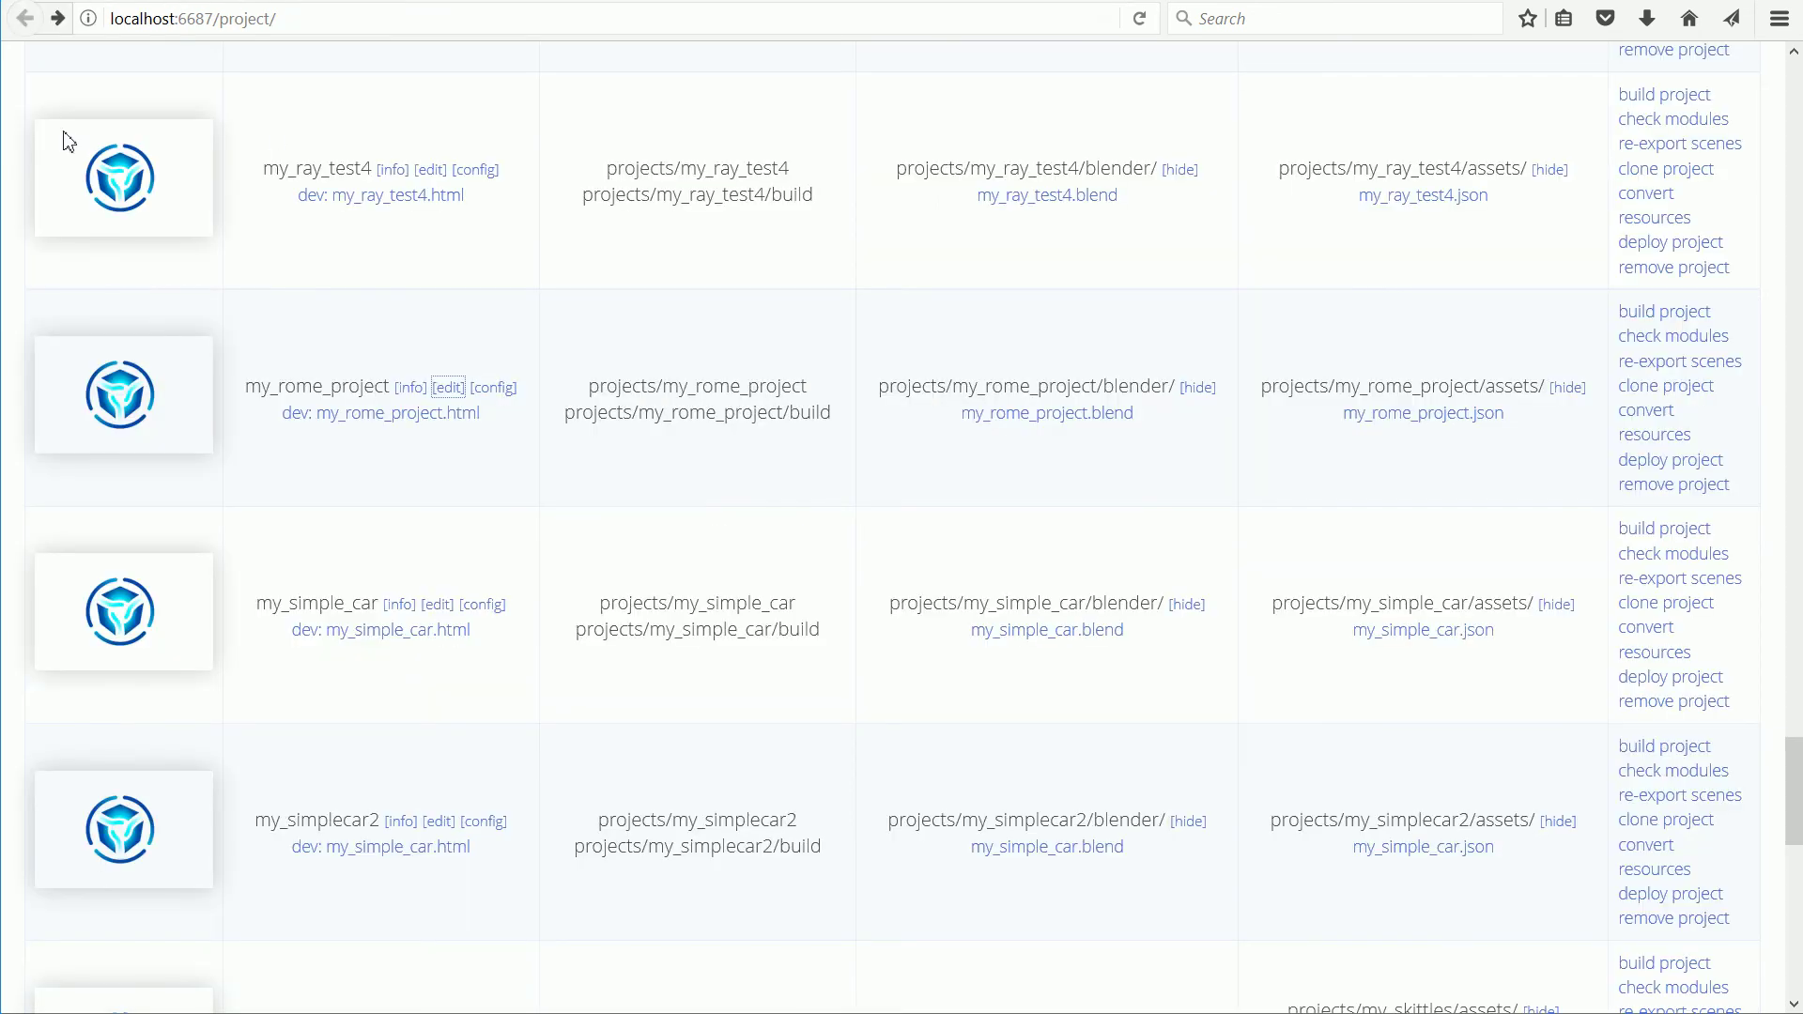
left_click(376, 416)
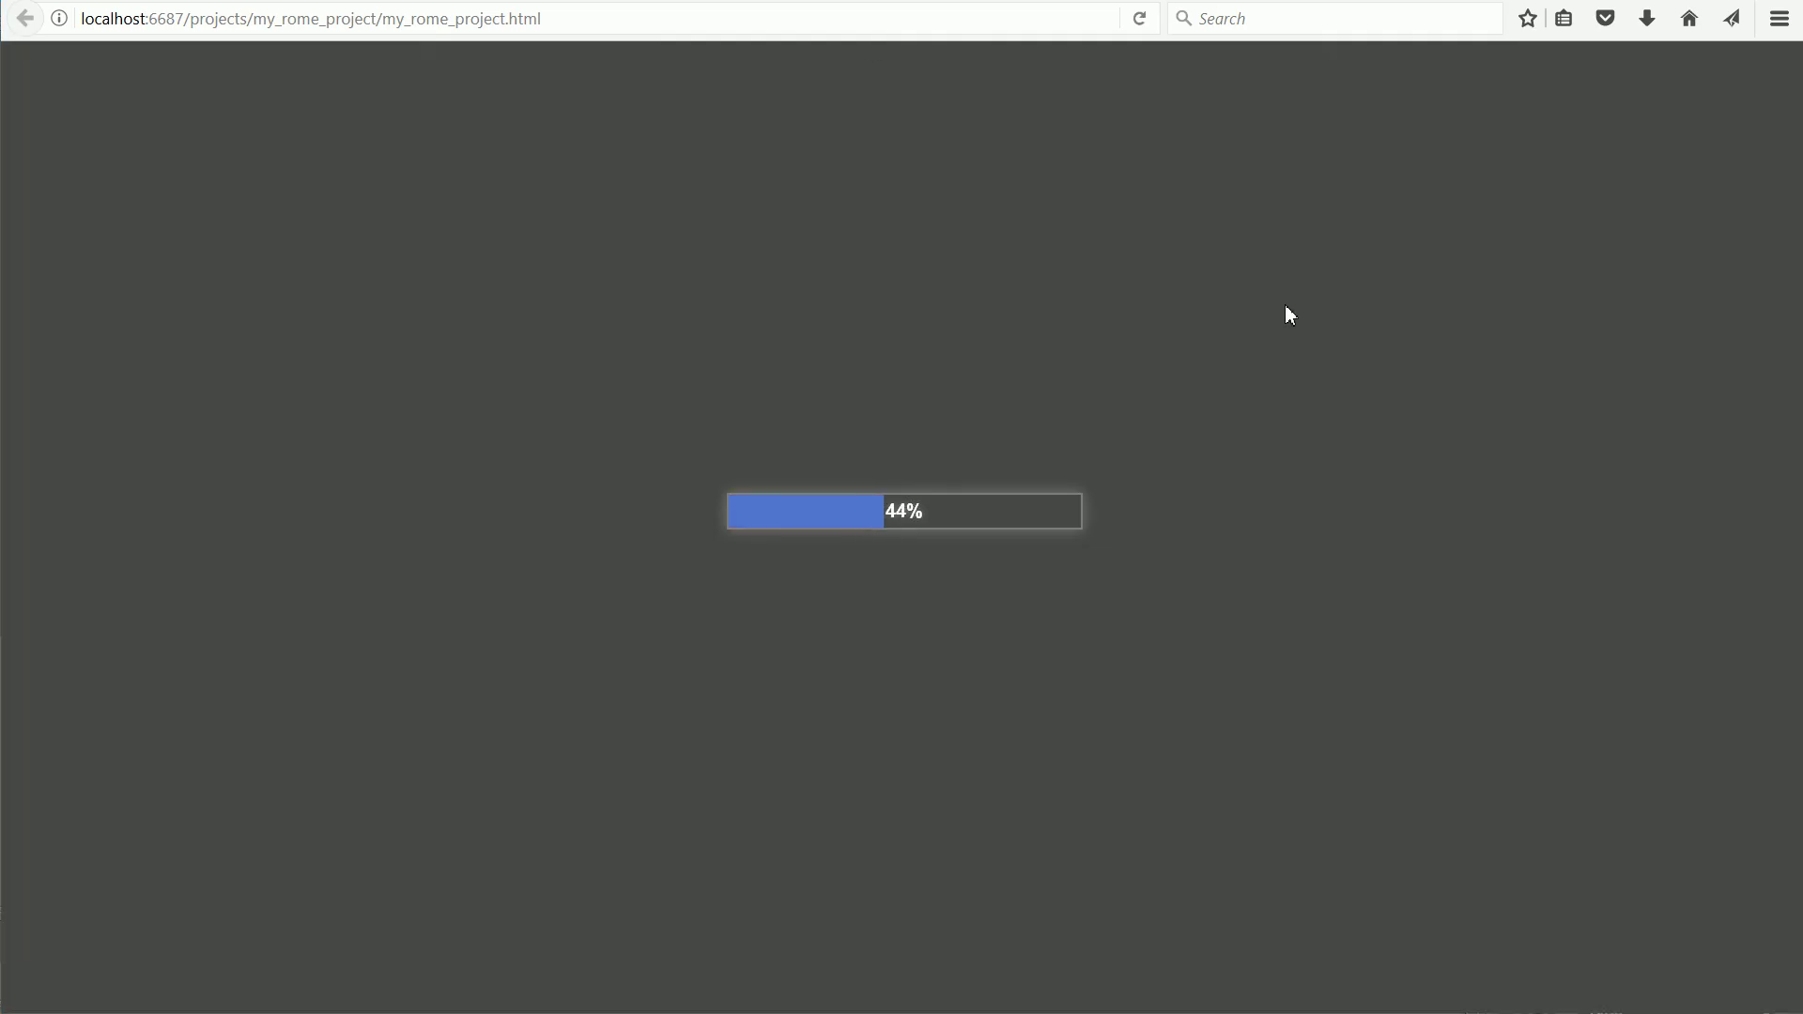